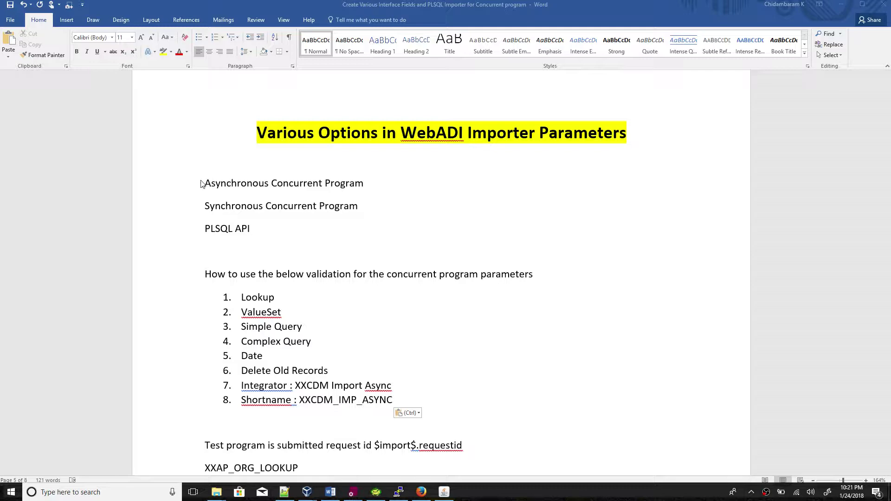
Read the Word notes on parameter validations and the integrator names, then bring up Toad.
{"action": "scroll", "coordinate": [268, 259], "scroll_direction": "down", "scroll_amount": 2}
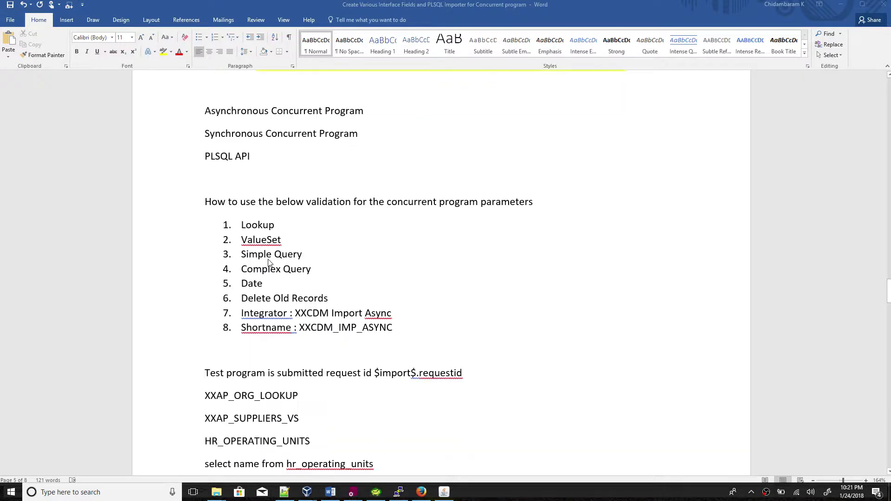
{"action": "scroll", "coordinate": [274, 193], "scroll_direction": "up", "scroll_amount": 1}
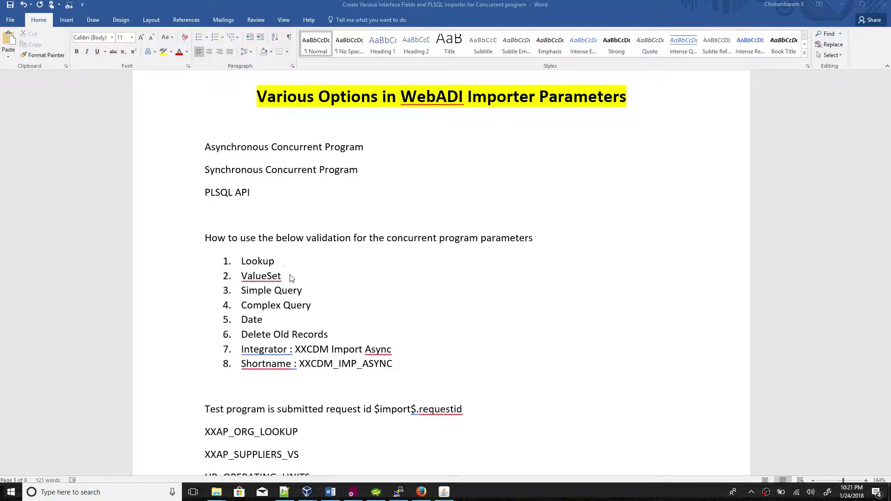
{"action": "left_click", "coordinate": [312, 294]}
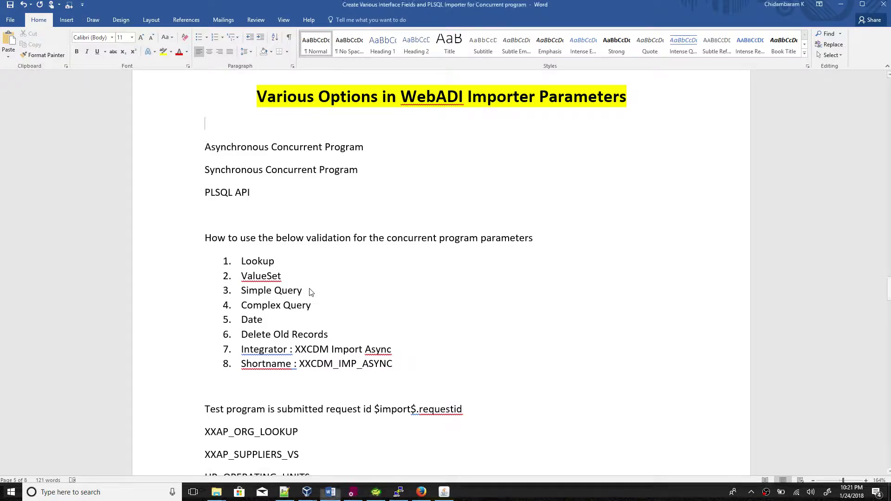
{"action": "left_click", "coordinate": [316, 301]}
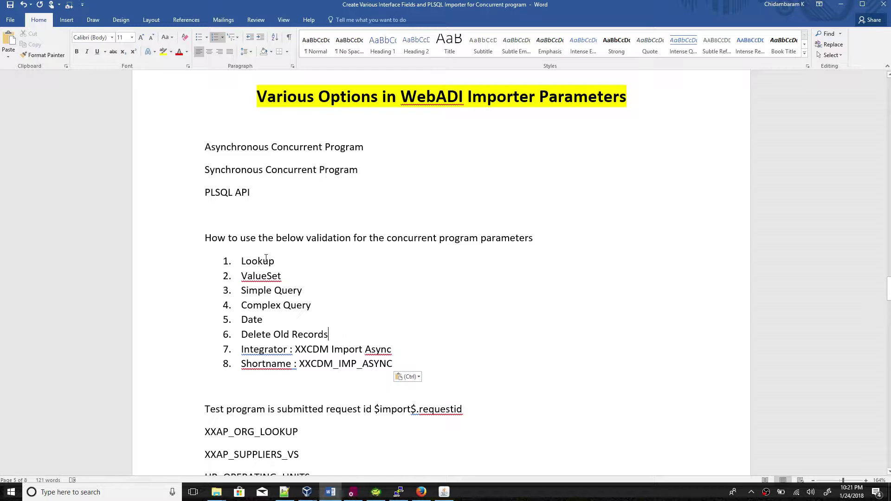
{"action": "scroll", "coordinate": [266, 258], "scroll_direction": "down", "scroll_amount": 4}
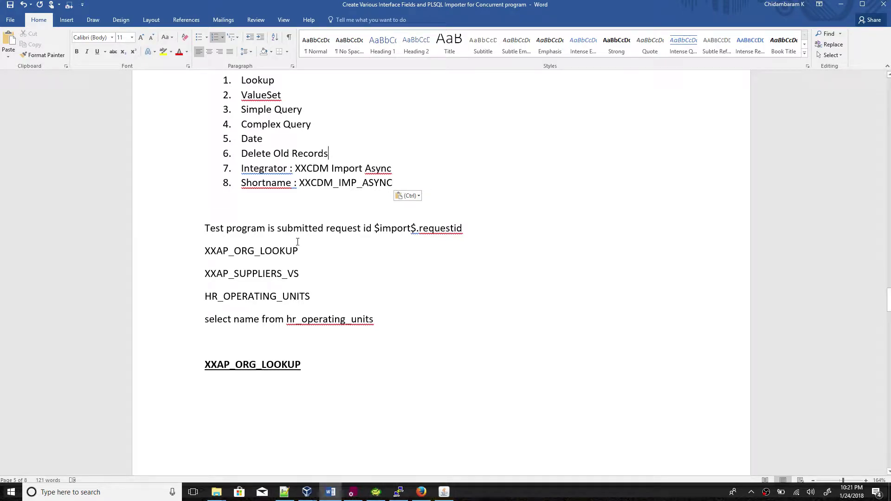
{"action": "left_click", "coordinate": [376, 492]}
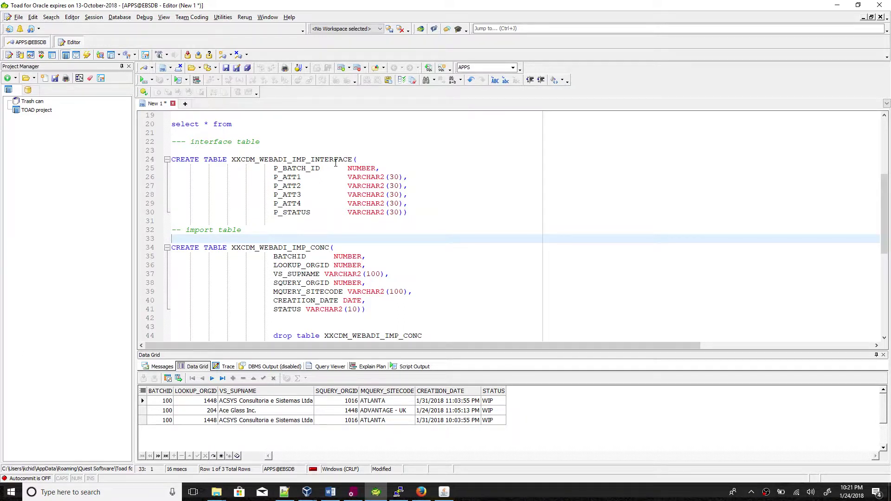
Go over the BATCHID, LOOKUP_ORGID, MQUERY_SITECODE, CREATIION_DATE and STATUS columns, then return to Word.
{"action": "left_click", "coordinate": [304, 168]}
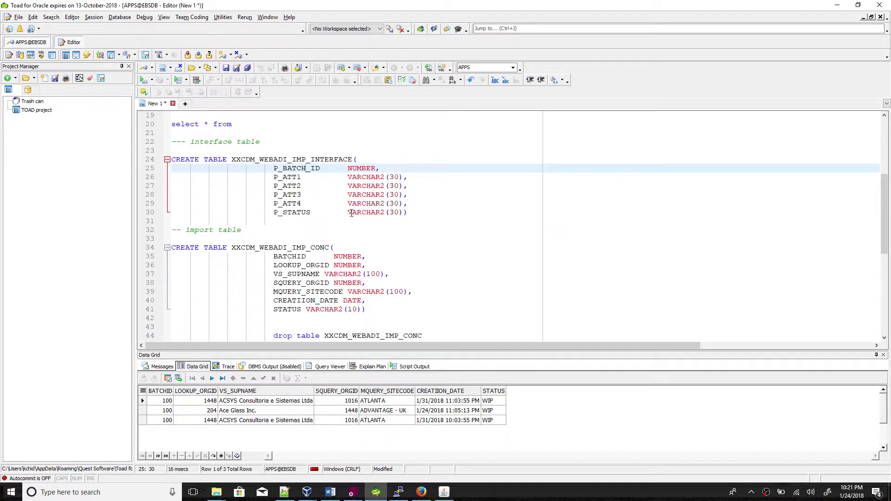
{"action": "scroll", "coordinate": [351, 213], "scroll_direction": "down", "scroll_amount": 3}
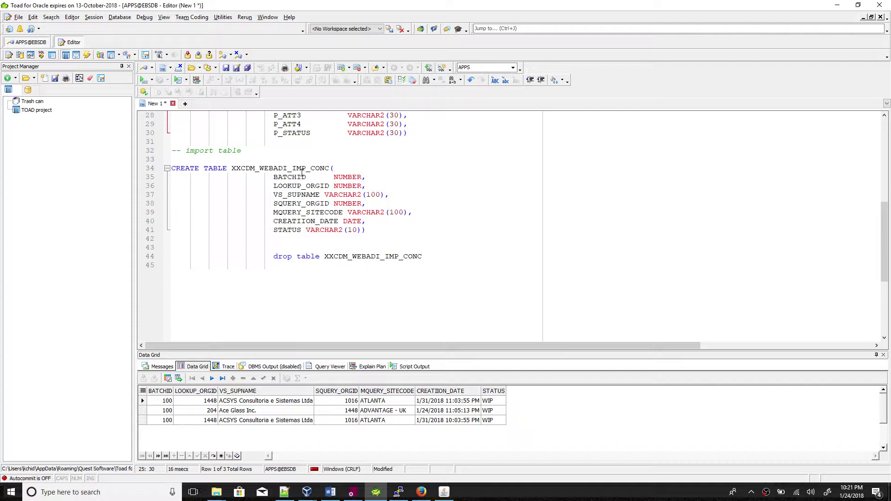
{"action": "left_click", "coordinate": [298, 177]}
{"action": "left_click", "coordinate": [299, 185]}
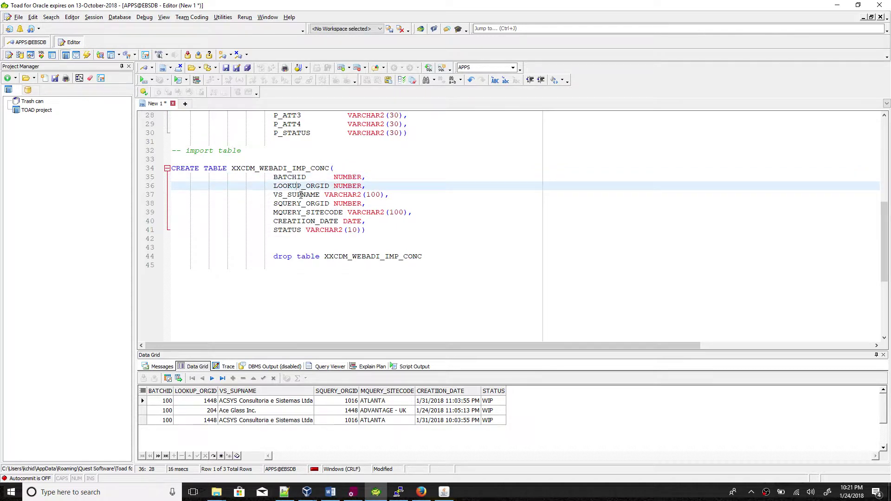
{"action": "left_click", "coordinate": [314, 213]}
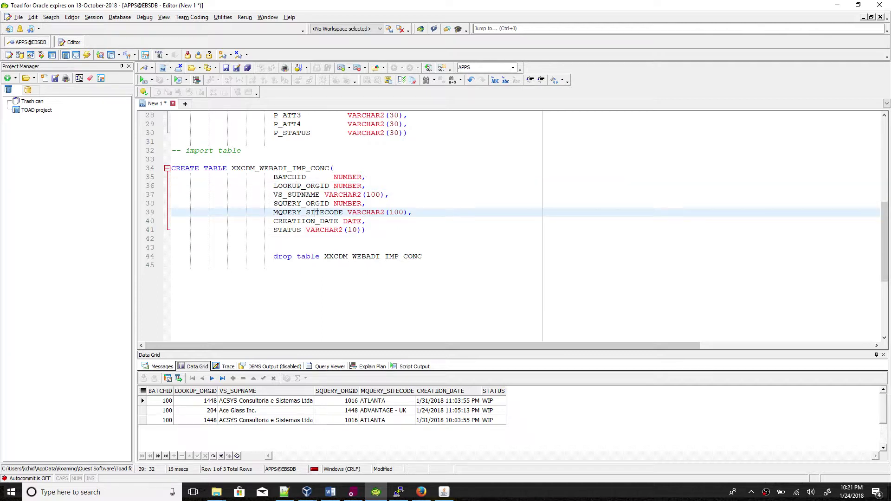
{"action": "left_click", "coordinate": [313, 222]}
{"action": "left_click", "coordinate": [278, 231]}
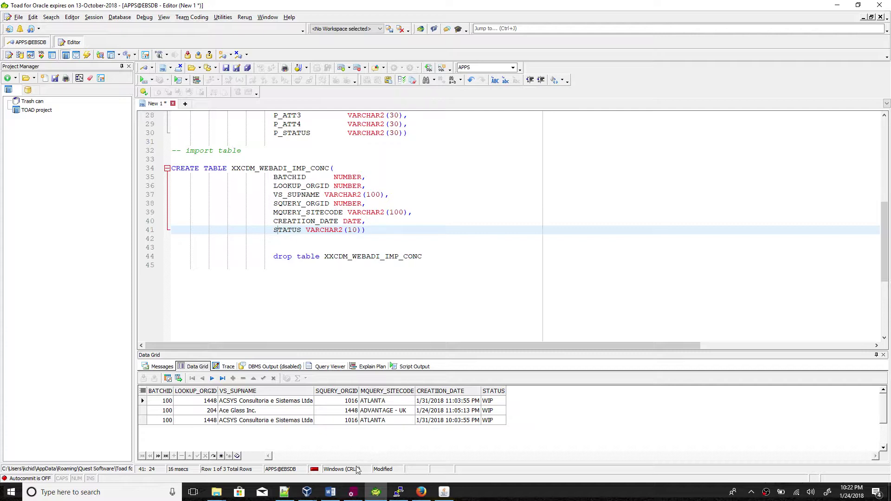
{"action": "left_click", "coordinate": [331, 492]}
{"action": "scroll", "coordinate": [369, 338], "scroll_direction": "up", "scroll_amount": 3}
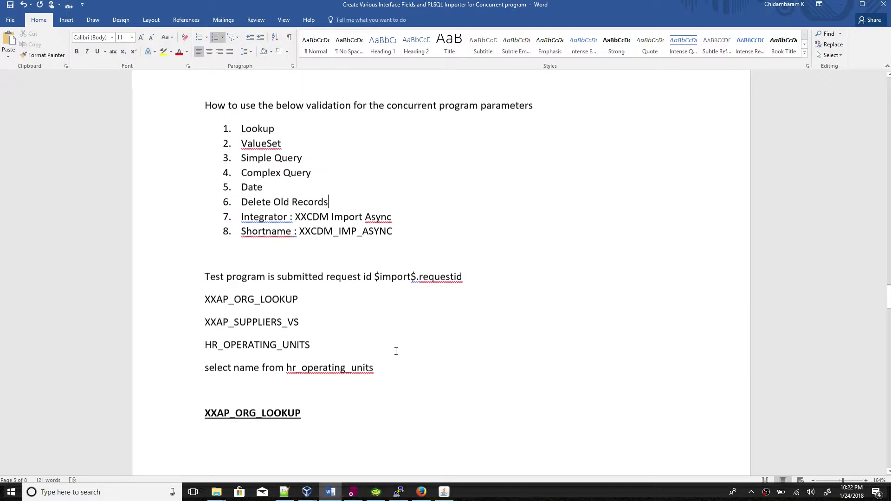
Glance at the top of the XXCDM_WEBADI_IMP_PKG body, then bring up the Web ADI Integrators page.
{"action": "mouse_move", "coordinate": [441, 494]}
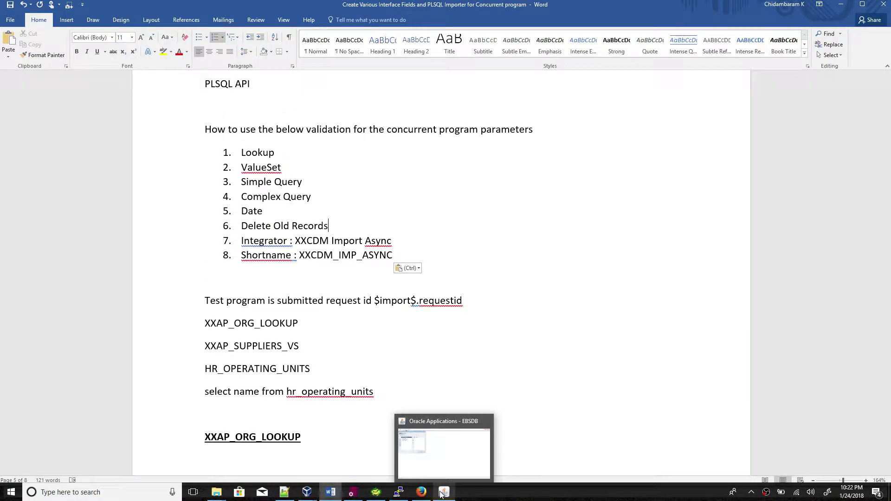
{"action": "left_click", "coordinate": [352, 492]}
{"action": "scroll", "coordinate": [349, 245], "scroll_direction": "up", "scroll_amount": 3}
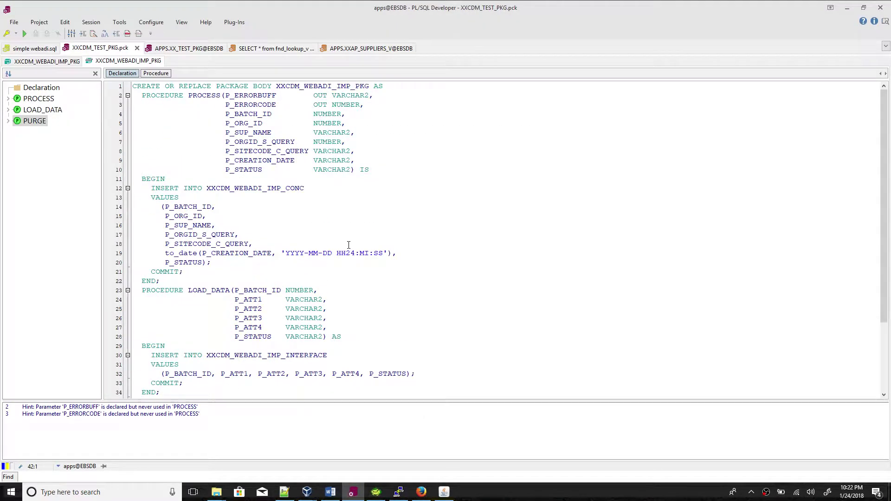
{"action": "left_click", "coordinate": [444, 492]}
{"action": "left_click", "coordinate": [421, 492]}
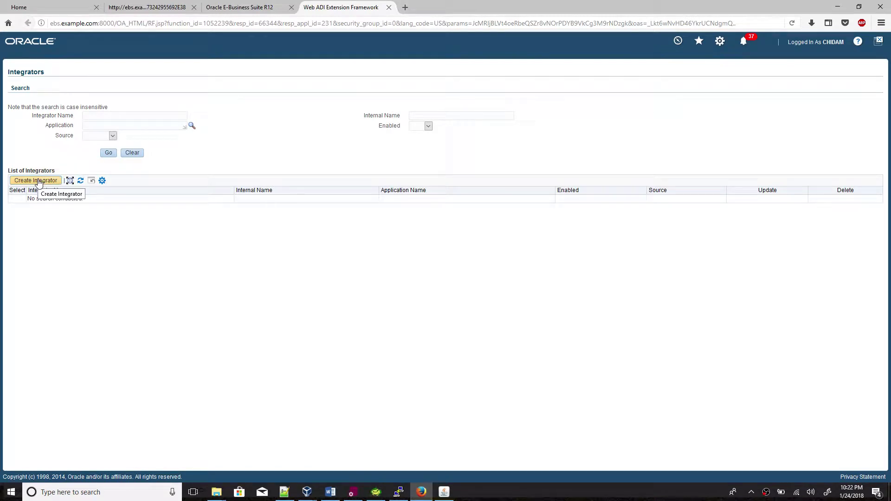
Start a new integrator named XXCDM Import Async, copying the name from the Word notes.
{"action": "left_click", "coordinate": [39, 182]}
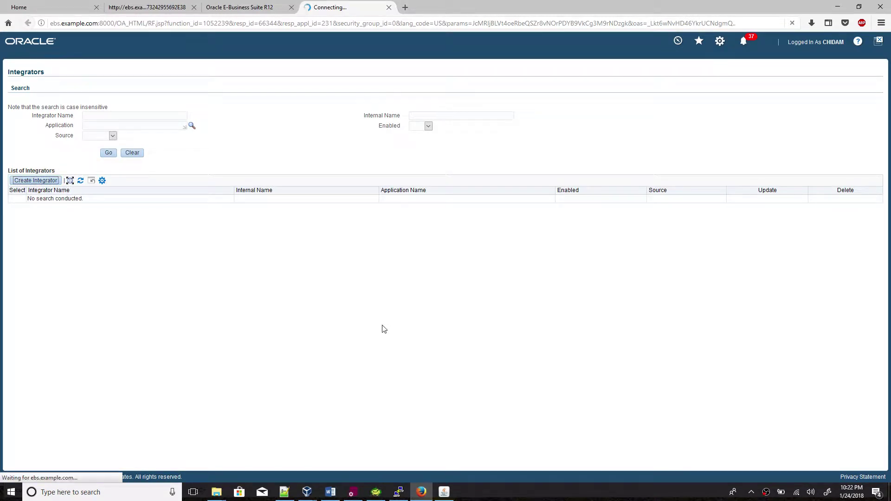
{"action": "left_click", "coordinate": [337, 495]}
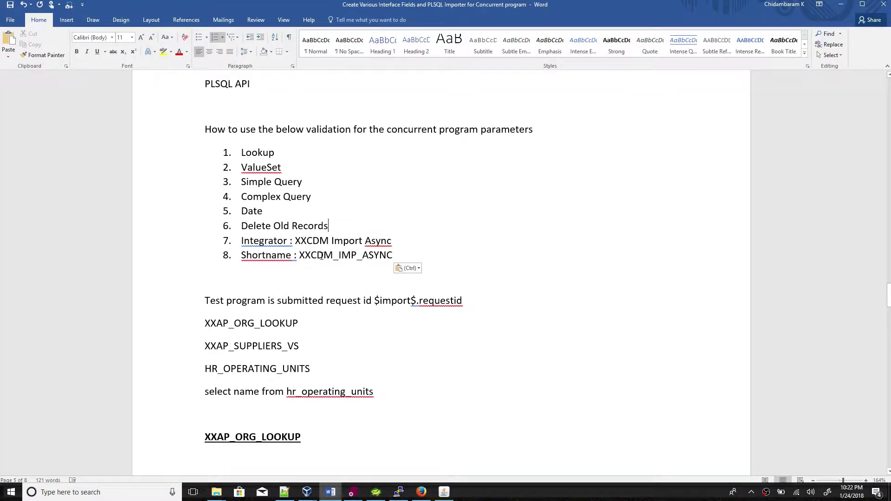
{"action": "scroll", "coordinate": [320, 253], "scroll_direction": "down", "scroll_amount": 2}
{"action": "scroll", "coordinate": [321, 253], "scroll_direction": "up", "scroll_amount": 3}
{"action": "scroll", "coordinate": [321, 253], "scroll_direction": "up", "scroll_amount": 3}
{"action": "scroll", "coordinate": [320, 253], "scroll_direction": "down", "scroll_amount": 6}
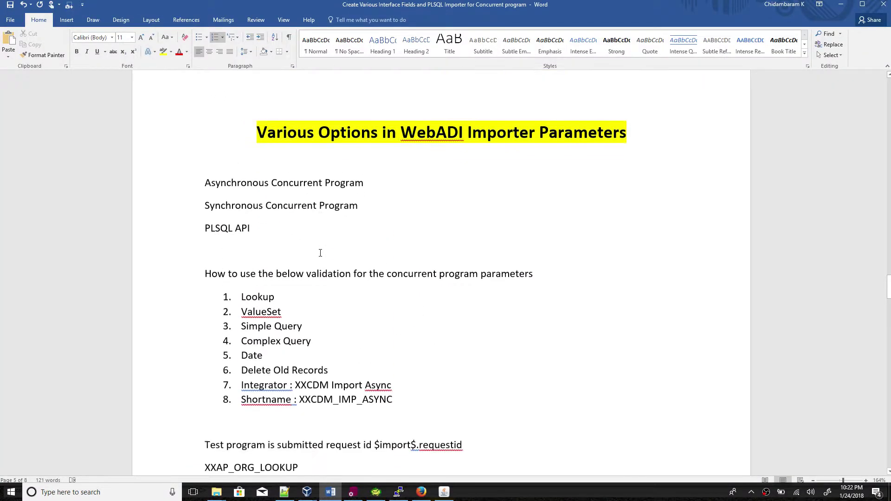
{"action": "scroll", "coordinate": [321, 253], "scroll_direction": "down", "scroll_amount": 5}
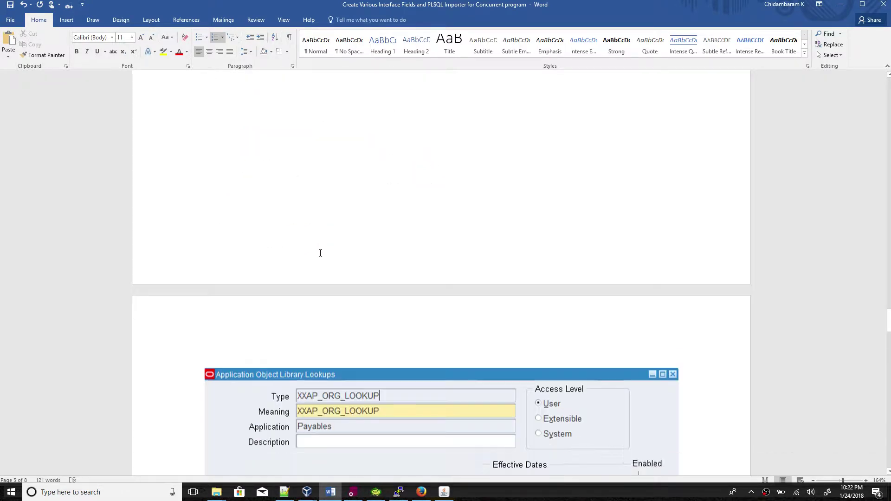
{"action": "scroll", "coordinate": [321, 253], "scroll_direction": "up", "scroll_amount": 8}
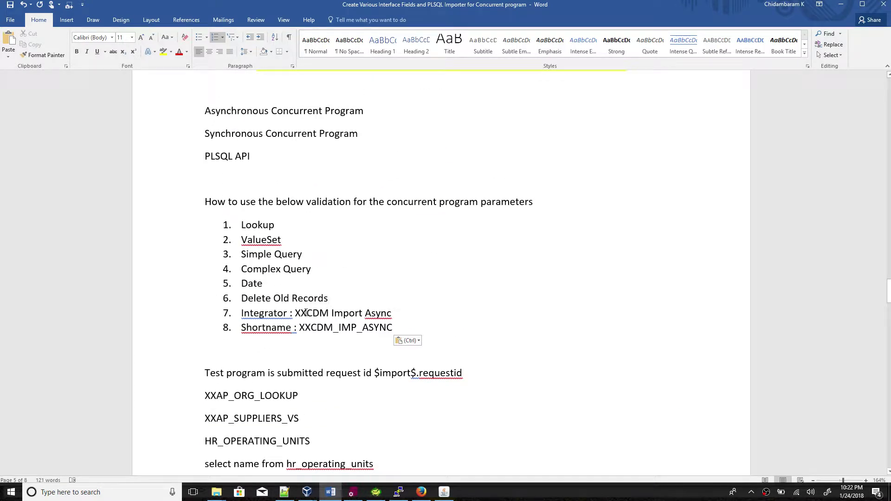
{"action": "left_click_drag", "start_coordinate": [299, 314], "coordinate": [382, 316]}
{"action": "key", "text": "ctrl+c"}
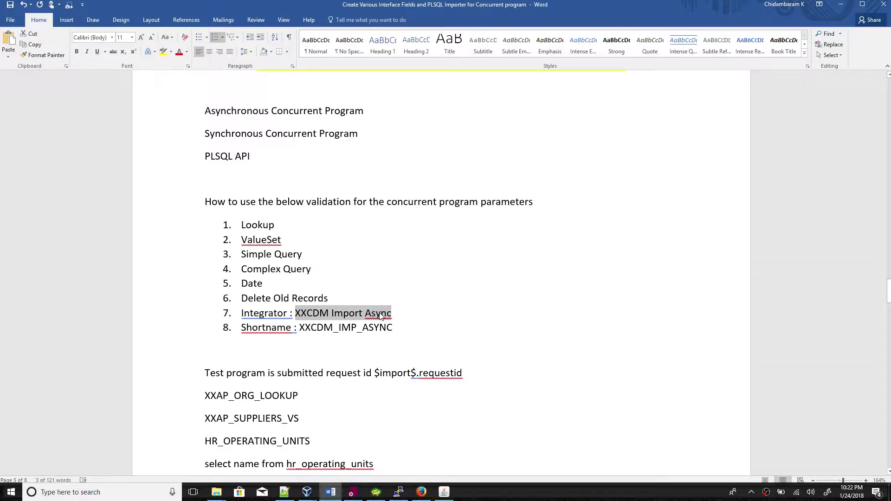
{"action": "key", "text": "alt+Tab"}
{"action": "left_click", "coordinate": [107, 149]}
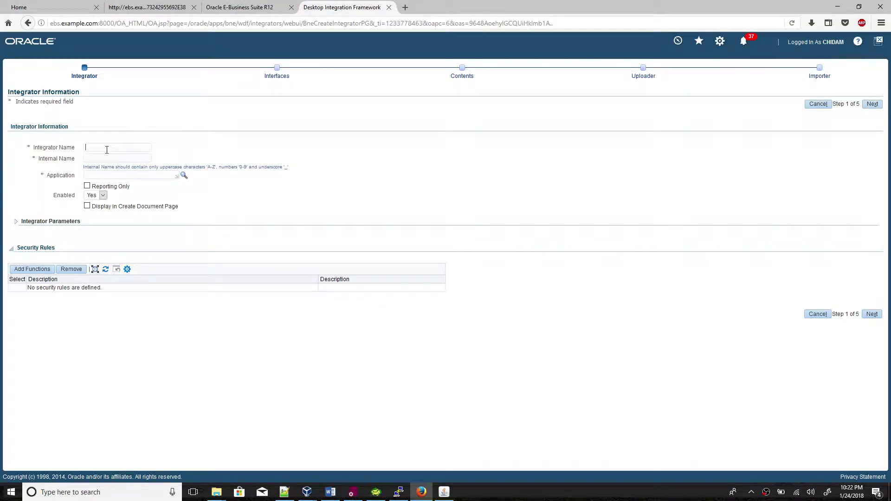
{"action": "key", "text": "ctrl+v"}
Enter XXCDM_IMP_ASYNC from the notes as the integrator's internal name.
{"action": "left_click", "coordinate": [105, 158]}
{"action": "key", "text": "alt+Tab"}
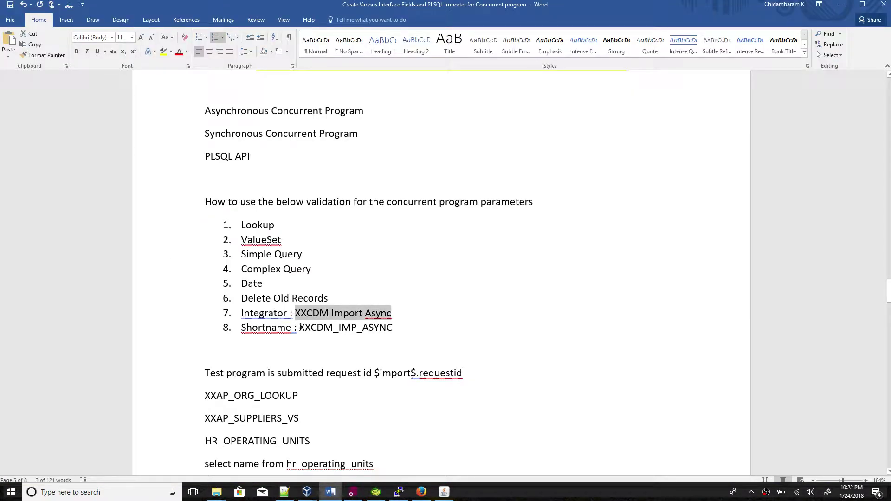
{"action": "left_click_drag", "start_coordinate": [300, 328], "coordinate": [379, 329]}
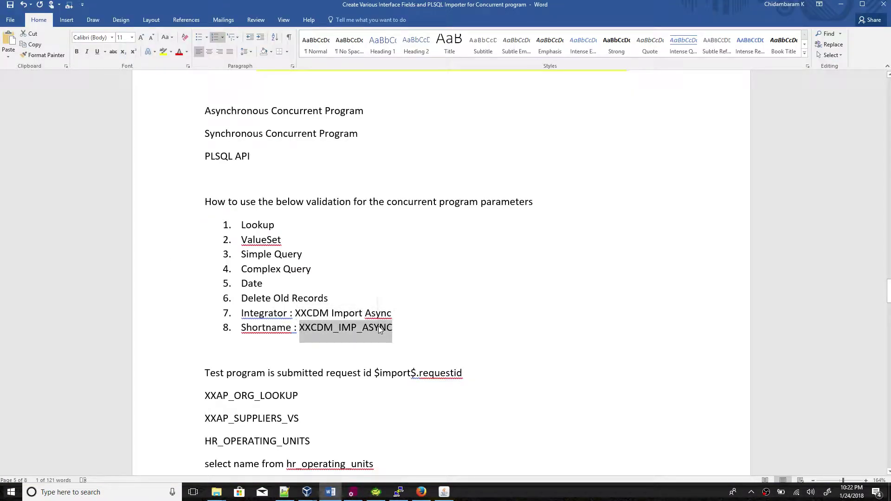
{"action": "key", "text": "ctrl+c"}
{"action": "key", "text": "alt+Tab"}
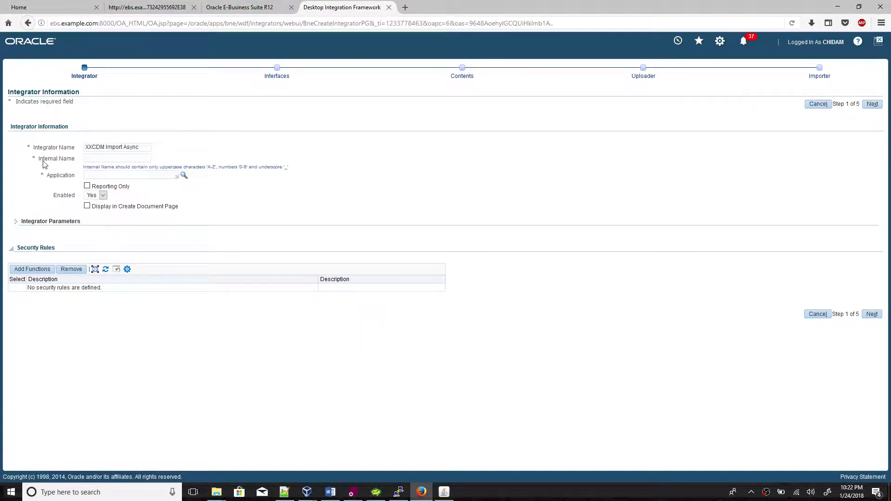
{"action": "key", "text": "ctrl+v"}
Set the application to Payables and show the integrator on the Create Document page.
{"action": "left_click", "coordinate": [97, 175]}
{"action": "type", "text": "paya"}
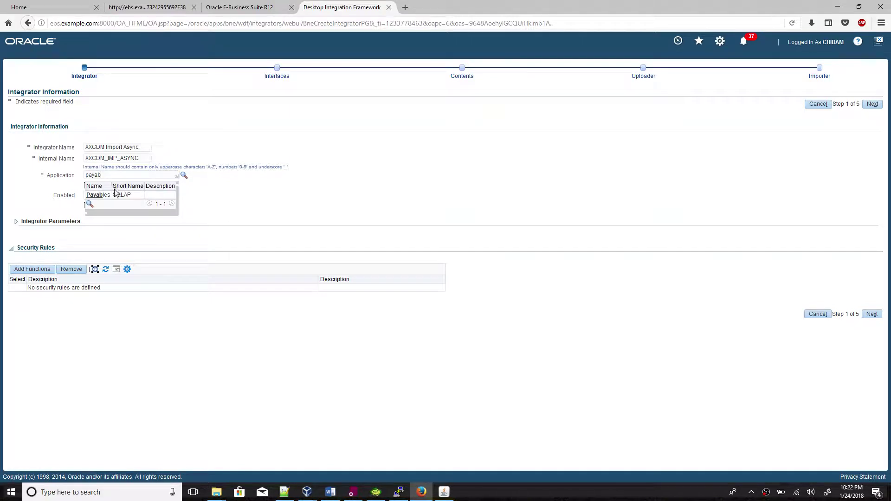
{"action": "left_click", "coordinate": [115, 194]}
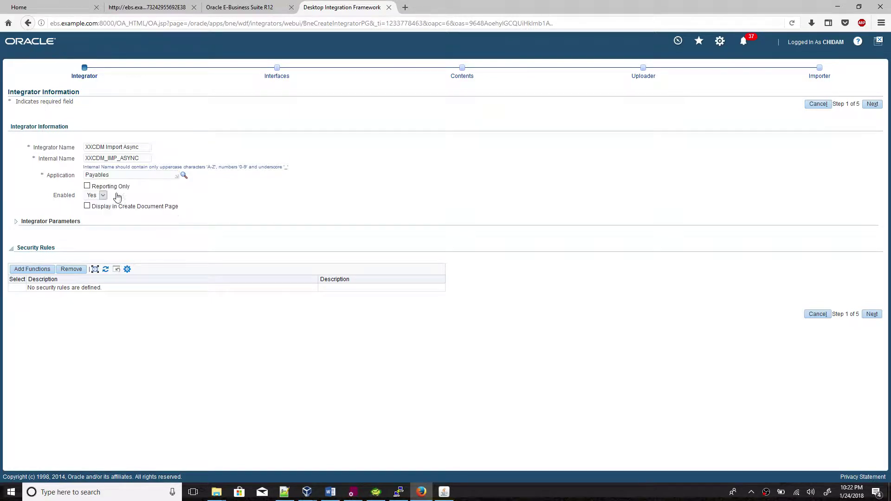
{"action": "left_click", "coordinate": [87, 206]}
{"action": "left_click", "coordinate": [41, 271]}
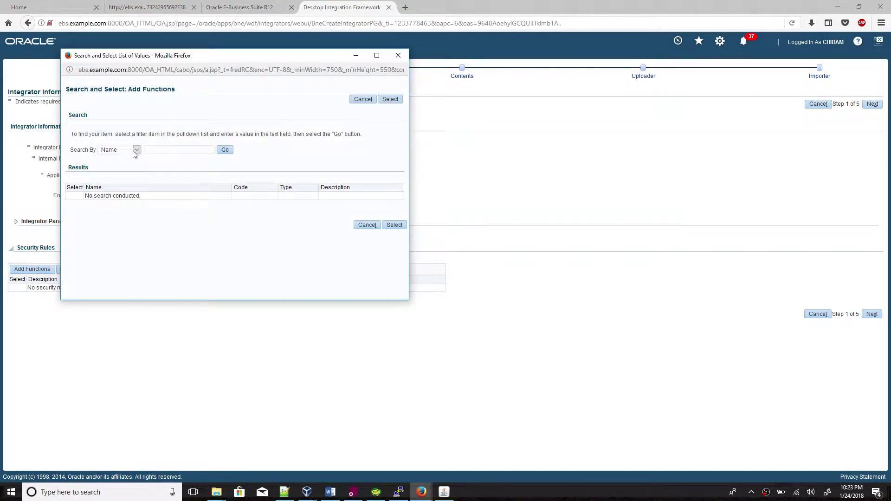
Search functions by code BNE%DOC% and add both BNE create-document functions as security rules.
{"action": "left_click", "coordinate": [137, 151]}
{"action": "left_click", "coordinate": [129, 172]}
{"action": "left_click", "coordinate": [168, 149]}
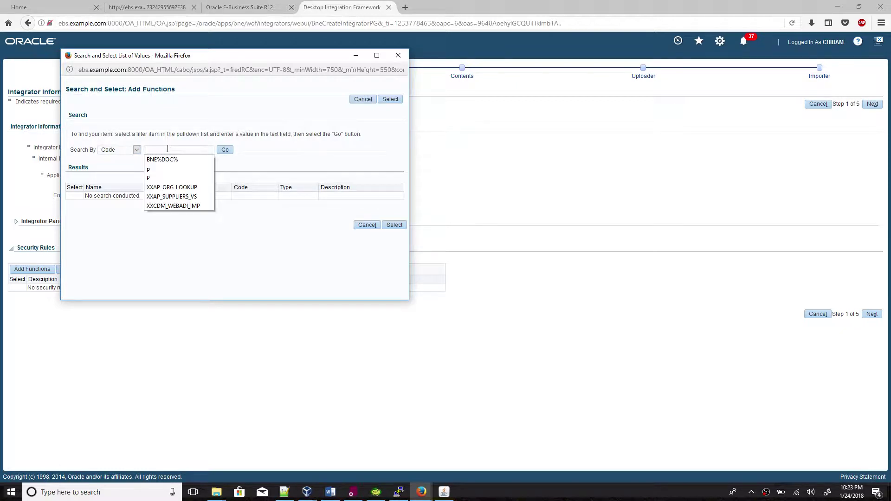
{"action": "left_click", "coordinate": [167, 161]}
{"action": "left_click", "coordinate": [225, 150]}
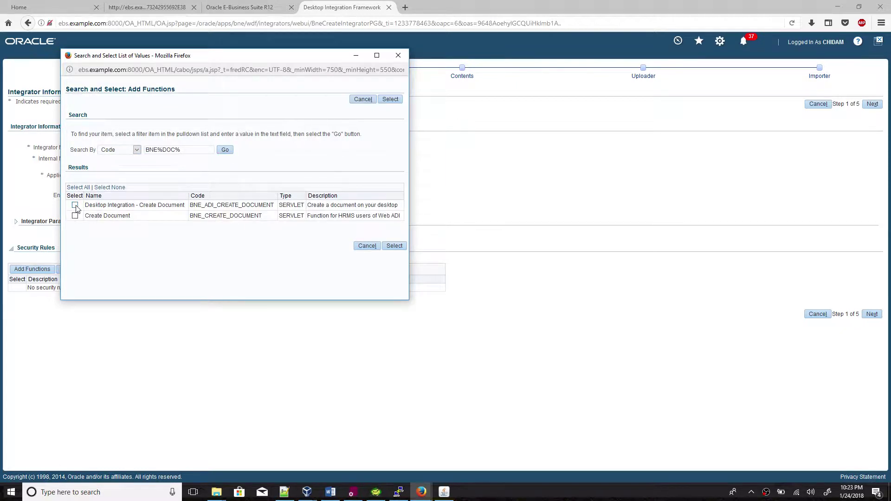
{"action": "left_click", "coordinate": [75, 206]}
{"action": "left_click", "coordinate": [75, 216]}
{"action": "left_click", "coordinate": [398, 249]}
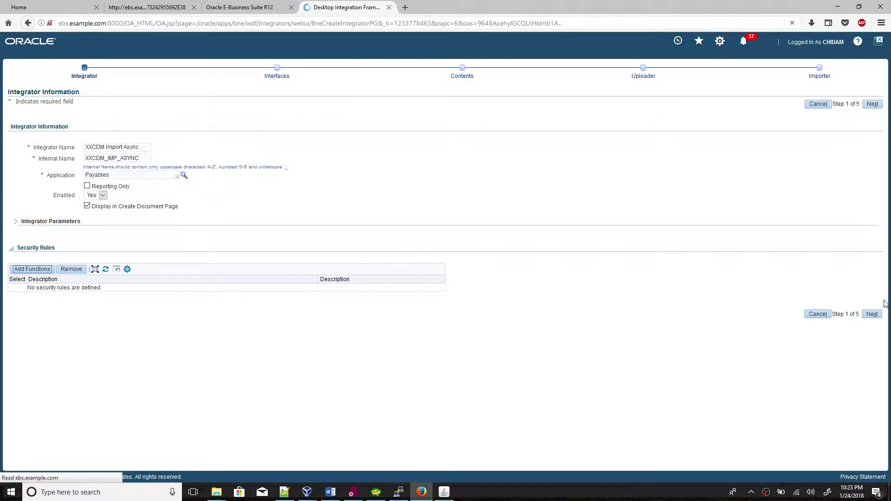
{"action": "left_click", "coordinate": [875, 338]}
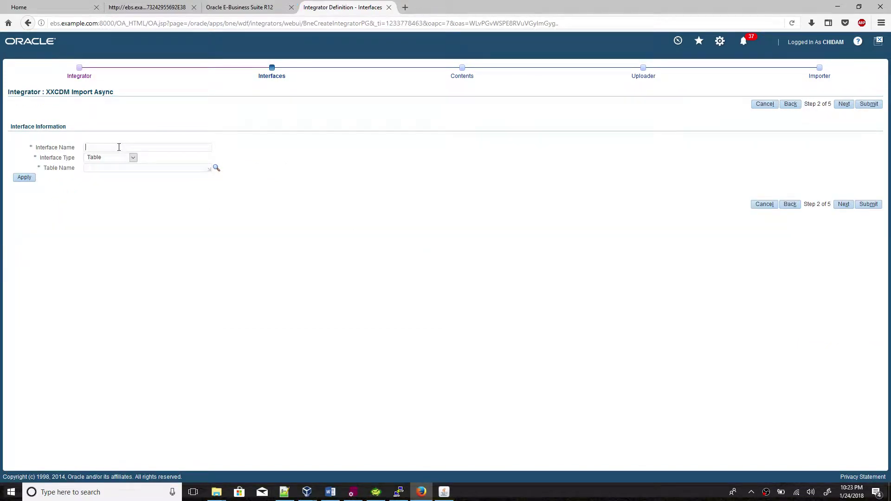
Name the interface XXCDM_IMP_ASYNC_IFACE and set its type to API - Procedure.
{"action": "key", "text": "ctrl+v"}
{"action": "key", "text": "Caps_Lock"}
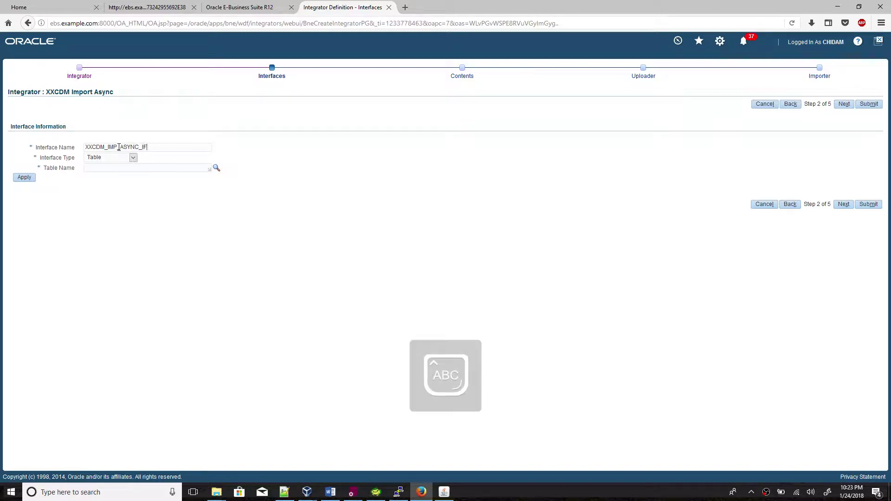
{"action": "left_click", "coordinate": [112, 158]}
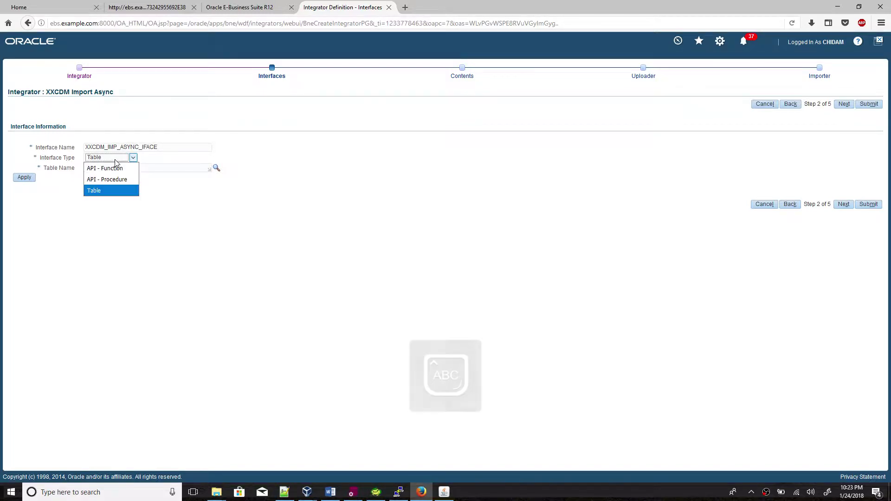
{"action": "left_click", "coordinate": [112, 187]}
{"action": "key", "text": "Up"}
{"action": "key", "text": "Up"}
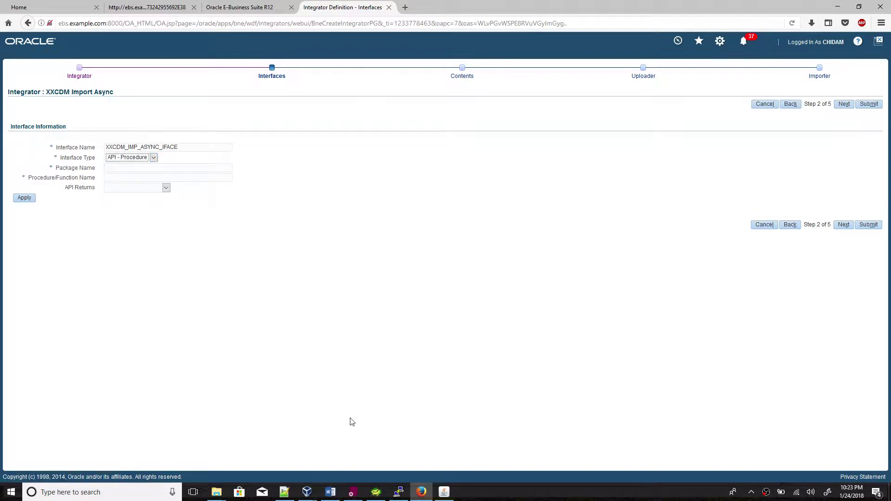
Enter XXCDM_WEBADI_IMP_PKG, copied from the package source, as the package name.
{"action": "left_click", "coordinate": [356, 495]}
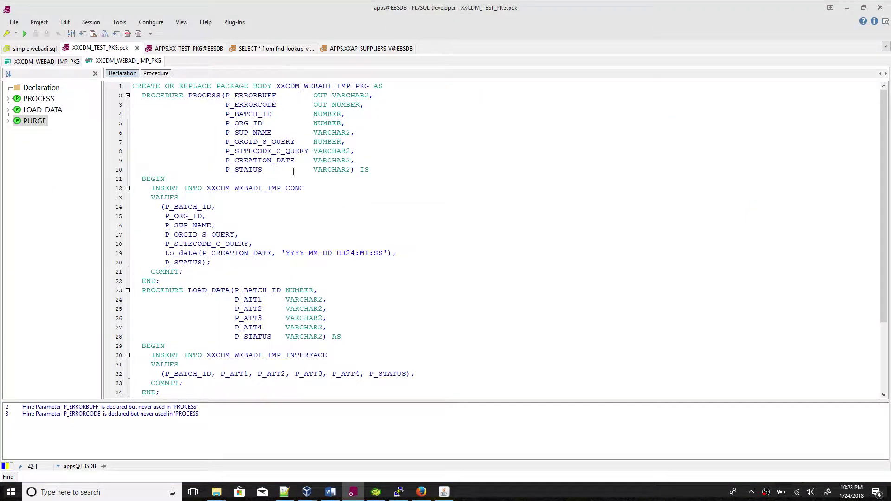
{"action": "scroll", "coordinate": [294, 172], "scroll_direction": "down", "scroll_amount": 4}
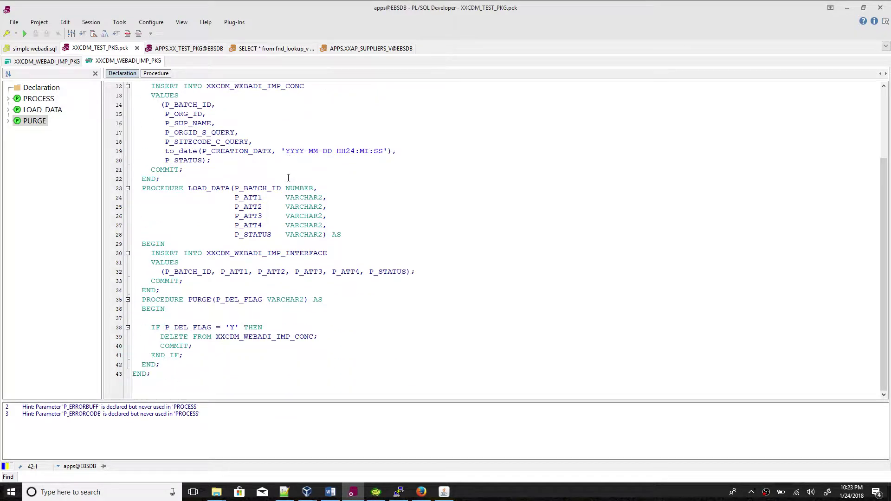
{"action": "scroll", "coordinate": [288, 178], "scroll_direction": "up", "scroll_amount": 2}
{"action": "scroll", "coordinate": [237, 194], "scroll_direction": "down", "scroll_amount": 2}
{"action": "scroll", "coordinate": [223, 181], "scroll_direction": "up", "scroll_amount": 4}
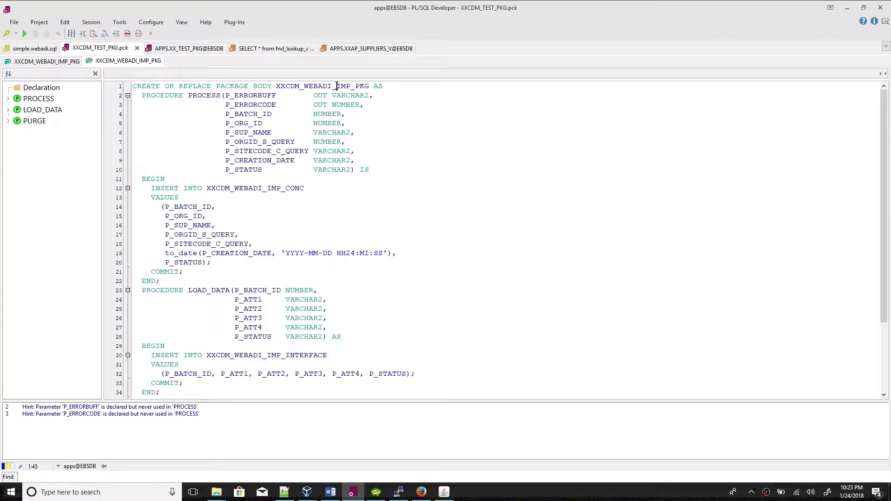
{"action": "double_click", "coordinate": [323, 87]}
{"action": "key", "text": "ctrl+c"}
{"action": "key", "text": "alt+Tab"}
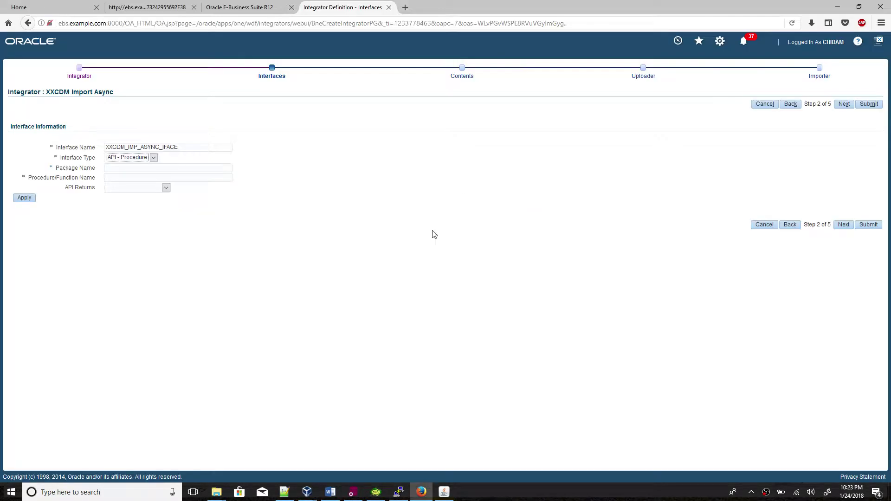
{"action": "left_click", "coordinate": [164, 169]}
{"action": "key", "text": "ctrl+v"}
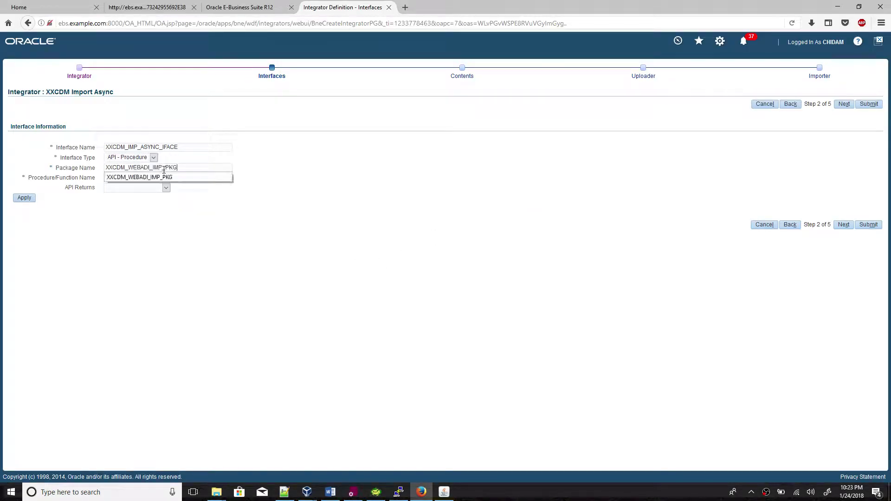
{"action": "key", "text": "Escape"}
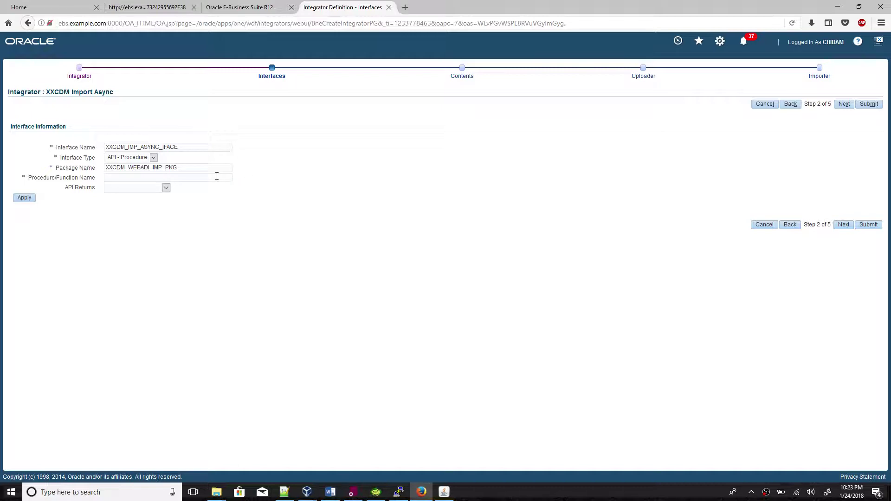
Set procedure LOAD_DATA with FND Message Code return type and create the interface.
{"action": "key", "text": "alt+Tab"}
{"action": "scroll", "coordinate": [230, 219], "scroll_direction": "down", "scroll_amount": 4}
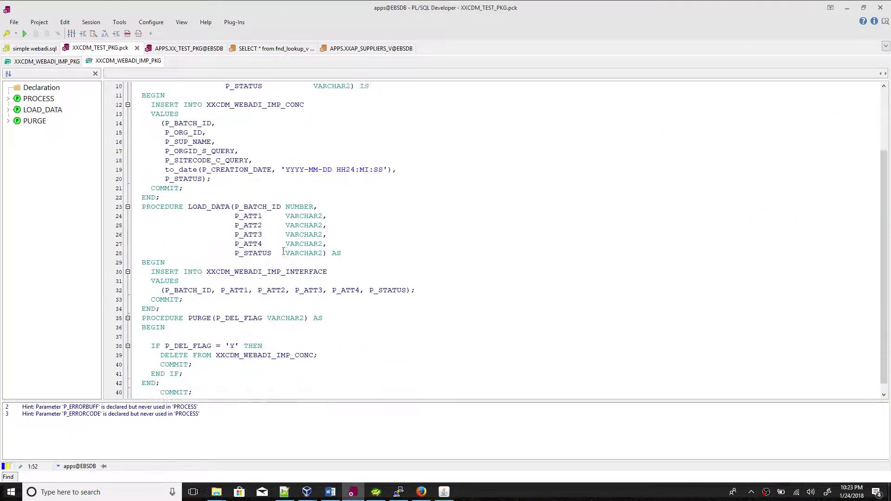
{"action": "double_click", "coordinate": [211, 187]}
{"action": "key", "text": "ctrl+c"}
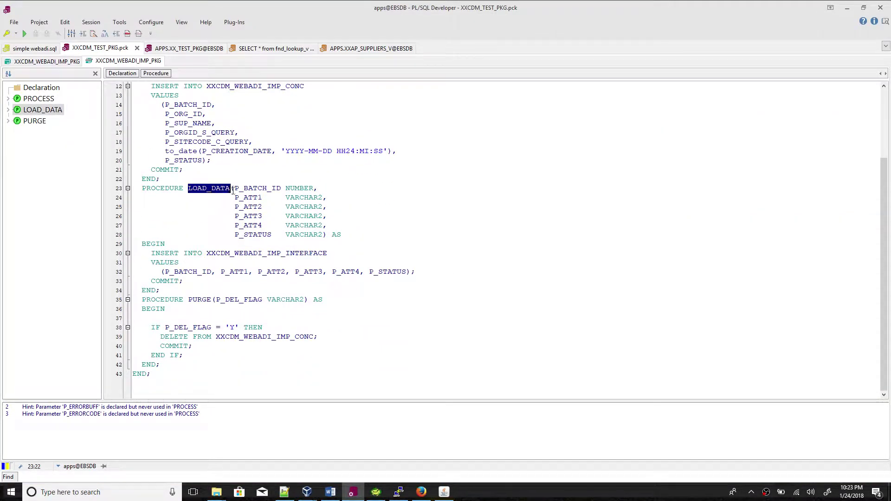
{"action": "key", "text": "alt+Tab"}
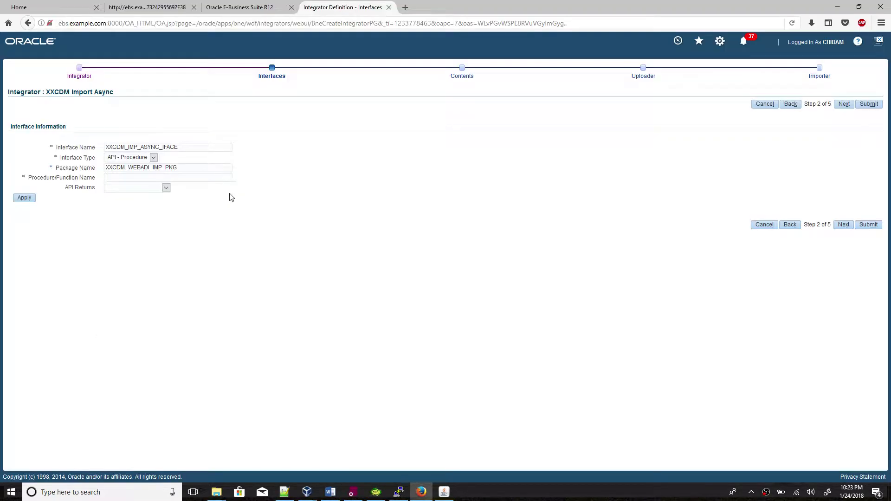
{"action": "key", "text": "ctrl+v"}
{"action": "left_click", "coordinate": [159, 189]}
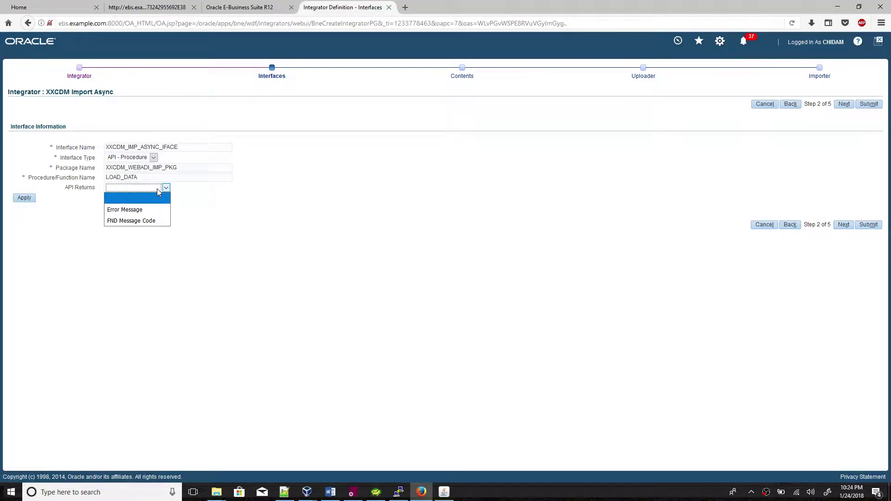
{"action": "left_click", "coordinate": [147, 221]}
{"action": "left_click", "coordinate": [23, 198]}
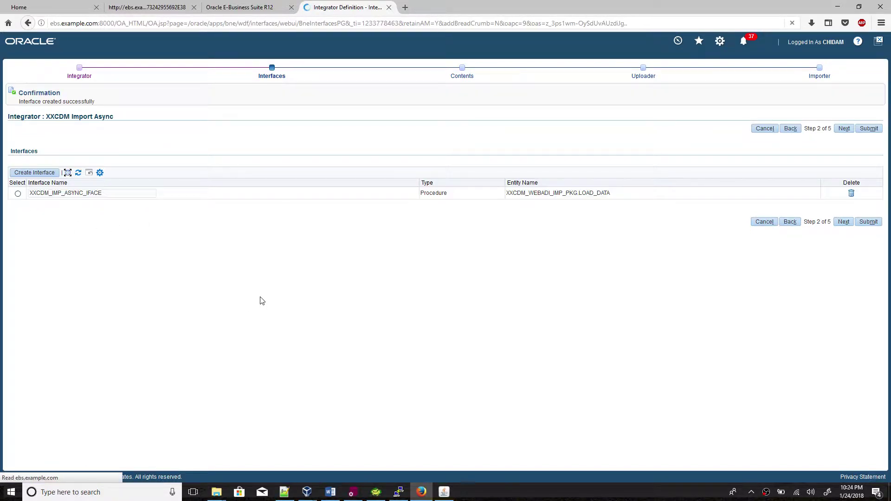
Review the six interface attributes against the package and continue to Contents.
{"action": "left_click", "coordinate": [18, 194]}
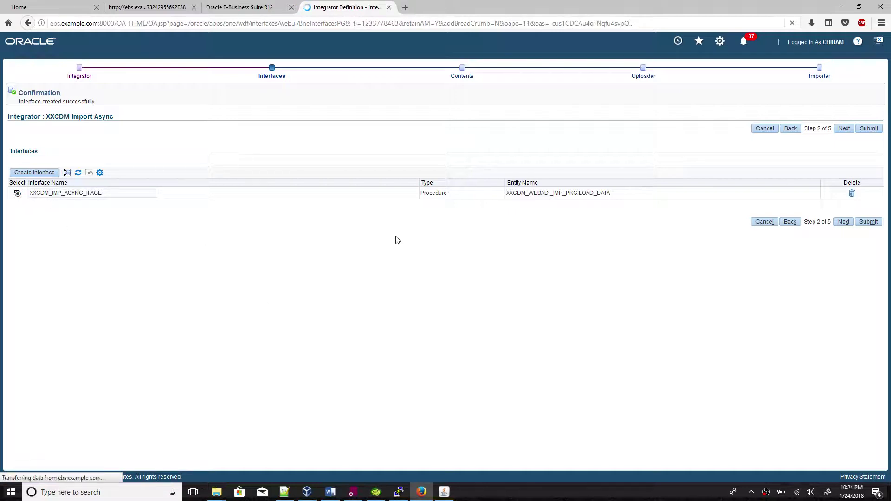
{"action": "key", "text": "alt+Tab"}
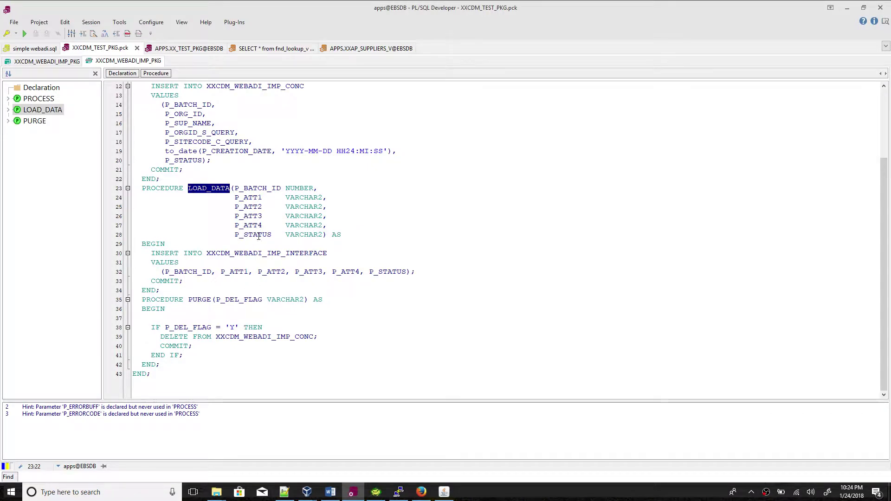
{"action": "key", "text": "alt+Tab"}
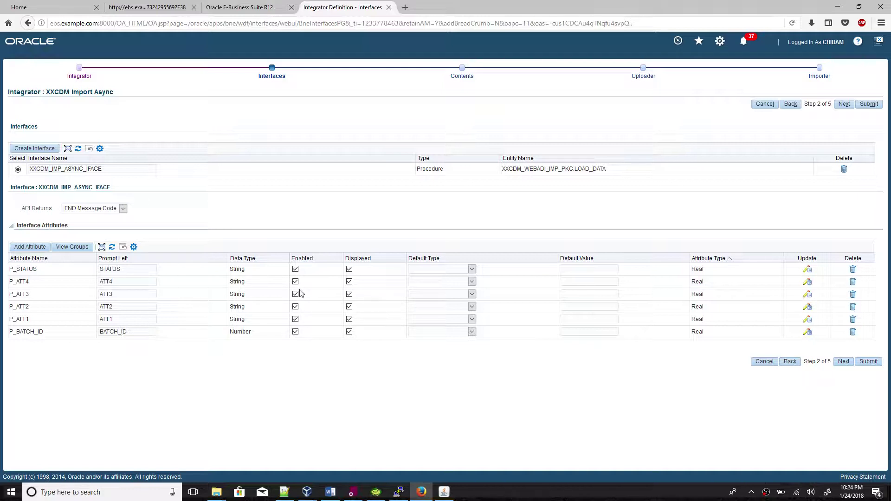
{"action": "left_click", "coordinate": [842, 364]}
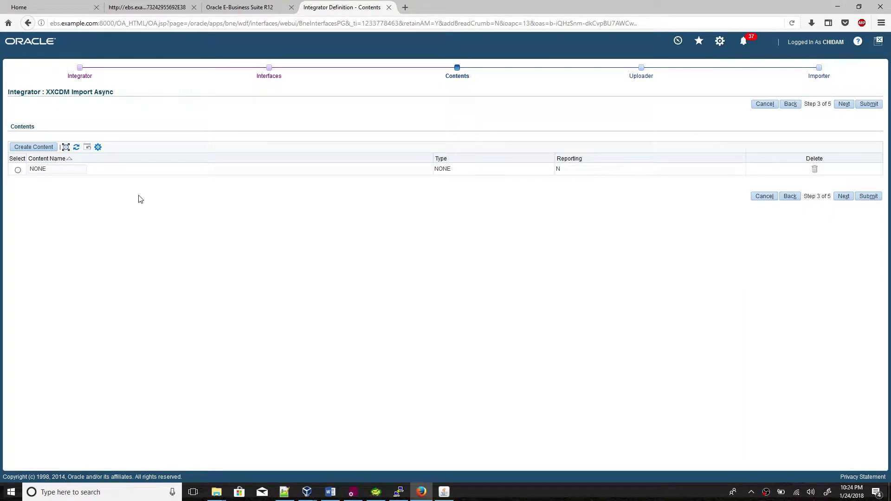
Create the XXCDM Import Async - Uploader from the template and advance to the Importer step.
{"action": "left_click", "coordinate": [845, 197]}
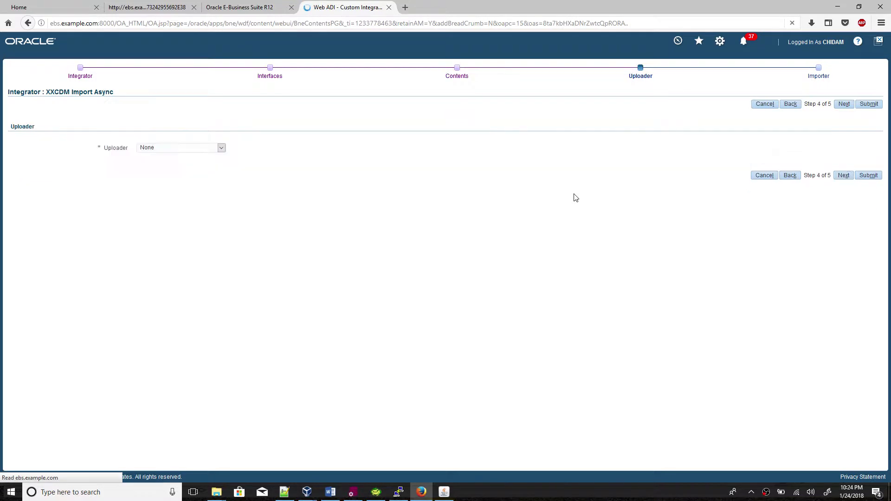
{"action": "left_click", "coordinate": [184, 148]}
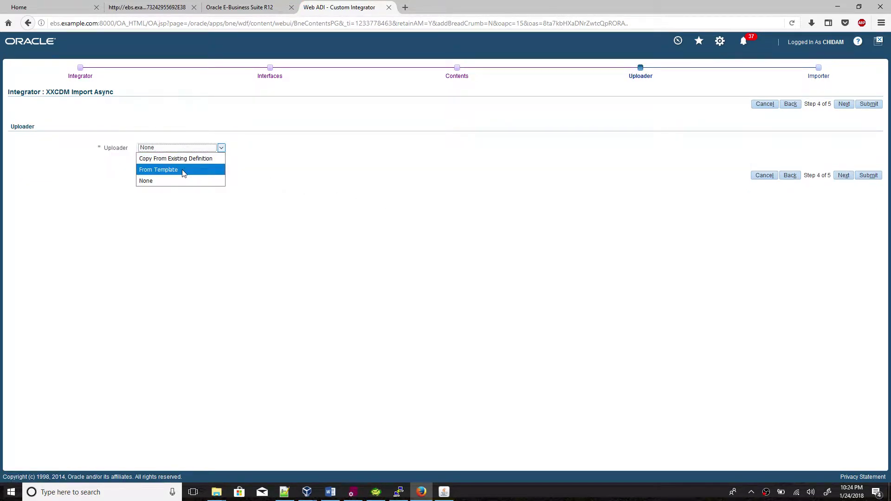
{"action": "left_click", "coordinate": [184, 170]}
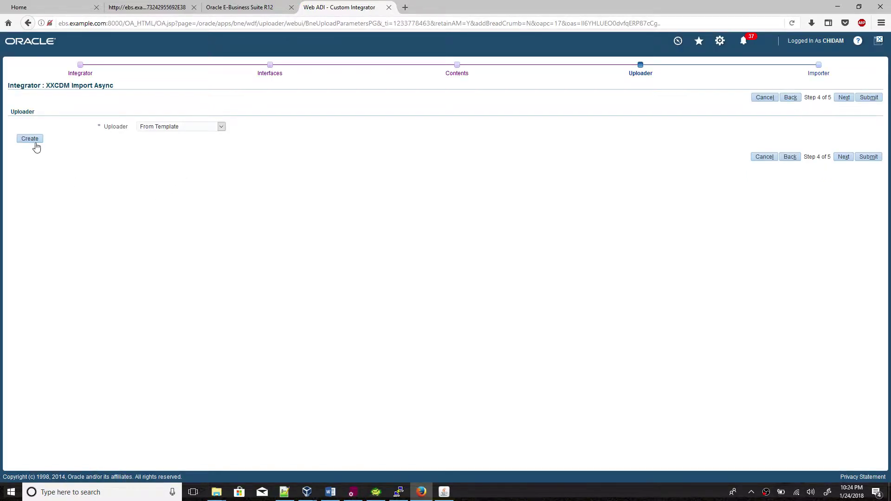
{"action": "left_click", "coordinate": [35, 142]}
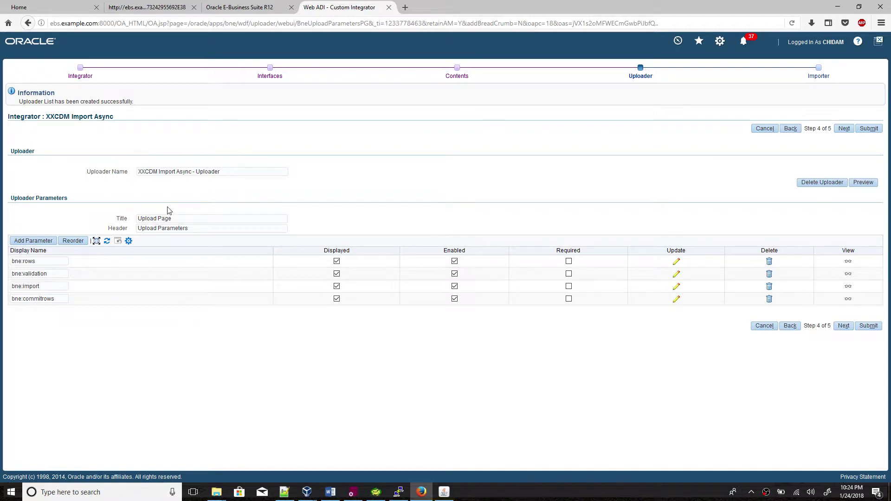
{"action": "left_click", "coordinate": [845, 326]}
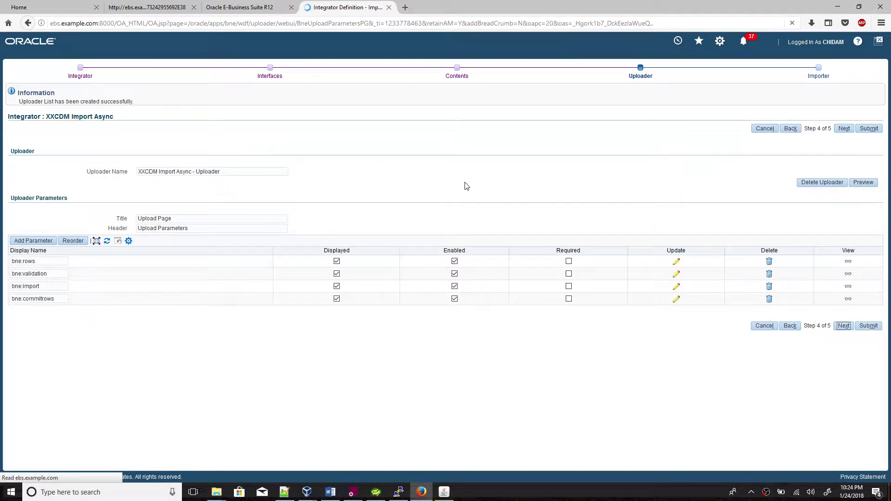
{"action": "left_click", "coordinate": [163, 149]}
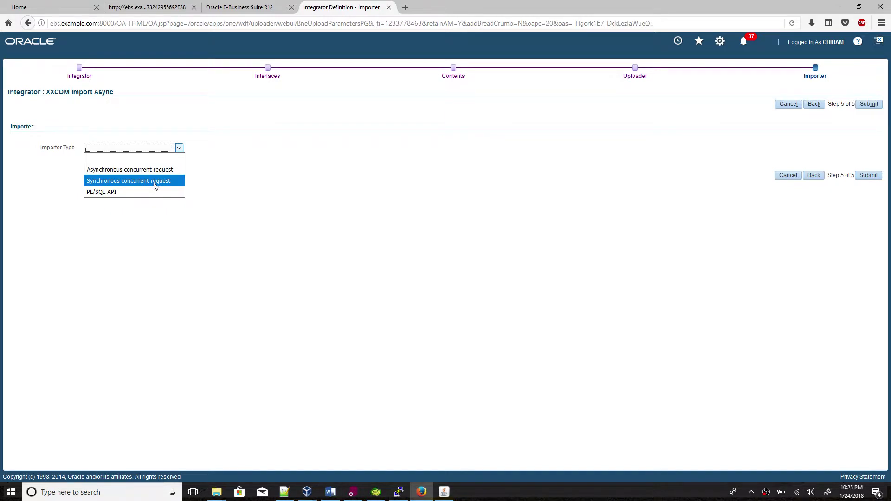
Following the notes, set the importer type to Asynchronous concurrent request.
{"action": "left_click", "coordinate": [331, 493]}
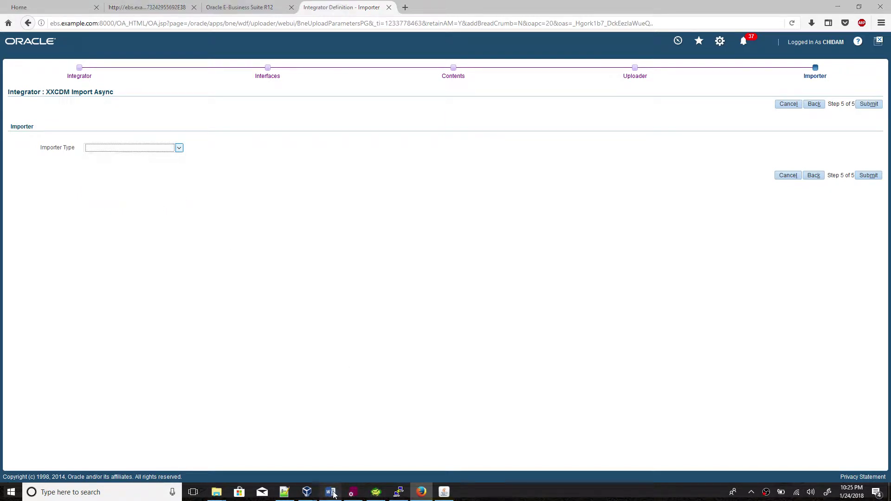
{"action": "scroll", "coordinate": [279, 223], "scroll_direction": "up", "scroll_amount": 1}
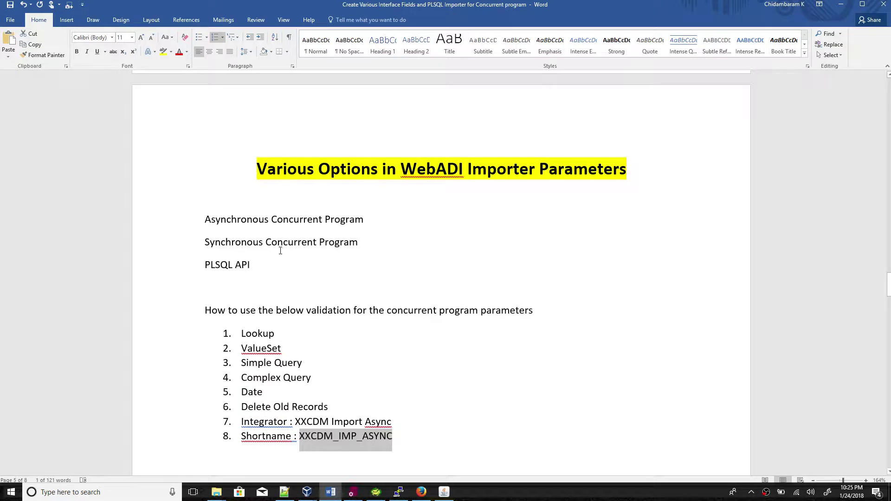
{"action": "left_click_drag", "start_coordinate": [282, 264], "coordinate": [196, 264]}
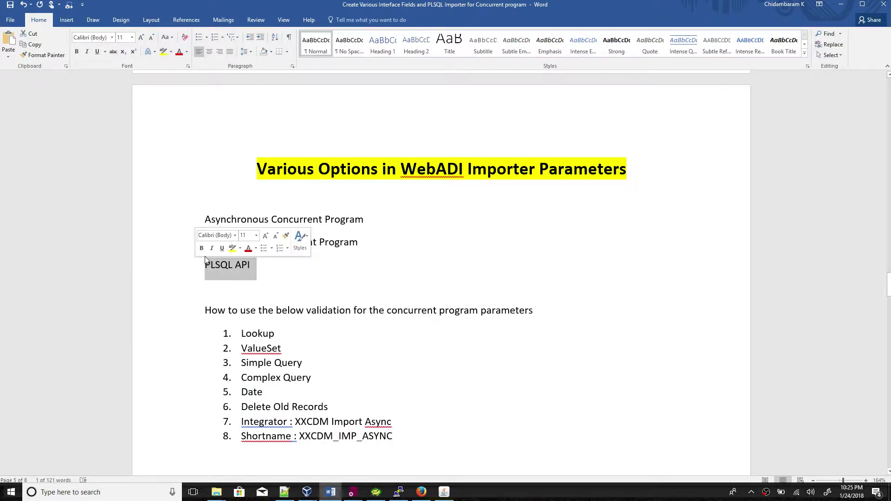
{"action": "triple_click", "coordinate": [258, 220]}
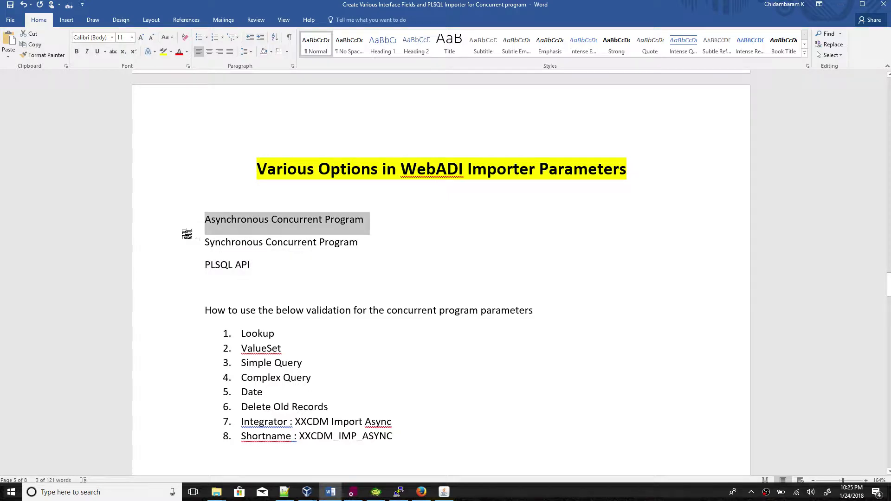
{"action": "left_click", "coordinate": [422, 493]}
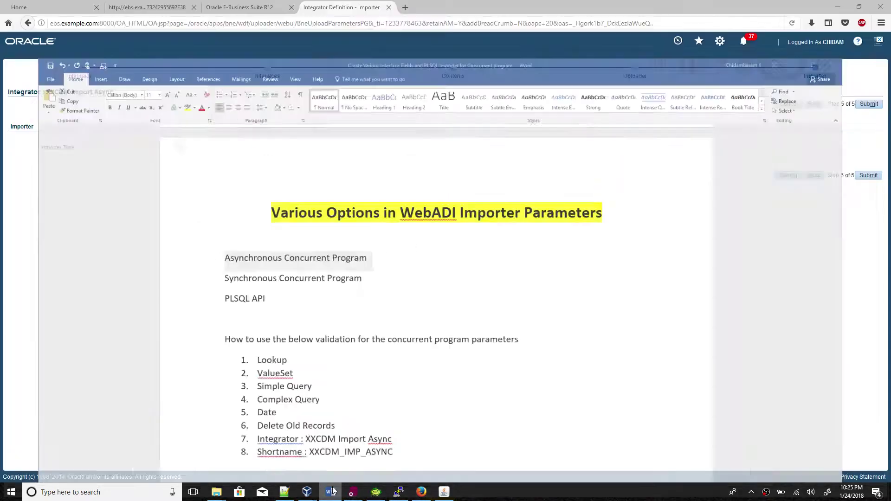
{"action": "left_click", "coordinate": [143, 148]}
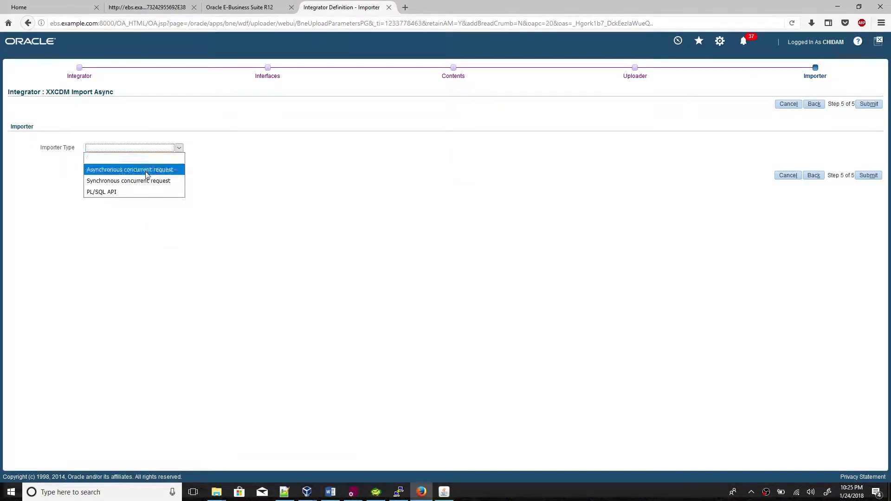
{"action": "left_click", "coordinate": [145, 170]}
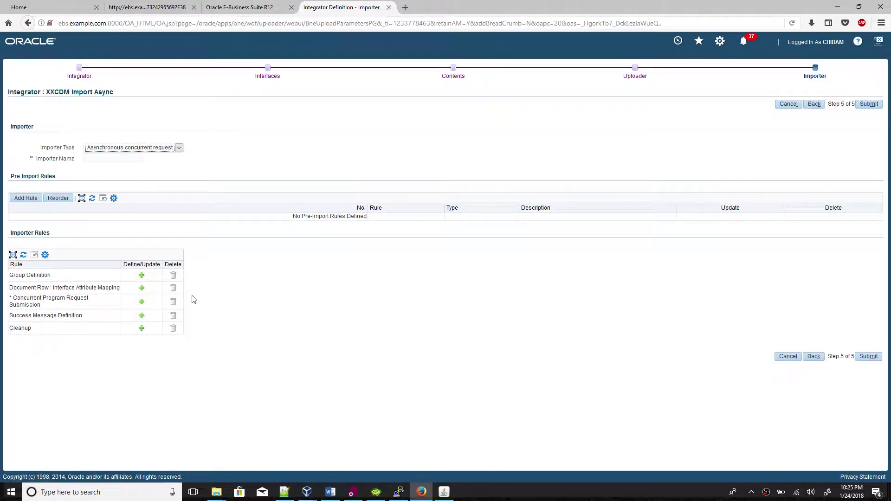
Name the importer CDM_ASYNC_TEST.
{"action": "left_click", "coordinate": [94, 160]}
{"action": "type", "text": "LOAD_DATA"}
{"action": "left_click", "coordinate": [330, 492]}
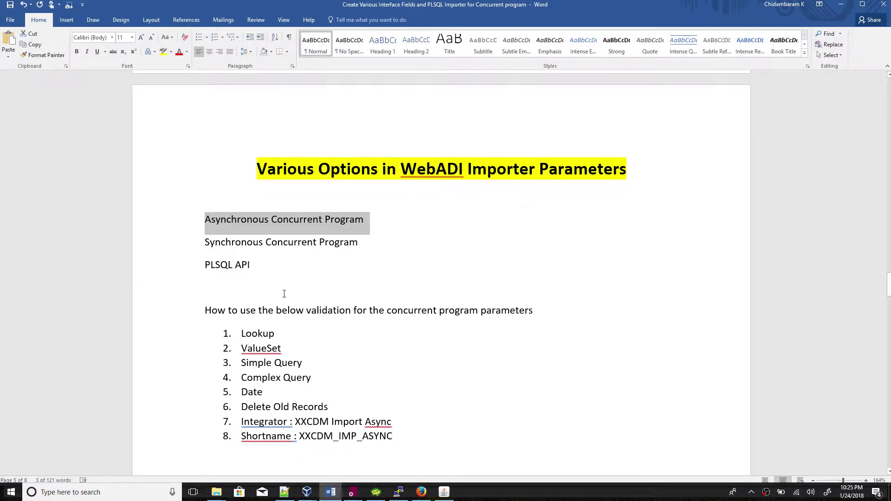
{"action": "scroll", "coordinate": [285, 293], "scroll_direction": "down", "scroll_amount": 4}
{"action": "scroll", "coordinate": [348, 279], "scroll_direction": "up", "scroll_amount": 2}
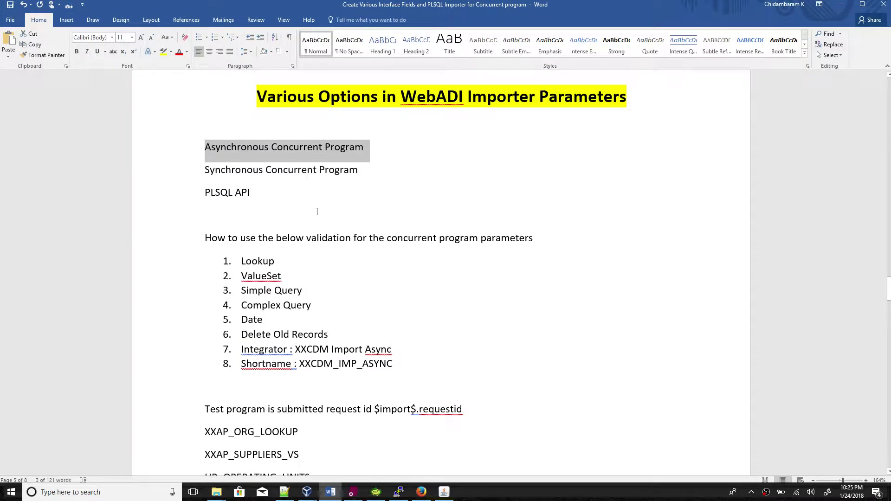
{"action": "scroll", "coordinate": [369, 272], "scroll_direction": "down", "scroll_amount": 3}
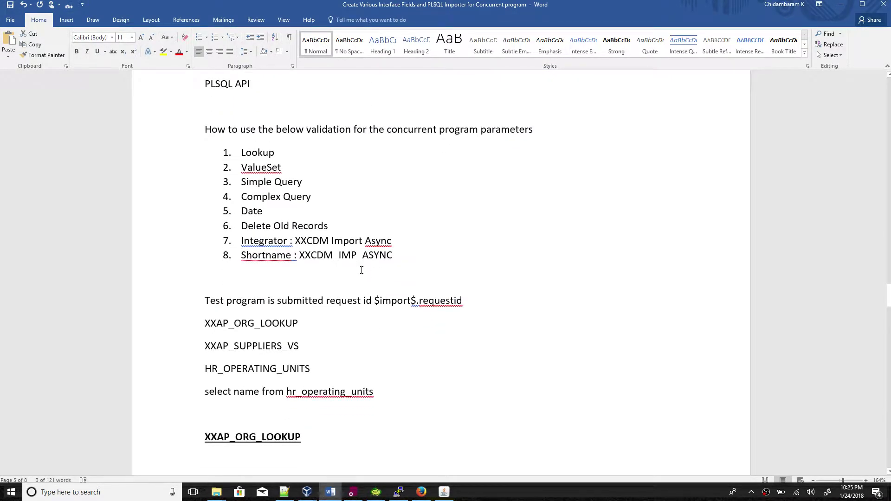
{"action": "scroll", "coordinate": [362, 270], "scroll_direction": "down", "scroll_amount": 7}
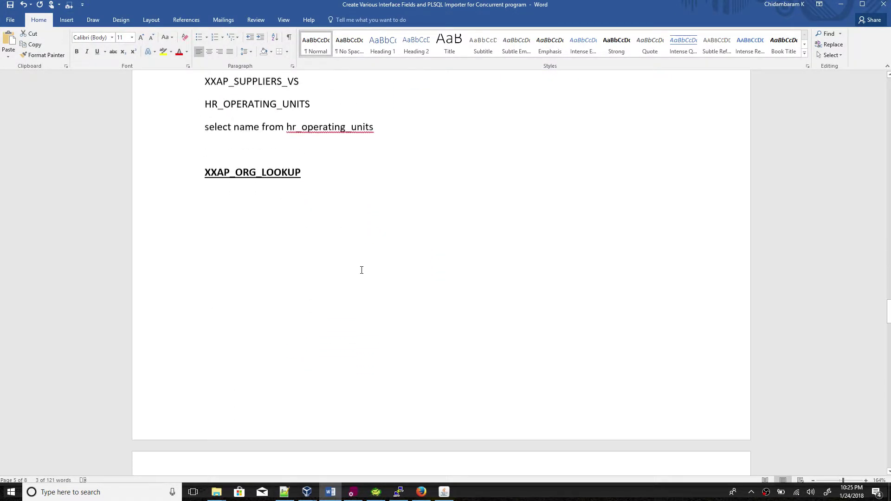
{"action": "scroll", "coordinate": [360, 269], "scroll_direction": "up", "scroll_amount": 3}
{"action": "key", "text": "alt+Tab"}
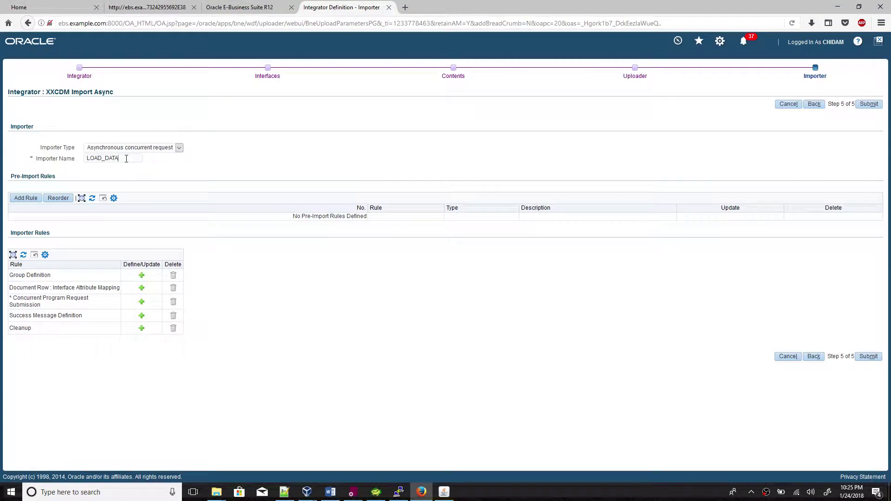
{"action": "left_click_drag", "start_coordinate": [127, 158], "coordinate": [58, 162]}
{"action": "type", "text": "CD"}
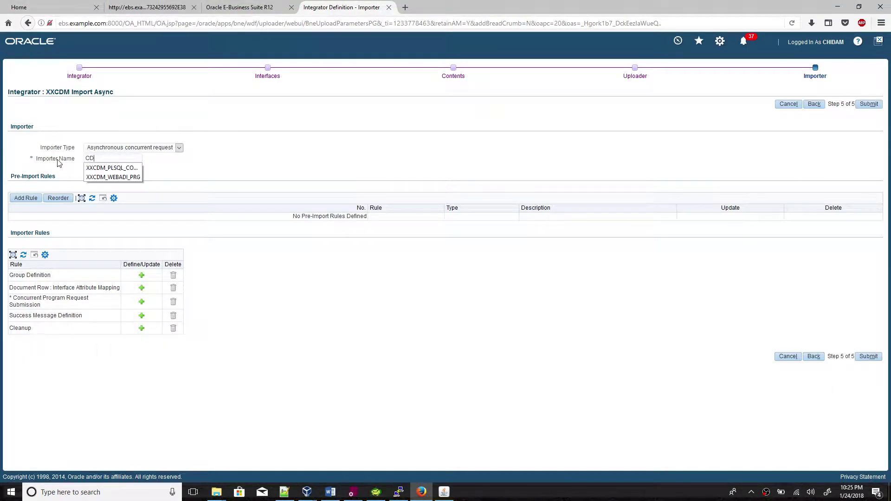
{"action": "type", "text": "M_ASYNC_TEST"}
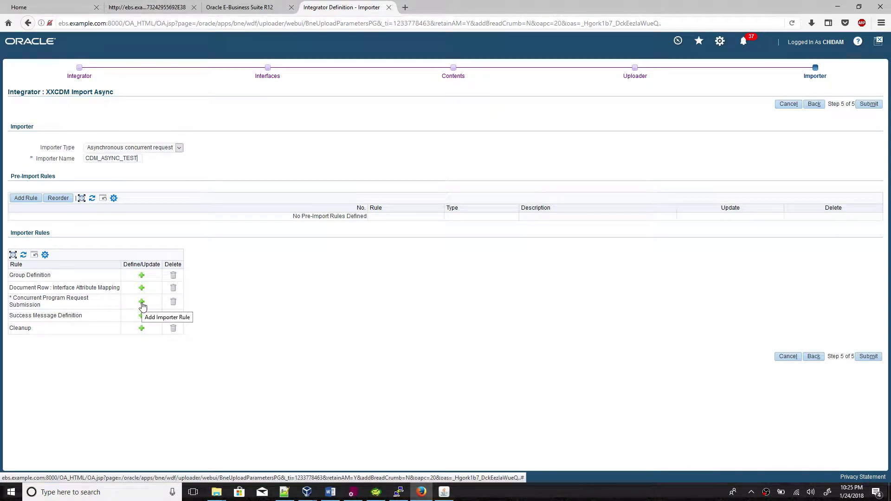
Add a Concurrent Program Request Submission rule and look up its program.
{"action": "left_click", "coordinate": [142, 303]}
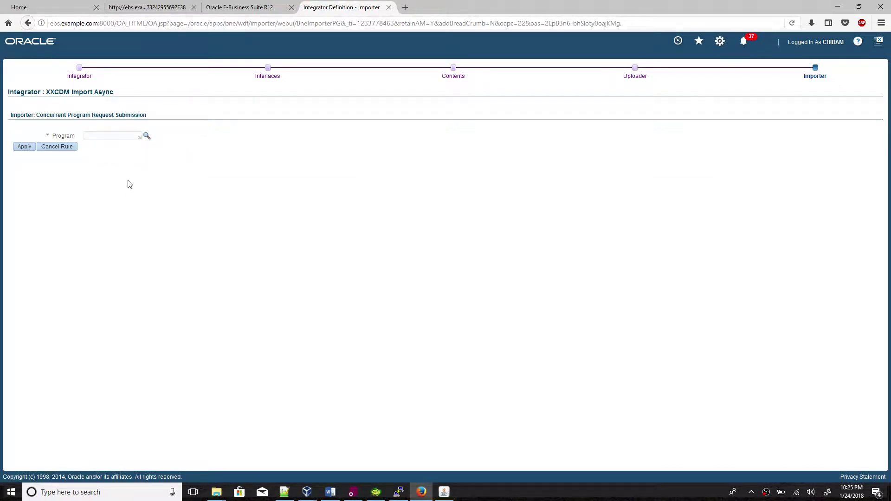
{"action": "left_click", "coordinate": [147, 136]}
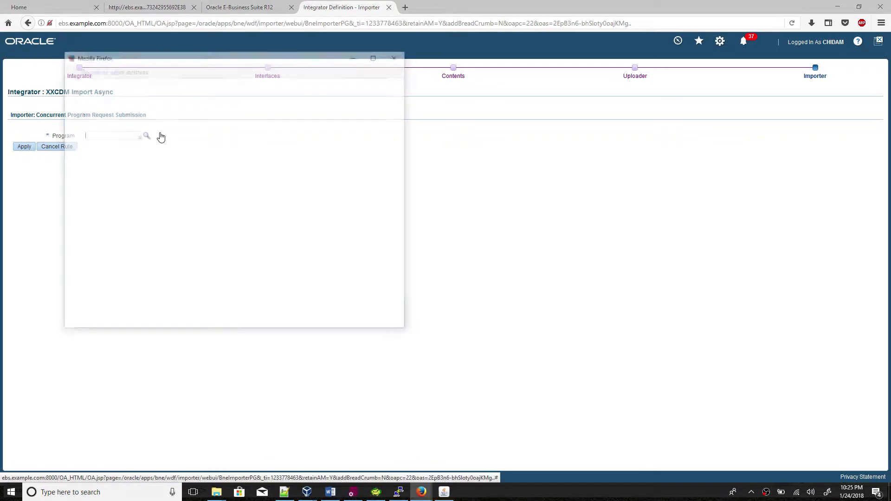
{"action": "left_click", "coordinate": [330, 492]}
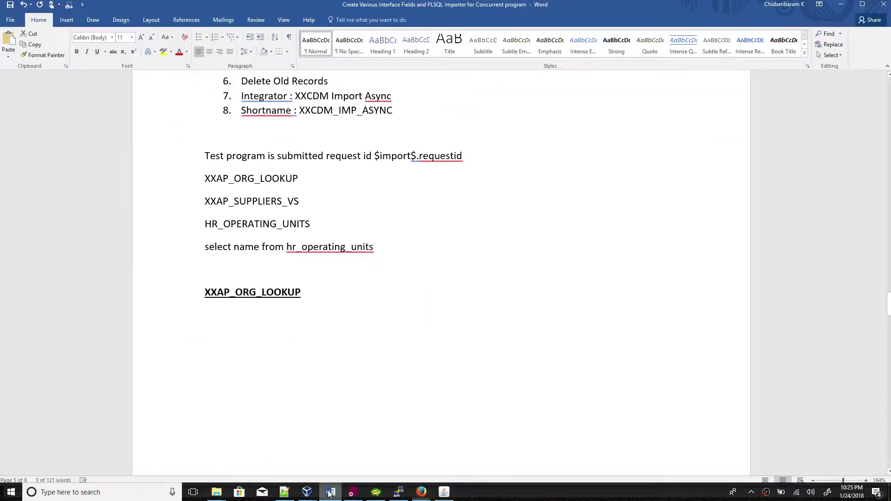
{"action": "scroll", "coordinate": [370, 346], "scroll_direction": "down", "scroll_amount": 10}
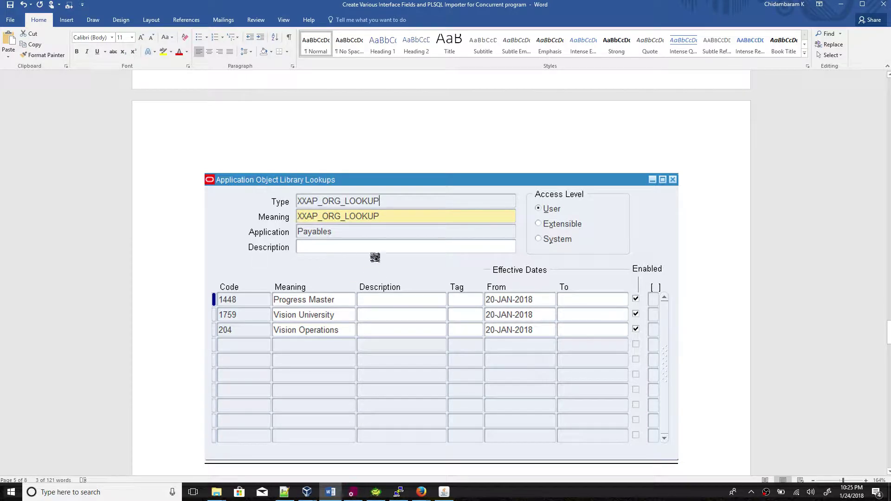
{"action": "scroll", "coordinate": [414, 306], "scroll_direction": "down", "scroll_amount": 1}
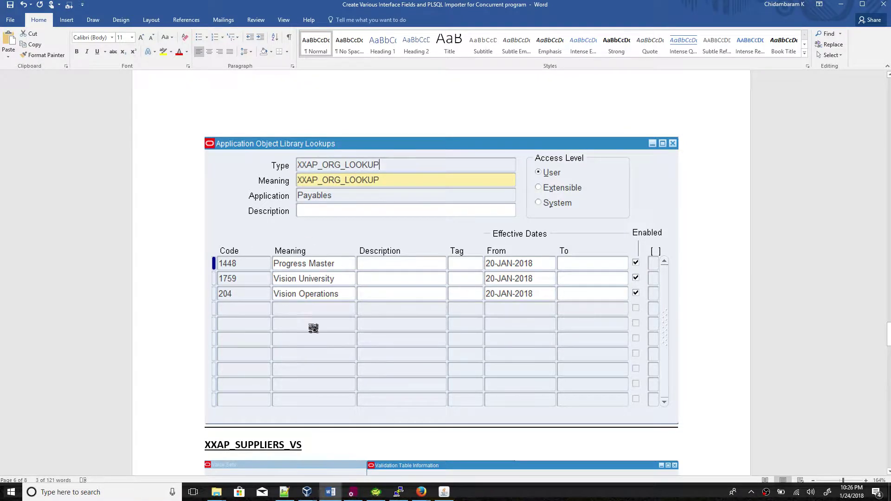
{"action": "scroll", "coordinate": [316, 330], "scroll_direction": "down", "scroll_amount": 5}
{"action": "scroll", "coordinate": [317, 334], "scroll_direction": "down", "scroll_amount": 1}
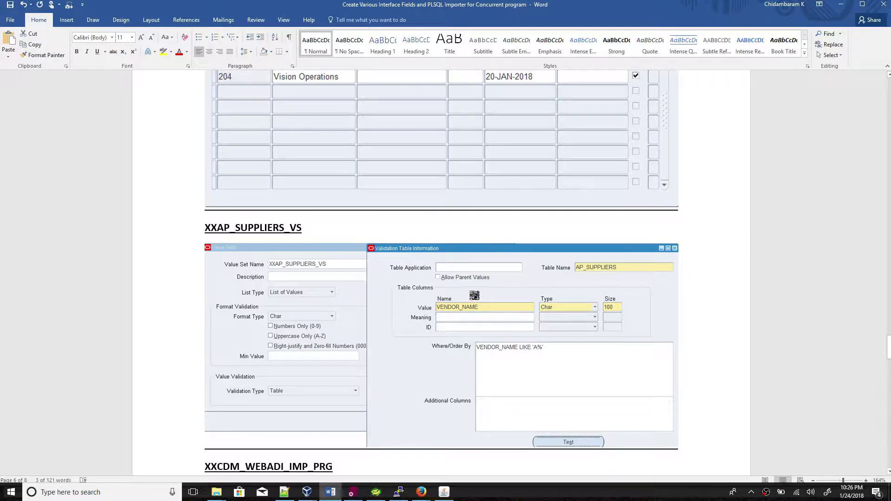
{"action": "scroll", "coordinate": [472, 304], "scroll_direction": "down", "scroll_amount": 3}
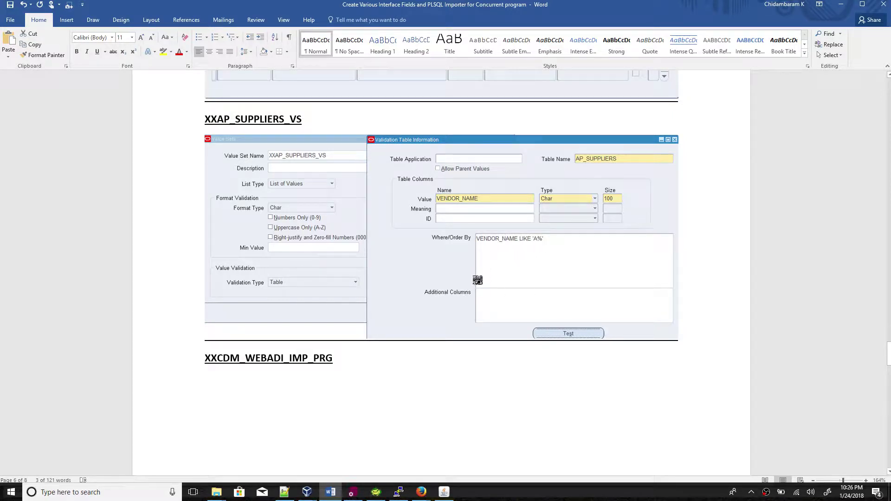
{"action": "scroll", "coordinate": [476, 278], "scroll_direction": "down", "scroll_amount": 7}
{"action": "scroll", "coordinate": [465, 232], "scroll_direction": "up", "scroll_amount": 7}
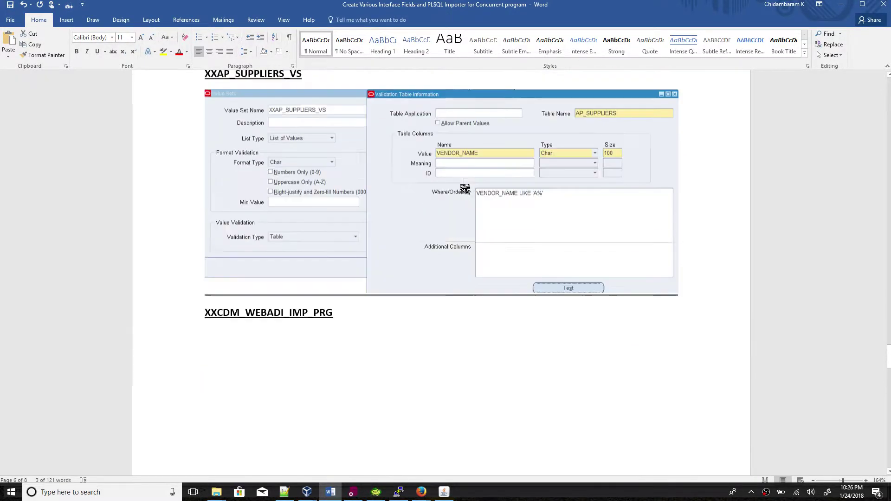
{"action": "scroll", "coordinate": [428, 231], "scroll_direction": "down", "scroll_amount": 3}
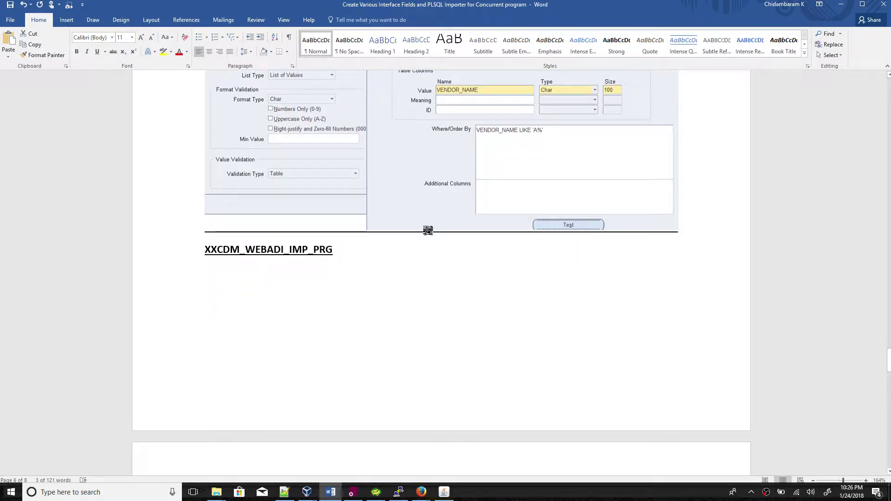
{"action": "scroll", "coordinate": [420, 230], "scroll_direction": "down", "scroll_amount": 11}
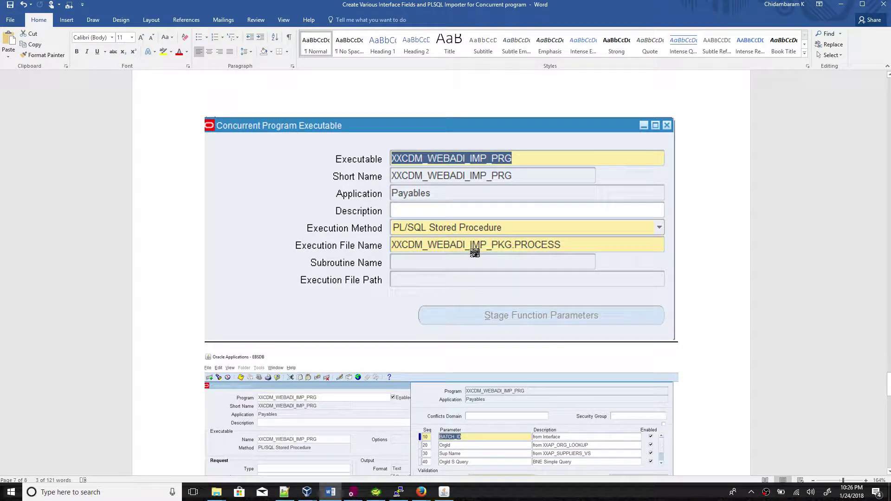
{"action": "left_click", "coordinate": [353, 493]}
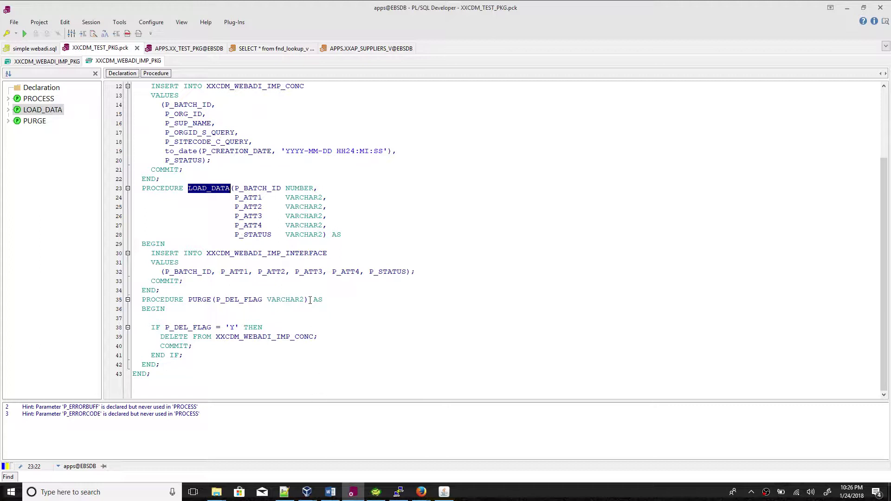
{"action": "scroll", "coordinate": [310, 301], "scroll_direction": "up", "scroll_amount": 3}
{"action": "scroll", "coordinate": [310, 301], "scroll_direction": "down", "scroll_amount": 3}
{"action": "left_click", "coordinate": [330, 492]}
{"action": "scroll", "coordinate": [479, 282], "scroll_direction": "down", "scroll_amount": 5}
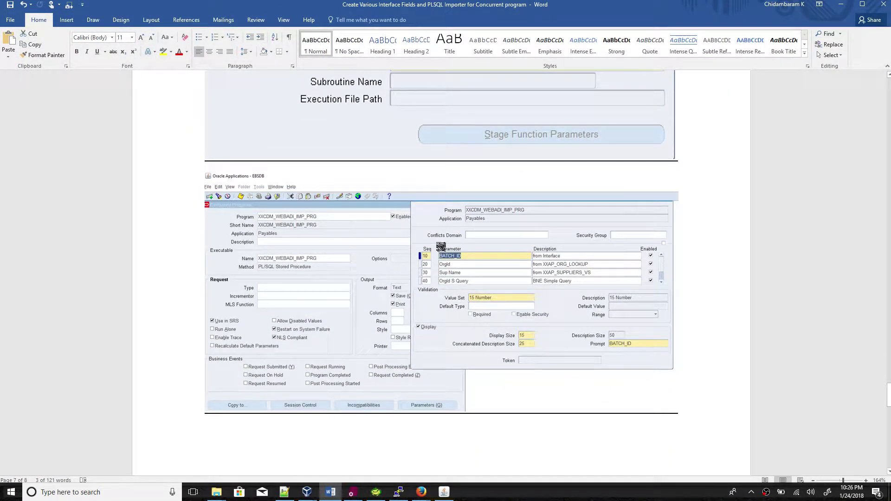
{"action": "scroll", "coordinate": [441, 247], "scroll_direction": "up", "scroll_amount": 2}
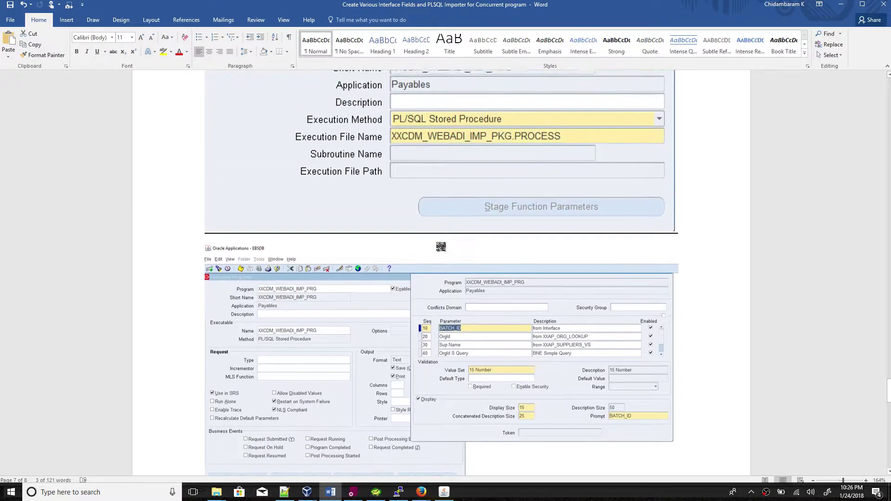
{"action": "scroll", "coordinate": [441, 247], "scroll_direction": "down", "scroll_amount": 2}
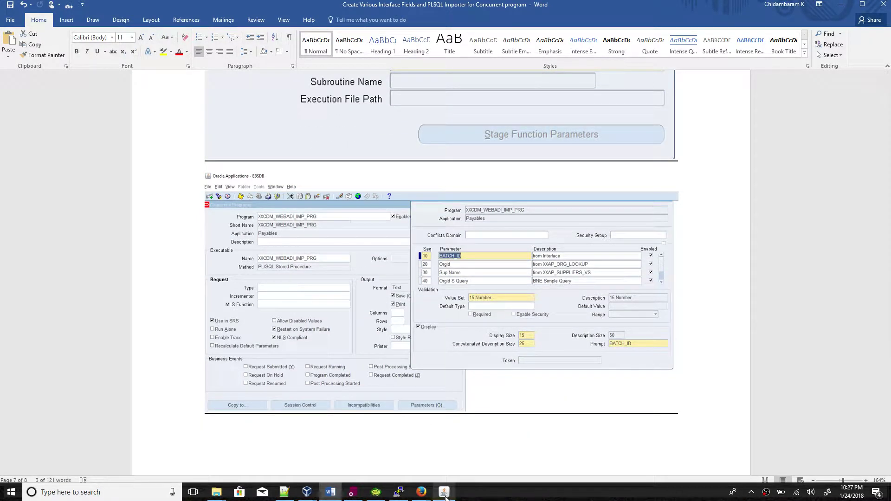
Search programs with XX and apply XXCDM_WEBADI_IMP_PRG to the submission rule.
{"action": "left_click", "coordinate": [421, 492]}
{"action": "left_click", "coordinate": [463, 467]}
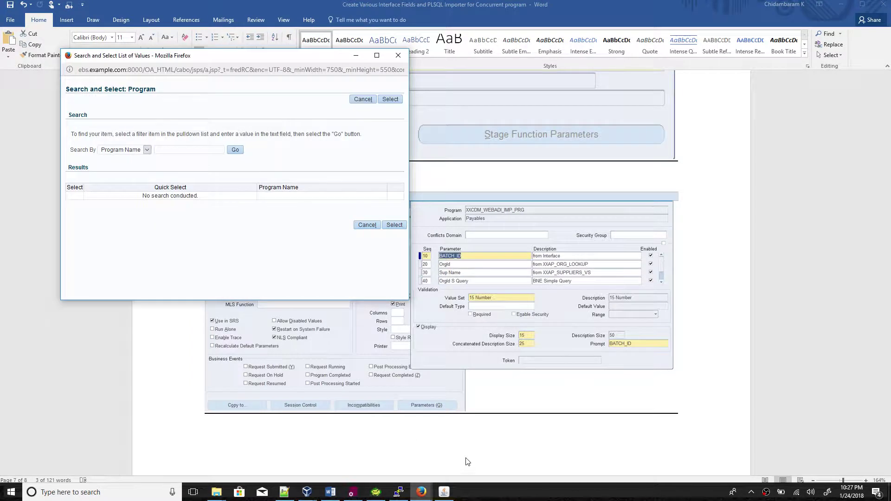
{"action": "left_click", "coordinate": [185, 152]}
{"action": "type", "text": "XX"}
{"action": "left_click", "coordinate": [236, 151]}
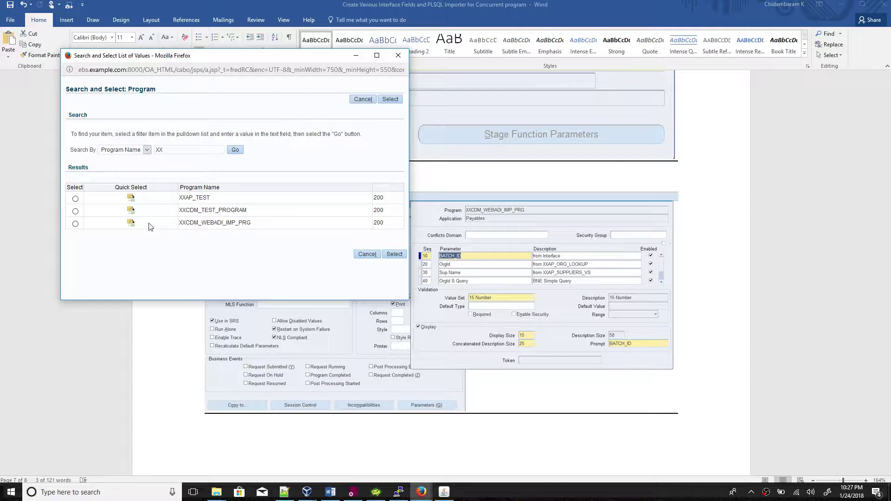
{"action": "left_click", "coordinate": [131, 224]}
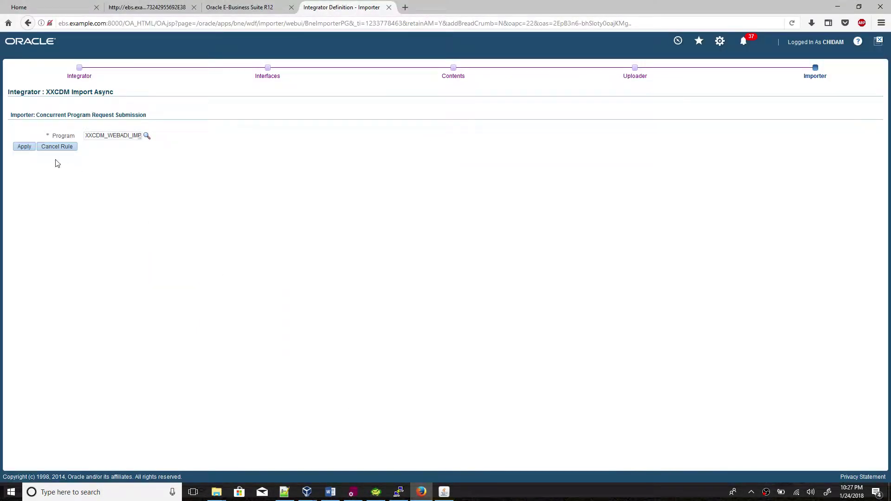
{"action": "left_click", "coordinate": [24, 146]}
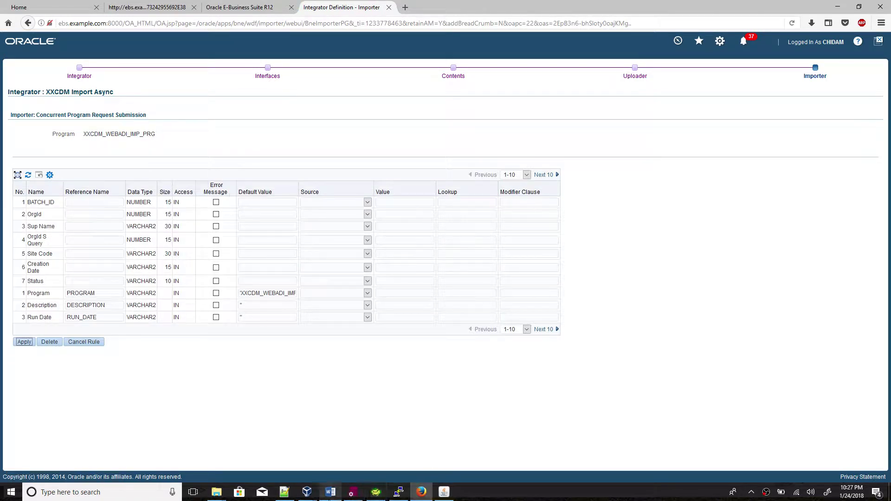
Compare the importer parameter list with the screenshot in the Word notes.
{"action": "left_click", "coordinate": [330, 493]}
{"action": "scroll", "coordinate": [521, 282], "scroll_direction": "up", "scroll_amount": 2}
{"action": "scroll", "coordinate": [522, 282], "scroll_direction": "down", "scroll_amount": 1}
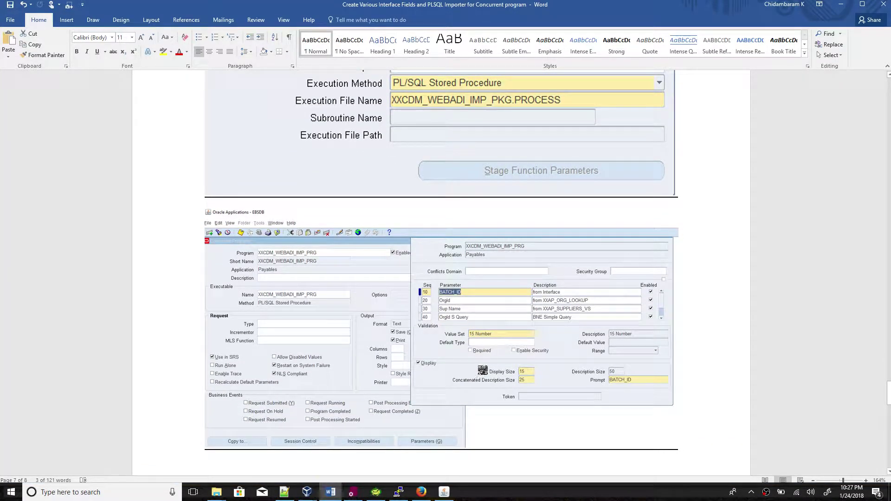
{"action": "left_click", "coordinate": [333, 499]}
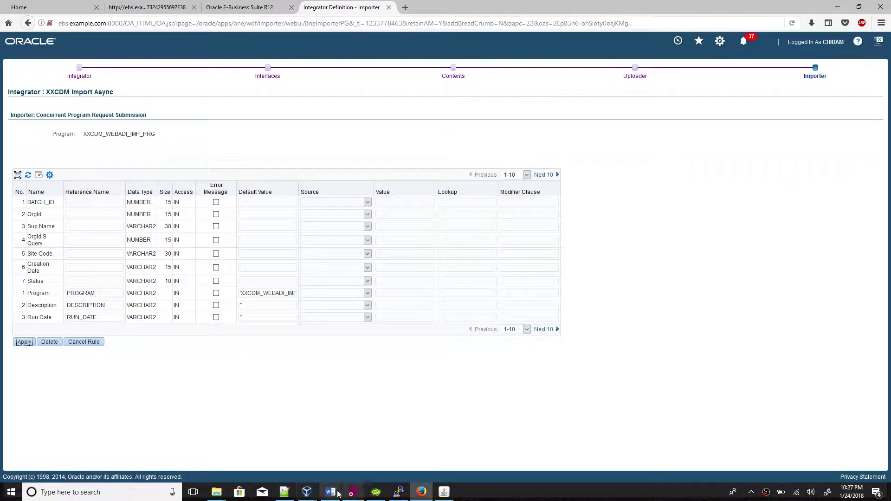
{"action": "left_click", "coordinate": [330, 493]}
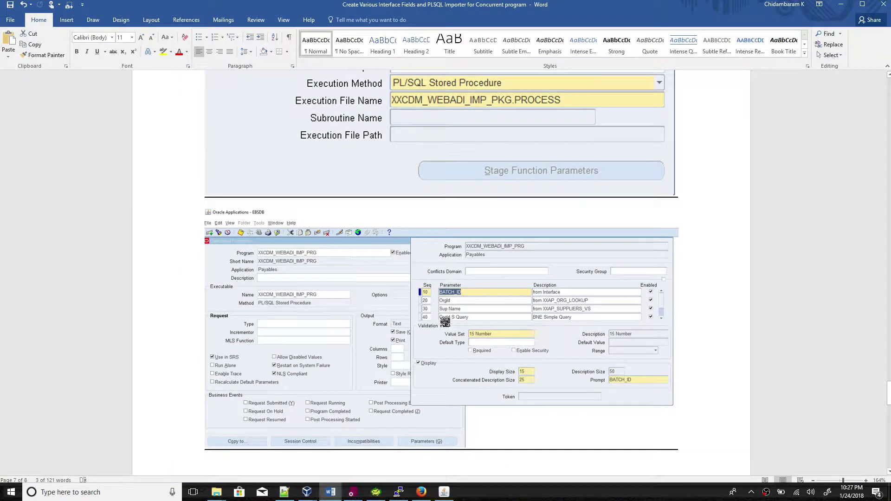
{"action": "left_click", "coordinate": [324, 491]}
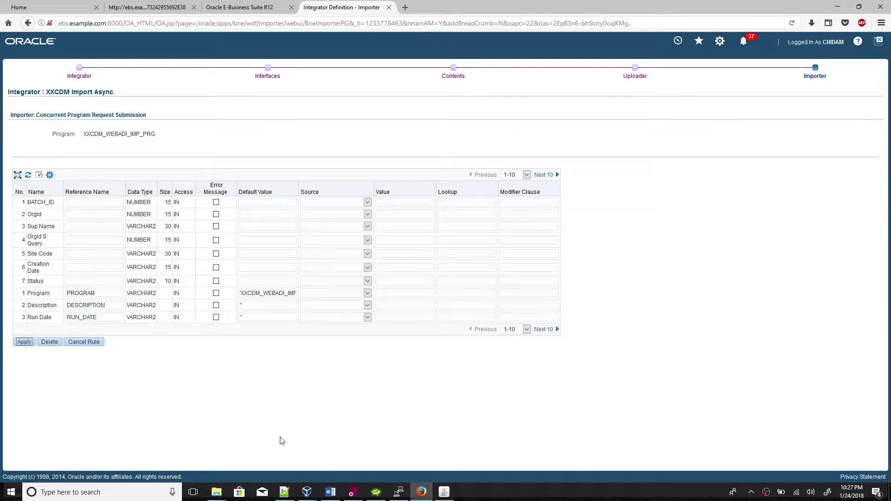
{"action": "left_click", "coordinate": [331, 492]}
{"action": "scroll", "coordinate": [395, 373], "scroll_direction": "down", "scroll_amount": 15}
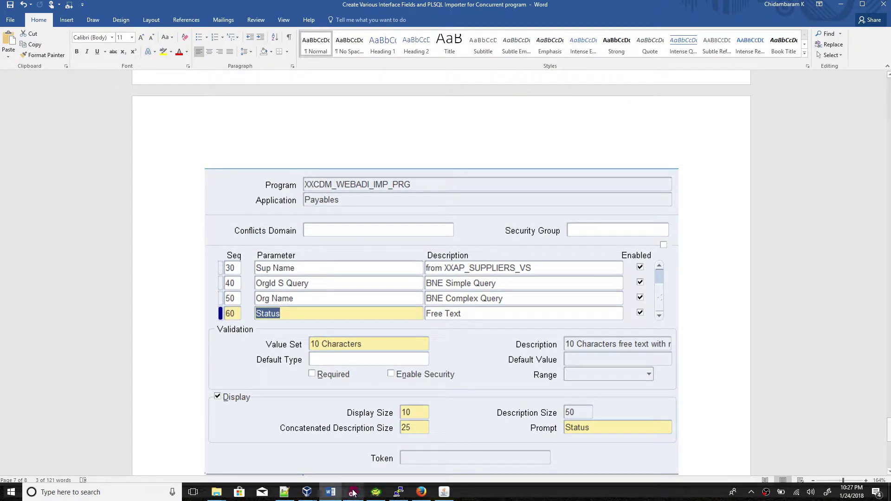
{"action": "left_click", "coordinate": [333, 495]}
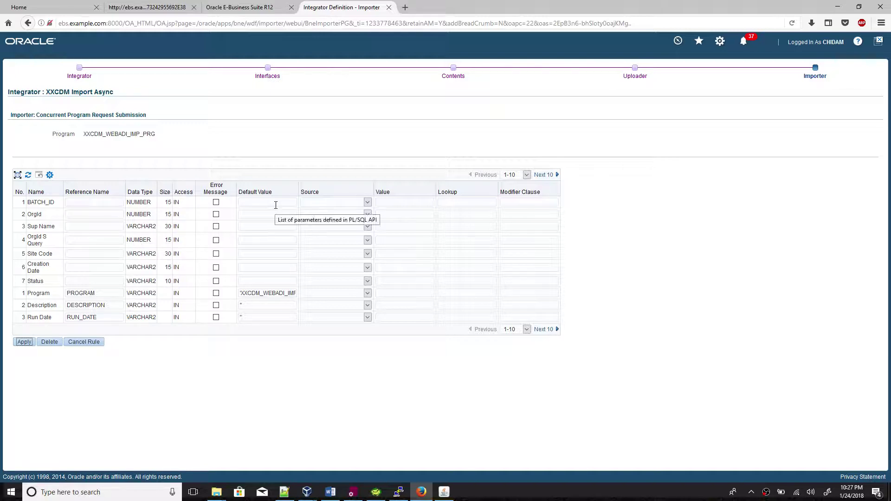
Set the BATCH_ID parameter's source to Import.
{"action": "left_click", "coordinate": [49, 204]}
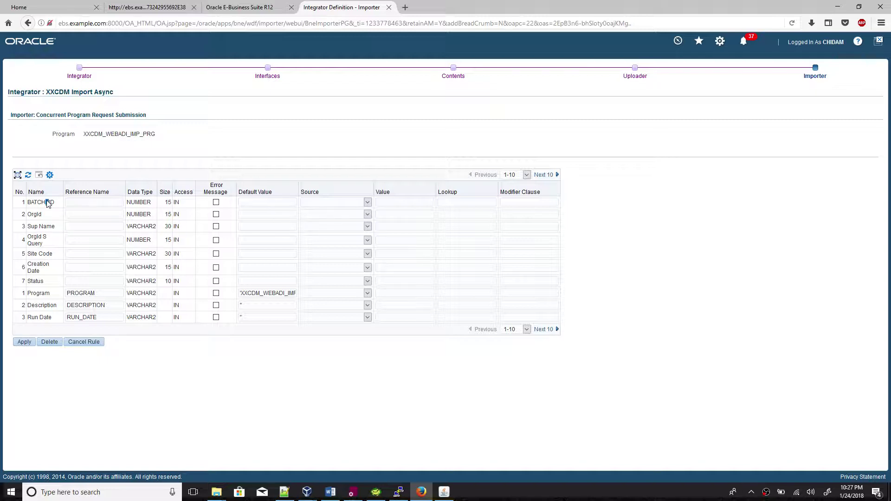
{"action": "left_click_drag", "start_coordinate": [49, 204], "coordinate": [50, 205]}
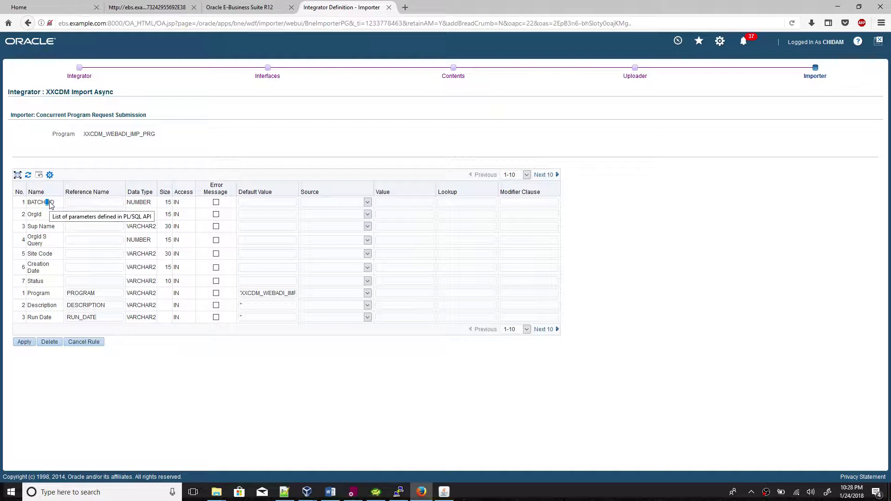
{"action": "left_click", "coordinate": [351, 205]}
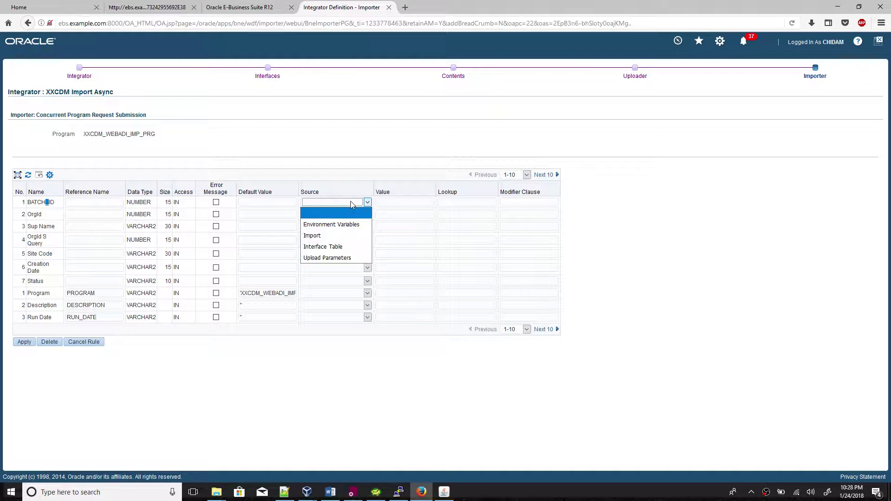
{"action": "left_click", "coordinate": [335, 236]}
{"action": "left_click", "coordinate": [91, 205]}
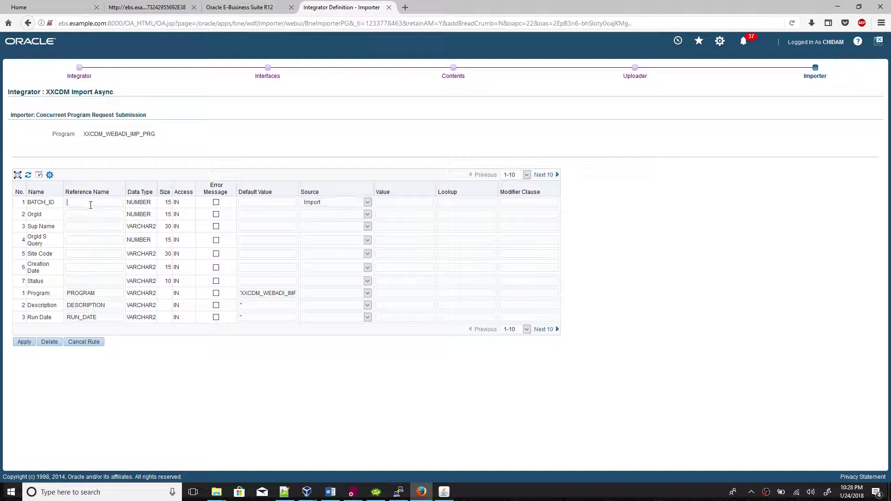
{"action": "left_click", "coordinate": [352, 493]}
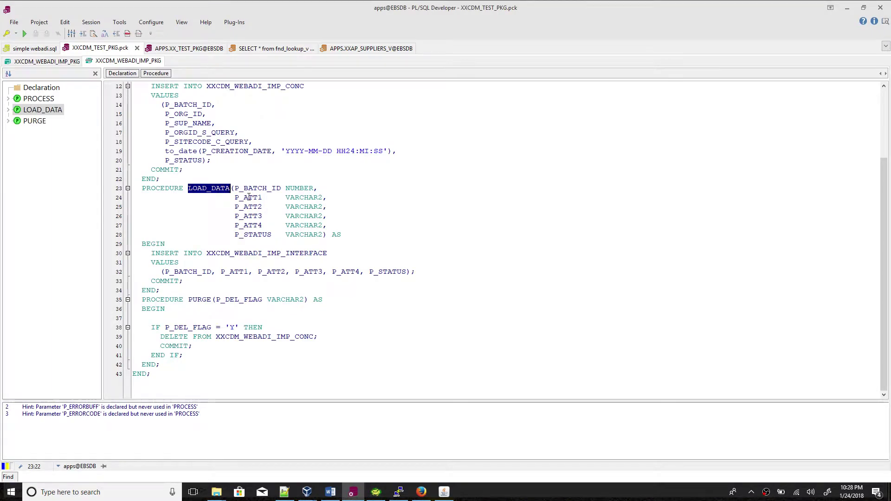
Fill BATCH_ID's value with LOAD_DATA.P_BATCH_ID, copying both names from the package source.
{"action": "double_click", "coordinate": [263, 188]}
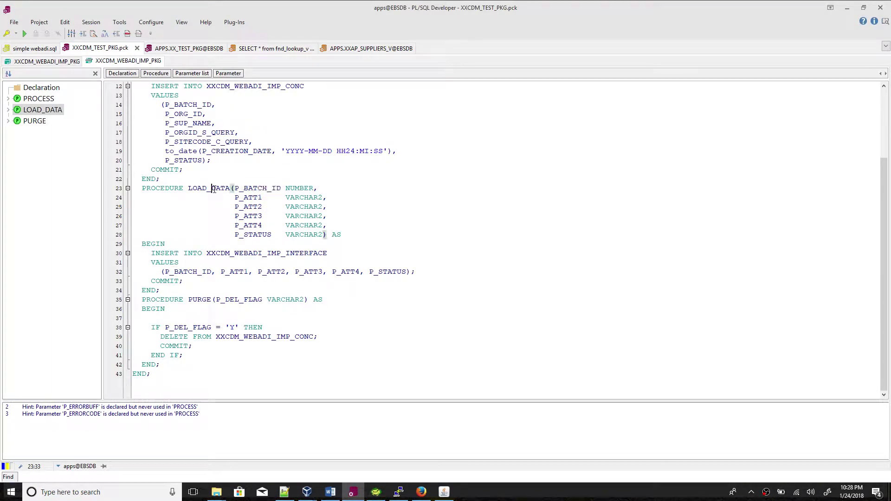
{"action": "double_click", "coordinate": [214, 189]}
{"action": "key", "text": "ctrl+c"}
{"action": "mouse_move", "coordinate": [214, 193]}
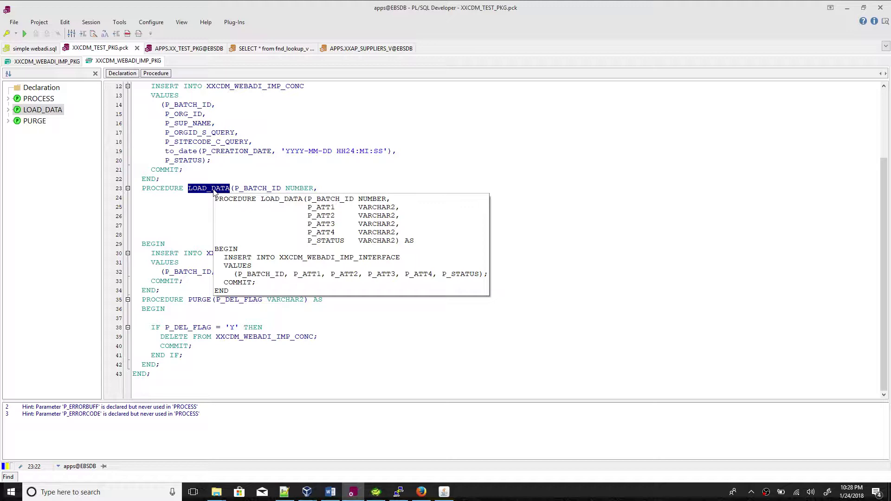
{"action": "key", "text": "alt+Tab"}
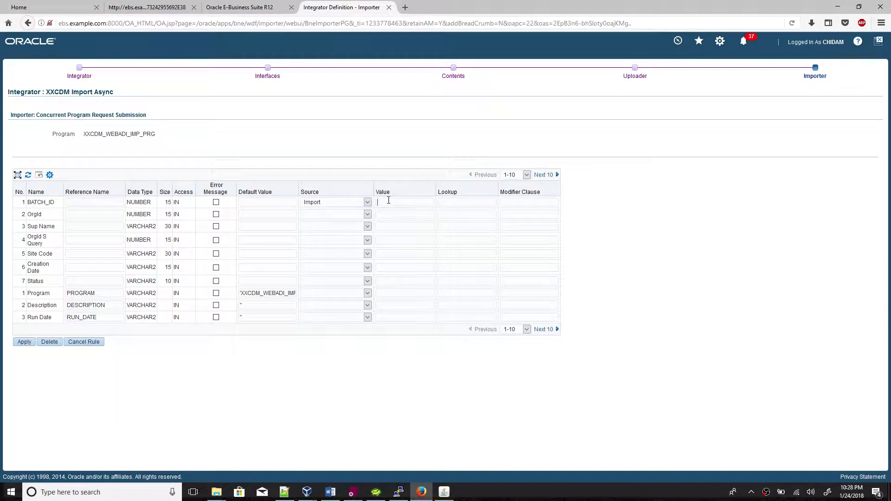
{"action": "left_click", "coordinate": [389, 202]}
{"action": "key", "text": "ctrl+v"}
{"action": "key", "text": "alt+Tab"}
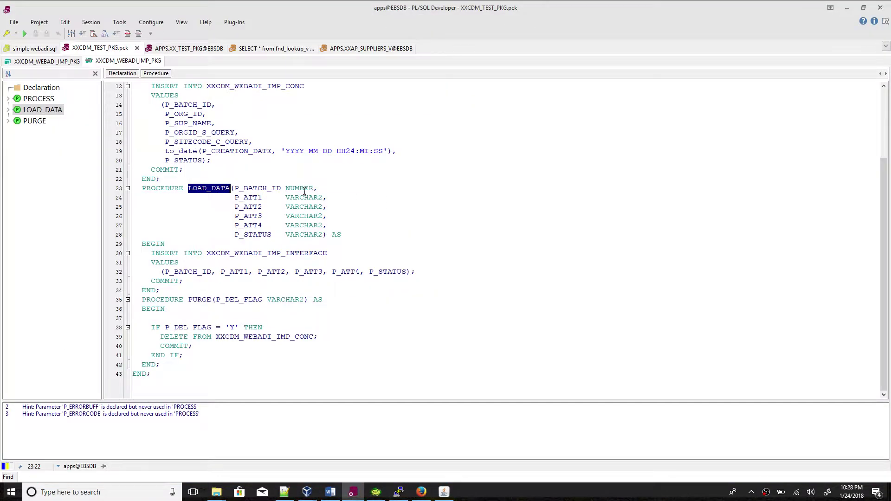
{"action": "double_click", "coordinate": [269, 189]}
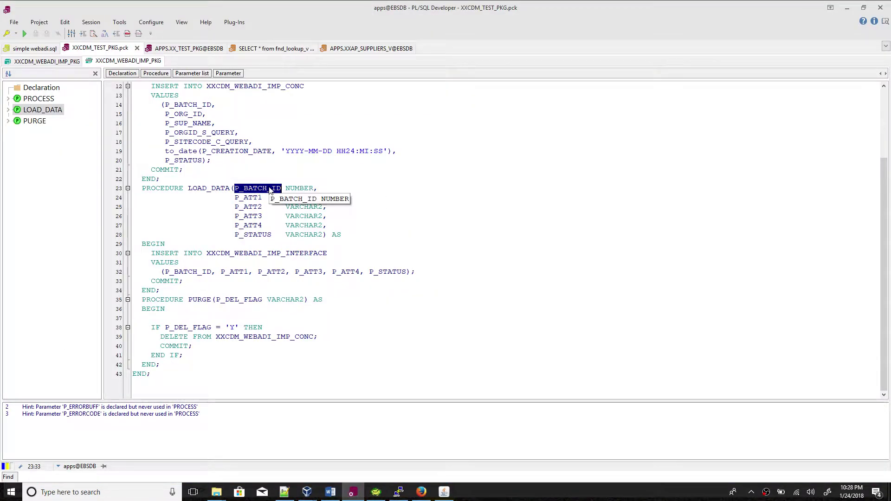
{"action": "key", "text": "alt+Tab"}
{"action": "type", "text": "P_BATCH_ID"}
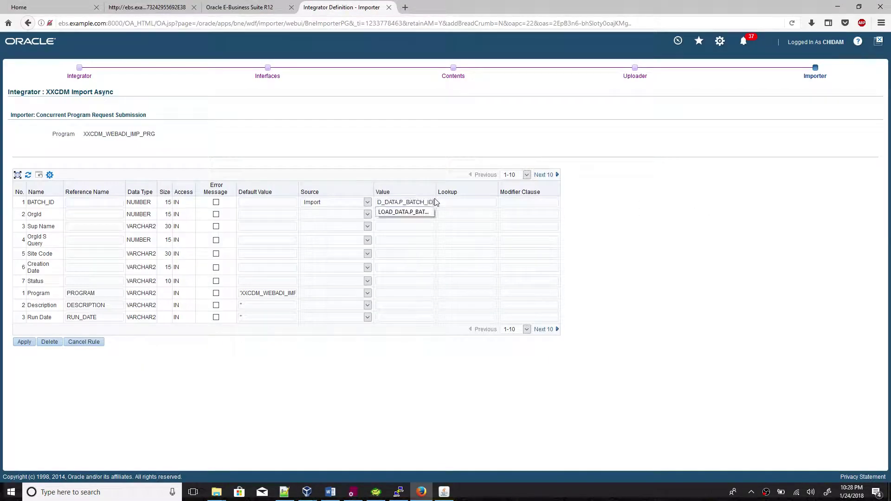
Give BATCH_ID the reference name P_BATCH_ID and default Status to 'WIP'.
{"action": "left_click", "coordinate": [88, 202]}
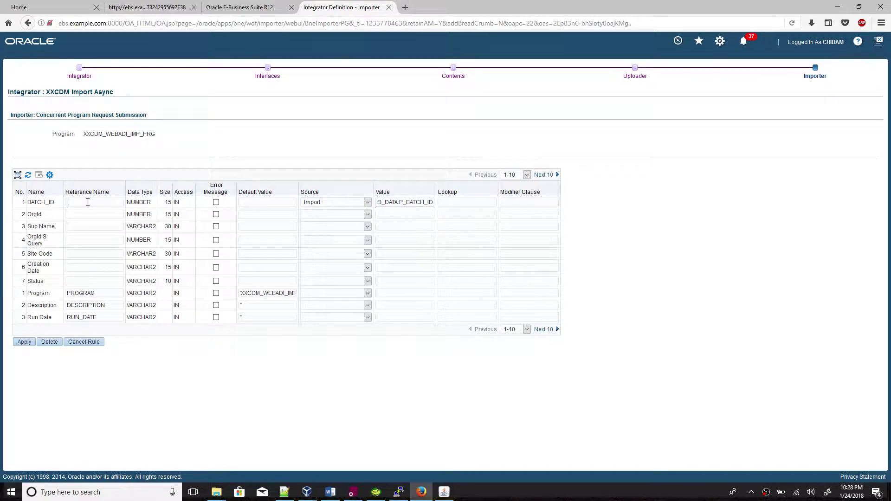
{"action": "type", "text": "P_BATCH_ID"}
{"action": "type", "text": "'WIP"}
Set the Status parameter's reference name to Status.
{"action": "left_click_drag", "start_coordinate": [44, 284], "coordinate": [31, 286]}
{"action": "key", "text": "ctrl+c"}
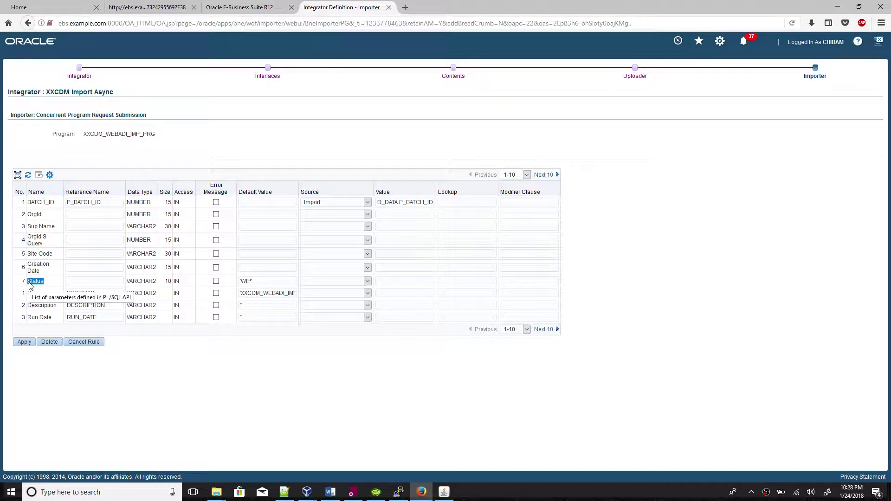
{"action": "left_click", "coordinate": [81, 280]}
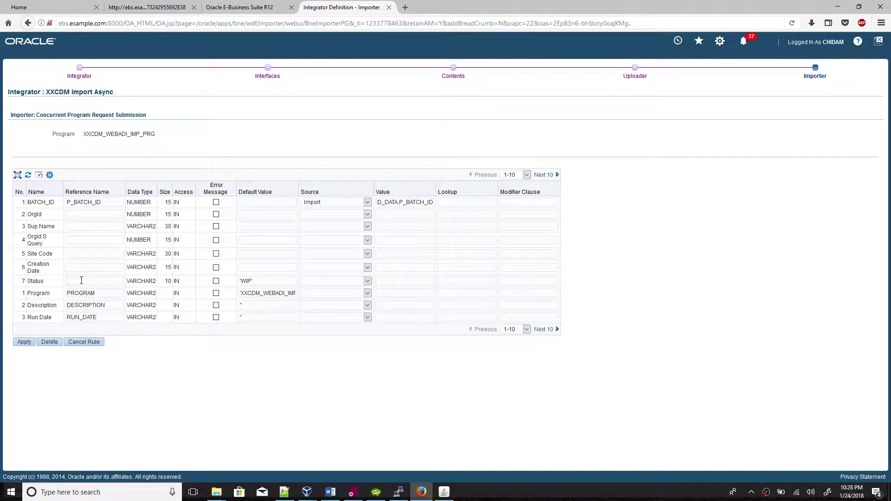
{"action": "key", "text": "ctrl+v"}
{"action": "left_click", "coordinate": [792, 254]}
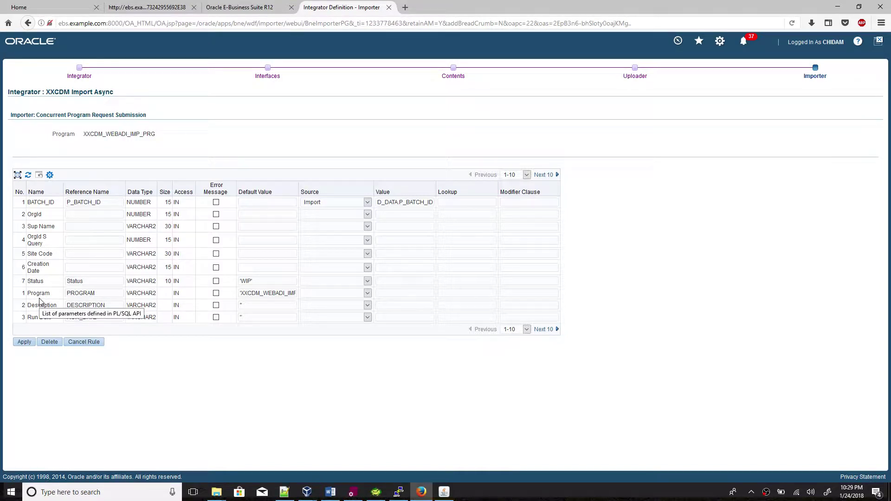
{"action": "left_click", "coordinate": [90, 214]}
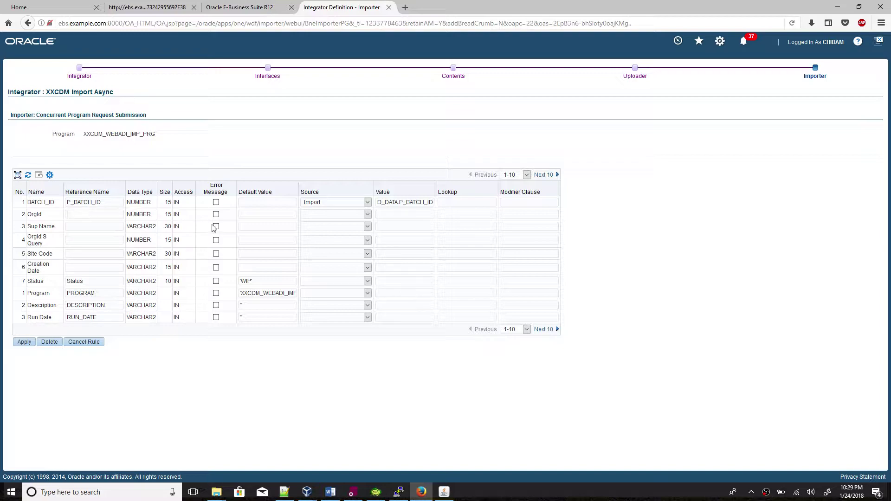
{"action": "left_click", "coordinate": [331, 492]}
{"action": "scroll", "coordinate": [320, 282], "scroll_direction": "up", "scroll_amount": 15}
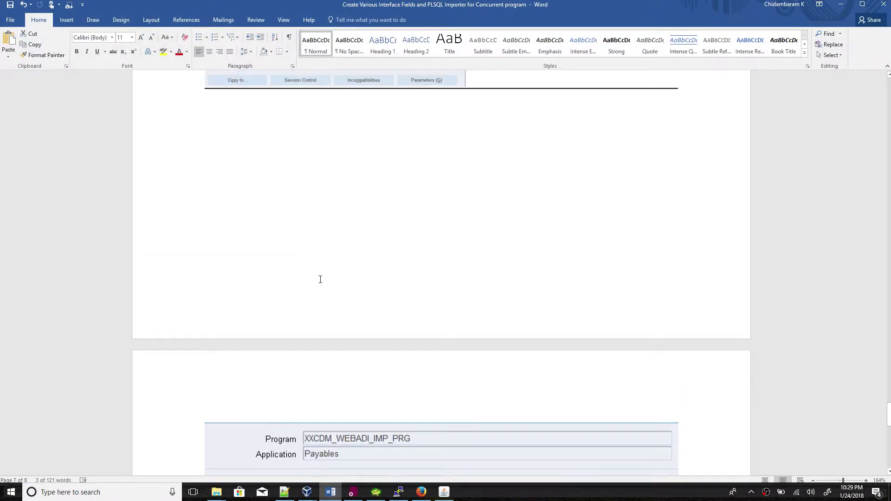
{"action": "scroll", "coordinate": [320, 281], "scroll_direction": "up", "scroll_amount": 15}
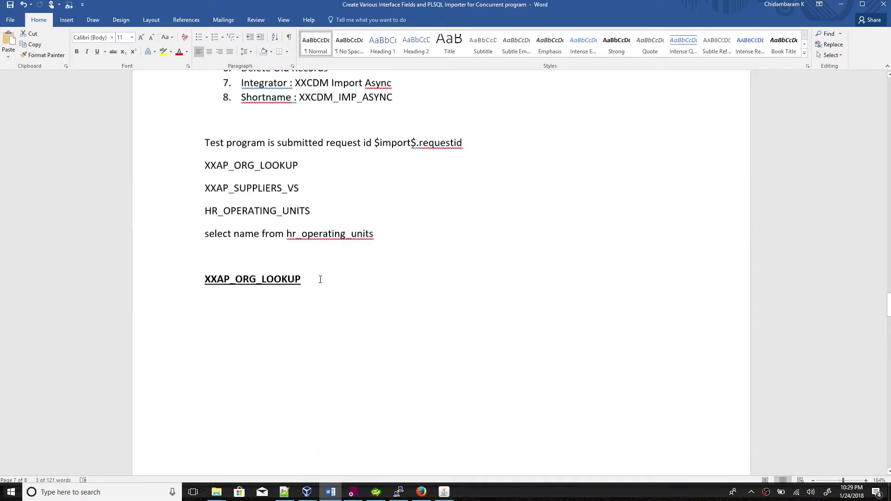
{"action": "scroll", "coordinate": [320, 279], "scroll_direction": "down", "scroll_amount": 4}
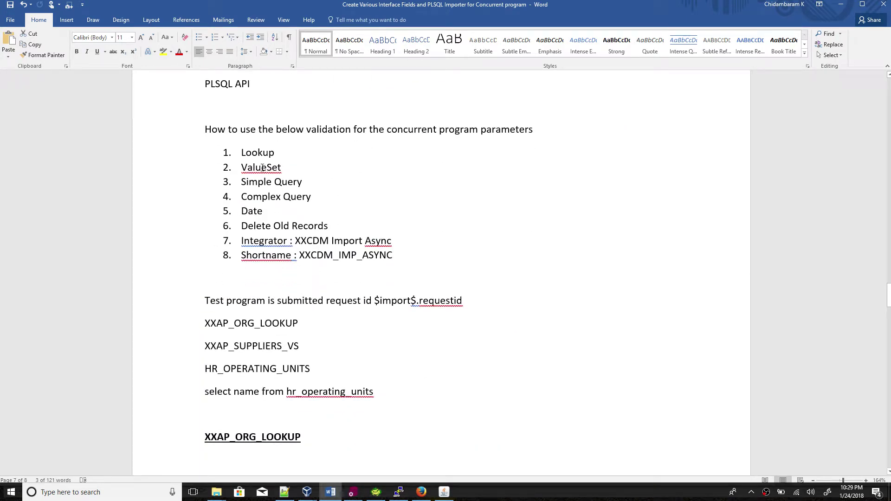
{"action": "scroll", "coordinate": [268, 156], "scroll_direction": "down", "scroll_amount": 8}
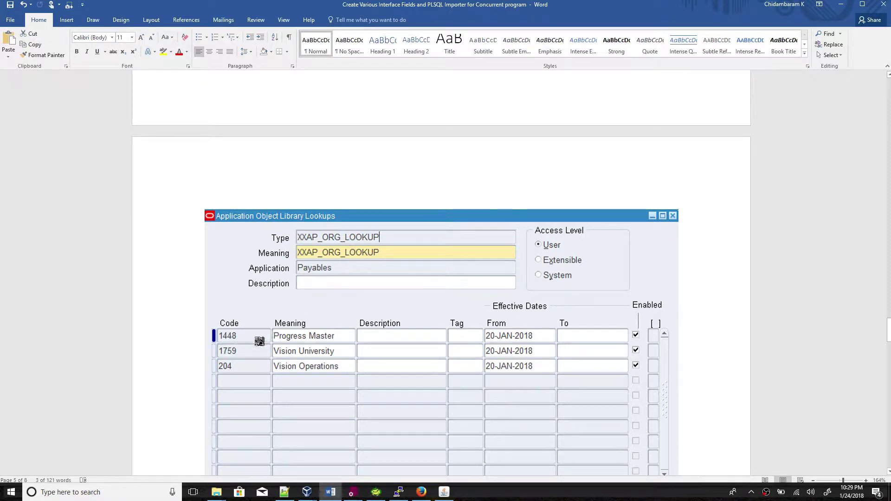
{"action": "left_click", "coordinate": [331, 492]}
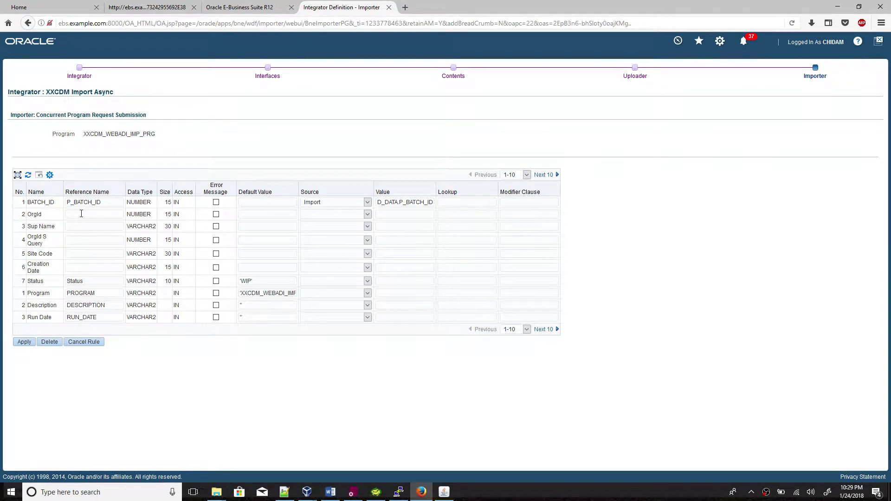
{"action": "left_click", "coordinate": [331, 492]}
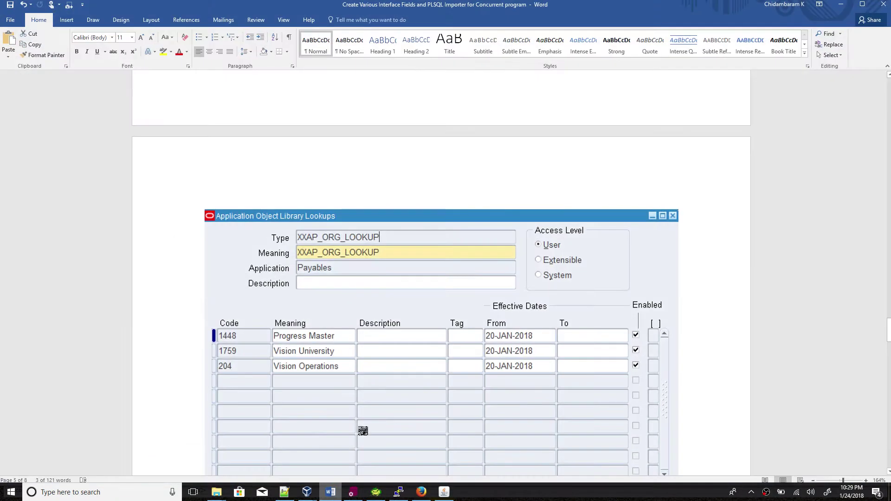
{"action": "scroll", "coordinate": [363, 431], "scroll_direction": "down", "scroll_amount": 10}
{"action": "scroll", "coordinate": [437, 215], "scroll_direction": "up", "scroll_amount": 3}
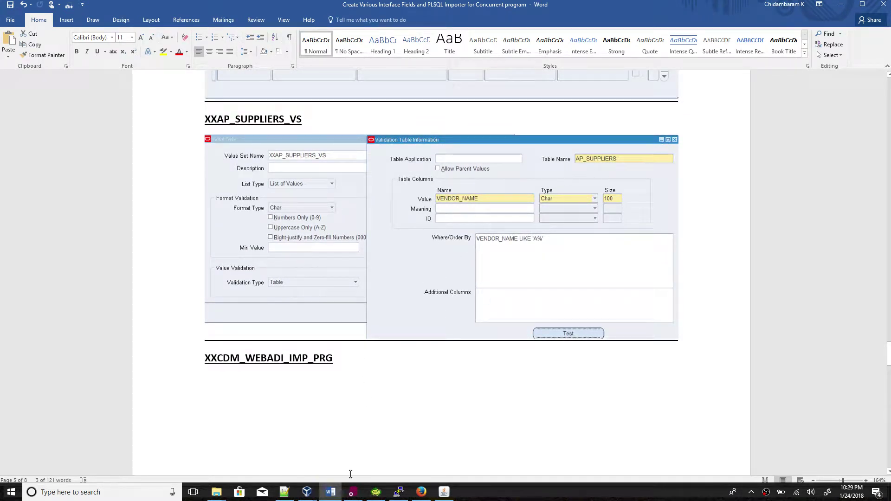
{"action": "left_click", "coordinate": [331, 493]}
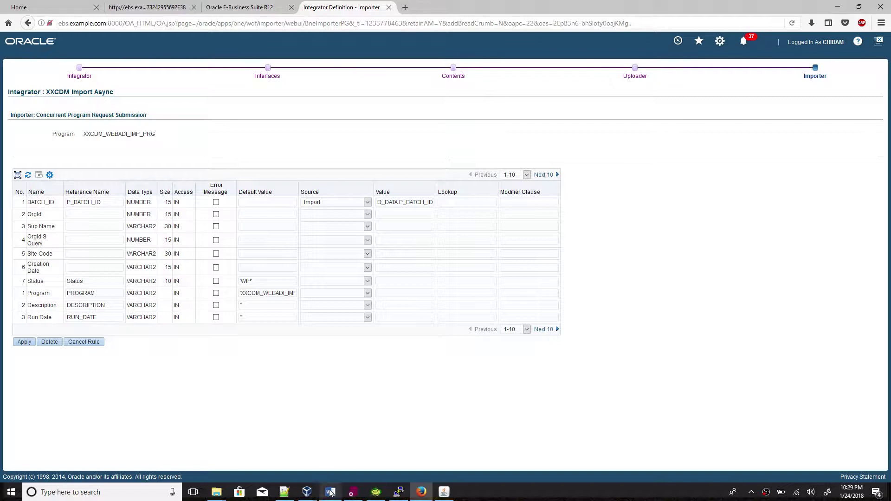
Review the OrgId S Query, Site Code and Creation Date parameter names in the list.
{"action": "left_click_drag", "start_coordinate": [49, 244], "coordinate": [28, 239]}
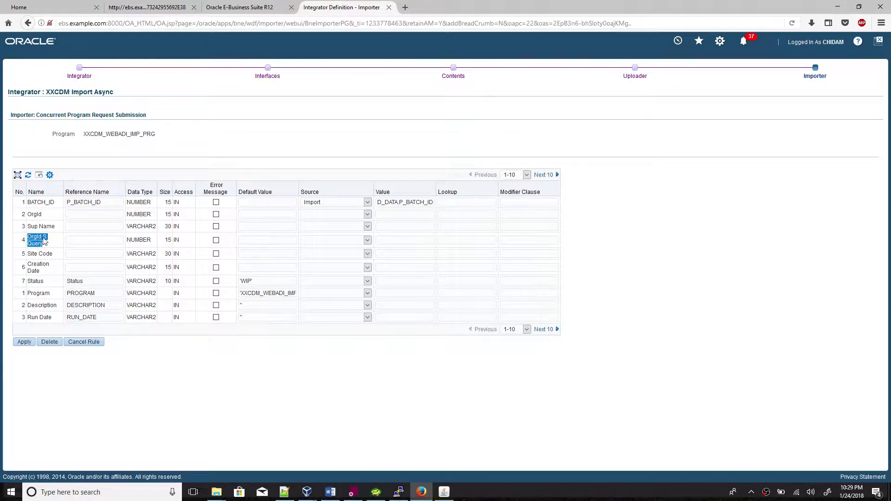
{"action": "left_click_drag", "start_coordinate": [53, 255], "coordinate": [29, 258]}
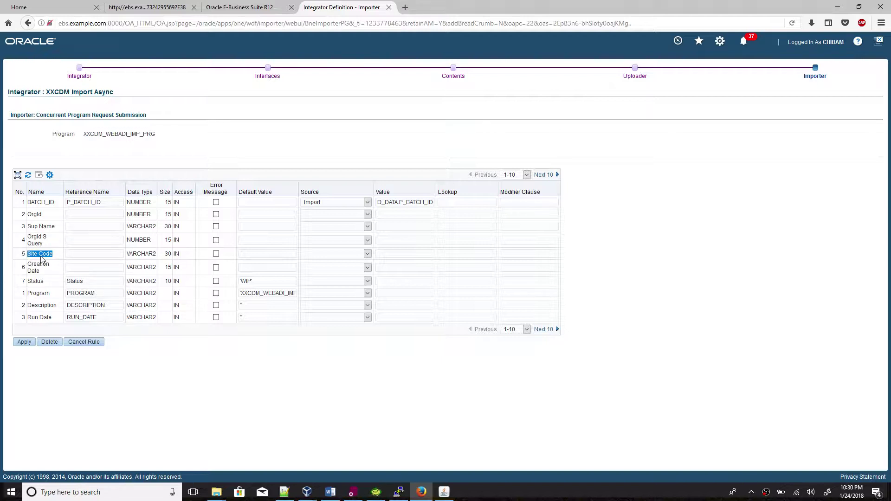
{"action": "left_click_drag", "start_coordinate": [42, 272], "coordinate": [30, 268]}
Save the rule and submit the integrator, then find XXCDM Import Async and open Define Layout.
{"action": "left_click", "coordinate": [25, 344]}
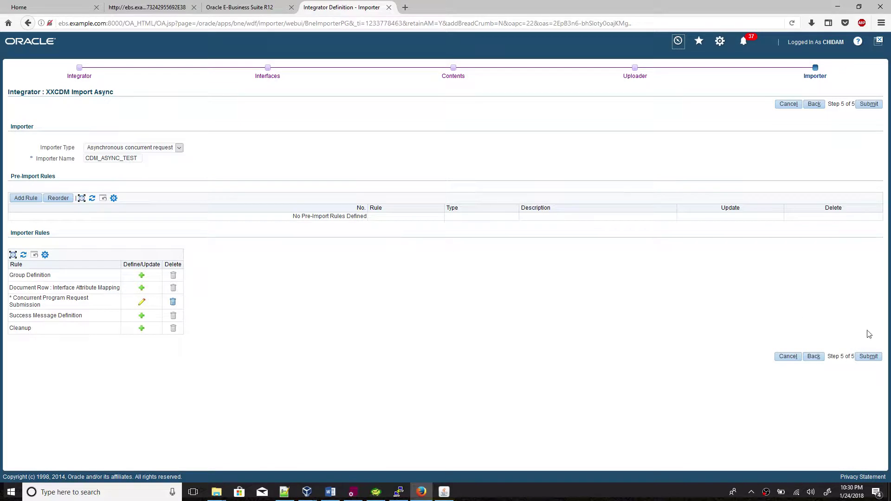
{"action": "left_click", "coordinate": [862, 357]}
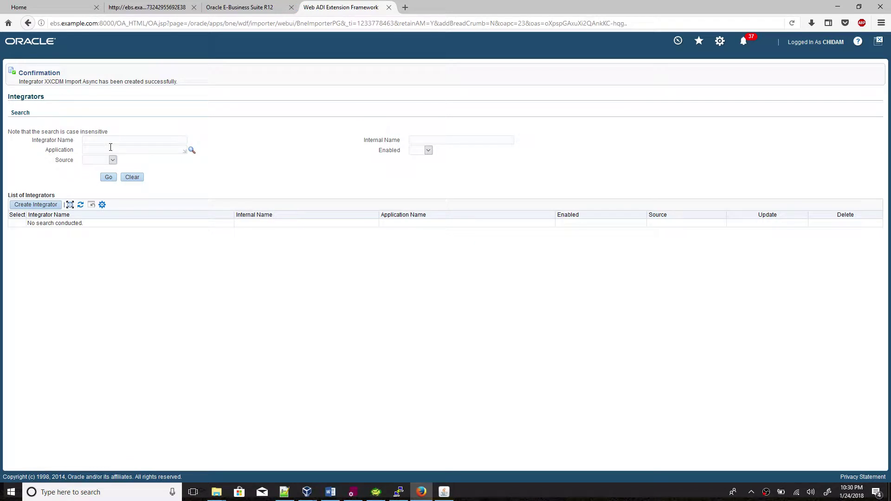
{"action": "left_click", "coordinate": [111, 140]}
{"action": "type", "text": "XX"}
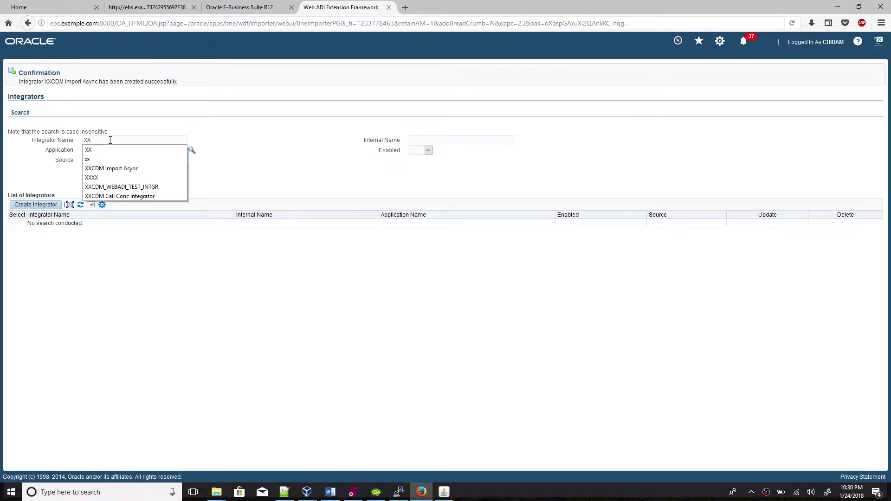
{"action": "left_click", "coordinate": [112, 169]}
{"action": "left_click", "coordinate": [108, 177]}
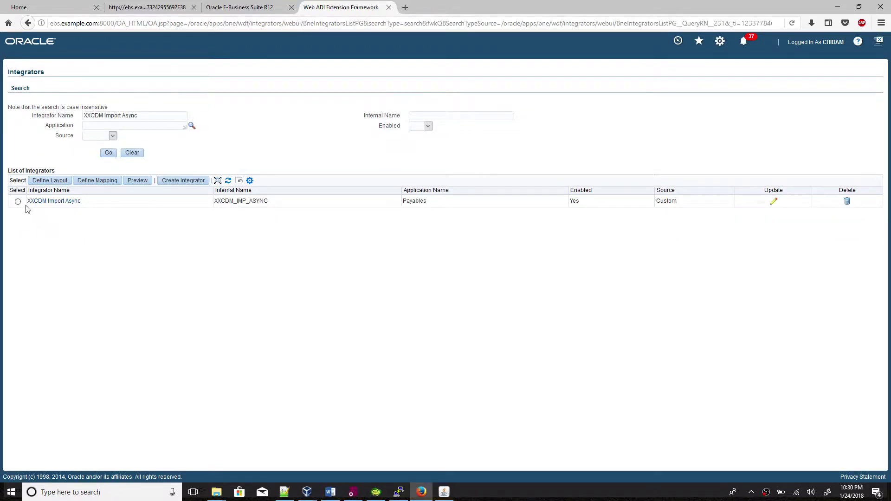
{"action": "left_click", "coordinate": [18, 202]}
{"action": "left_click", "coordinate": [50, 180]}
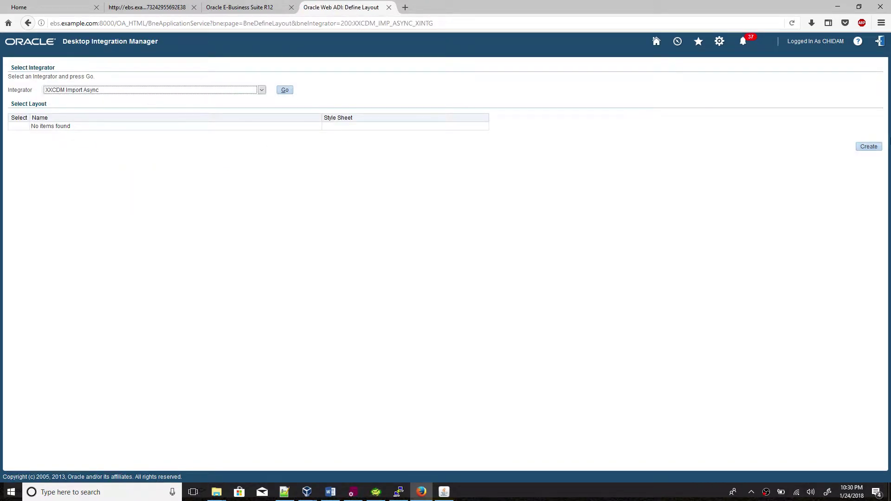
Create a new layout named XXCDM Asn LO.
{"action": "left_click", "coordinate": [876, 147]}
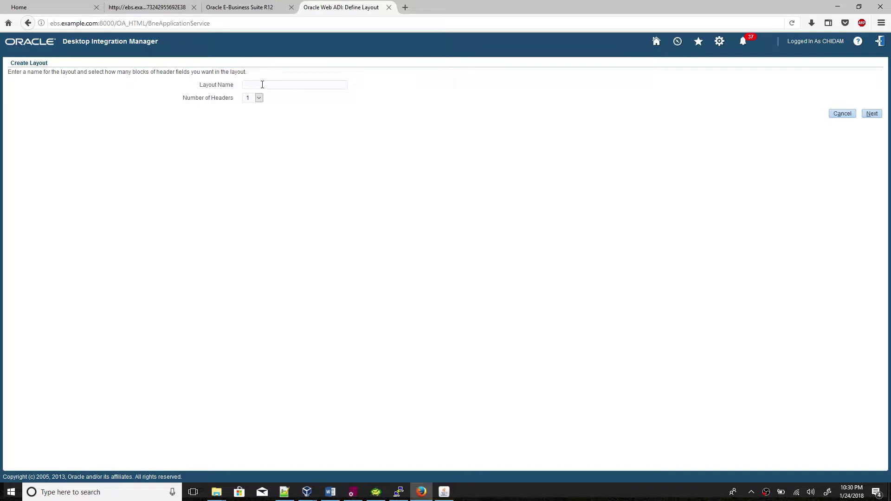
{"action": "type", "text": "Status"}
{"action": "key", "text": "ctrl+a"}
{"action": "type", "text": "XX"}
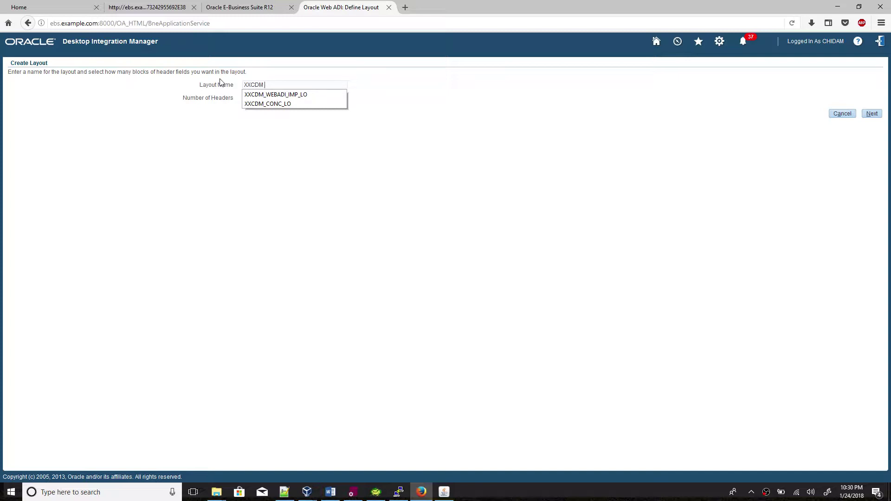
{"action": "type", "text": "CDM a"}
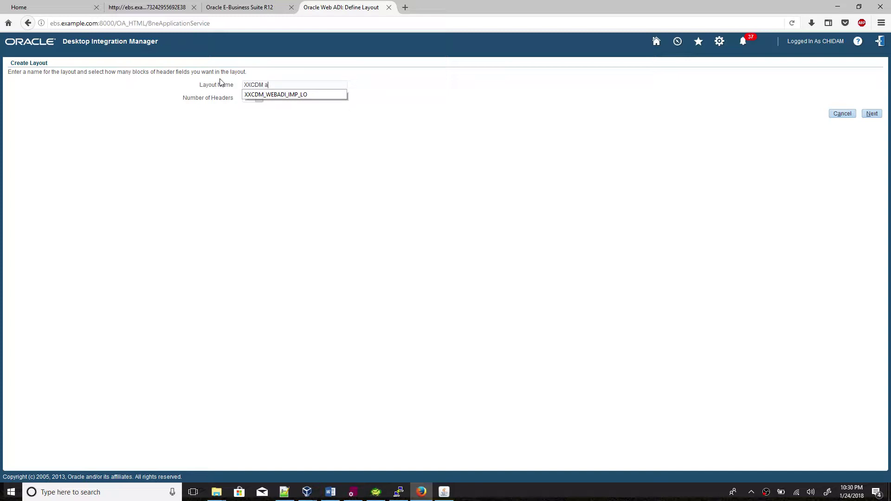
{"action": "key", "text": "BackSpace"}
{"action": "type", "text": "As"}
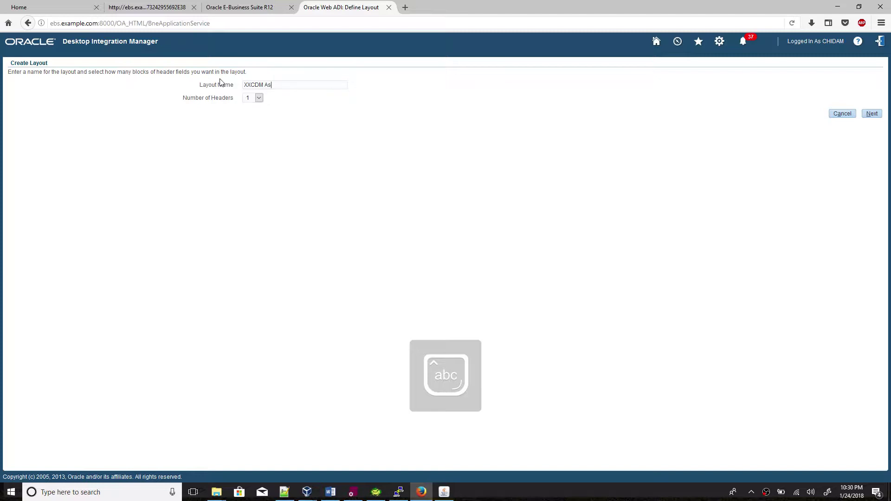
{"action": "key", "text": "BackSpace"}
{"action": "key", "text": "BackSpace"}
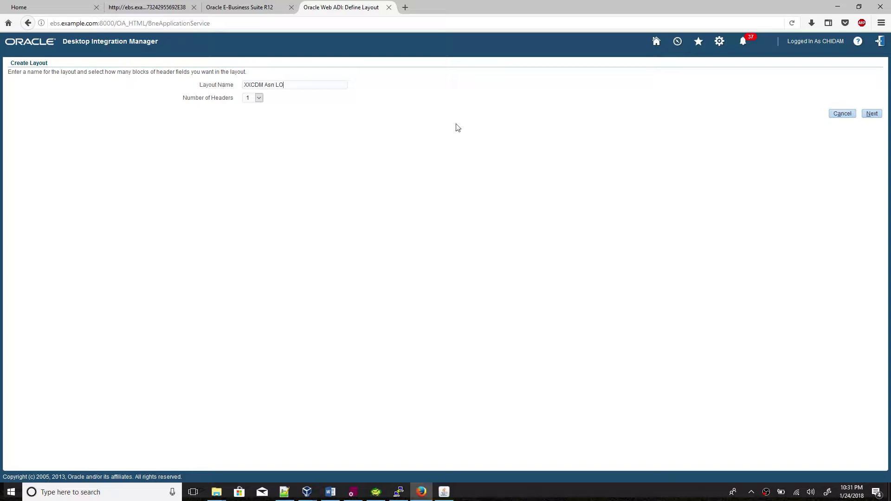
Place BATCH_ID, ATT1–ATT4 and STATUS on Line and save the layout.
{"action": "left_click", "coordinate": [872, 114]}
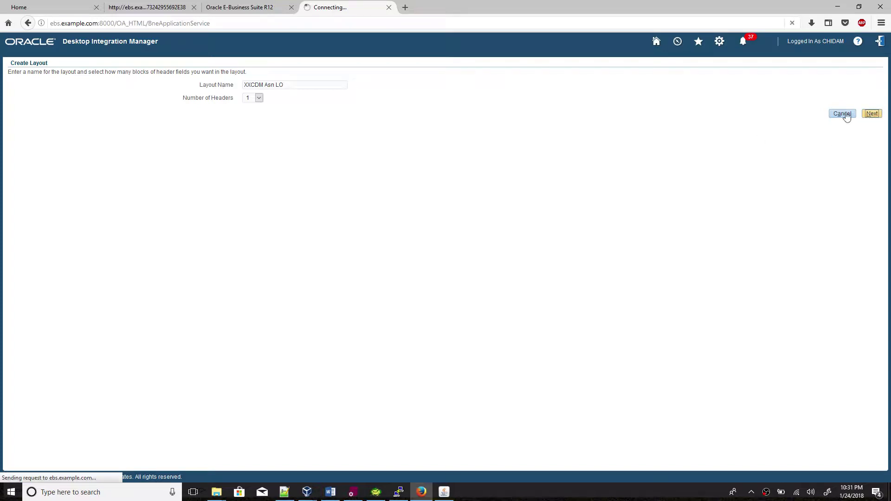
{"action": "left_click", "coordinate": [109, 125]}
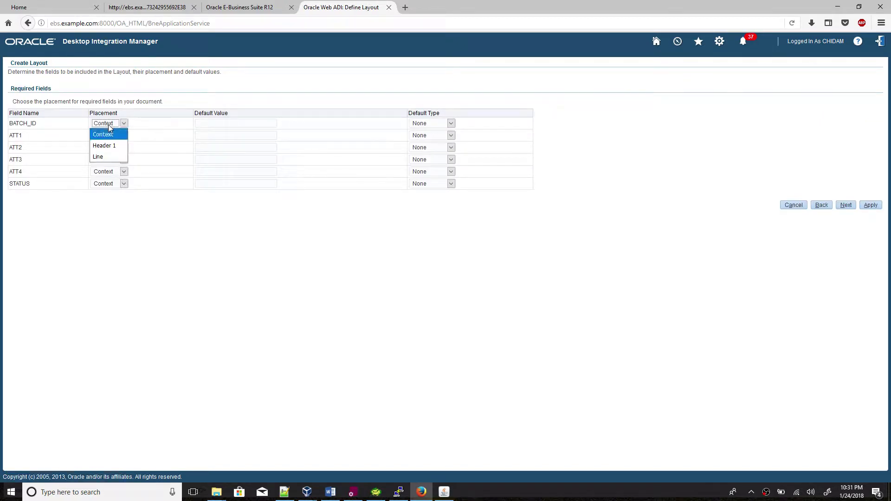
{"action": "left_click", "coordinate": [110, 154]}
{"action": "left_click", "coordinate": [108, 138]}
{"action": "left_click", "coordinate": [103, 167]}
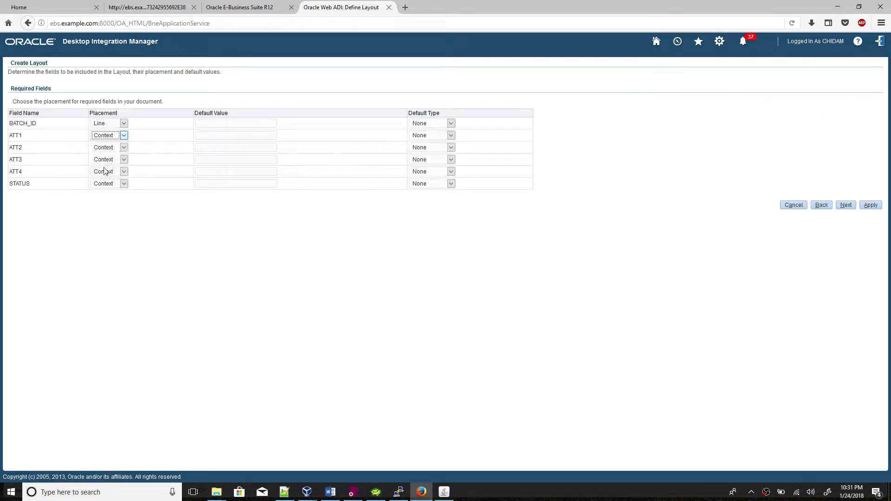
{"action": "left_click", "coordinate": [105, 148]}
{"action": "left_click", "coordinate": [105, 181]}
{"action": "left_click", "coordinate": [104, 161]}
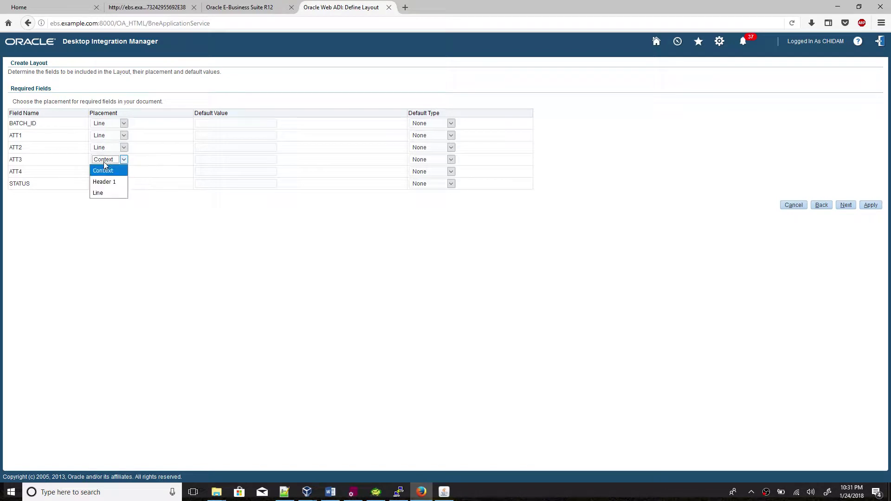
{"action": "left_click", "coordinate": [105, 193]}
{"action": "left_click", "coordinate": [111, 175]}
{"action": "left_click", "coordinate": [102, 206]}
{"action": "left_click", "coordinate": [106, 184]}
{"action": "left_click", "coordinate": [107, 218]}
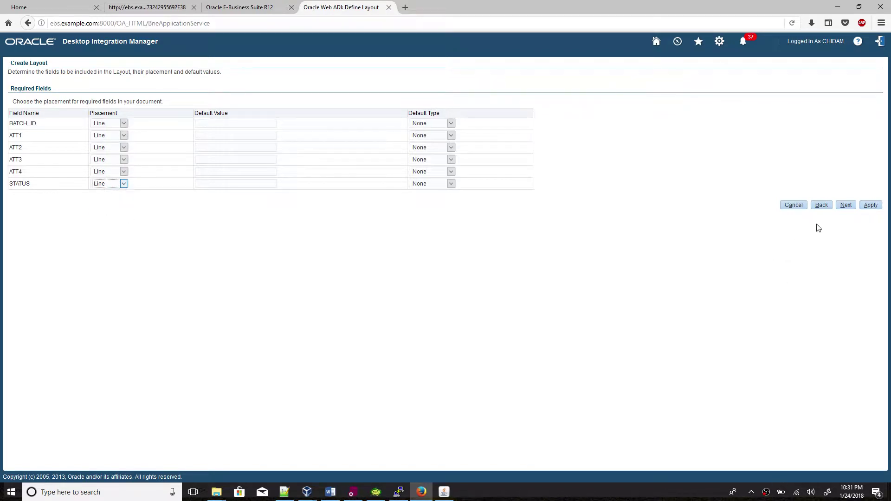
{"action": "left_click", "coordinate": [869, 207]}
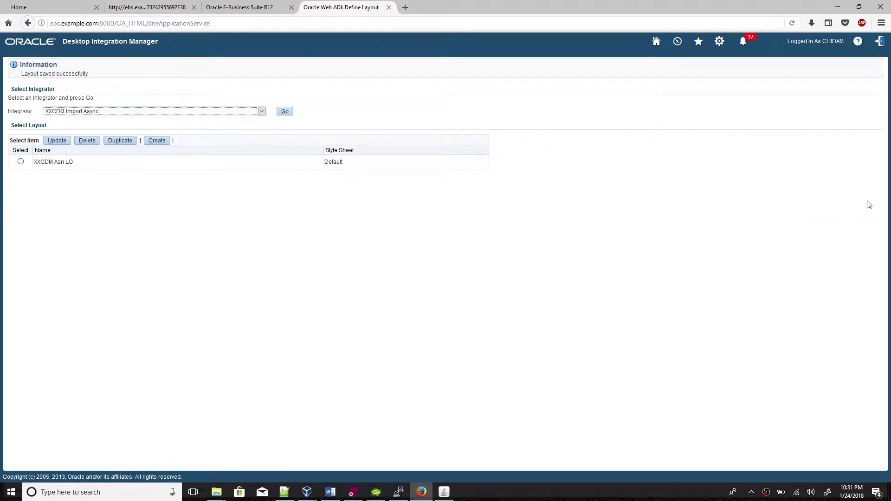
Go to Desktop Integration Manager's Manage Integrators, search 'xx' and update XXCDM Import Async.
{"action": "left_click", "coordinate": [656, 41]}
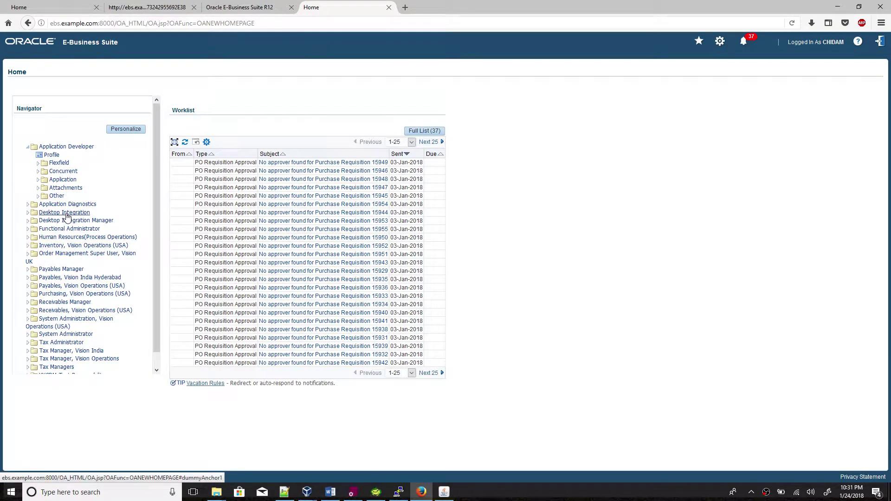
{"action": "left_click", "coordinate": [69, 221]}
{"action": "left_click", "coordinate": [70, 229]}
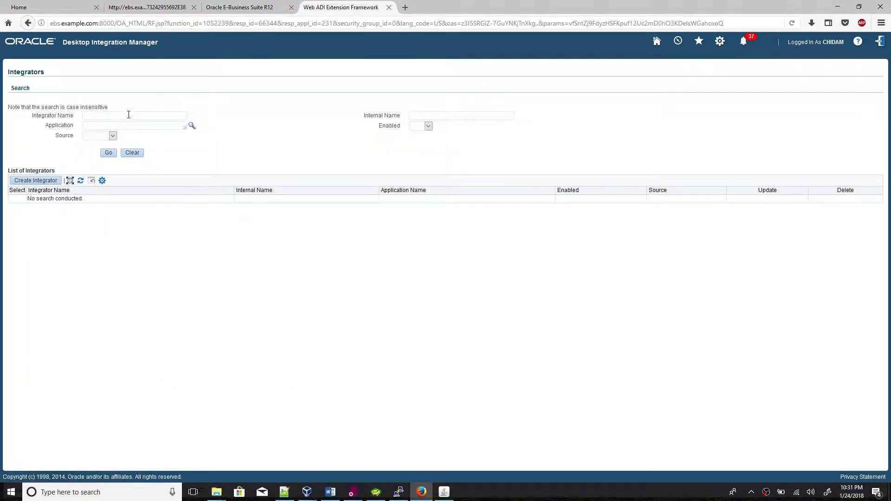
{"action": "left_click", "coordinate": [129, 114]}
{"action": "type", "text": "xx"}
{"action": "left_click", "coordinate": [108, 153]}
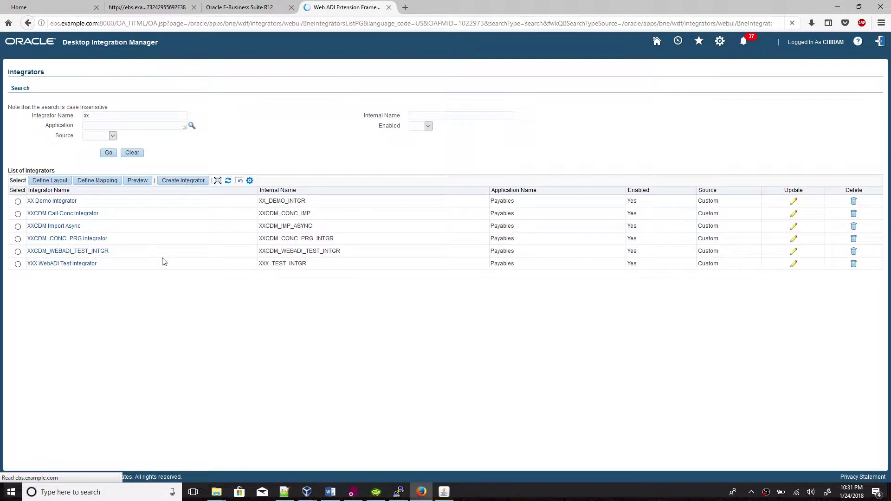
{"action": "left_click", "coordinate": [18, 227]}
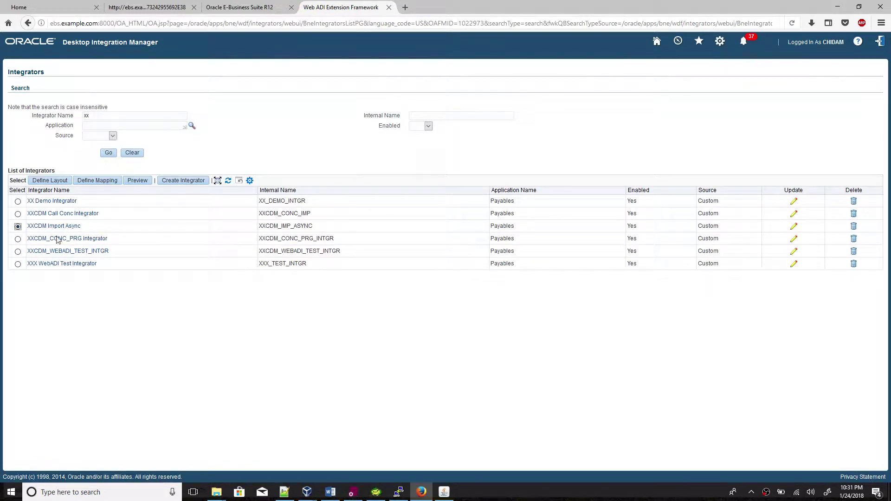
{"action": "left_click", "coordinate": [796, 230]}
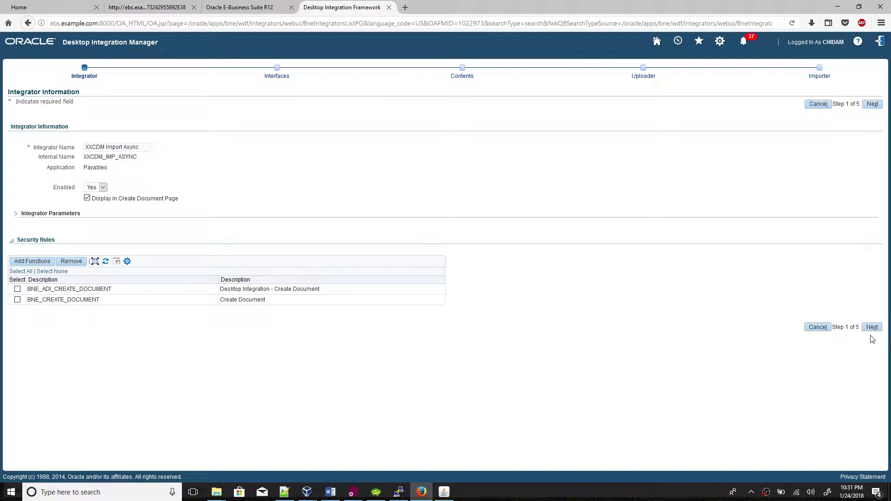
Advance past Interfaces and Contents to the Uploader step and add a new parameter.
{"action": "left_click", "coordinate": [873, 328]}
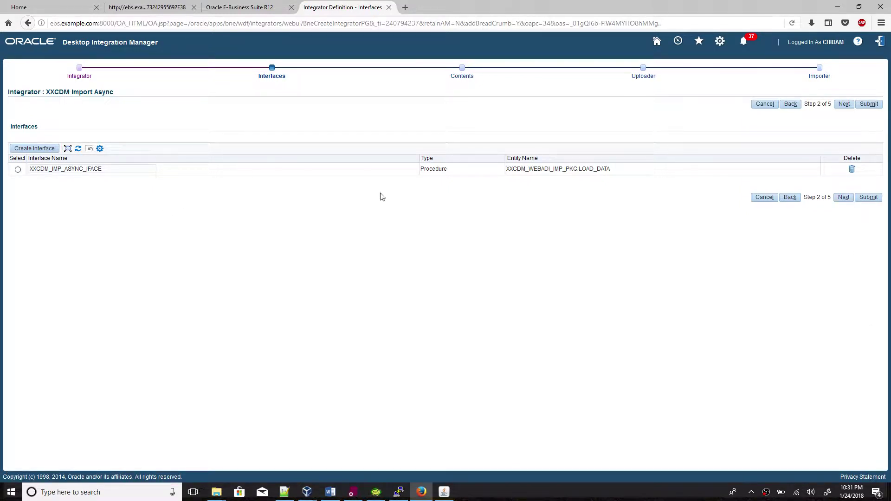
{"action": "left_click", "coordinate": [841, 198]}
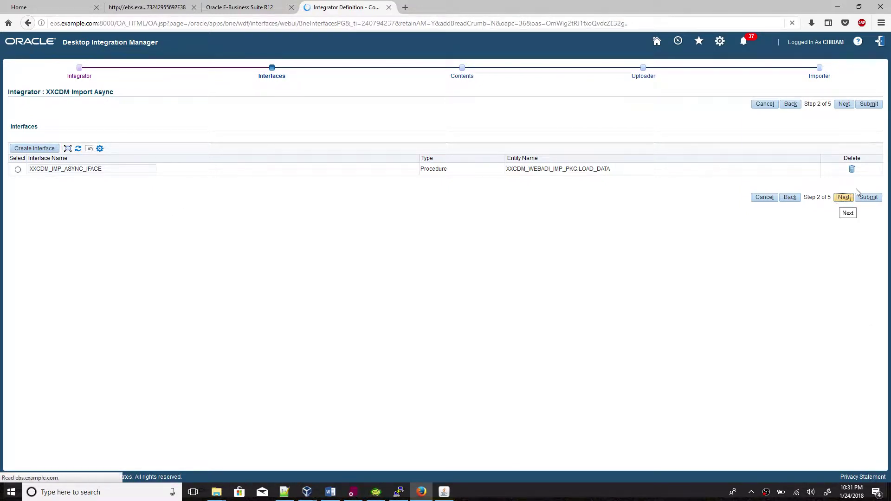
{"action": "left_click", "coordinate": [844, 196]}
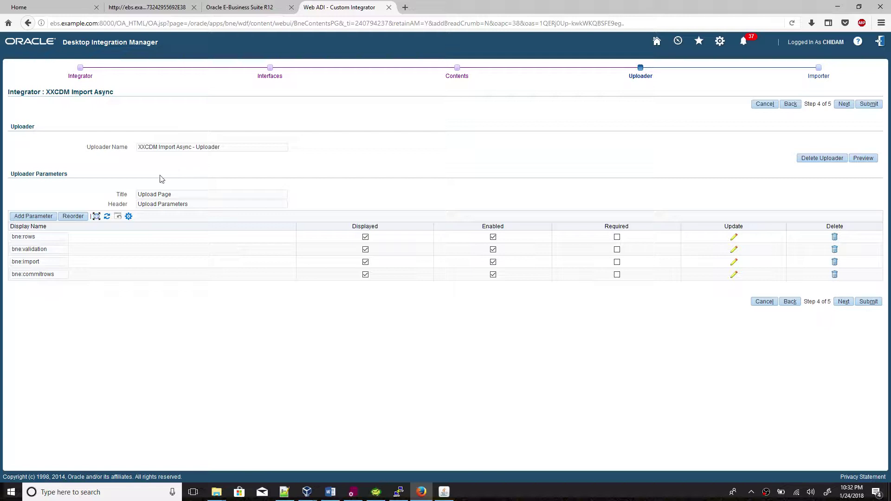
{"action": "left_click", "coordinate": [40, 217]}
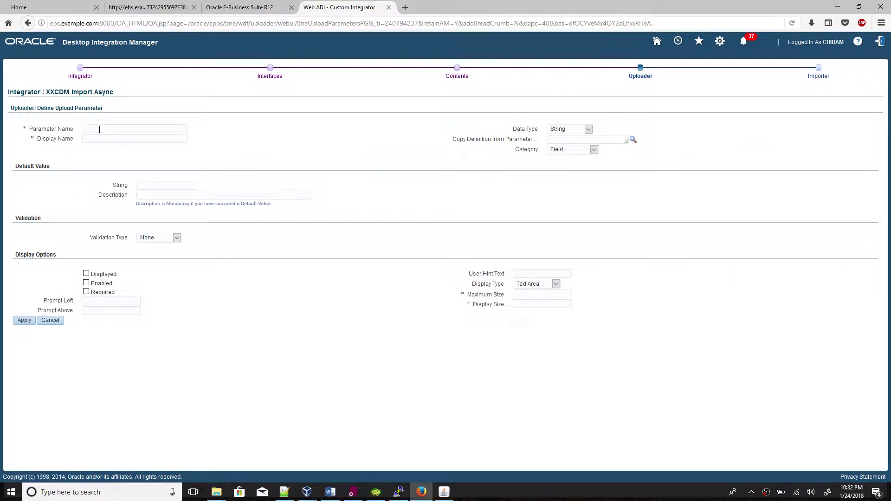
Set both parameter name and display name to P_LOOKUPCODE_ORGID.
{"action": "left_click", "coordinate": [100, 130]}
{"action": "key", "text": "Caps_Lock"}
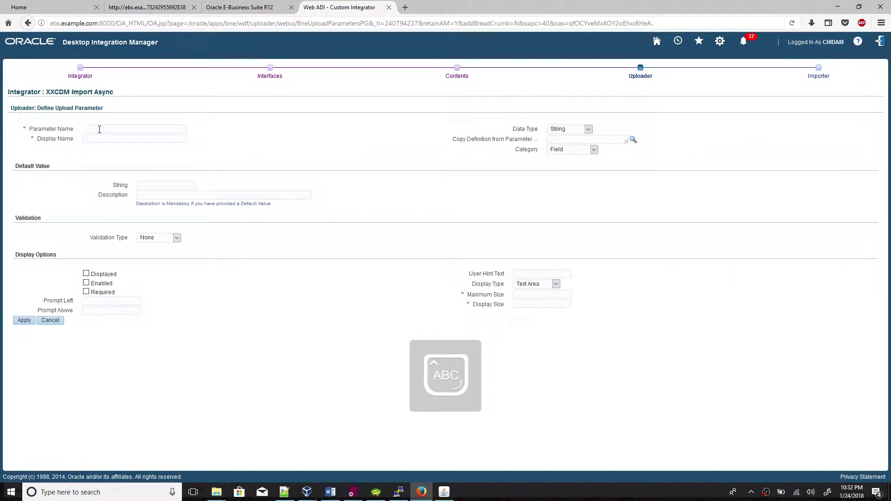
{"action": "type", "text": "P_L"}
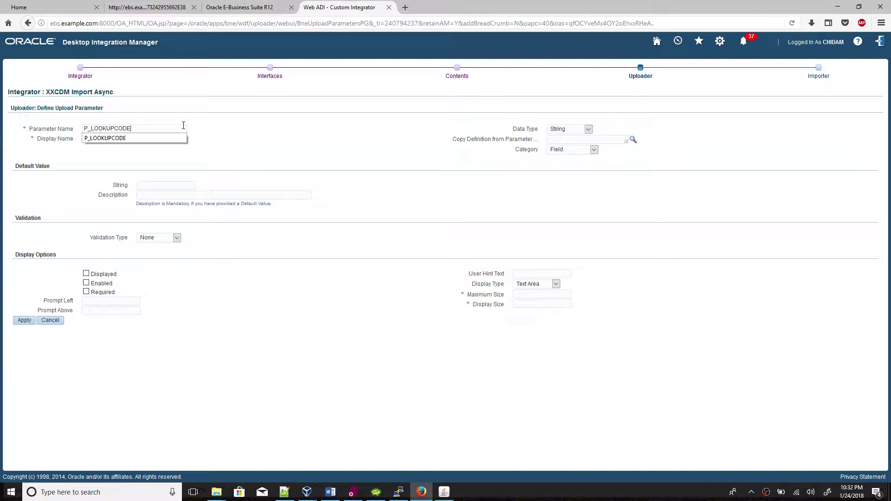
{"action": "type", "text": "OOKUPCODE"}
{"action": "left_click", "coordinate": [210, 122]}
{"action": "left_click_drag", "start_coordinate": [143, 130], "coordinate": [84, 125]}
{"action": "key", "text": "ctrl+c"}
{"action": "key", "text": "Tab"}
{"action": "key", "text": "ctrl+v"}
{"action": "type", "text": "_"}
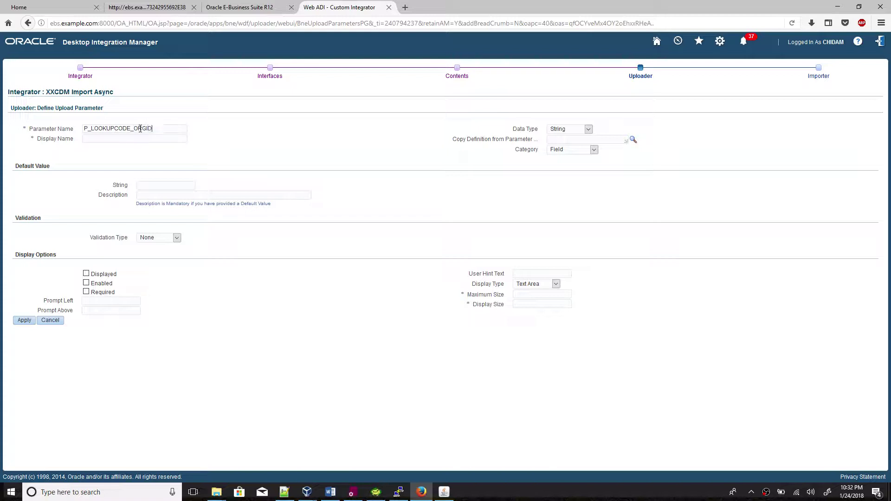
{"action": "left_click_drag", "start_coordinate": [149, 128], "coordinate": [67, 135]}
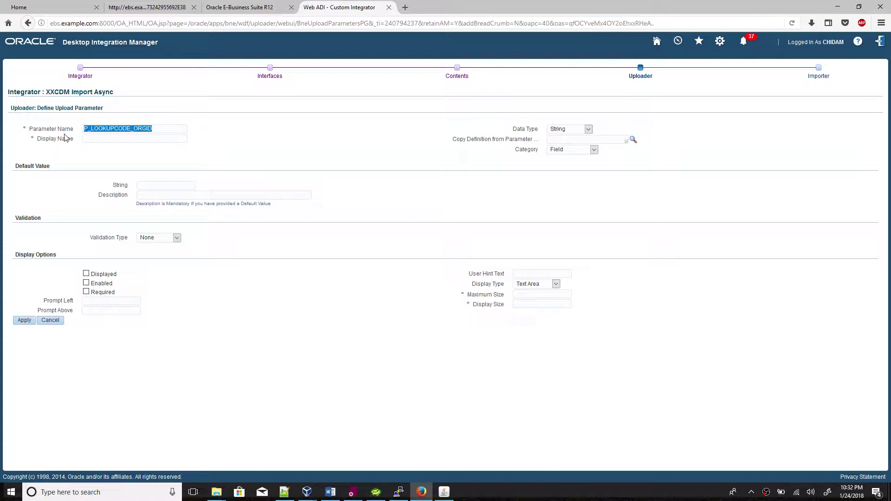
{"action": "left_click", "coordinate": [94, 137]}
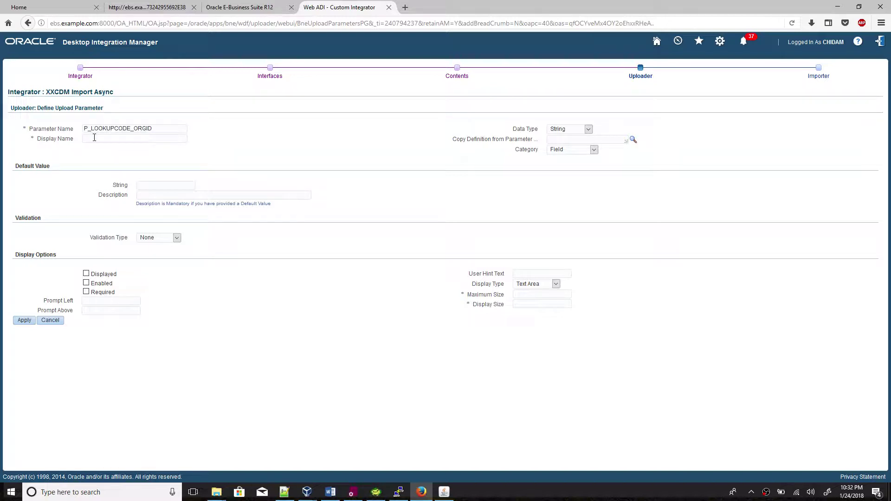
{"action": "key", "text": "ctrl+v"}
Enter the left prompt label beginning 'Org Id -'.
{"action": "left_click", "coordinate": [98, 300]}
{"action": "key", "text": "Caps_Lock"}
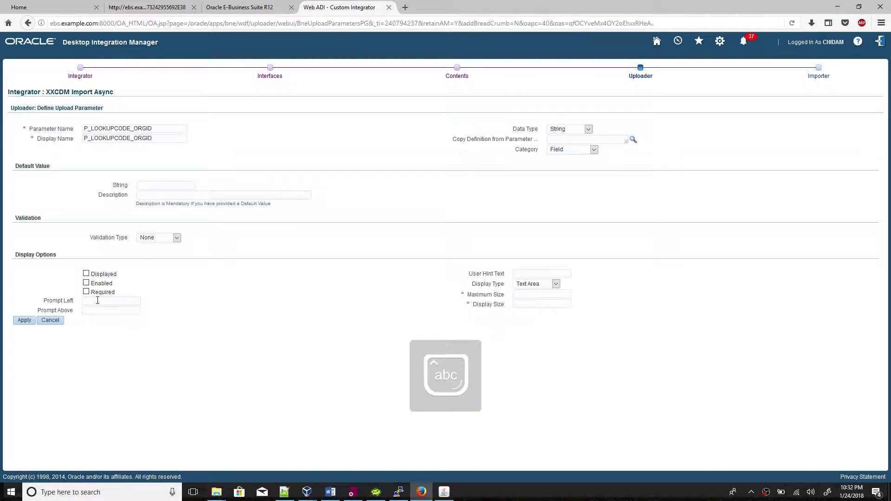
{"action": "type", "text": "Org"}
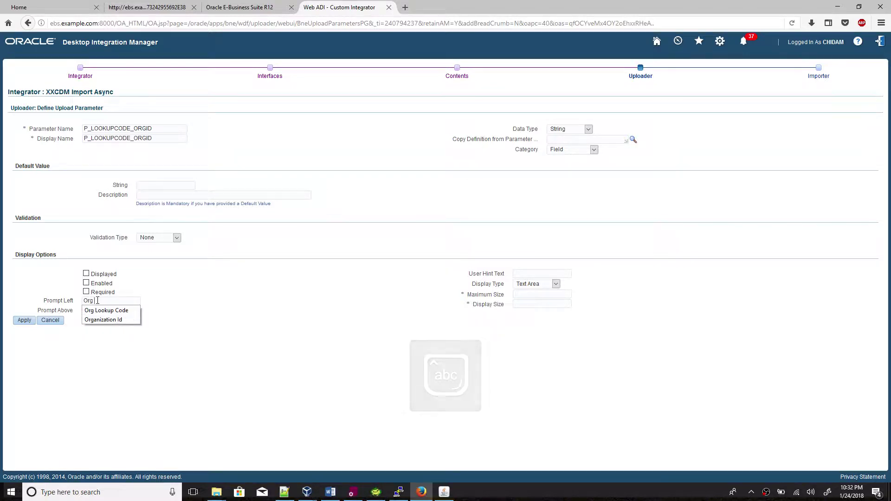
{"action": "type", "text": " Id"}
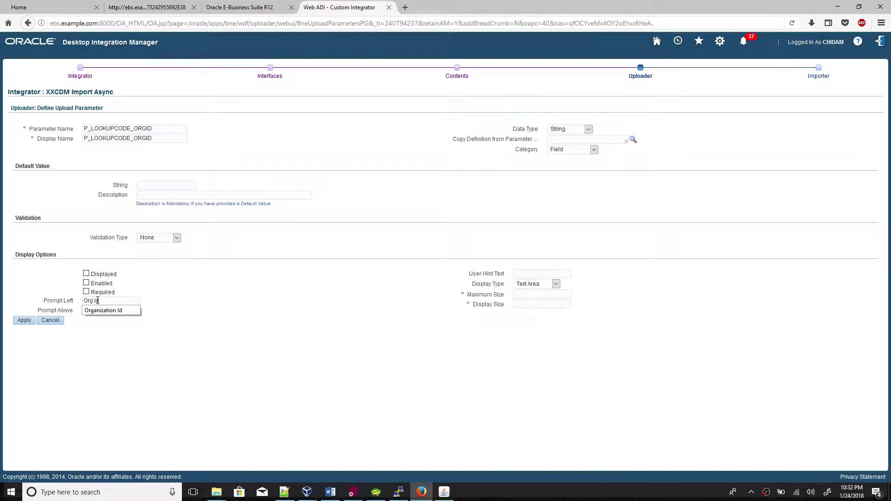
{"action": "type", "text": " - Lookupcode"}
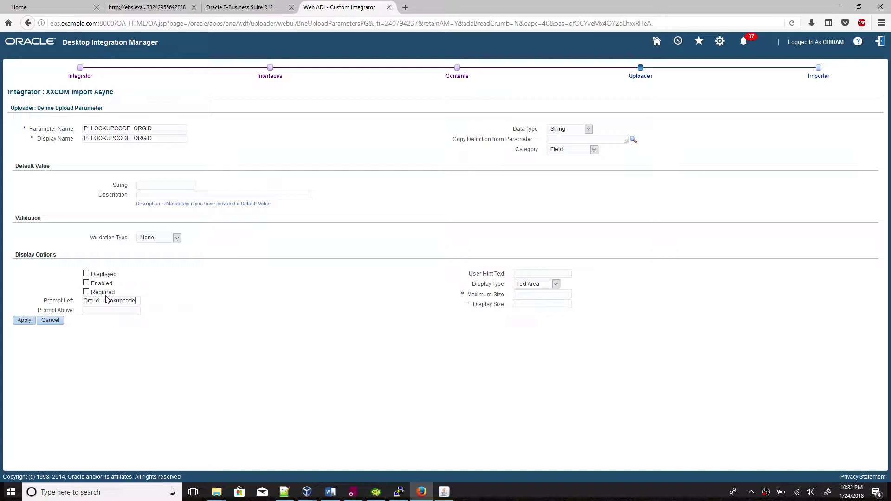
Set the parameter's validation type to Fnd Lookup.
{"action": "left_click", "coordinate": [154, 241]}
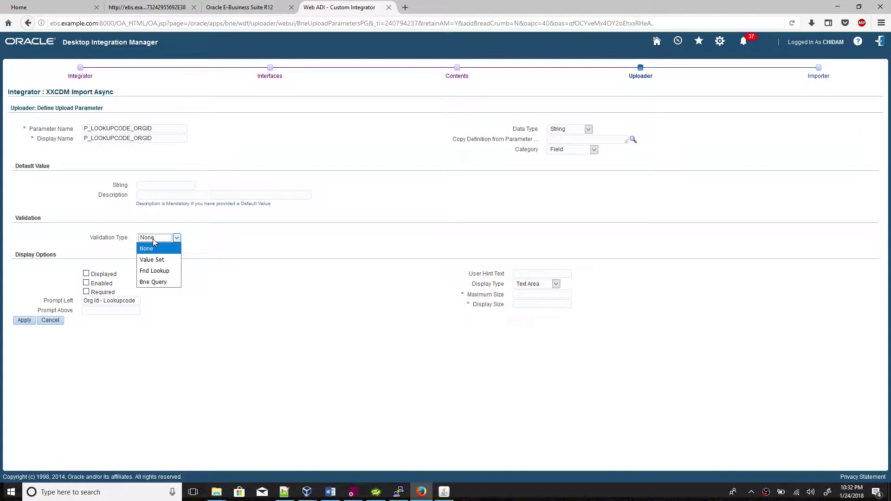
{"action": "left_click", "coordinate": [165, 276]}
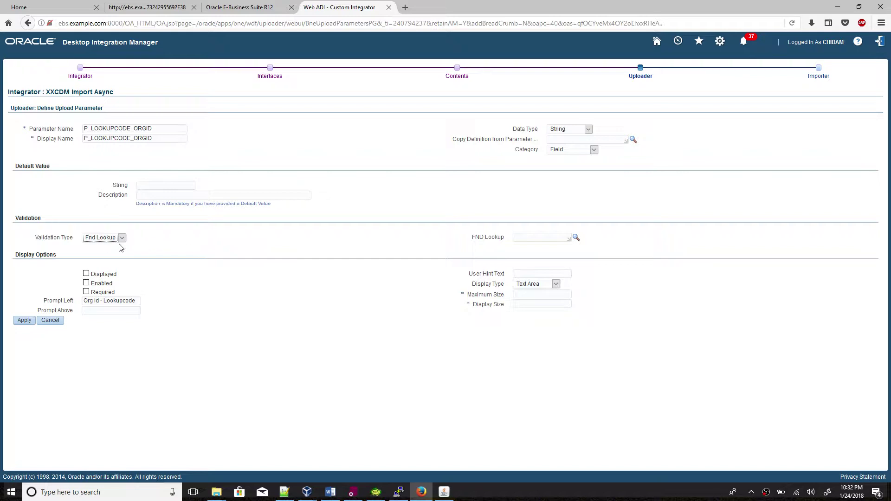
{"action": "left_click", "coordinate": [330, 491]}
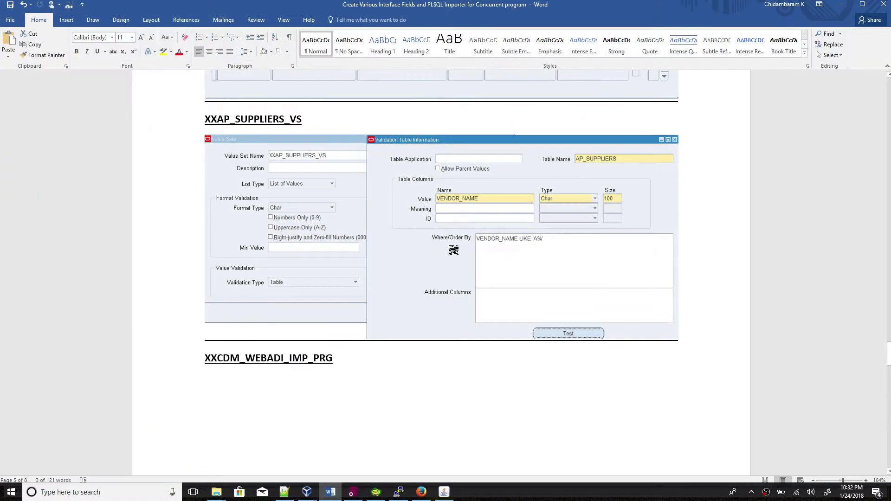
{"action": "scroll", "coordinate": [453, 251], "scroll_direction": "up", "scroll_amount": 7}
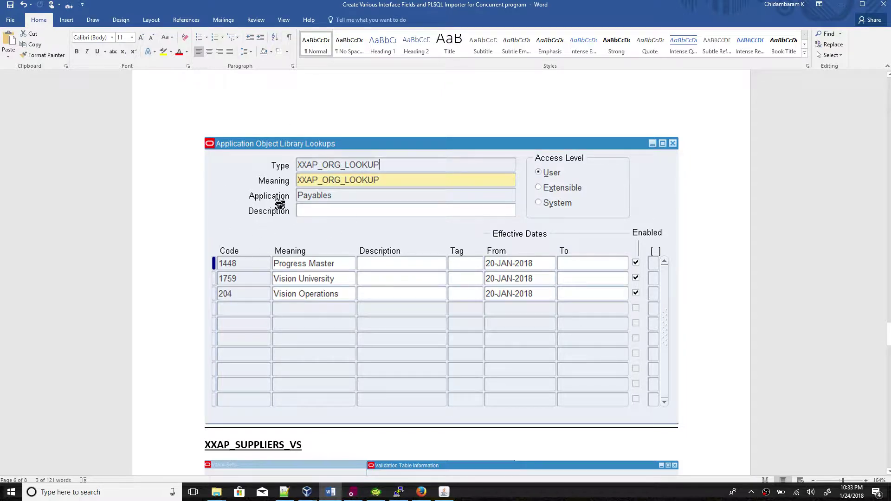
{"action": "left_click", "coordinate": [332, 494]}
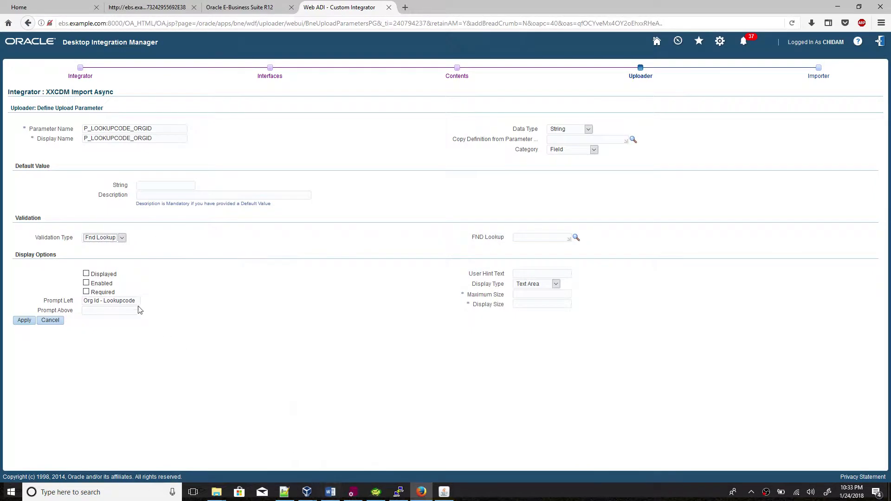
Search lookup types for 'xx' and select XXAP_ORG_LOOKUP.
{"action": "left_click", "coordinate": [576, 238]}
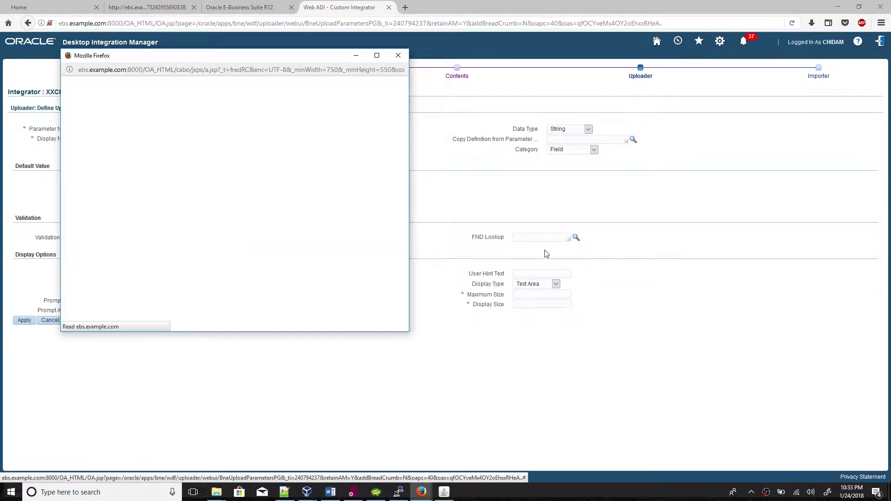
{"action": "left_click", "coordinate": [331, 492]}
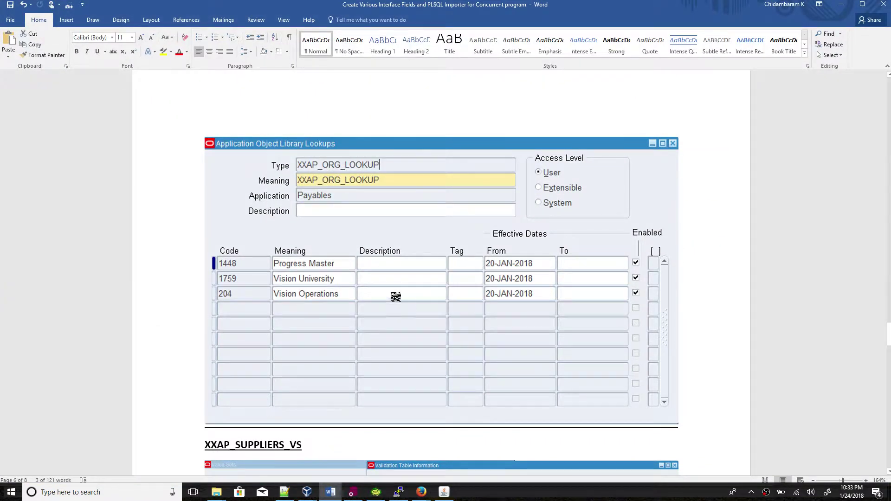
{"action": "left_click", "coordinate": [331, 492]}
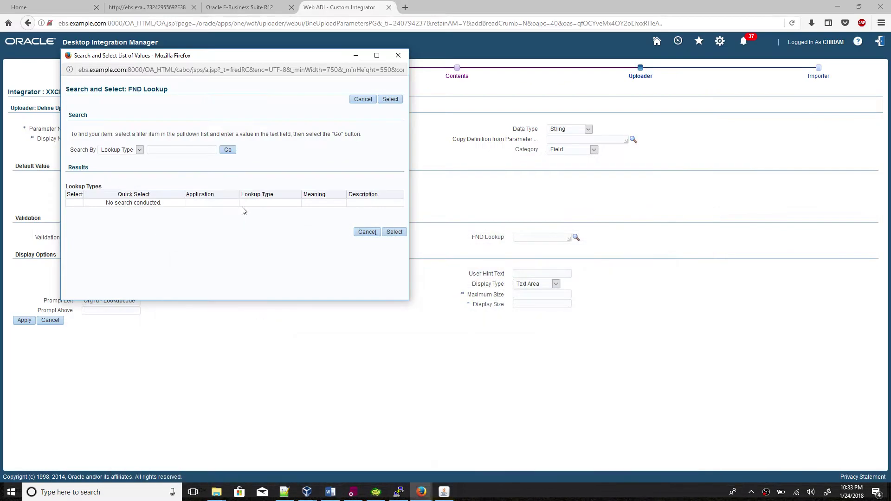
{"action": "type", "text": "xx"}
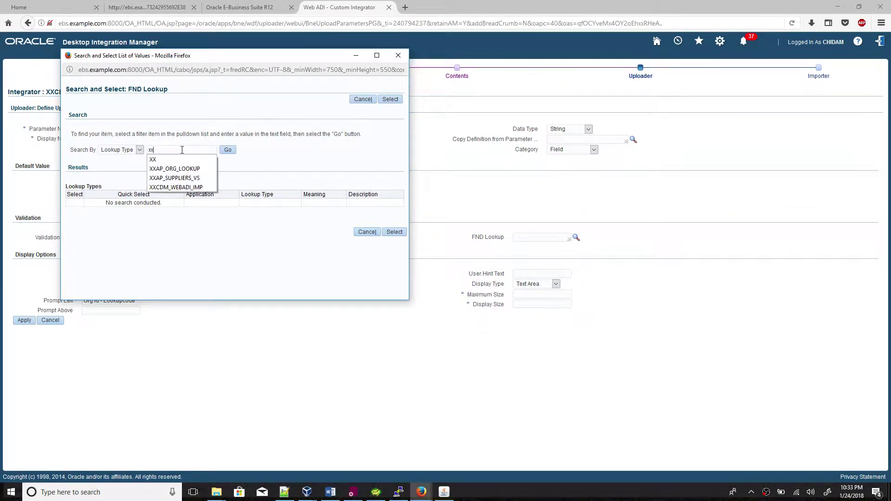
{"action": "key", "text": "Return"}
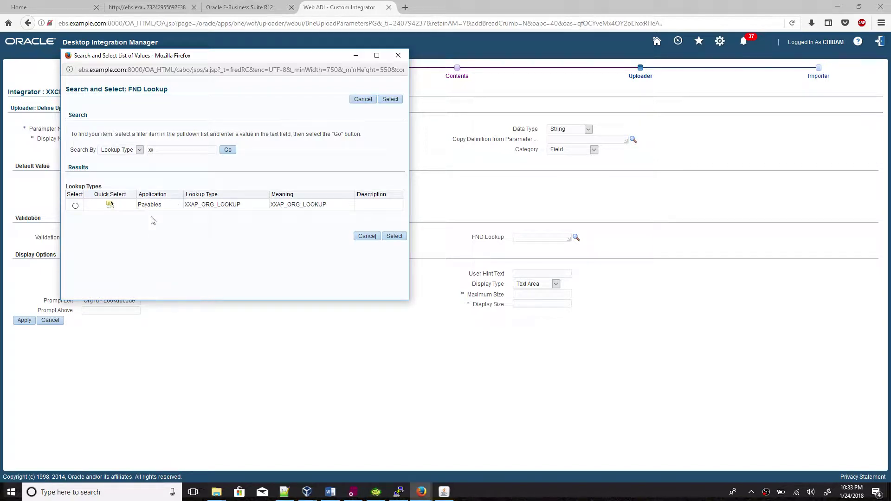
{"action": "left_click", "coordinate": [331, 492]}
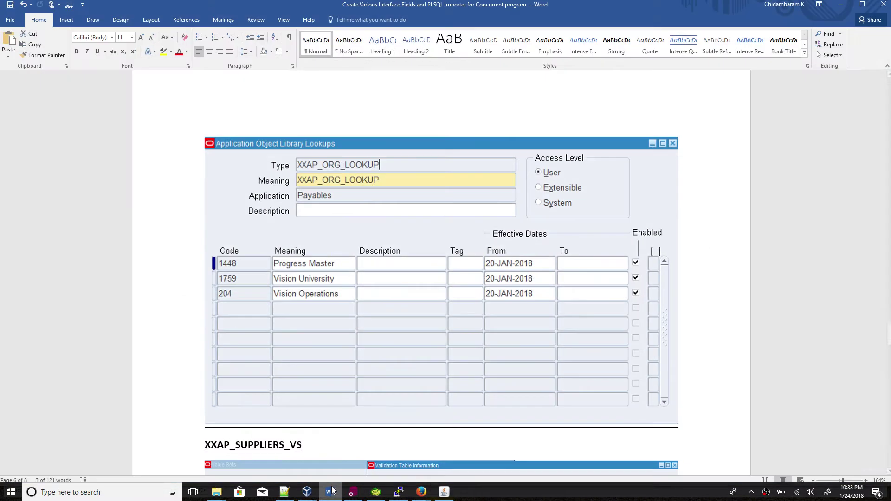
{"action": "left_click", "coordinate": [330, 492]}
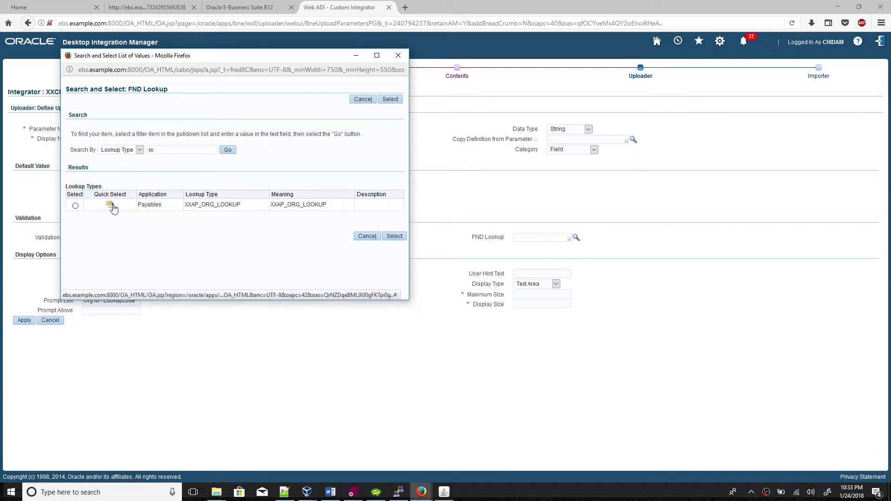
{"action": "left_click", "coordinate": [110, 205]}
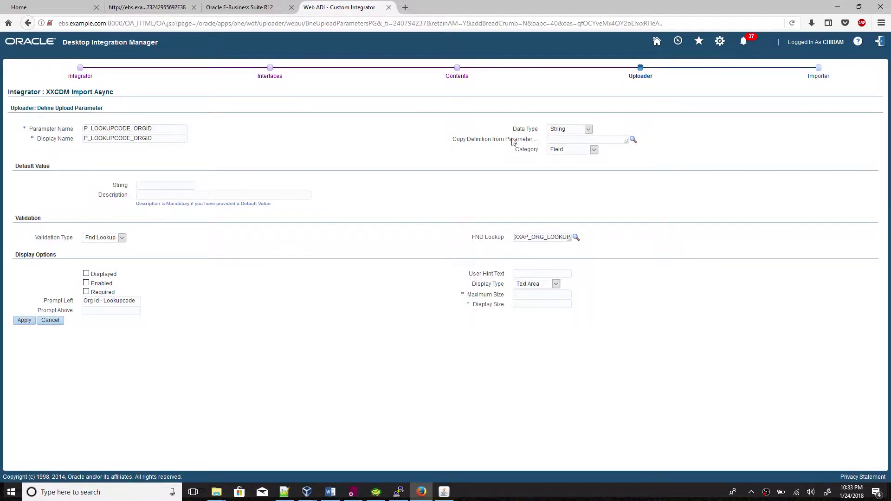
Make the parameter a displayed, enabled Number shown as a List Box.
{"action": "left_click", "coordinate": [573, 130]}
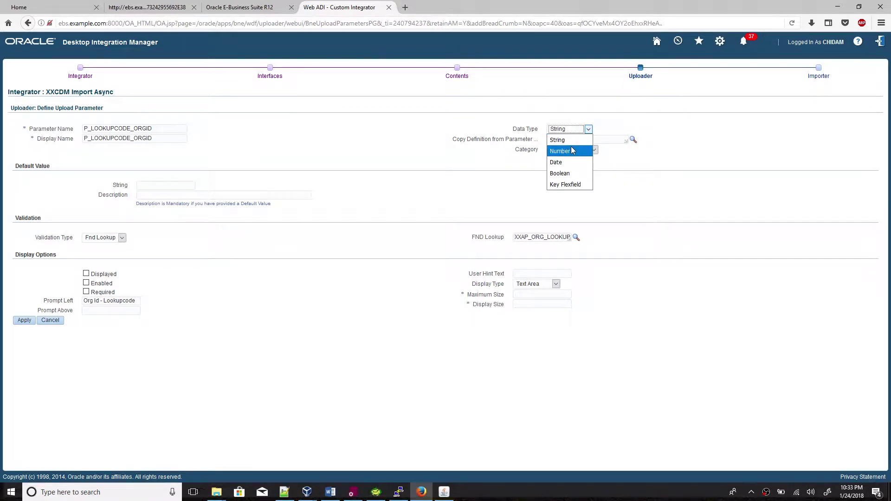
{"action": "left_click", "coordinate": [560, 149]}
{"action": "left_click", "coordinate": [330, 492]}
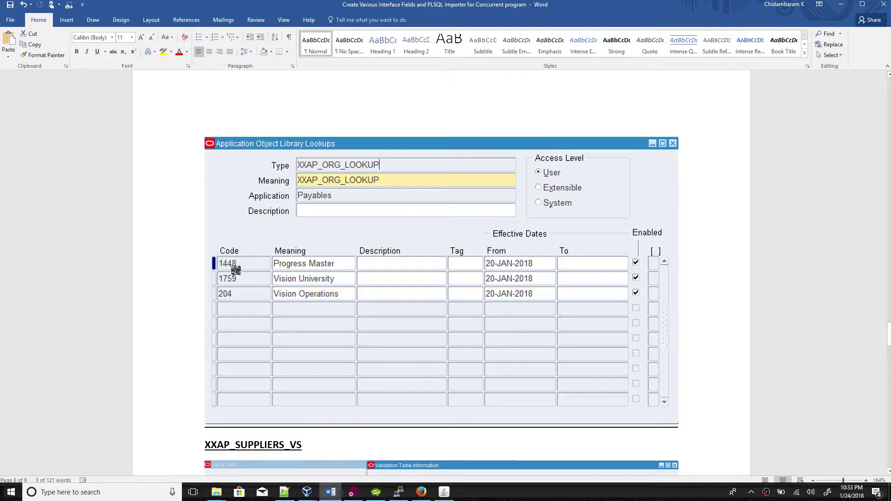
{"action": "left_click", "coordinate": [334, 496]}
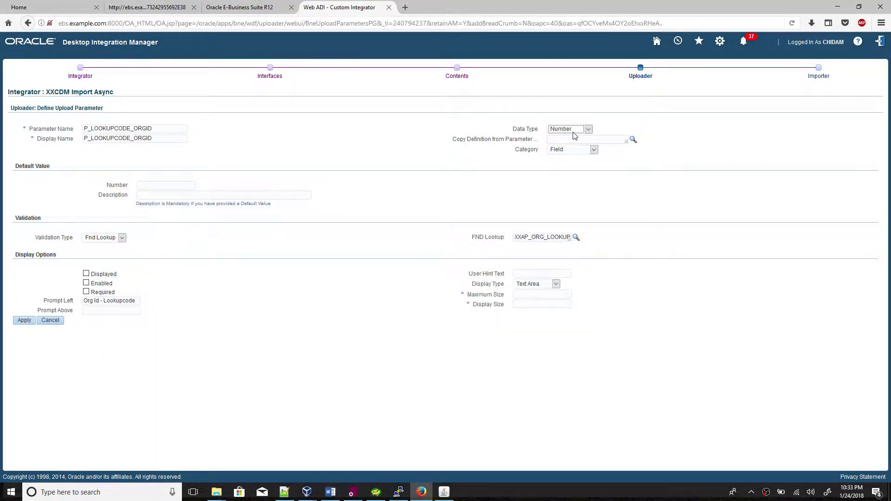
{"action": "left_click", "coordinate": [86, 275]}
{"action": "left_click", "coordinate": [86, 283]}
{"action": "left_click", "coordinate": [533, 286]}
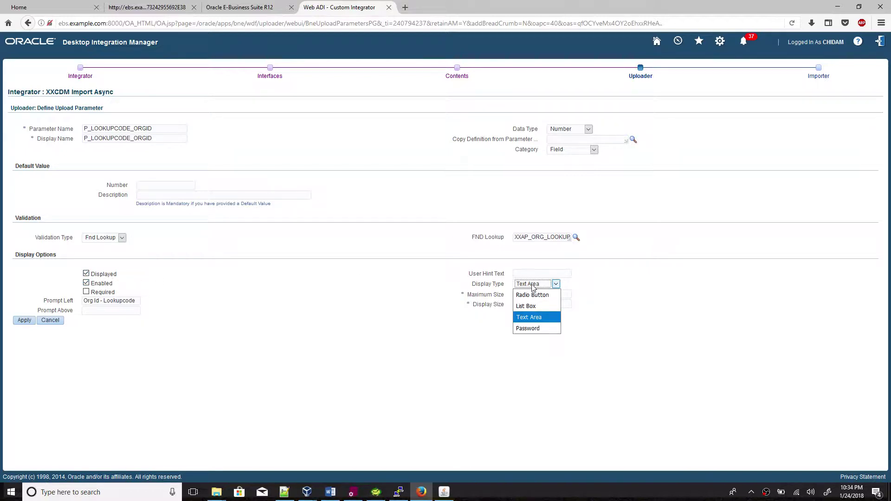
{"action": "left_click", "coordinate": [527, 306]}
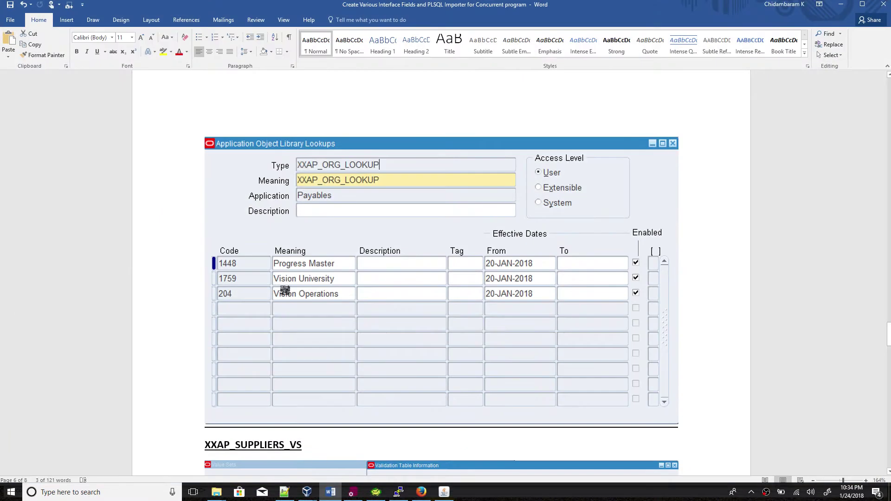
Set the maximum and display sizes to 15.
{"action": "left_click", "coordinate": [331, 493]}
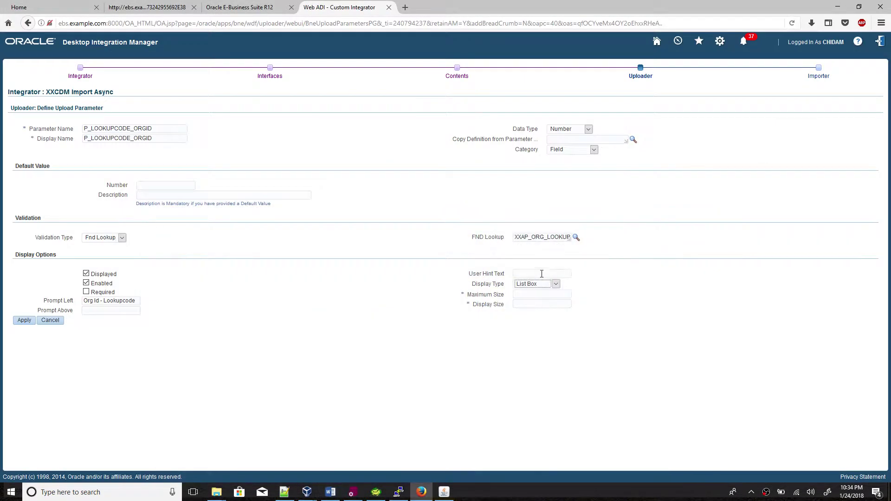
{"action": "left_click", "coordinate": [529, 295]}
{"action": "type", "text": "10"}
{"action": "left_click", "coordinate": [704, 300]}
{"action": "left_click", "coordinate": [330, 493]}
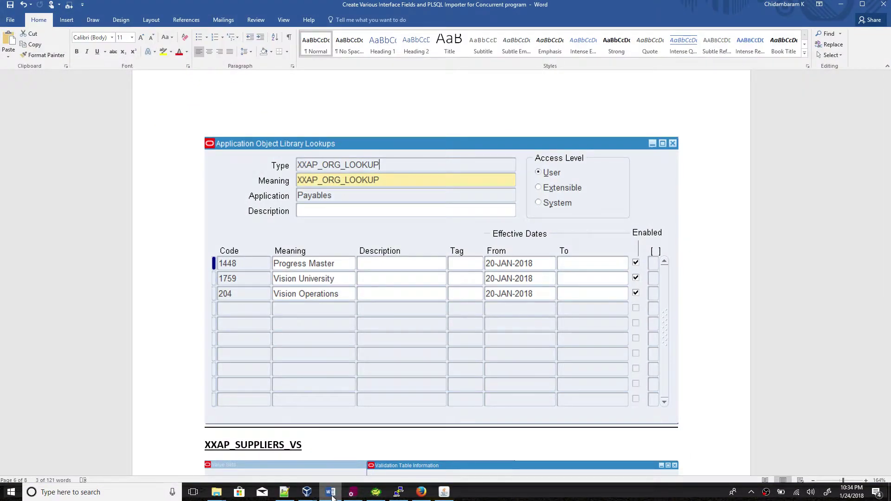
{"action": "left_click", "coordinate": [331, 493]}
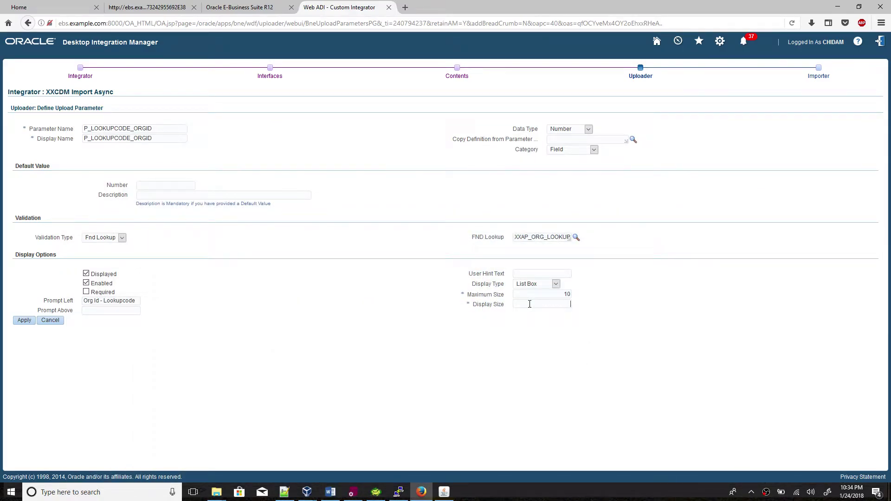
{"action": "type", "text": "15"}
{"action": "double_click", "coordinate": [563, 295]}
{"action": "type", "text": "15"}
Note P_LOOKUPCODE_ORGID in the Notepad++ notes and save the uploader parameter.
{"action": "left_click_drag", "start_coordinate": [155, 128], "coordinate": [61, 129]}
{"action": "key", "text": "ctrl+c"}
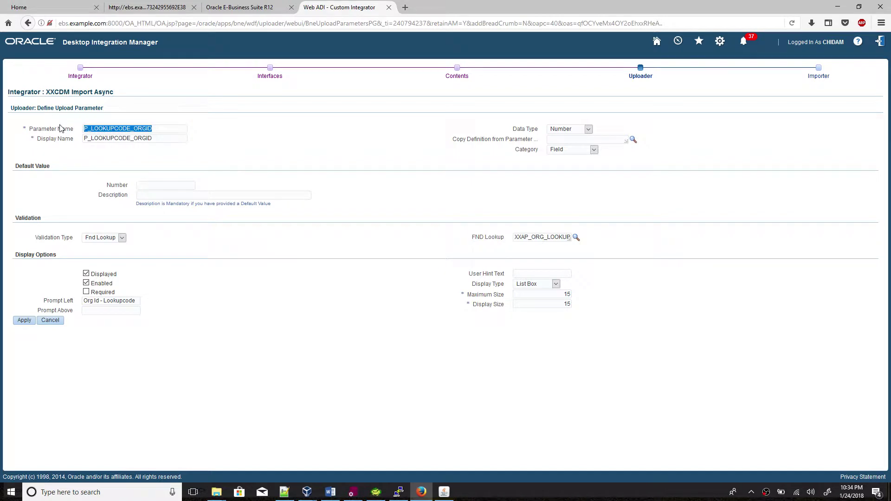
{"action": "left_click", "coordinate": [284, 492]}
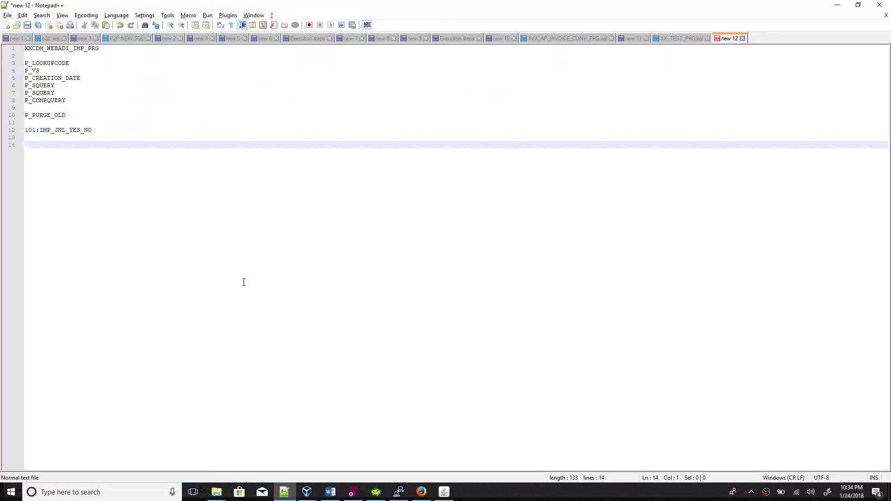
{"action": "key", "text": "Return"}
{"action": "key", "text": "Return"}
{"action": "key", "text": "ctrl+v"}
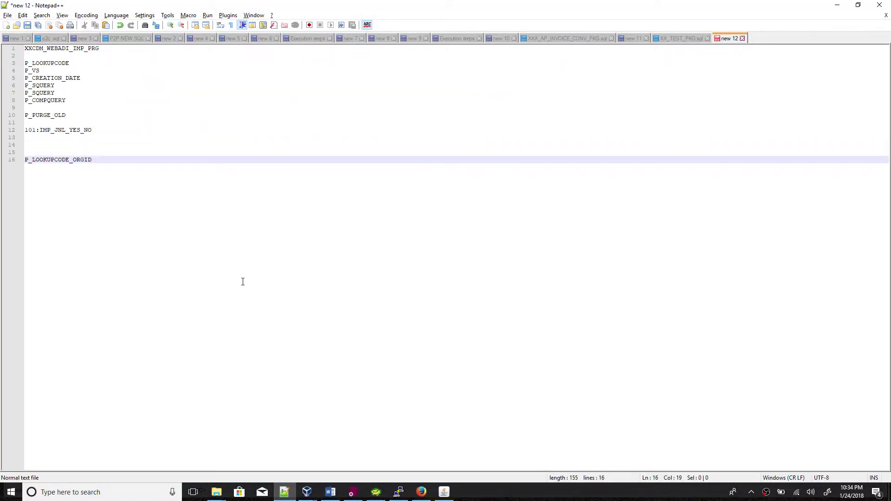
{"action": "key", "text": "Return"}
{"action": "key", "text": "alt+Tab"}
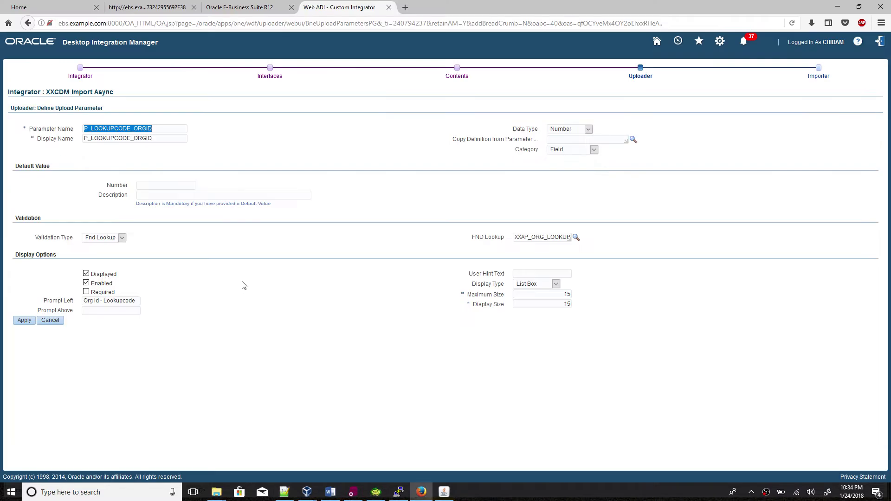
{"action": "left_click", "coordinate": [26, 323]}
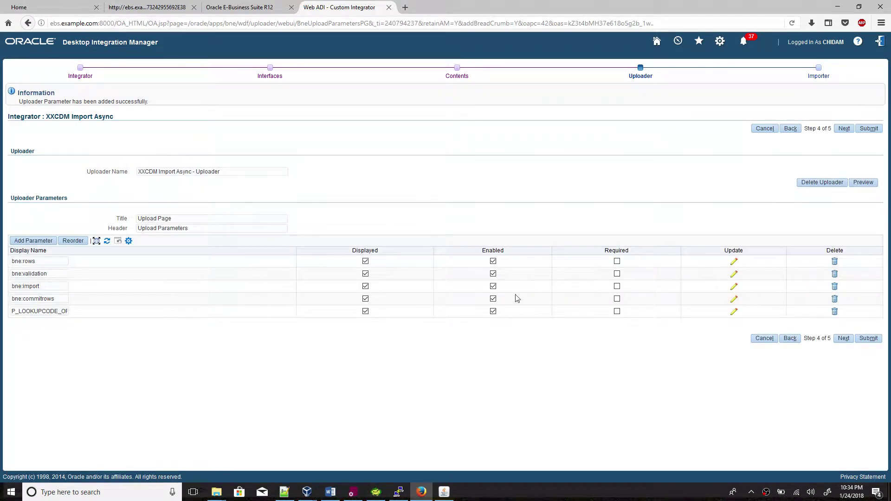
Add another uploader parameter and review the reference notes.
{"action": "left_click", "coordinate": [36, 241]}
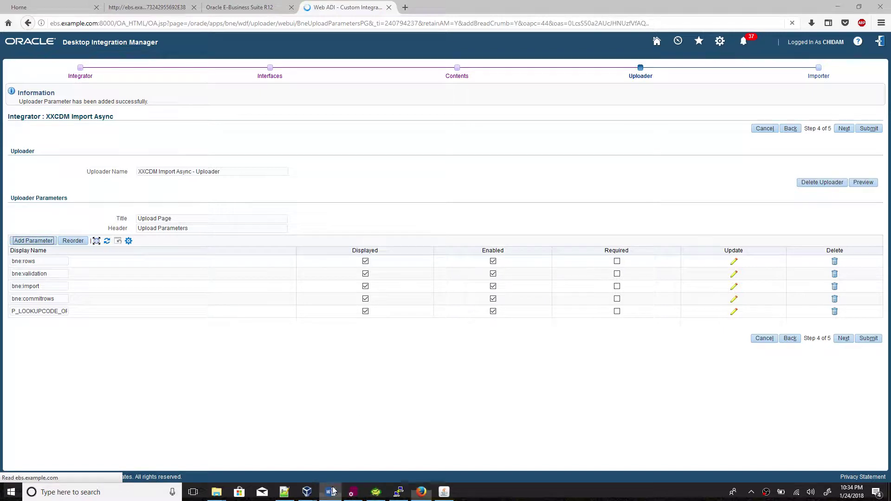
{"action": "left_click", "coordinate": [330, 492]}
{"action": "scroll", "coordinate": [322, 290], "scroll_direction": "up", "scroll_amount": 5}
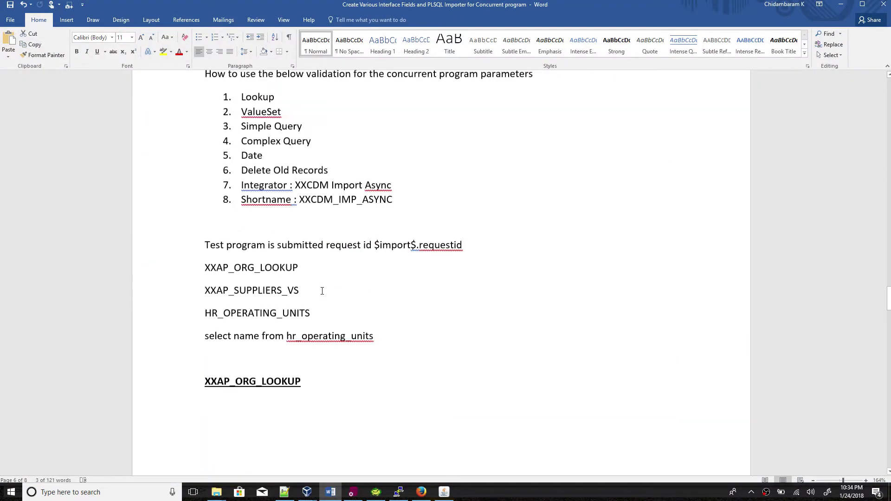
{"action": "scroll", "coordinate": [323, 291], "scroll_direction": "up", "scroll_amount": 2}
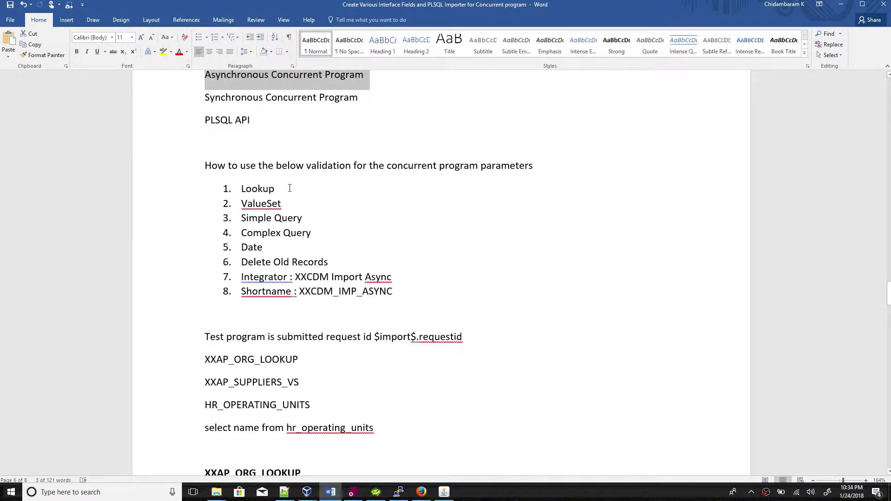
{"action": "key", "text": "alt+Tab"}
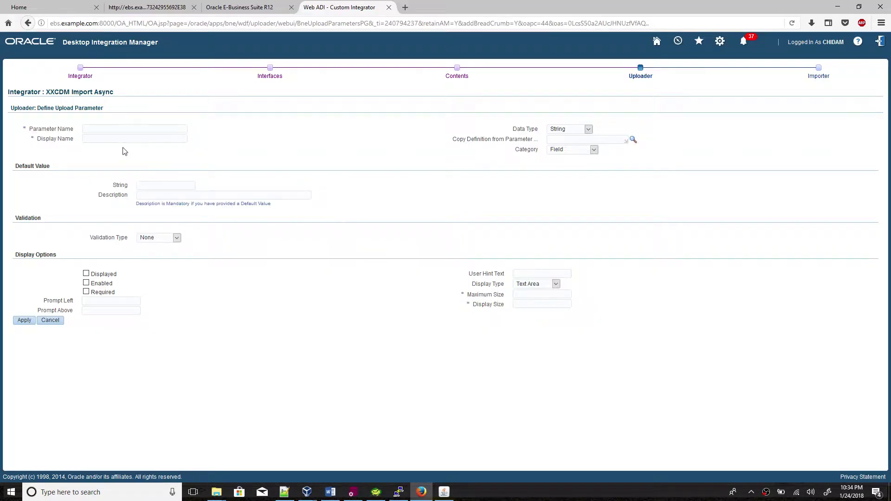
Enter P_VS_SUPNAME as the parameter name, display name and left prompt.
{"action": "left_click", "coordinate": [121, 131]}
{"action": "type", "text": "p"}
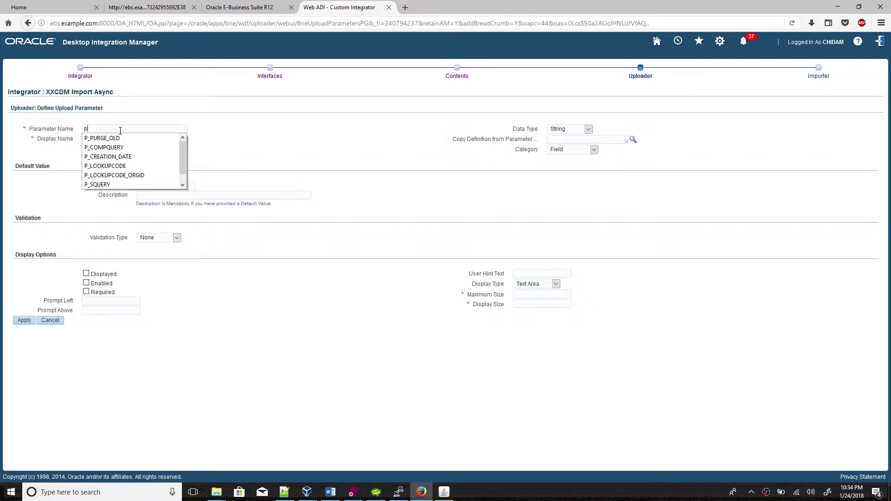
{"action": "key", "text": "BackSpace"}
{"action": "key", "text": "Caps_Lock"}
{"action": "type", "text": "P"}
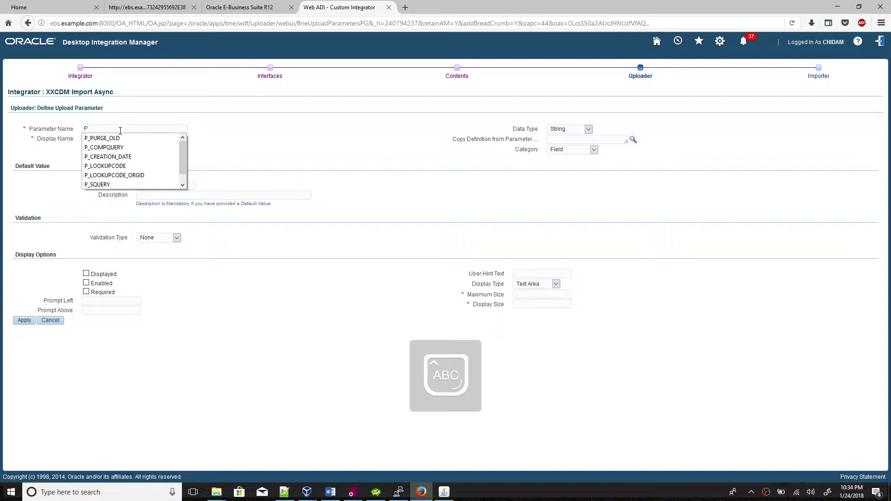
{"action": "type", "text": "_VS_SUPNAME"}
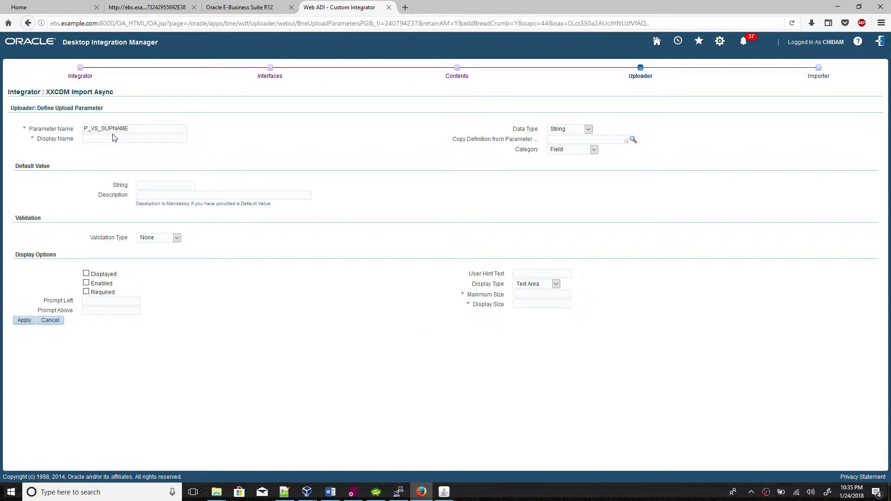
{"action": "left_click_drag", "start_coordinate": [157, 128], "coordinate": [63, 124]}
{"action": "key", "text": "ctrl+c"}
{"action": "left_click", "coordinate": [93, 139]}
{"action": "key", "text": "ctrl+v"}
{"action": "left_click", "coordinate": [103, 302]}
{"action": "key", "text": "ctrl+v"}
Set validation type to Value Set and select the suppliers value set.
{"action": "left_click", "coordinate": [163, 238]}
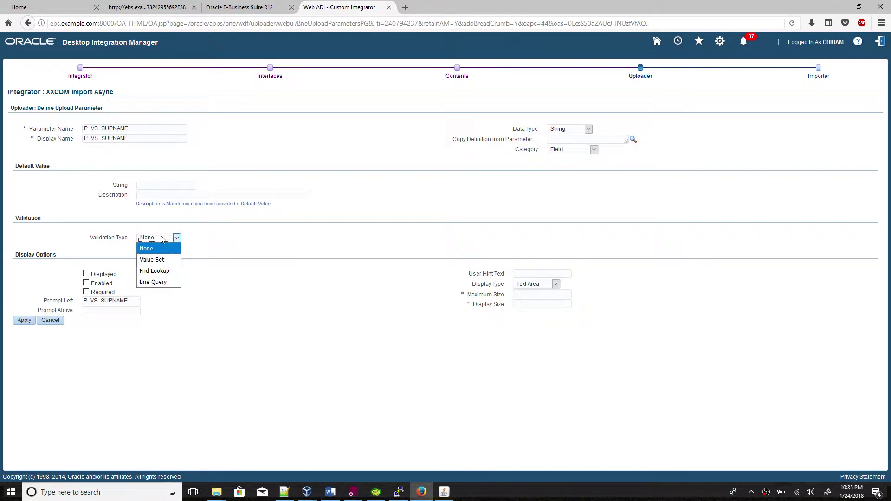
{"action": "left_click", "coordinate": [158, 260]}
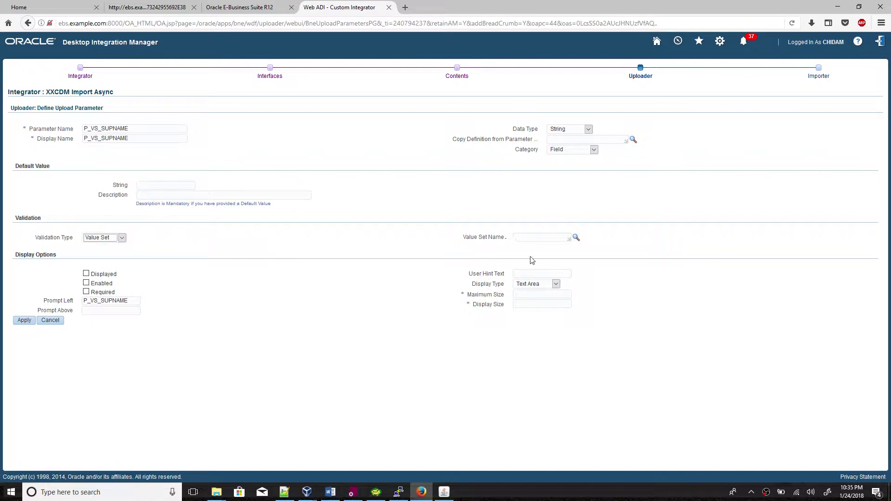
{"action": "left_click", "coordinate": [335, 495]}
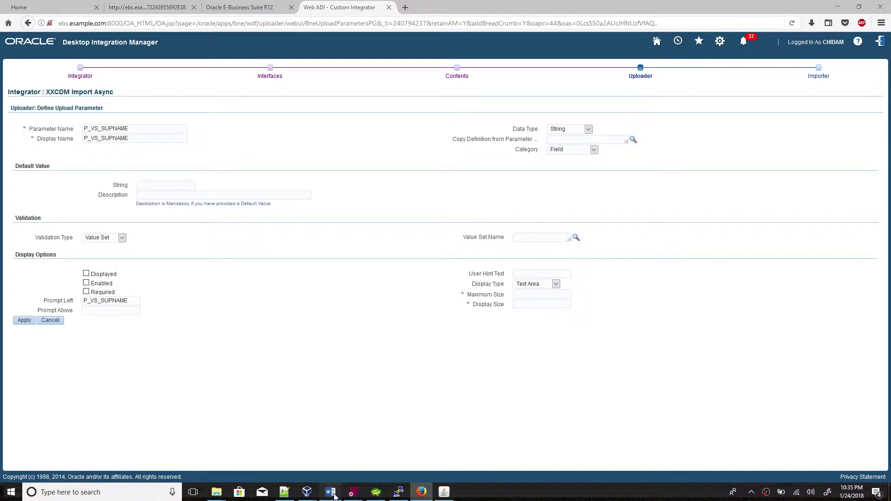
{"action": "scroll", "coordinate": [460, 362], "scroll_direction": "down", "scroll_amount": 15}
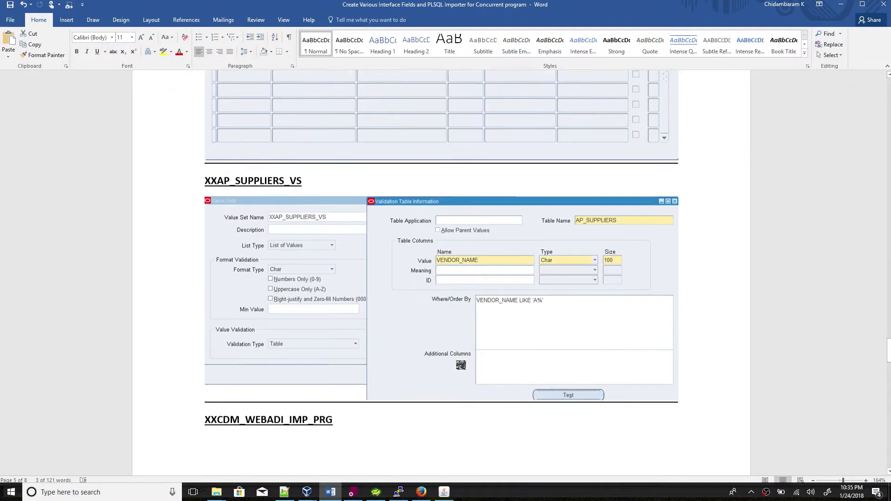
{"action": "scroll", "coordinate": [461, 365], "scroll_direction": "down", "scroll_amount": 1}
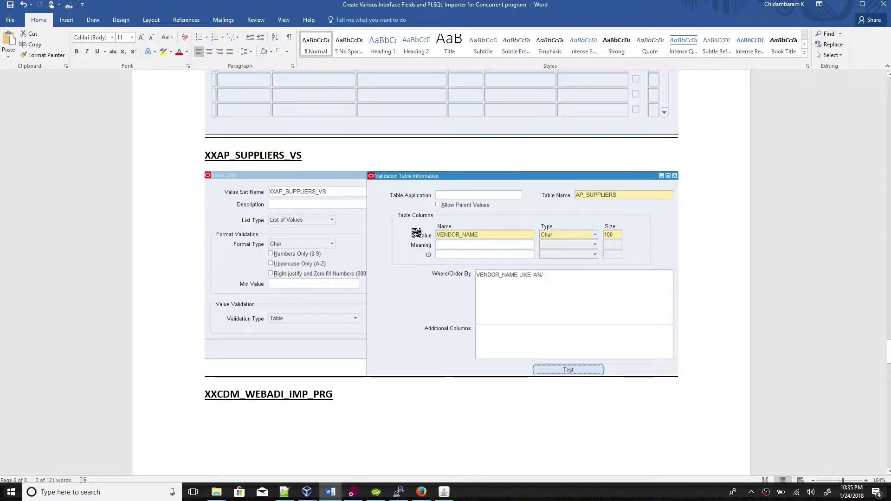
{"action": "left_click", "coordinate": [331, 492]}
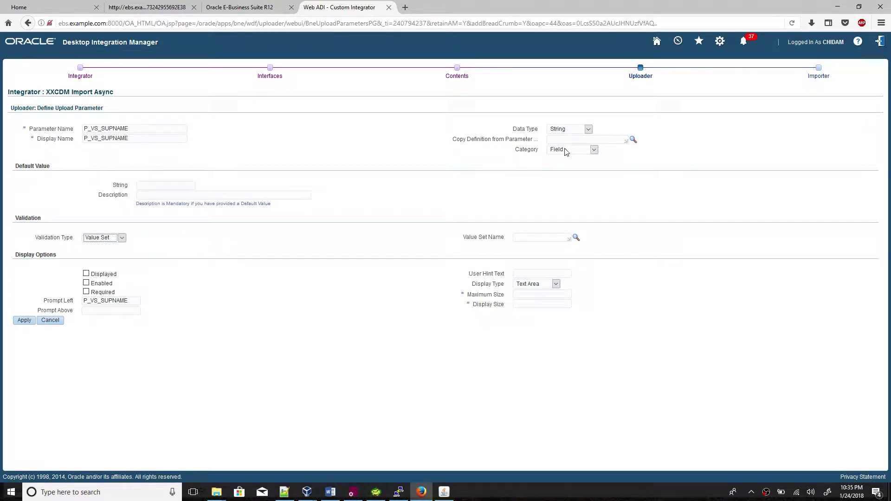
{"action": "left_click", "coordinate": [575, 238]}
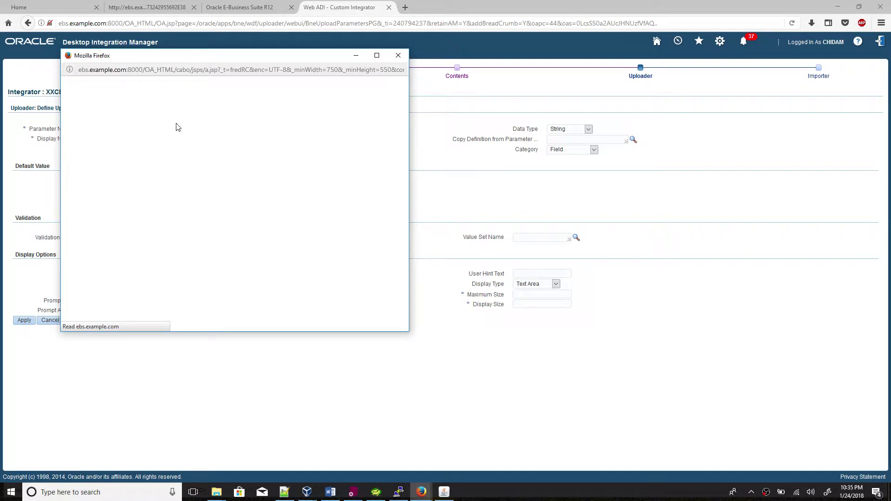
{"action": "type", "text": "XX"}
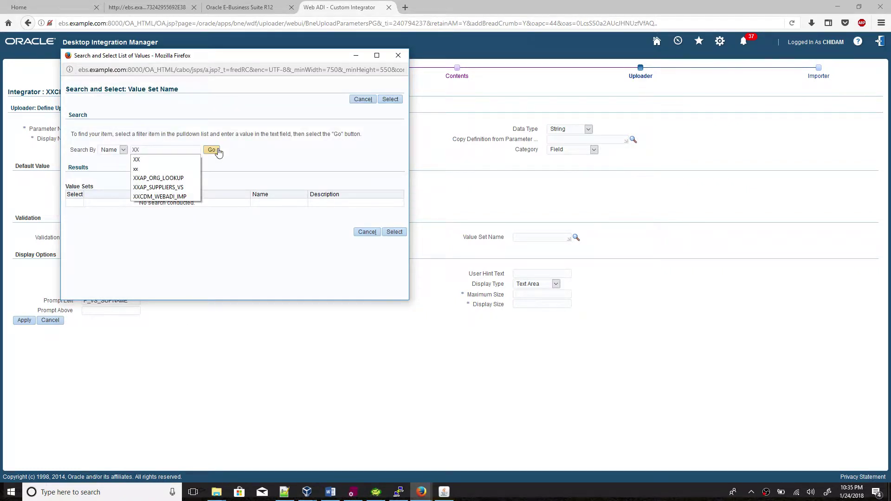
{"action": "left_click", "coordinate": [212, 149]}
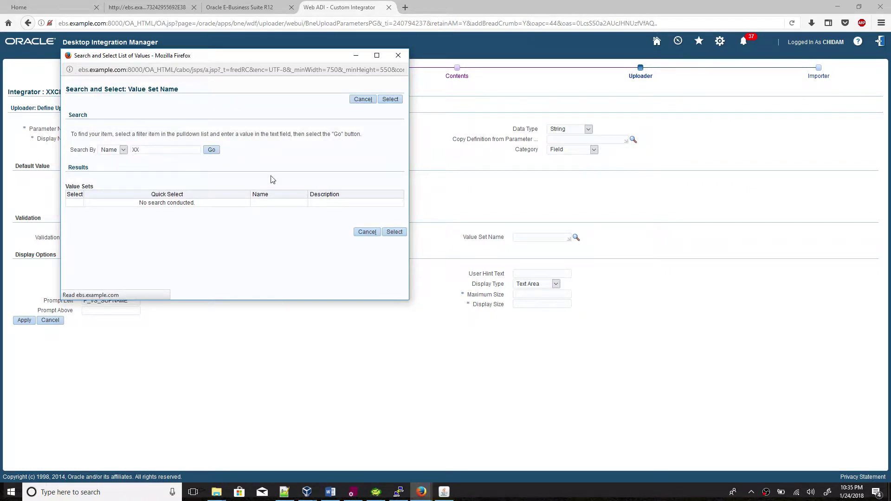
{"action": "scroll", "coordinate": [208, 218], "scroll_direction": "down", "scroll_amount": 2}
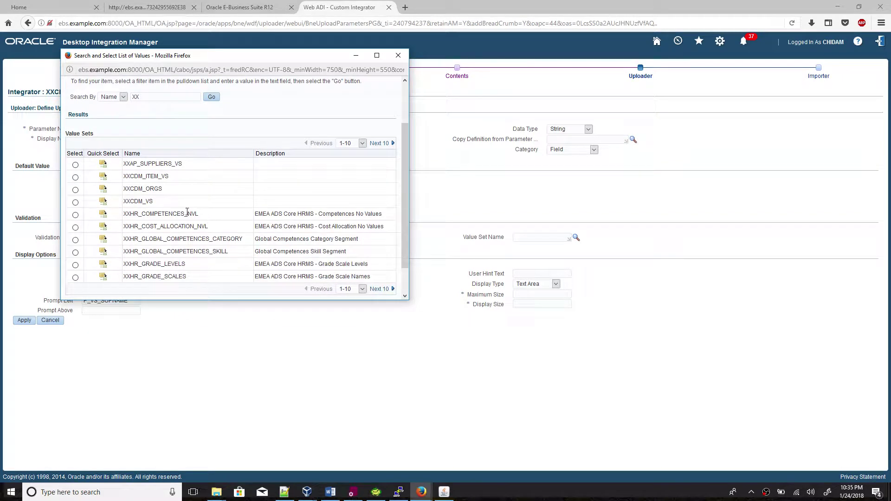
{"action": "left_click", "coordinate": [103, 176]}
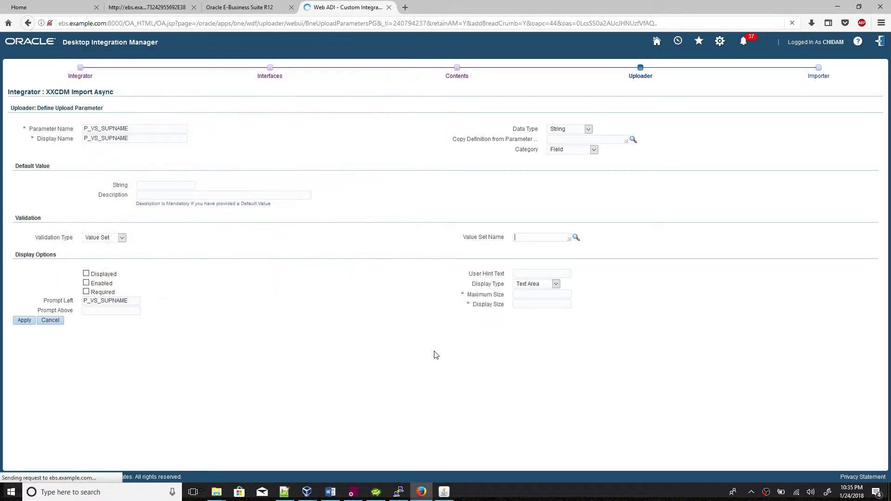
Enable the P_VS_SUPNAME parameter and set its display type to List Box.
{"action": "left_click", "coordinate": [330, 493]}
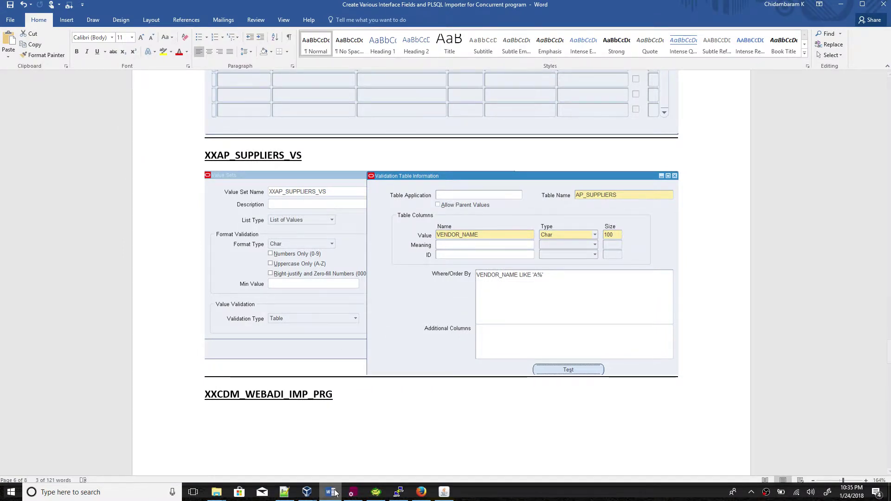
{"action": "left_click", "coordinate": [330, 492]}
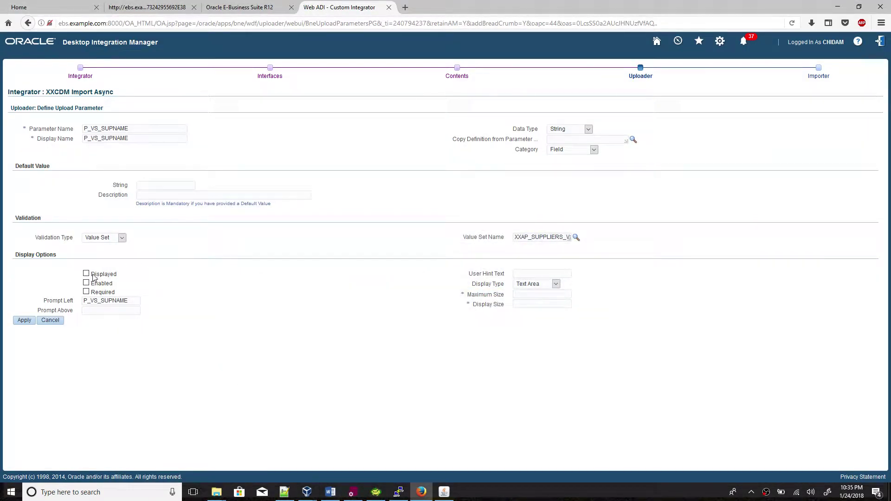
{"action": "left_click", "coordinate": [86, 282]}
{"action": "left_click", "coordinate": [538, 286]}
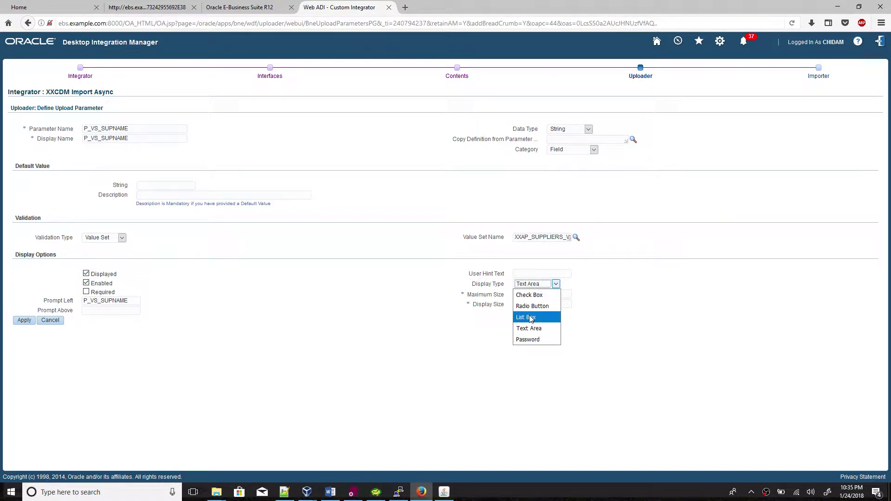
{"action": "left_click", "coordinate": [530, 318]}
Enter 100 as both the maximum size and the display size.
{"action": "left_click", "coordinate": [534, 295]}
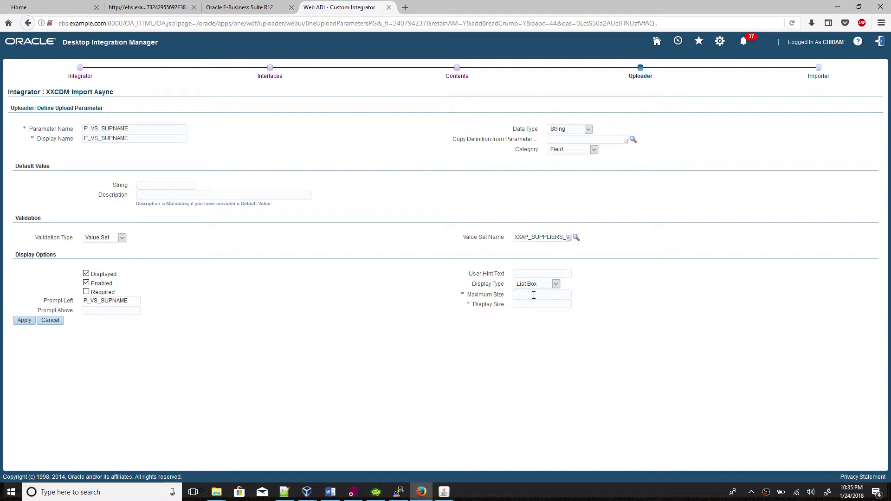
{"action": "type", "text": "100"}
{"action": "left_click", "coordinate": [570, 305]}
{"action": "left_click", "coordinate": [558, 306]}
{"action": "type", "text": "1"}
{"action": "key", "text": "Down"}
{"action": "key", "text": "Return"}
Copy the parameter name P_VS_SUPNAME and save the new upload parameter.
{"action": "left_click_drag", "start_coordinate": [152, 133], "coordinate": [70, 129]}
{"action": "key", "text": "ctrl+c"}
{"action": "left_click", "coordinate": [160, 327]}
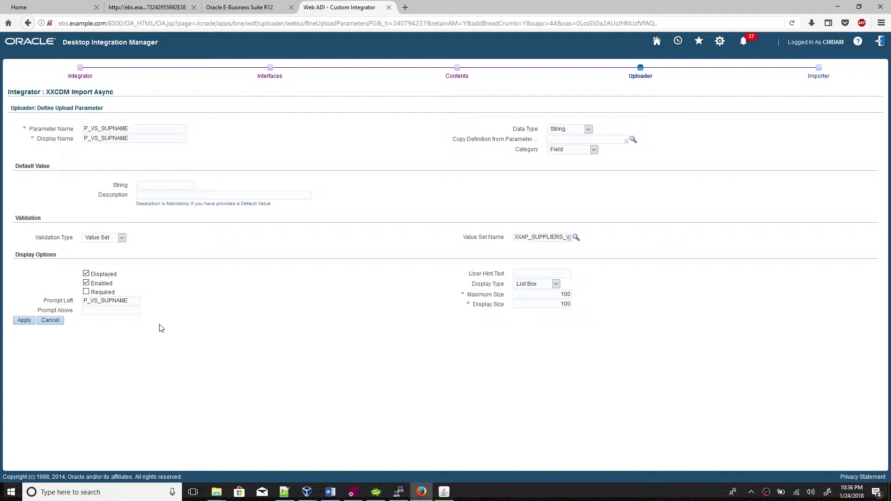
{"action": "left_click", "coordinate": [31, 327]}
Paste P_VS_SUPNAME onto a new line of the Notepad++ notes, then return to the uploader parameters list.
{"action": "left_click", "coordinate": [284, 492]}
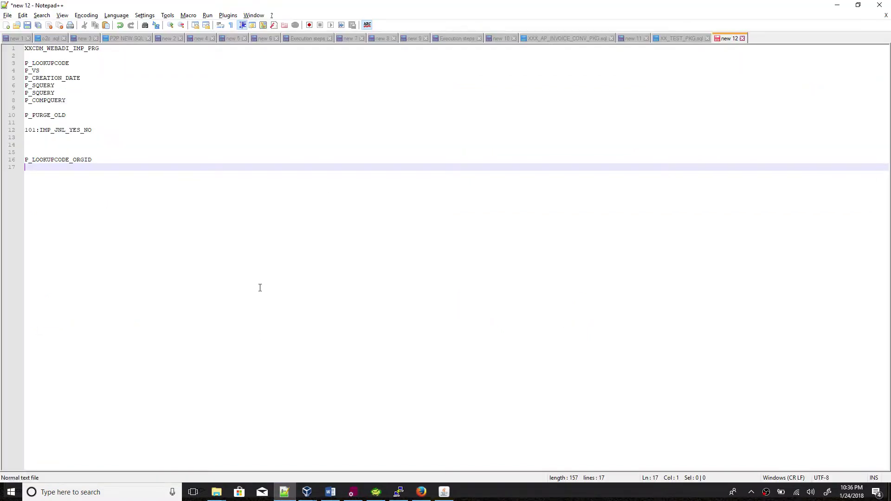
{"action": "key", "text": "ctrl+v"}
{"action": "key", "text": "Return"}
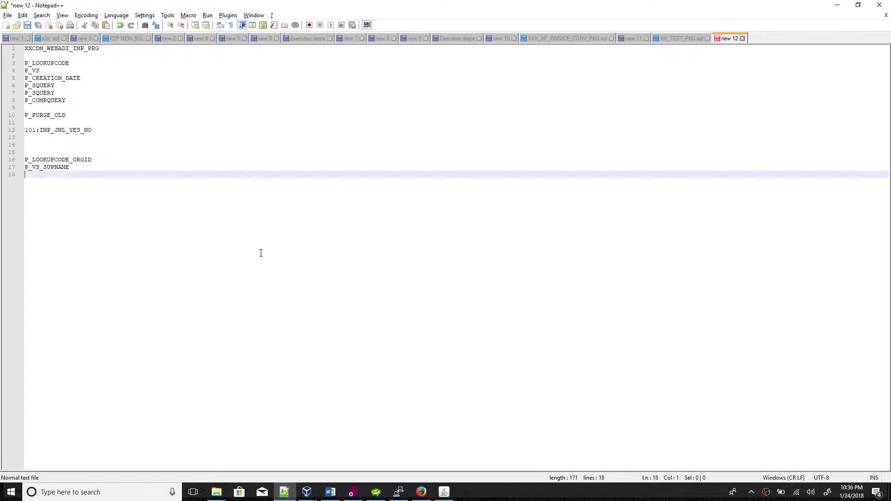
{"action": "left_click", "coordinate": [331, 491]}
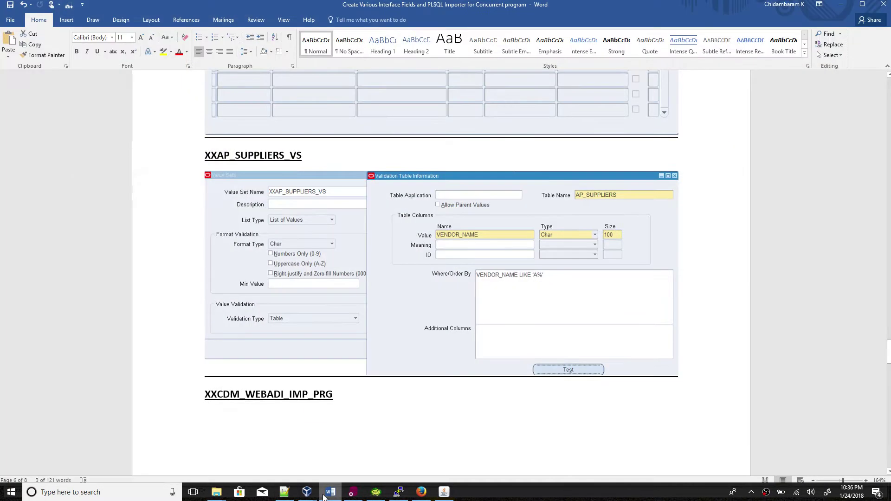
{"action": "left_click", "coordinate": [422, 486]}
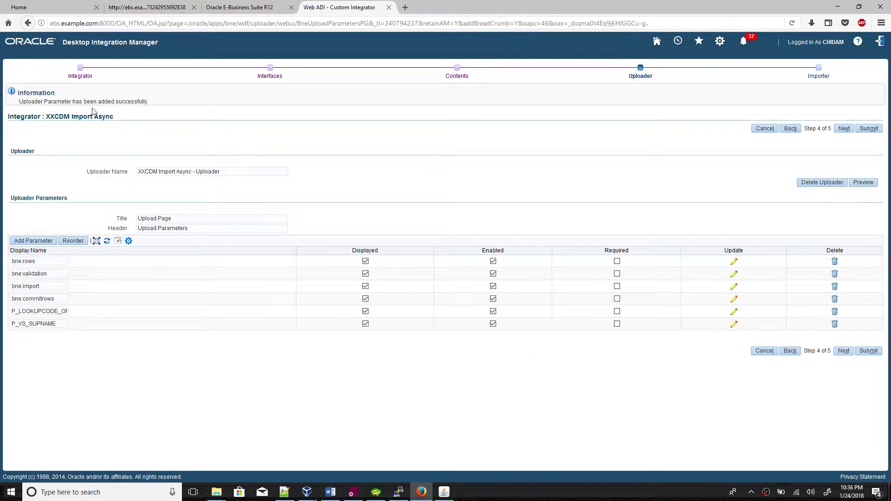
{"action": "left_click", "coordinate": [330, 490]}
{"action": "scroll", "coordinate": [345, 316], "scroll_direction": "up", "scroll_amount": 15}
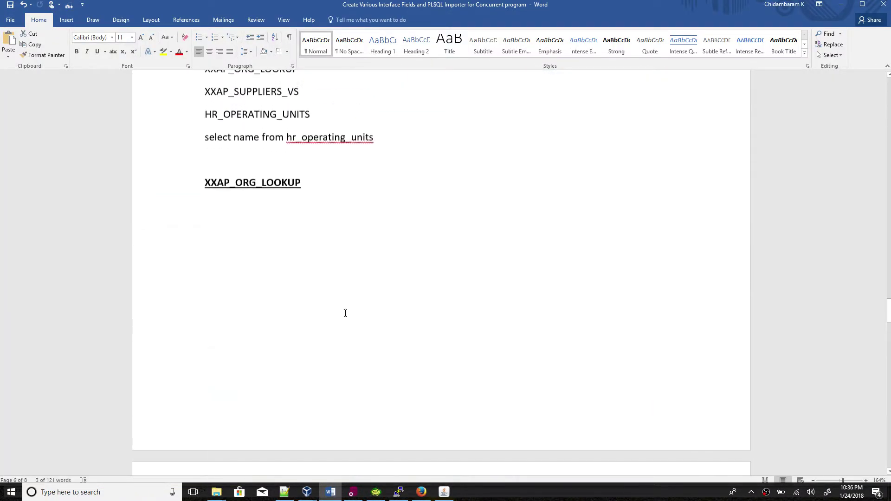
{"action": "scroll", "coordinate": [345, 314], "scroll_direction": "up", "scroll_amount": 5}
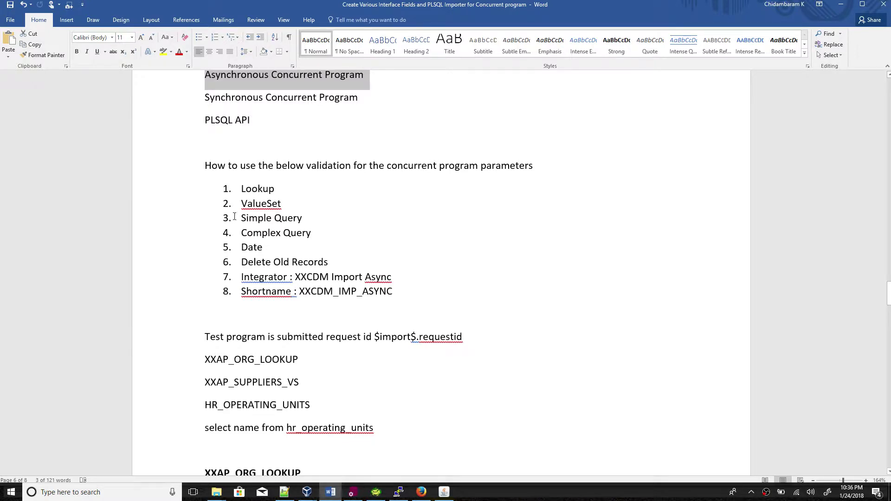
{"action": "key", "text": "alt+Tab"}
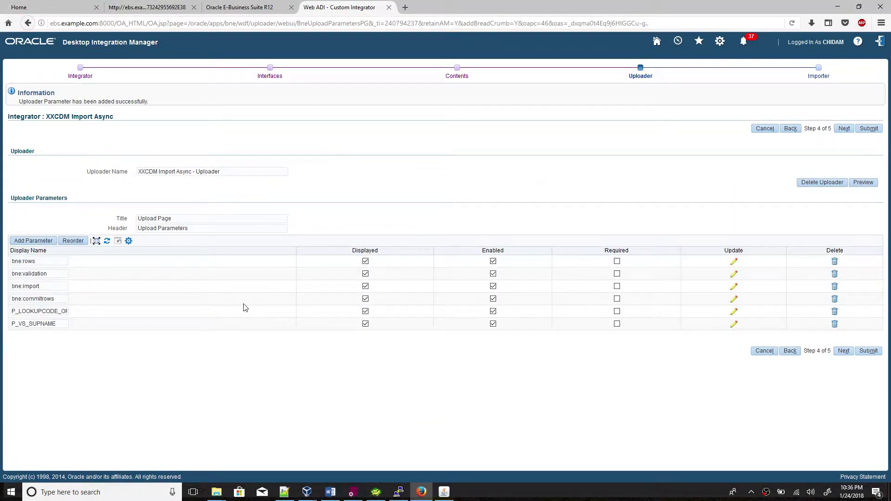
Create a new upload parameter named P_SIMPLE_BNE_Q and reuse that name as its display name.
{"action": "left_click", "coordinate": [34, 241]}
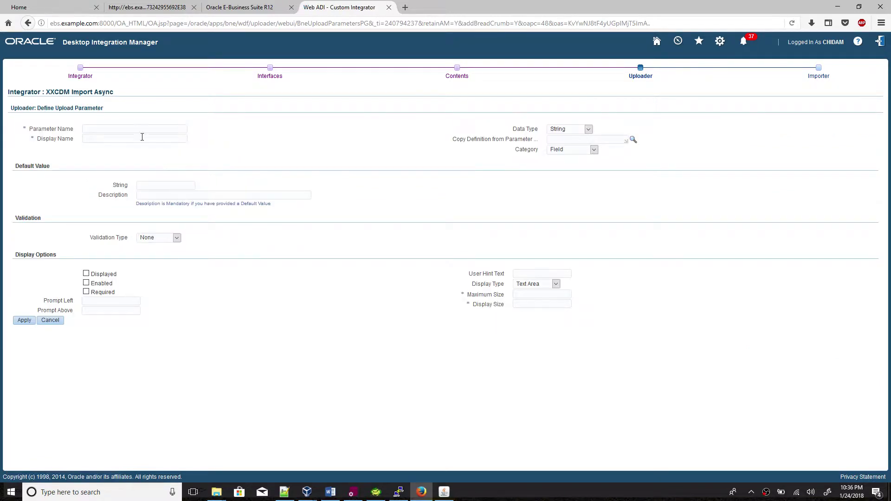
{"action": "type", "text": "P"}
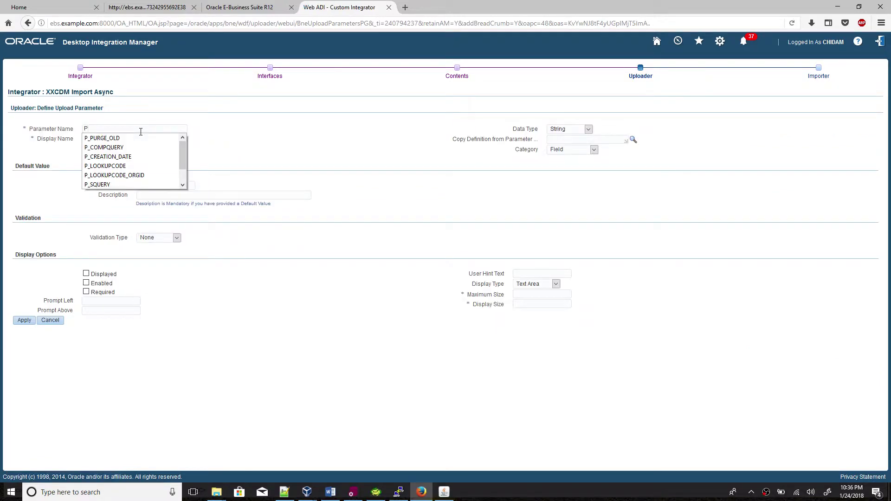
{"action": "type", "text": "_"}
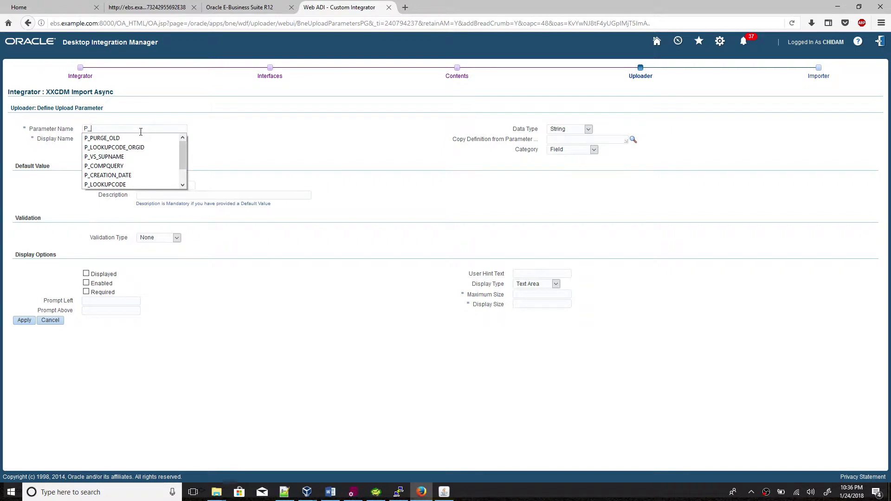
{"action": "type", "text": "SIMPLE_BNE_Q"}
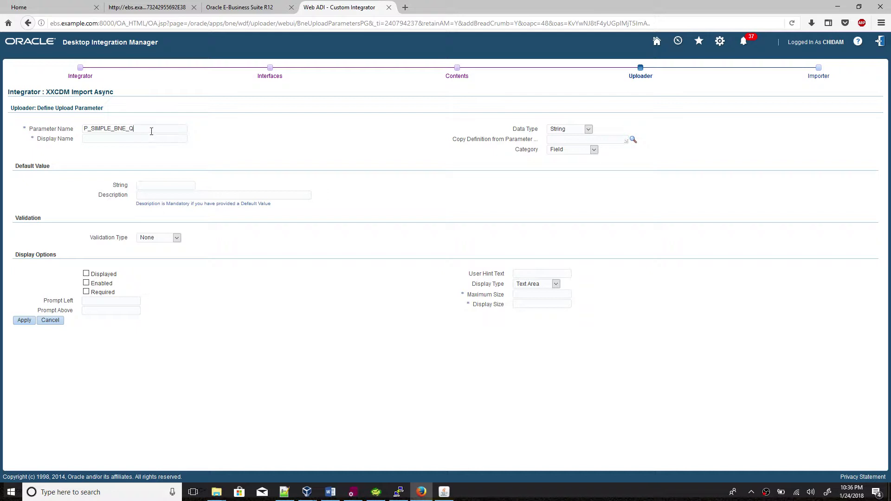
{"action": "left_click_drag", "start_coordinate": [152, 131], "coordinate": [77, 132]}
{"action": "key", "text": "ctrl+c"}
{"action": "left_click", "coordinate": [106, 140]}
{"action": "key", "text": "ctrl+v"}
{"action": "key", "text": "ctrl+v"}
Set the validation type to Bne Query with HR_OPERATING_UNITS as the table.
{"action": "left_click", "coordinate": [165, 238]}
{"action": "left_click", "coordinate": [163, 281]}
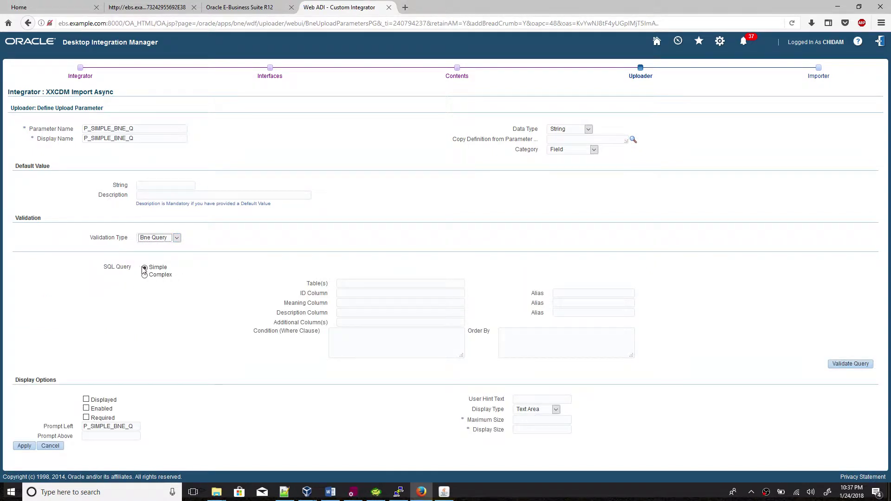
{"action": "left_click", "coordinate": [353, 283]}
{"action": "left_click", "coordinate": [367, 283]}
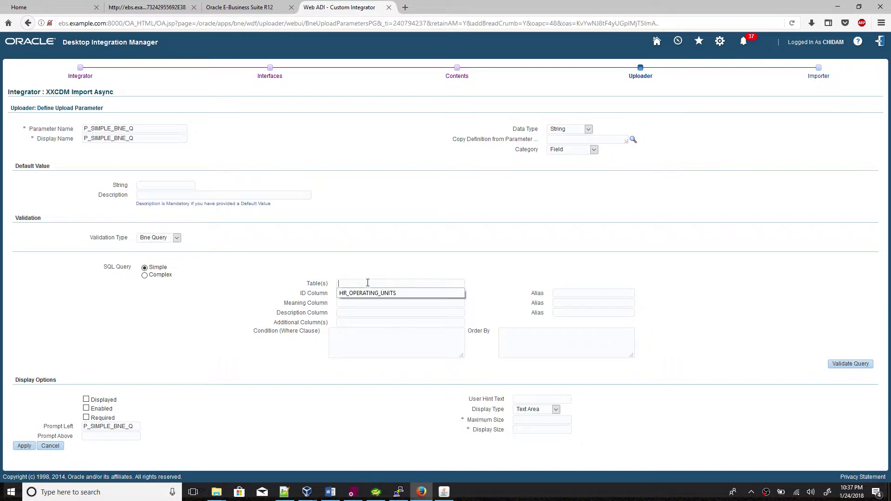
{"action": "left_click", "coordinate": [370, 293]}
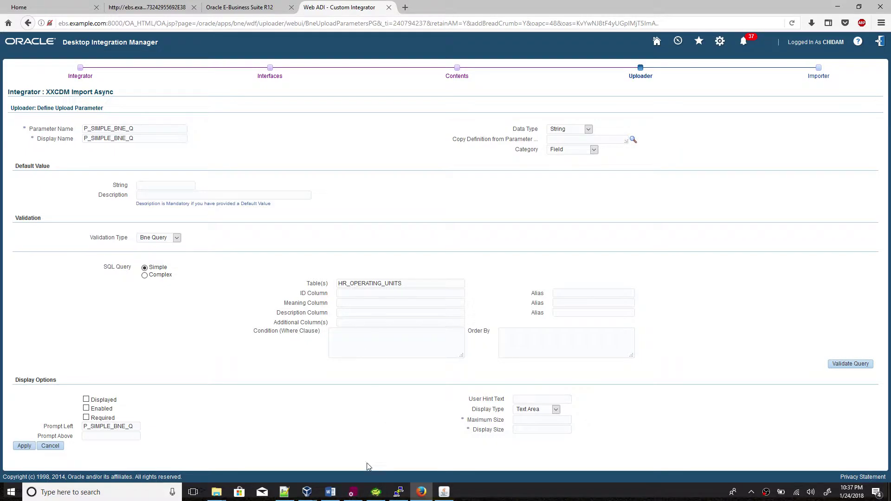
Run the hr_operating_units query in Toad to check the ORGANIZATION_ID values.
{"action": "left_click", "coordinate": [376, 492]}
{"action": "scroll", "coordinate": [316, 148], "scroll_direction": "up", "scroll_amount": 7}
{"action": "scroll", "coordinate": [315, 147], "scroll_direction": "up", "scroll_amount": 2}
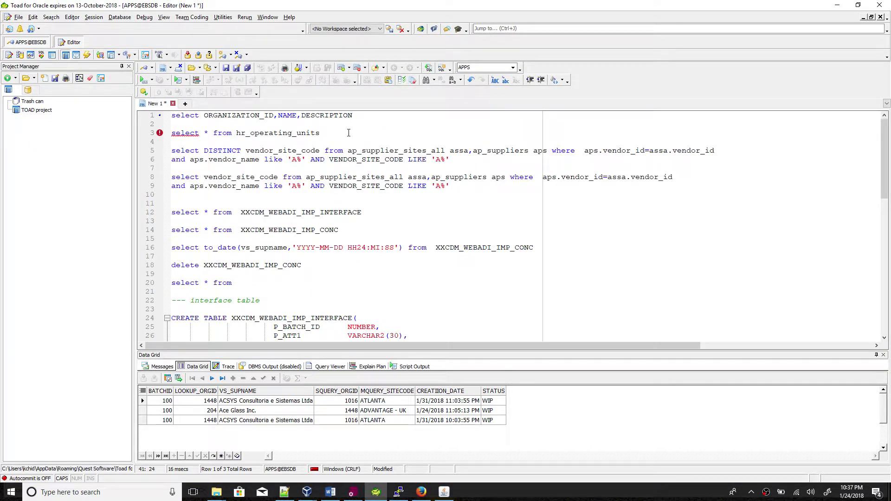
{"action": "left_click", "coordinate": [349, 133]}
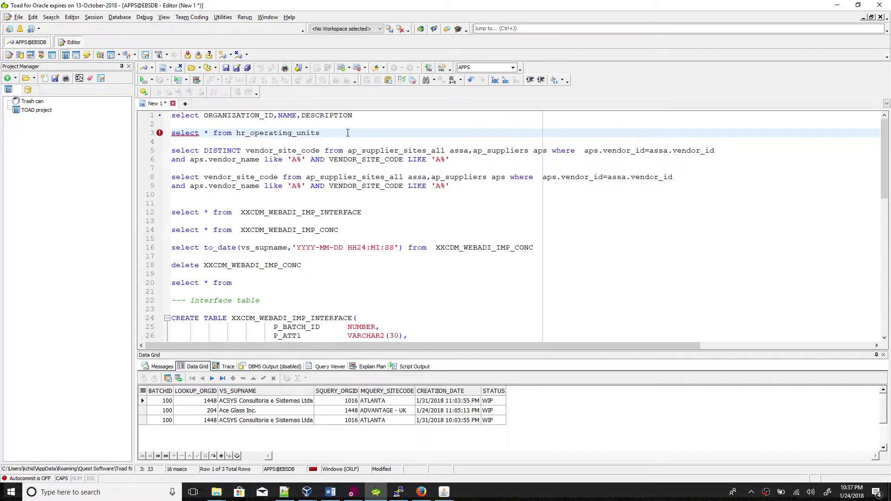
{"action": "key", "text": "F9"}
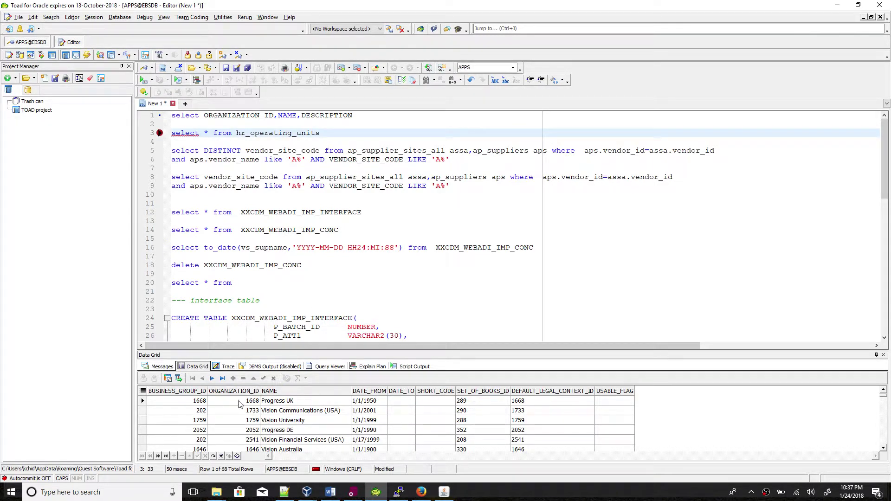
{"action": "left_click", "coordinate": [249, 404]}
{"action": "key", "text": "alt+Tab"}
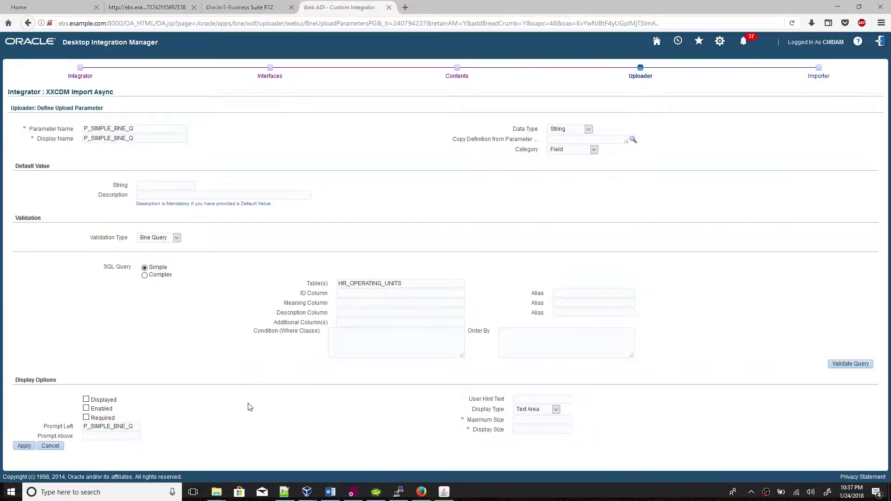
Set ORGANIZATION_ID as the ID column with alias ORGANIZATION_ID.
{"action": "left_click", "coordinate": [358, 294]}
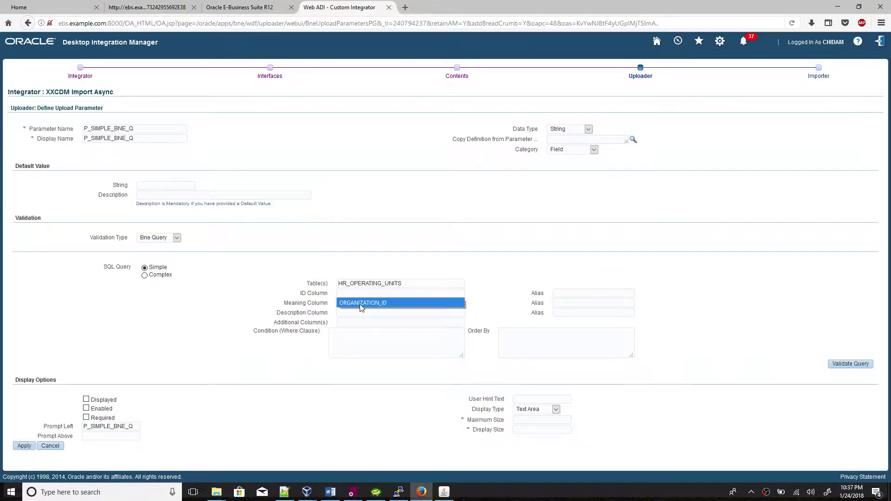
{"action": "left_click", "coordinate": [360, 304]}
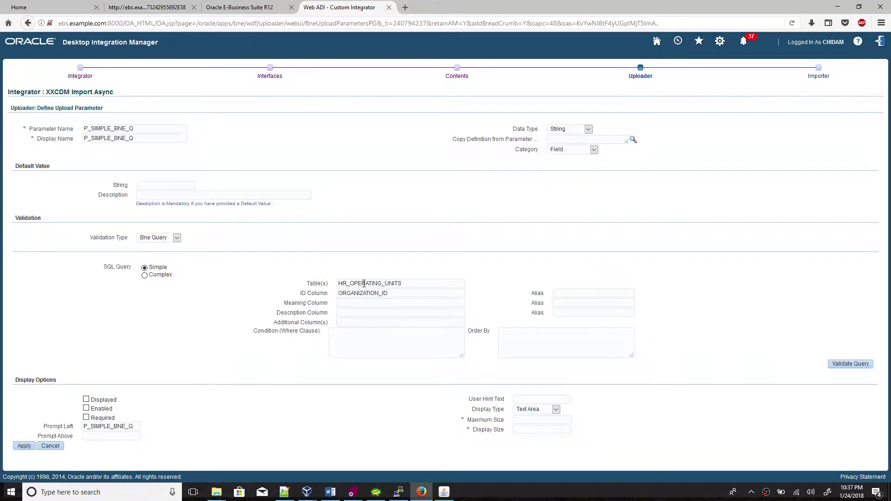
{"action": "left_click", "coordinate": [580, 294]}
{"action": "left_click", "coordinate": [583, 303]}
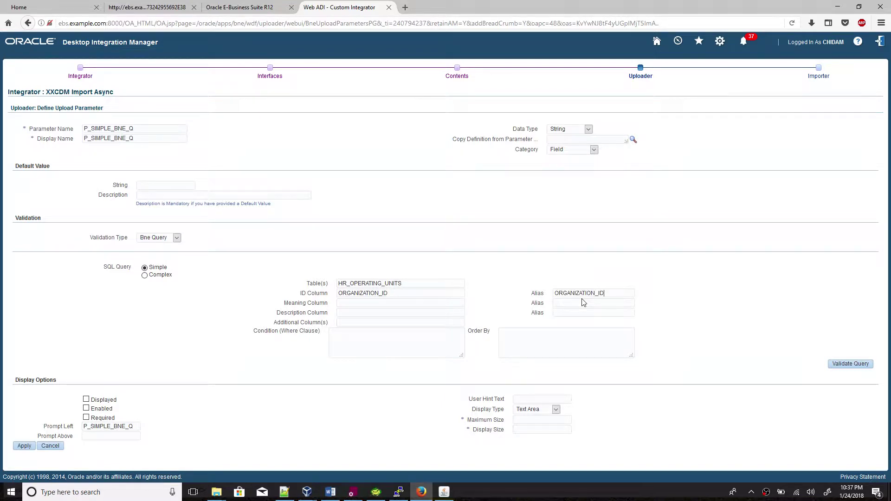
Set NAME as the meaning column aliased ORG_Name and as the description column aliased NAME.
{"action": "left_click", "coordinate": [370, 303]}
{"action": "left_click", "coordinate": [368, 313]}
{"action": "key", "text": "alt+Tab"}
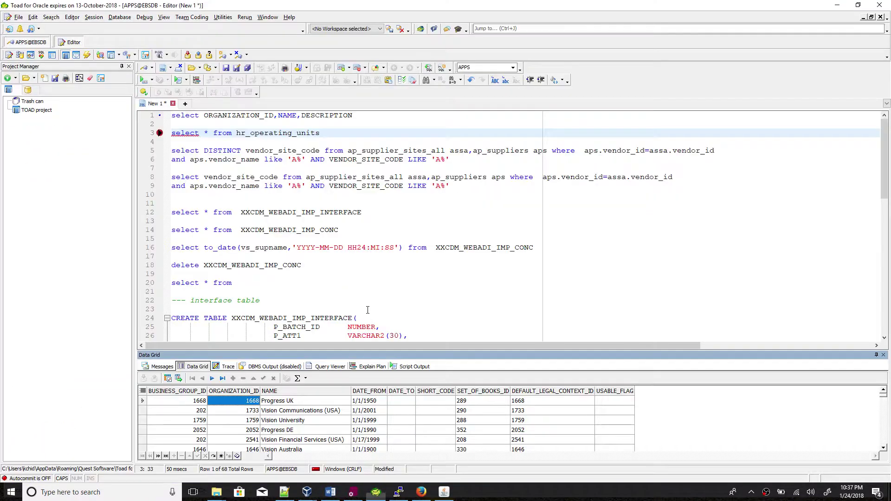
{"action": "key", "text": "alt+Tab"}
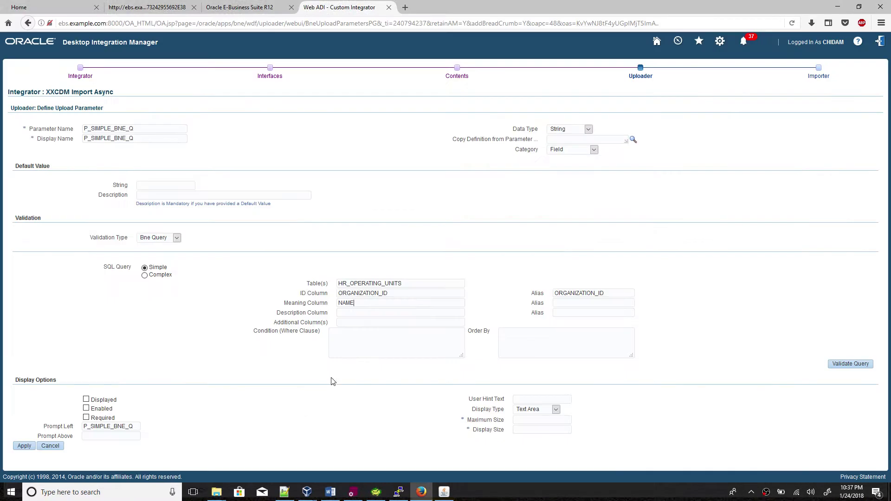
{"action": "left_click", "coordinate": [562, 302]}
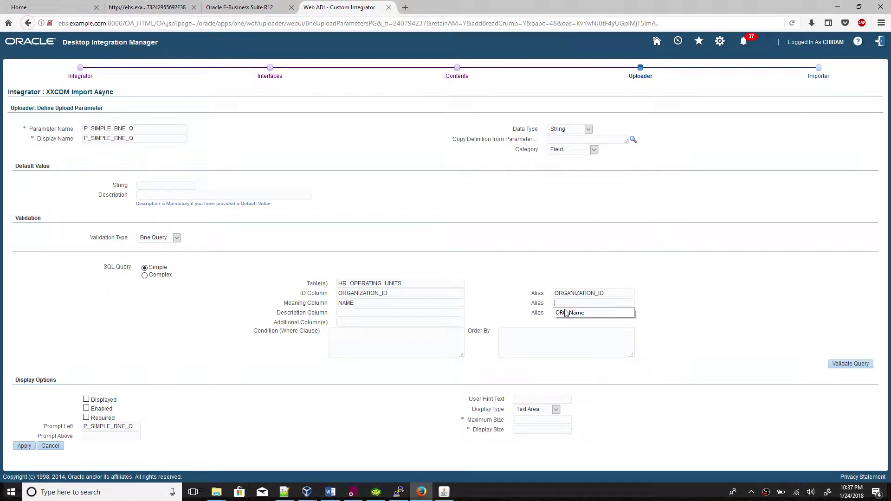
{"action": "left_click", "coordinate": [565, 312]}
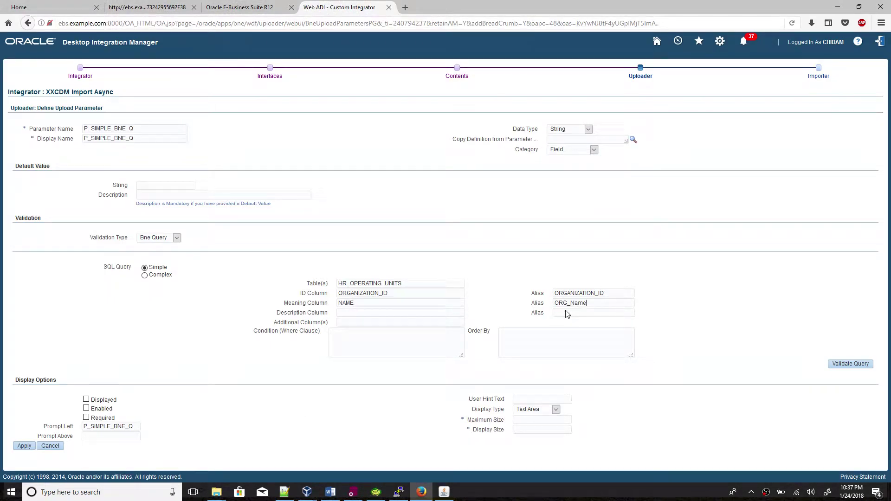
{"action": "left_click", "coordinate": [410, 314]}
{"action": "left_click", "coordinate": [404, 322]}
{"action": "left_click", "coordinate": [557, 311]}
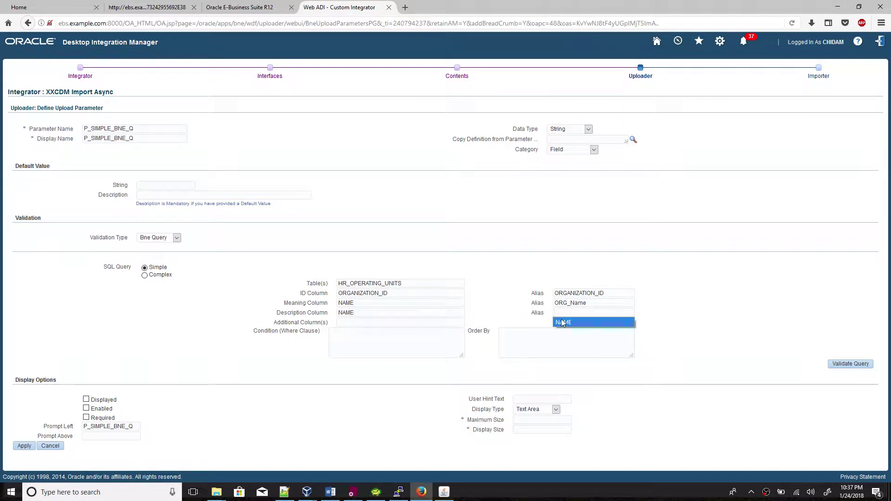
{"action": "left_click", "coordinate": [563, 322]}
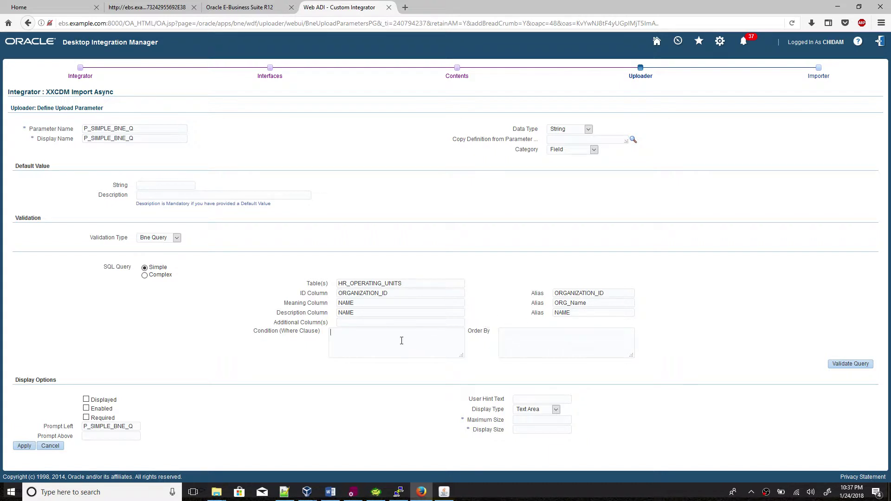
{"action": "key", "text": "alt+Tab"}
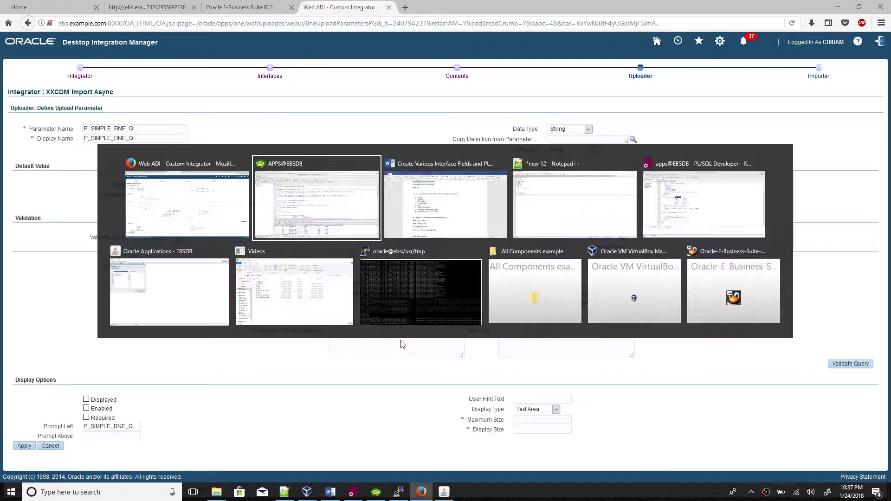
Re-run the hr_operating_units query in Toad to recheck the operating units data.
{"action": "left_click", "coordinate": [327, 132]}
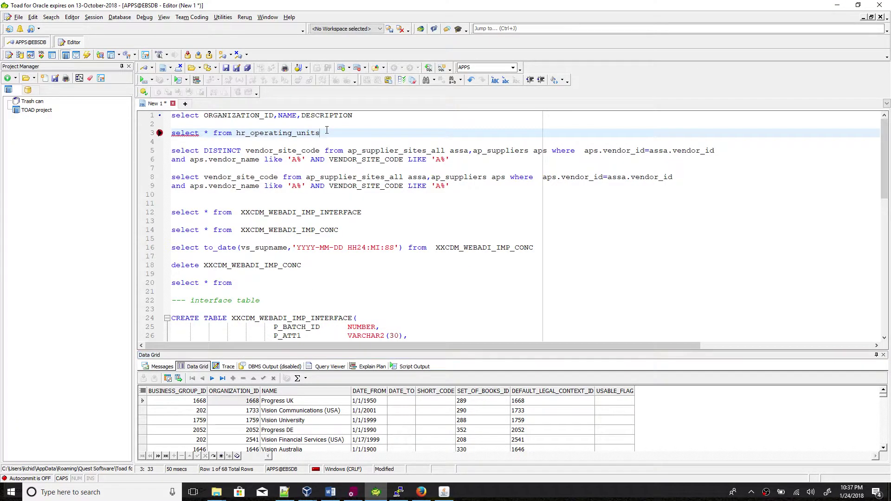
{"action": "key", "text": "F9"}
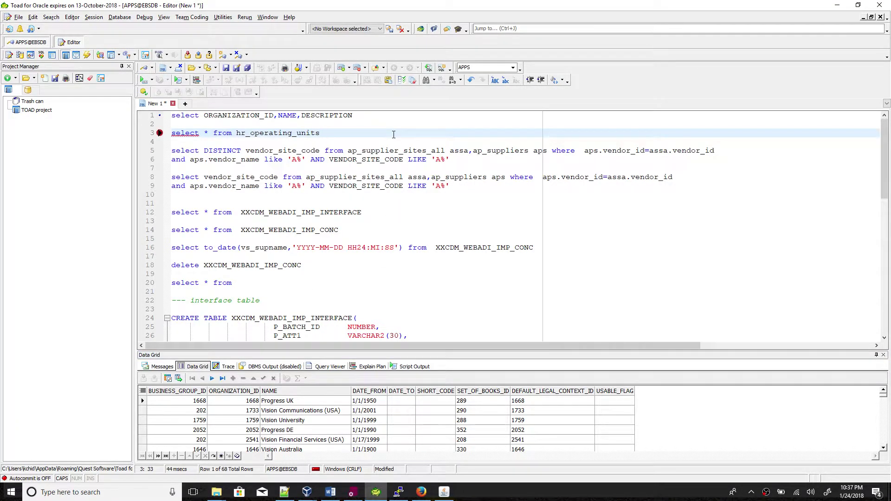
{"action": "left_click", "coordinate": [410, 116]}
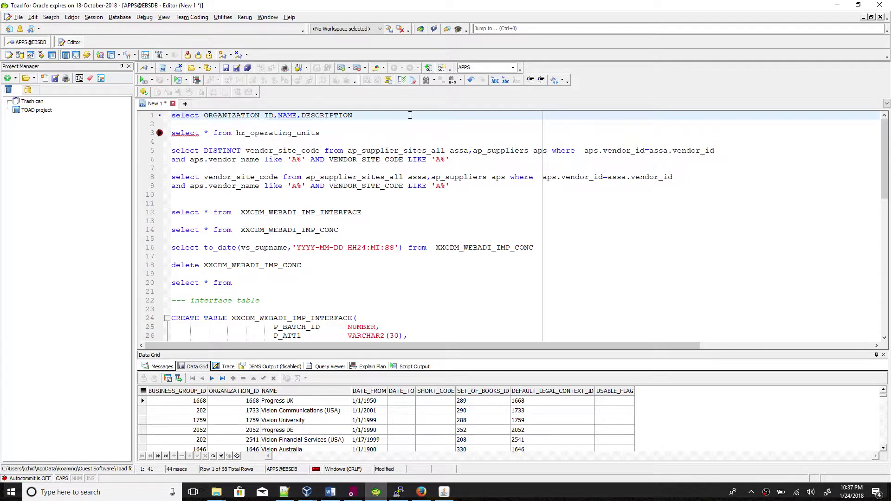
{"action": "key", "text": "alt+Tab"}
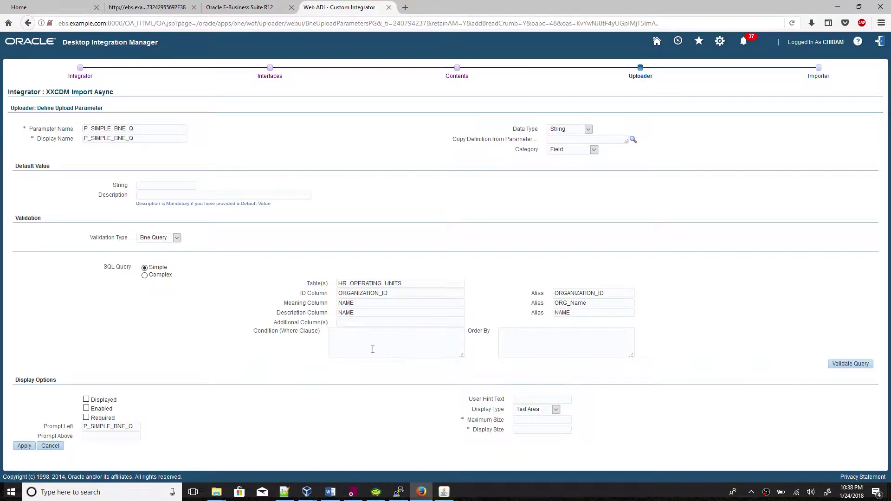
{"action": "key", "text": "alt+Tab"}
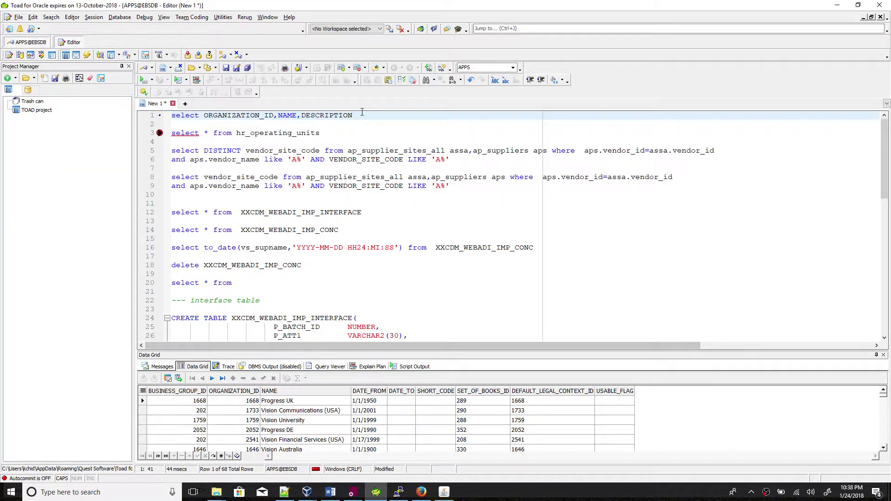
{"action": "left_click", "coordinate": [347, 132]}
{"action": "key", "text": "F9"}
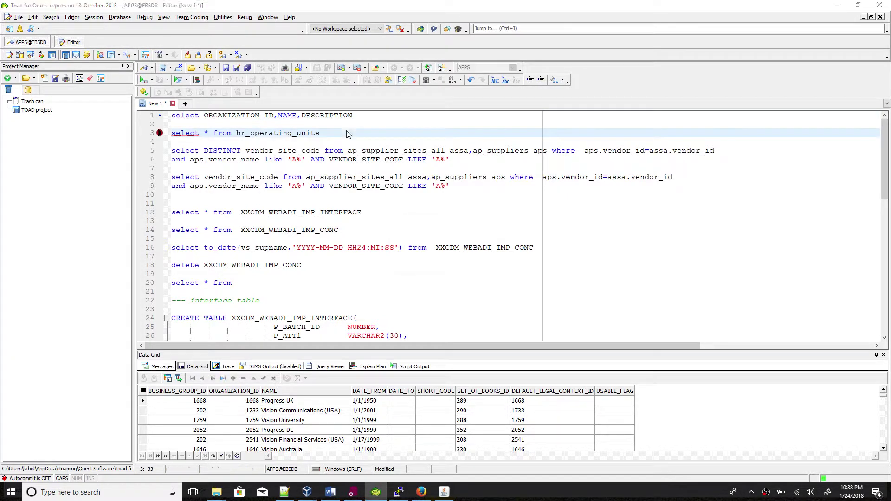
Copy the ORGANIZATION_ID column name and paste it to start the where-clause condition.
{"action": "double_click", "coordinate": [243, 116]}
{"action": "key", "text": "ctrl+c"}
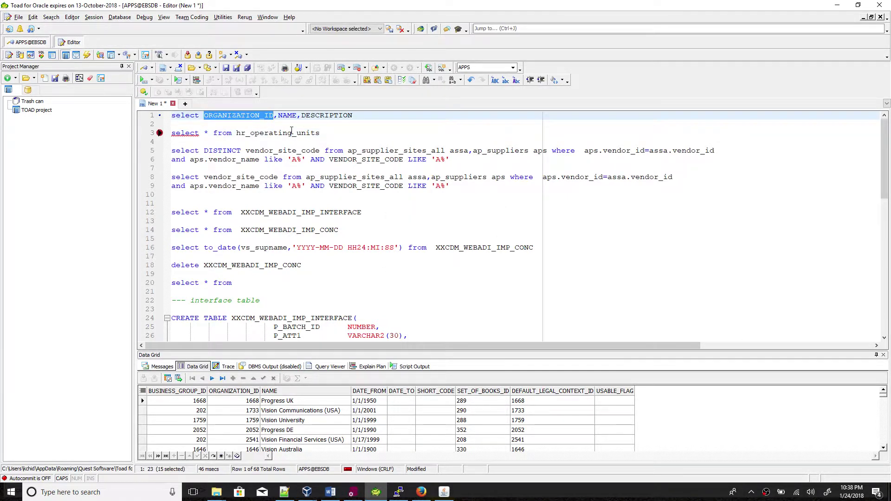
{"action": "key", "text": "alt+Tab"}
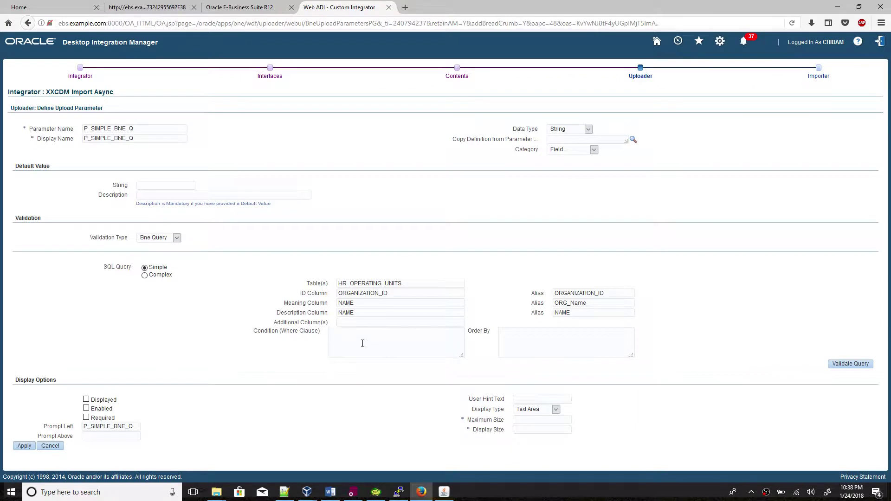
{"action": "key", "text": "ctrl+v"}
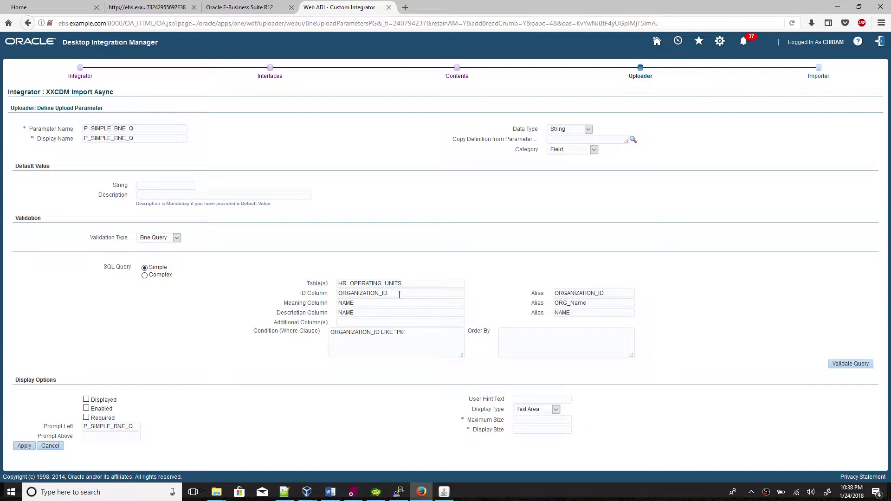
Make P_SIMPLE_BNE_Q a displayed, enabled Number parameter shown as a List Box sized 20.
{"action": "left_click", "coordinate": [571, 131]}
{"action": "left_click", "coordinate": [569, 154]}
{"action": "left_click", "coordinate": [86, 400]}
{"action": "left_click", "coordinate": [86, 408]}
{"action": "left_click", "coordinate": [525, 411]}
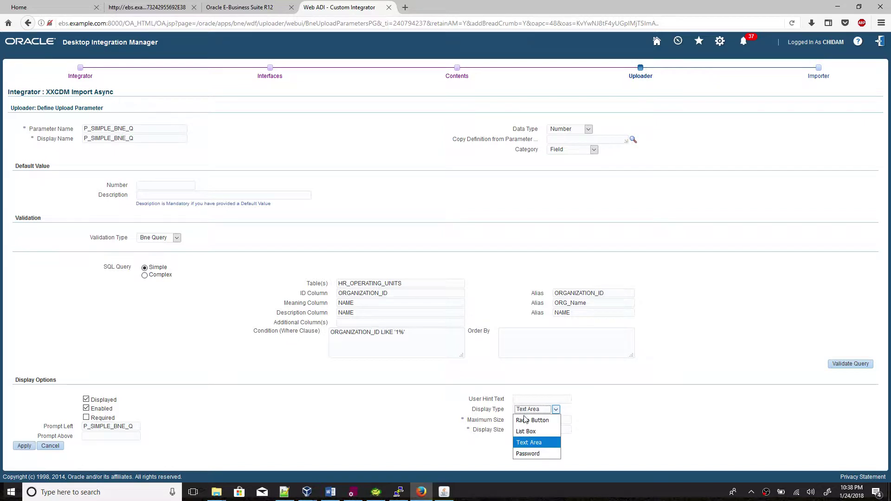
{"action": "left_click", "coordinate": [526, 432]}
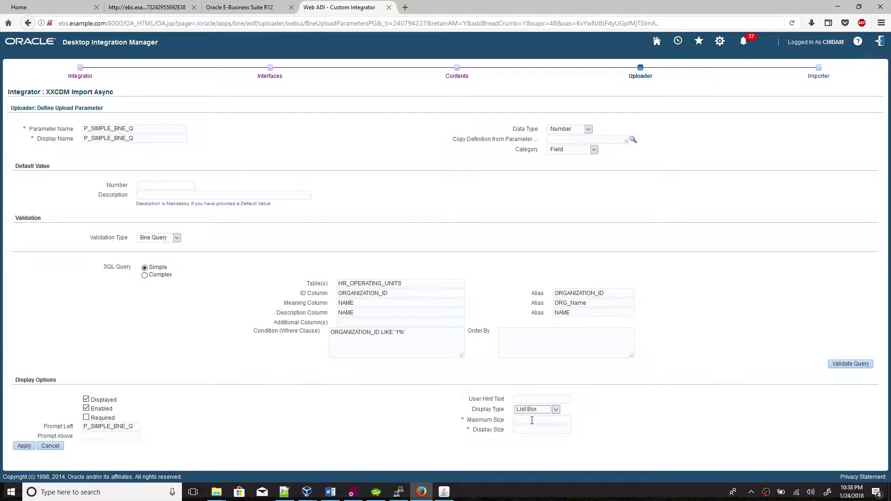
{"action": "left_click", "coordinate": [532, 421]}
Record P_SIMPLE_BNE_Q in the Notepad++ notes and save the parameter.
{"action": "left_click_drag", "start_coordinate": [148, 128], "coordinate": [51, 130]}
{"action": "key", "text": "ctrl+c"}
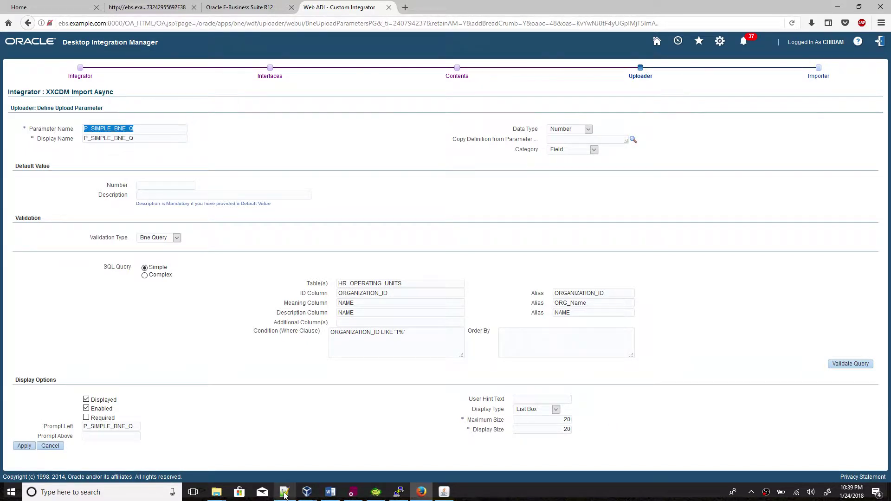
{"action": "left_click", "coordinate": [284, 492]}
{"action": "key", "text": "ctrl+v"}
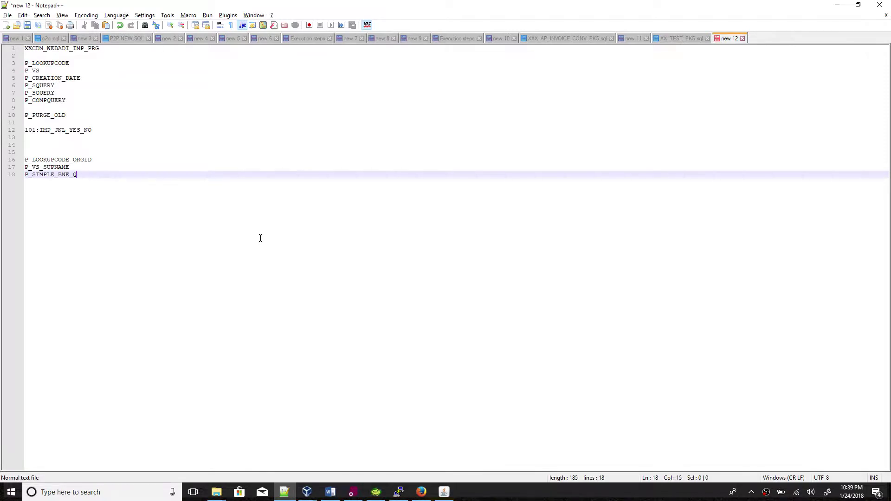
{"action": "key", "text": "alt+Tab"}
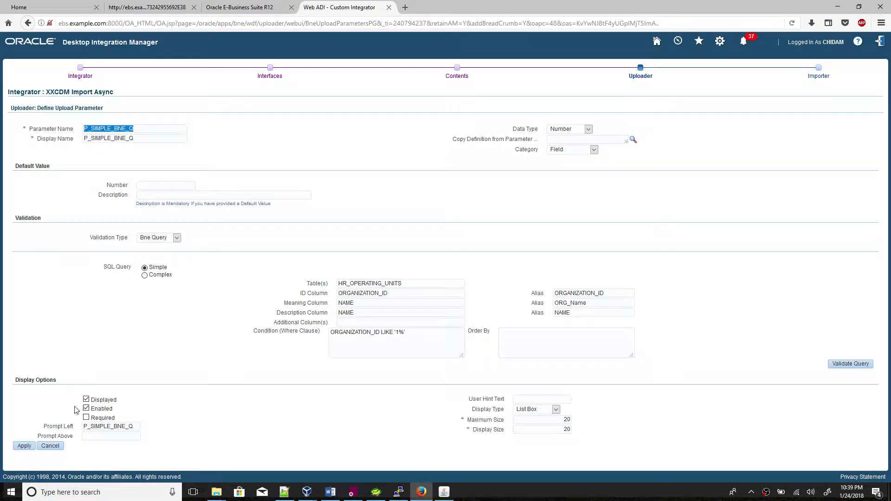
{"action": "left_click", "coordinate": [24, 446]}
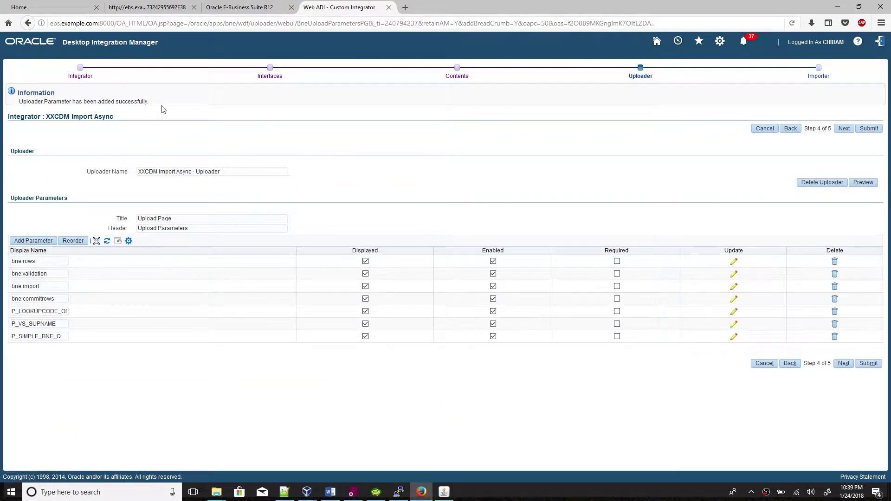
Add a new parameter named P_COMPLEX_BNE_Q, also used as display name and left prompt.
{"action": "left_click", "coordinate": [46, 242]}
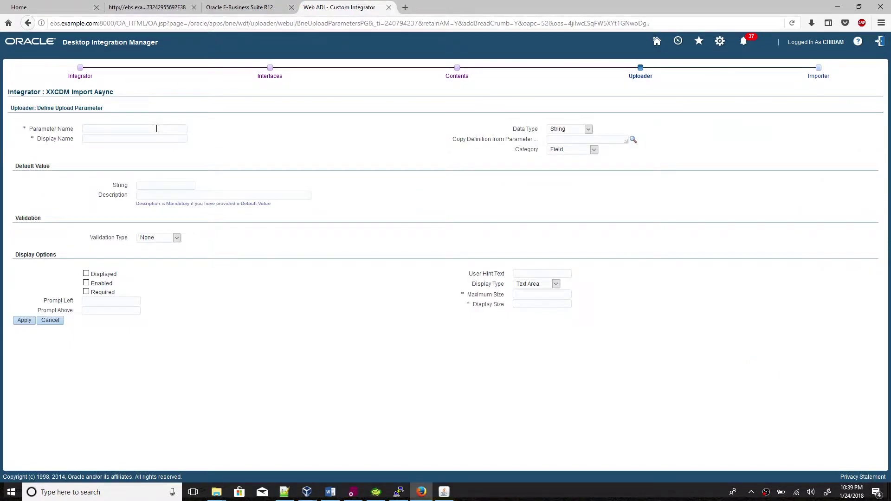
{"action": "key", "text": "alt+Tab"}
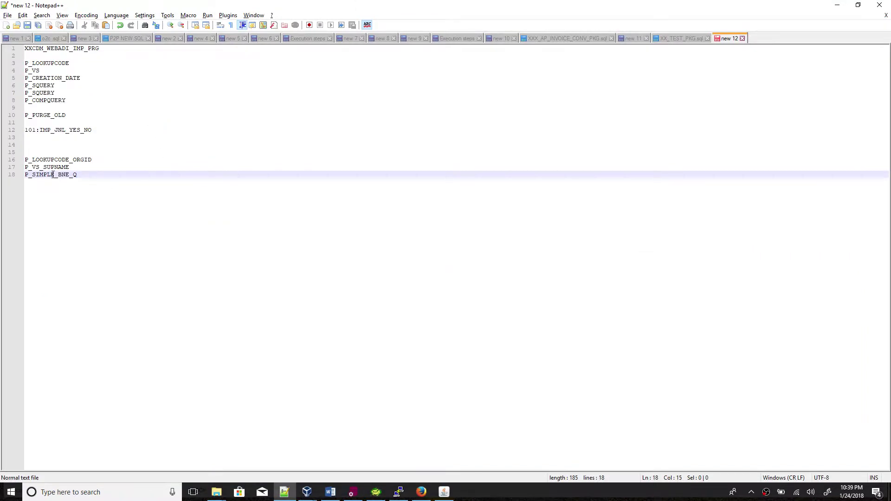
{"action": "double_click", "coordinate": [53, 174]}
{"action": "key", "text": "ctrl+c"}
{"action": "key", "text": "alt+Tab"}
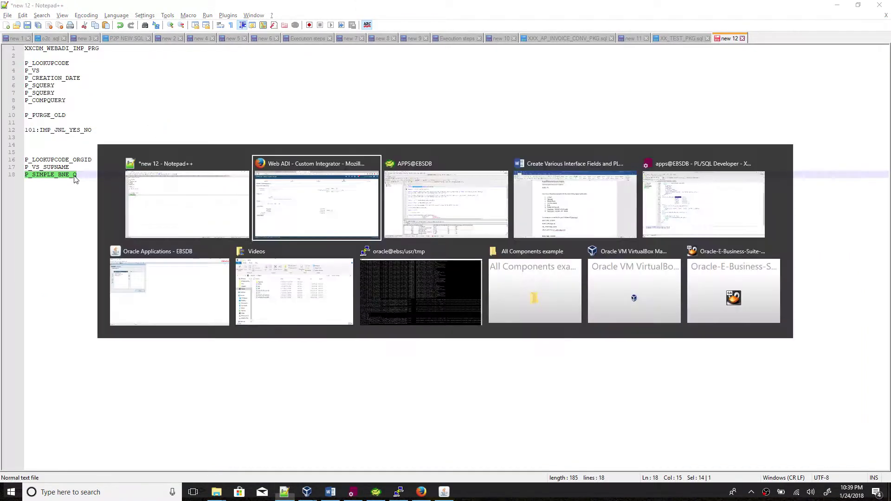
{"action": "key", "text": "ctrl+v"}
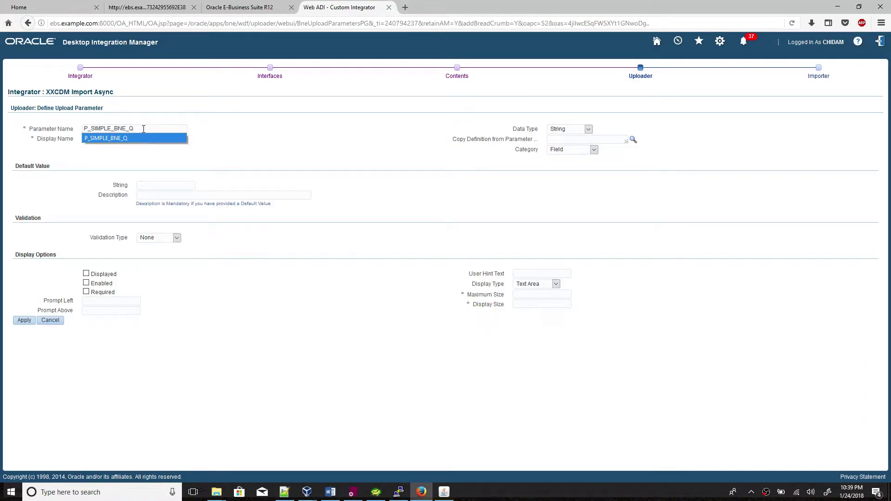
{"action": "left_click", "coordinate": [143, 129]}
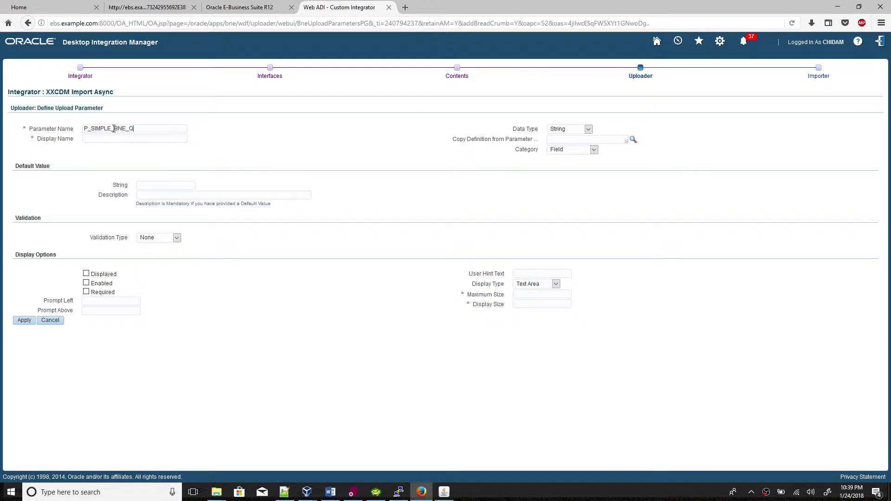
{"action": "left_click_drag", "start_coordinate": [112, 129], "coordinate": [93, 130]}
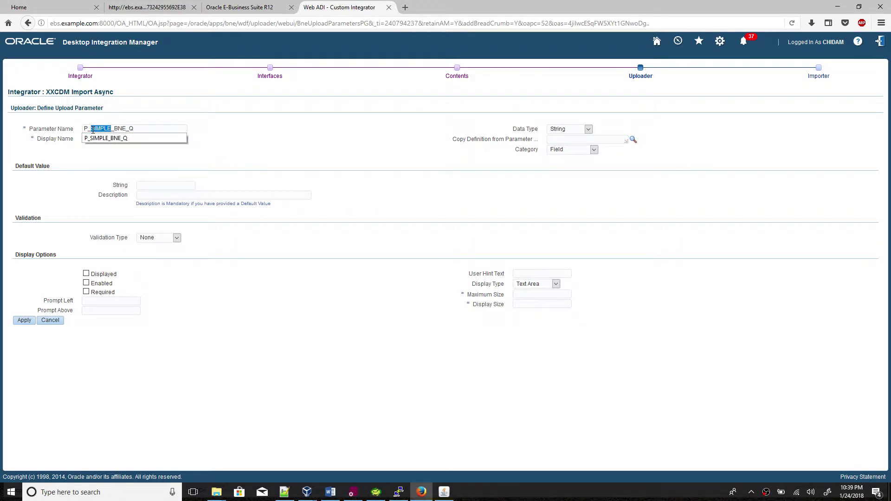
{"action": "type", "text": "COMPLEX"}
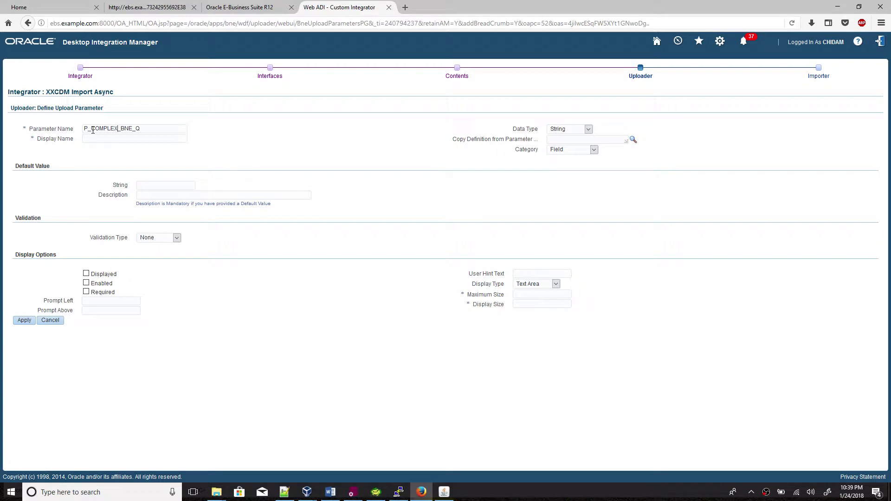
{"action": "left_click_drag", "start_coordinate": [144, 129], "coordinate": [83, 129]}
{"action": "key", "text": "ctrl+c"}
{"action": "left_click", "coordinate": [128, 140]}
{"action": "key", "text": "ctrl+v"}
{"action": "left_click", "coordinate": [117, 302]}
{"action": "key", "text": "ctrl+v"}
Make P_COMPLEX_BNE_Q displayed and enabled, validated by a complex Bne Query.
{"action": "left_click", "coordinate": [86, 274]}
{"action": "left_click", "coordinate": [86, 283]}
{"action": "left_click", "coordinate": [158, 238]}
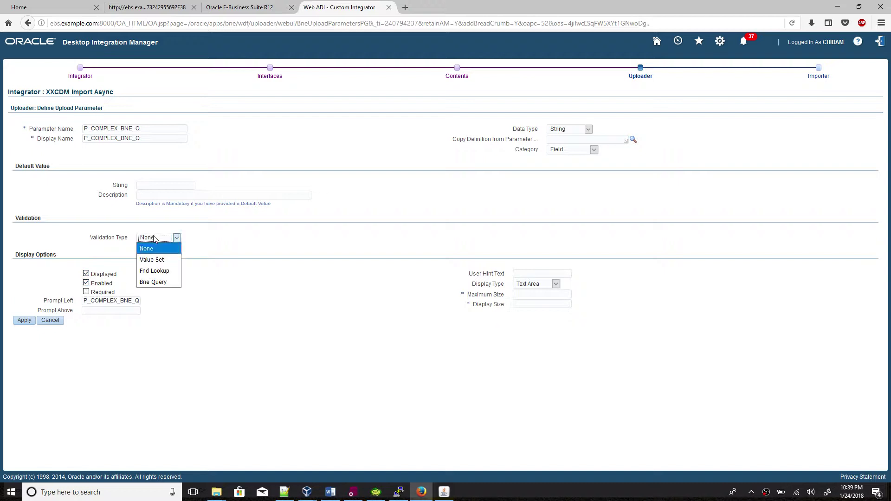
{"action": "left_click", "coordinate": [153, 282]}
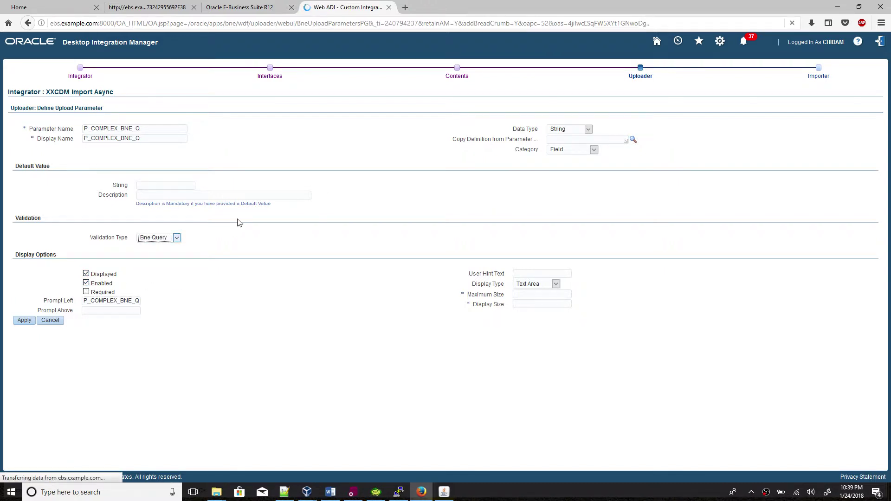
{"action": "left_click", "coordinate": [145, 276]}
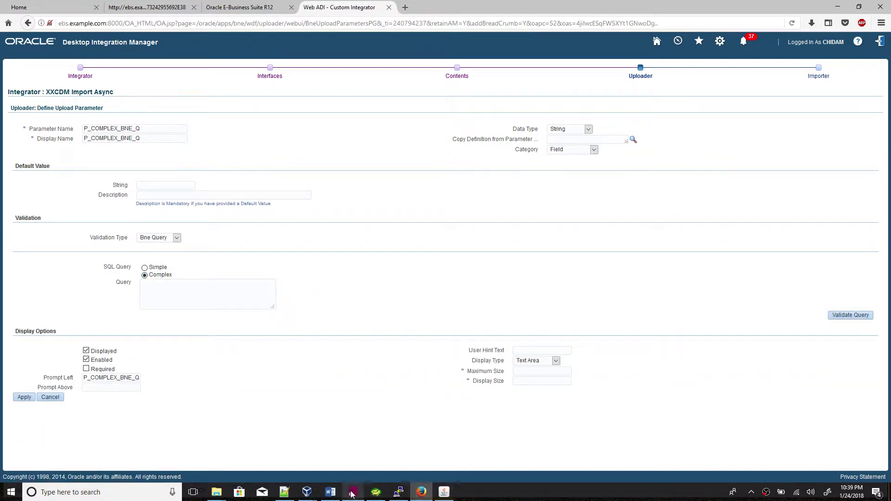
Run the distinct vendor site code query in Toad and copy its two lines.
{"action": "left_click", "coordinate": [374, 492]}
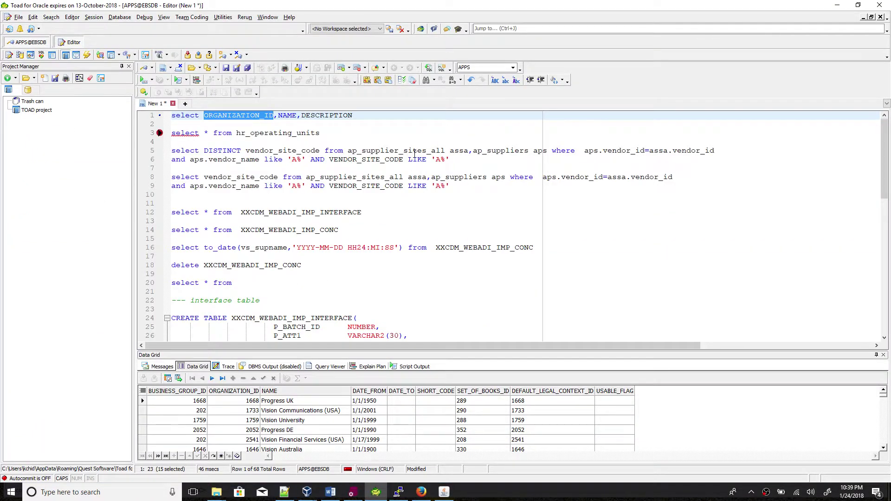
{"action": "left_click", "coordinate": [413, 151]}
{"action": "key", "text": "F9"}
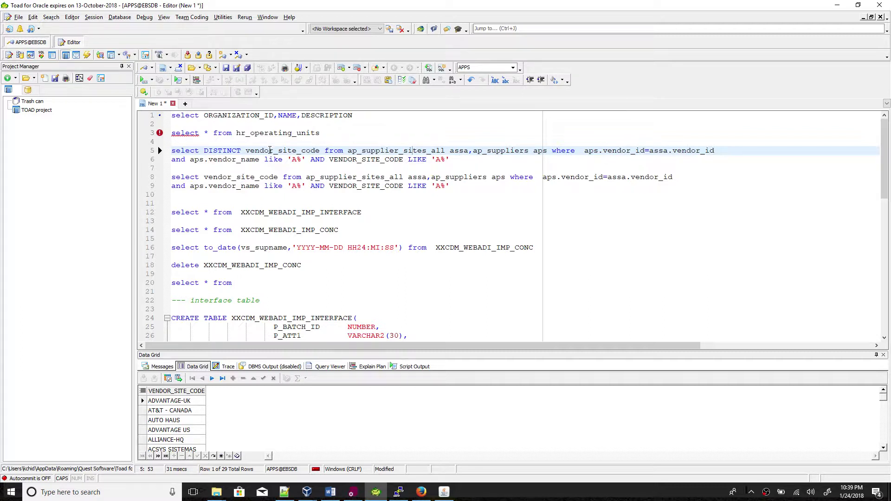
{"action": "left_click_drag", "start_coordinate": [449, 160], "coordinate": [170, 153]}
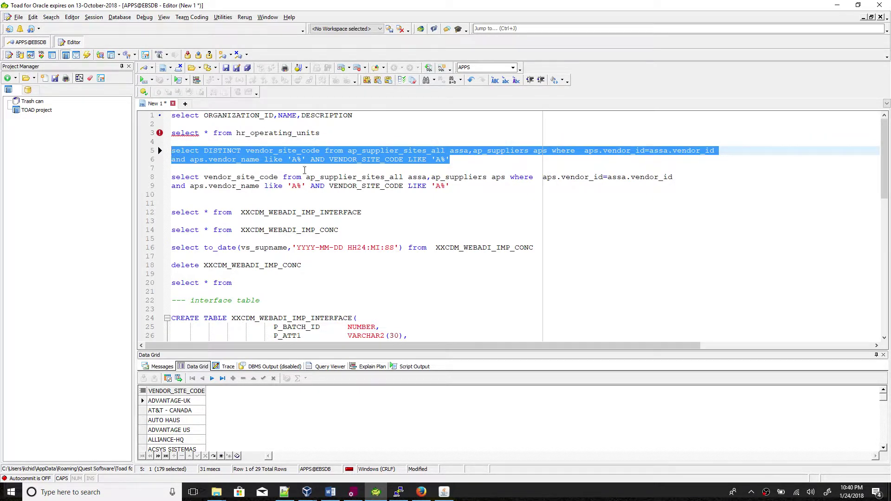
{"action": "key", "text": "alt+Tab"}
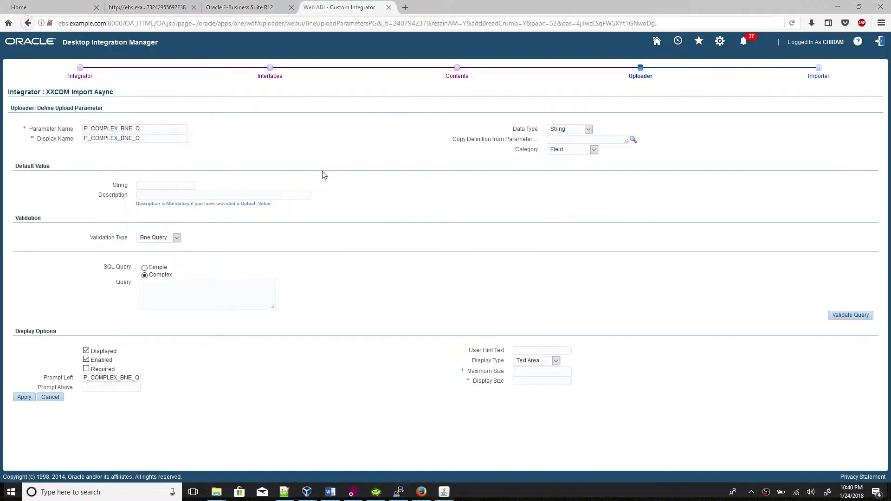
Paste the vendor site code query and confirm it is a valid SQL query.
{"action": "left_click", "coordinate": [209, 291]}
{"action": "key", "text": "ctrl+v"}
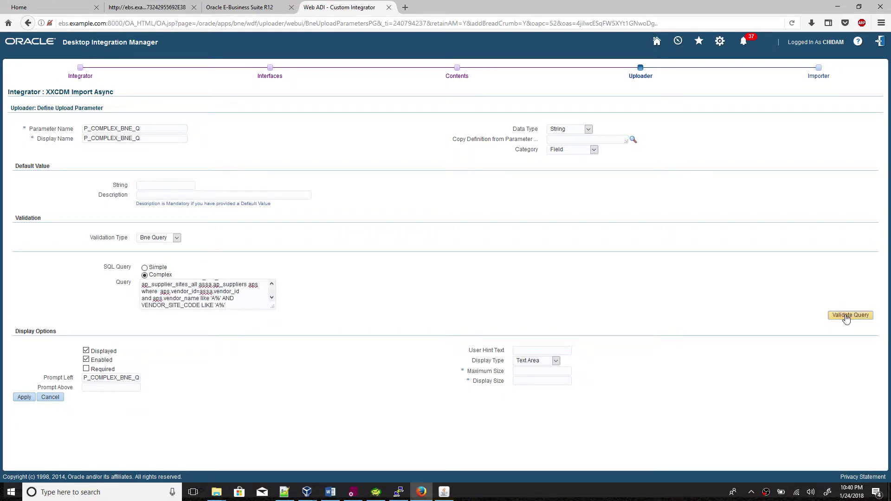
{"action": "left_click", "coordinate": [850, 315]}
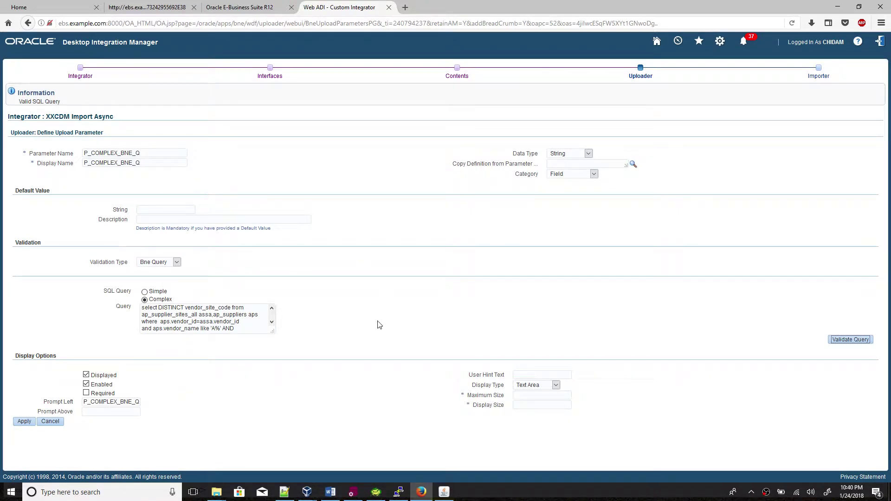
Set Maximum Size and Display Size to 20 and select the parameter name.
{"action": "left_click", "coordinate": [525, 396]}
{"action": "type", "text": "20"}
{"action": "left_click", "coordinate": [542, 408]}
{"action": "type", "text": "20"}
{"action": "left_click_drag", "start_coordinate": [148, 152], "coordinate": [66, 151]}
{"action": "key", "text": "ctrl+c"}
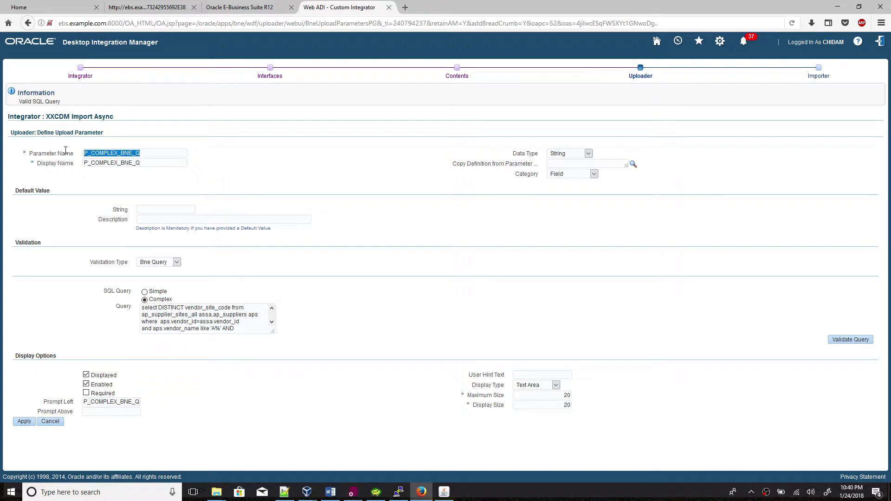
Add a 'P_COMPLEX_BNE_Q -- VENDOR SITE' line to the Notepad++ notes.
{"action": "left_click", "coordinate": [285, 492]}
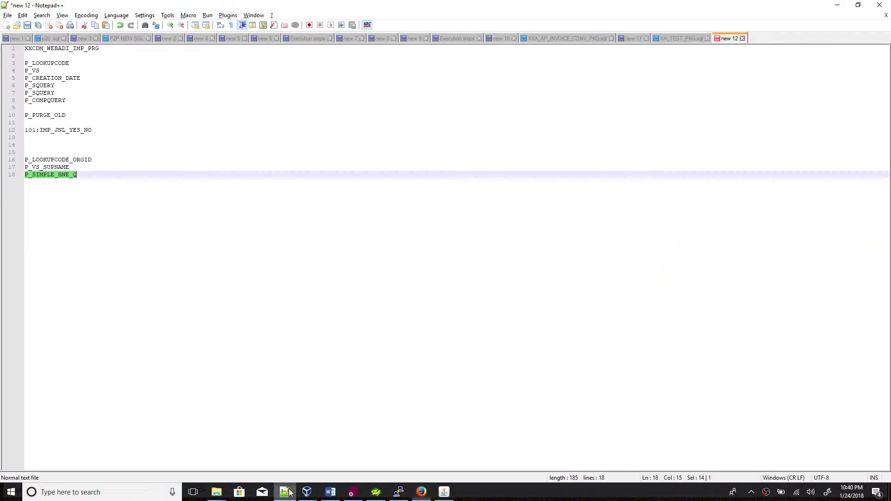
{"action": "left_click", "coordinate": [250, 260]}
{"action": "key", "text": "Return"}
{"action": "key", "text": "ctrl+v"}
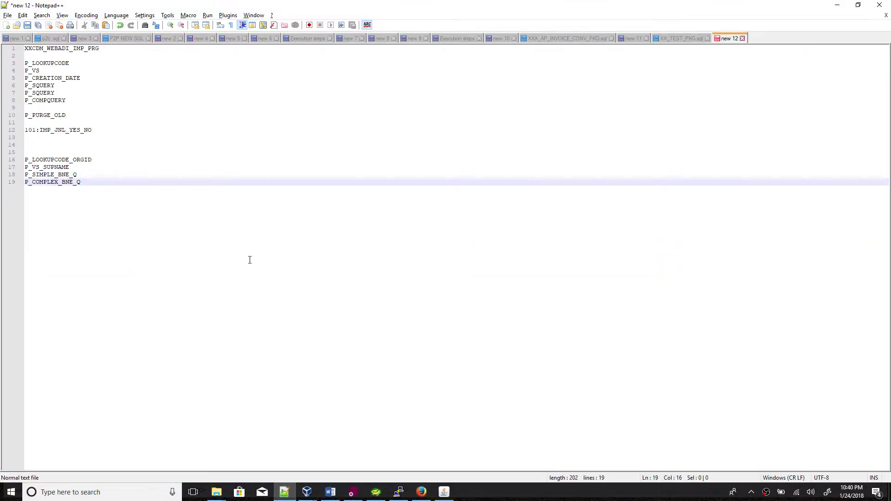
{"action": "type", "text": "--"}
{"action": "key", "text": "alt+Tab"}
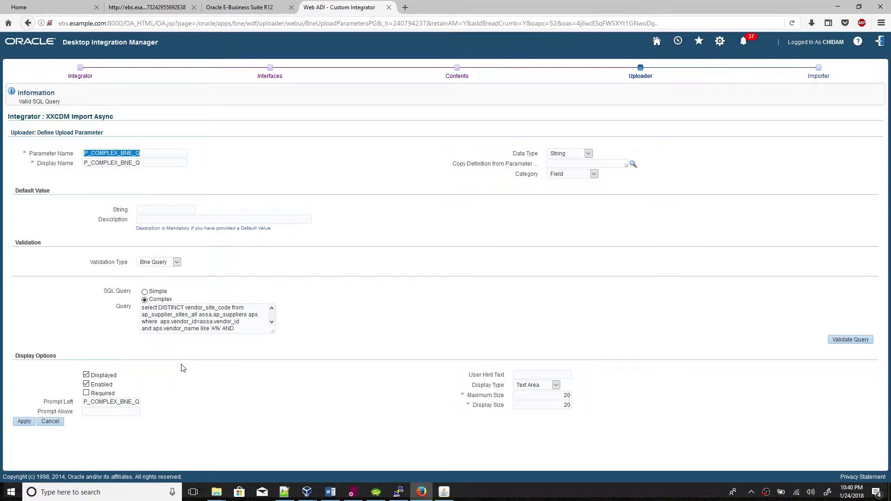
{"action": "key", "text": "alt+Tab"}
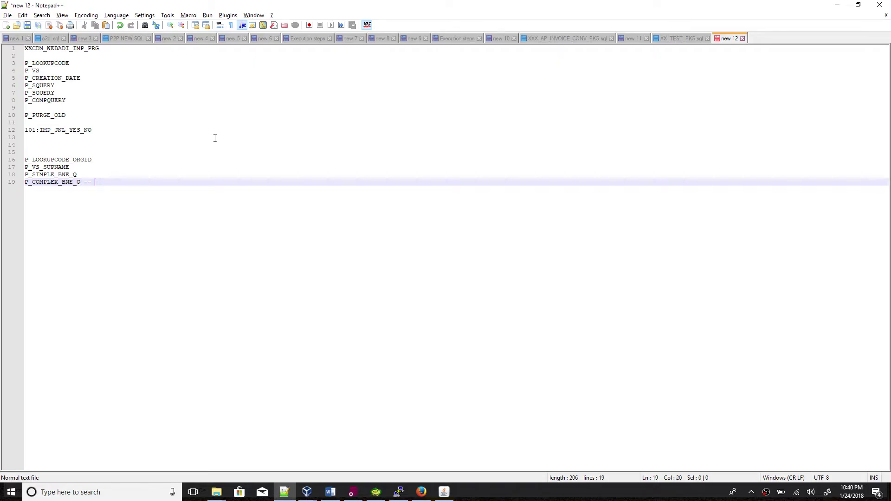
{"action": "type", "text": "VENDOR SITE"}
Annotate the earlier parameter lines with ORG ID and SUP NAME labels.
{"action": "left_click", "coordinate": [174, 174]}
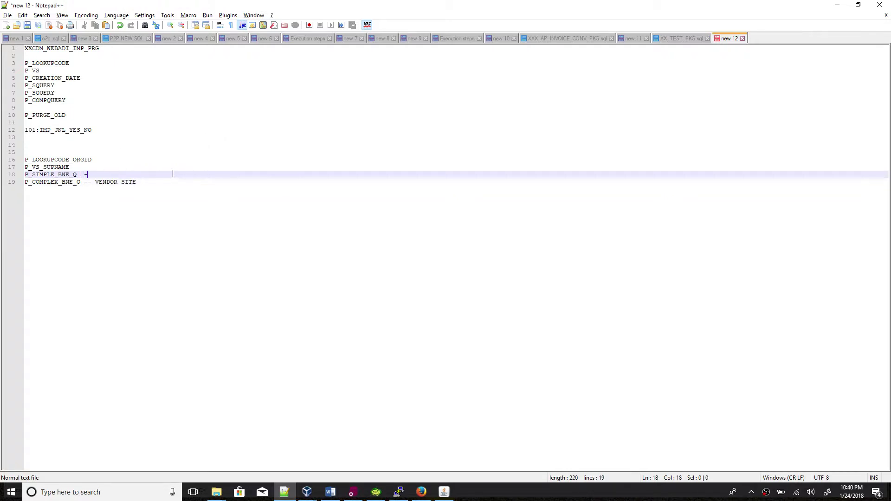
{"action": "type", "text": "-- R"}
{"action": "type", "text": "RG ID"}
{"action": "left_click", "coordinate": [131, 163]}
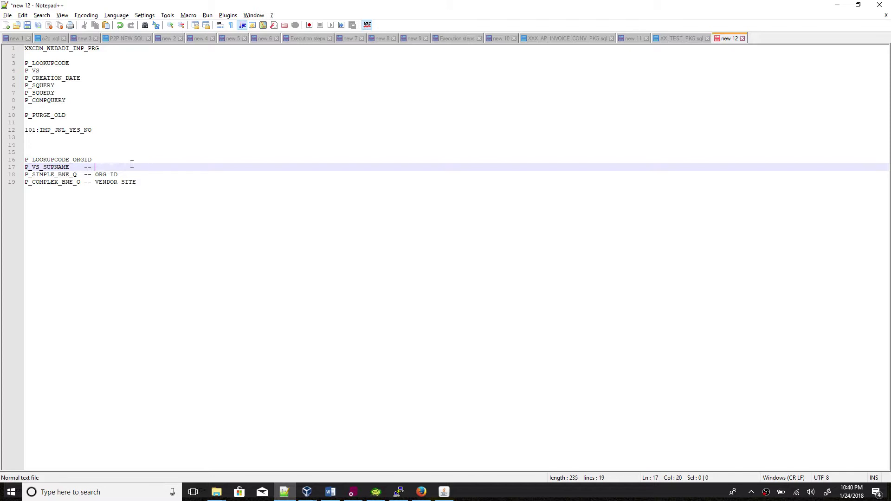
{"action": "type", "text": "SUP NAME"}
{"action": "left_click", "coordinate": [95, 160]}
{"action": "type", "text": "-- "}
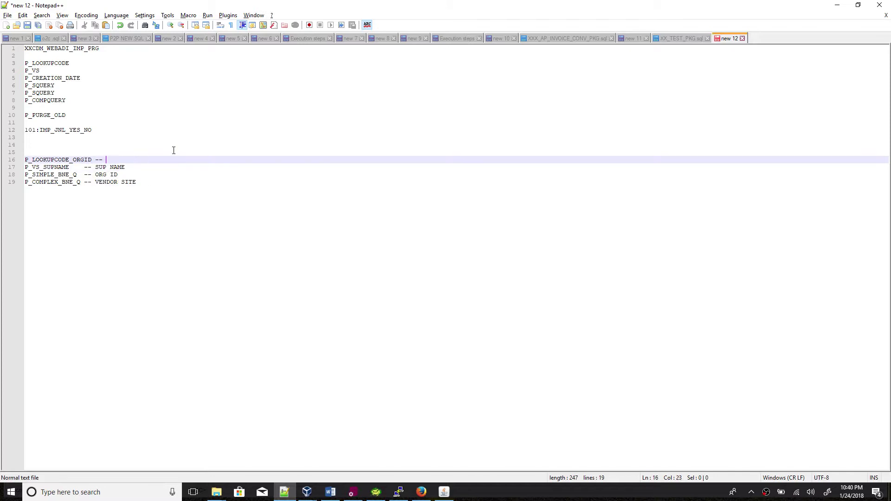
{"action": "type", "text": "ORG ID"}
{"action": "left_click", "coordinate": [229, 195]}
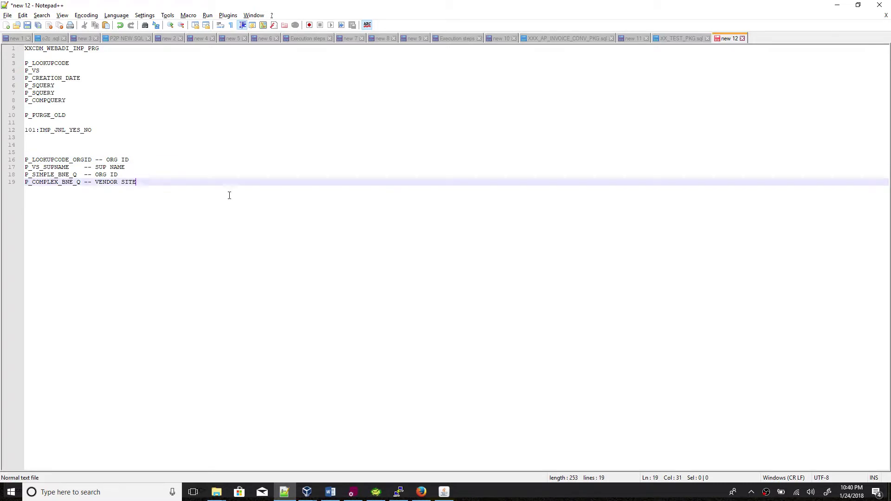
{"action": "key", "text": "alt+Tab"}
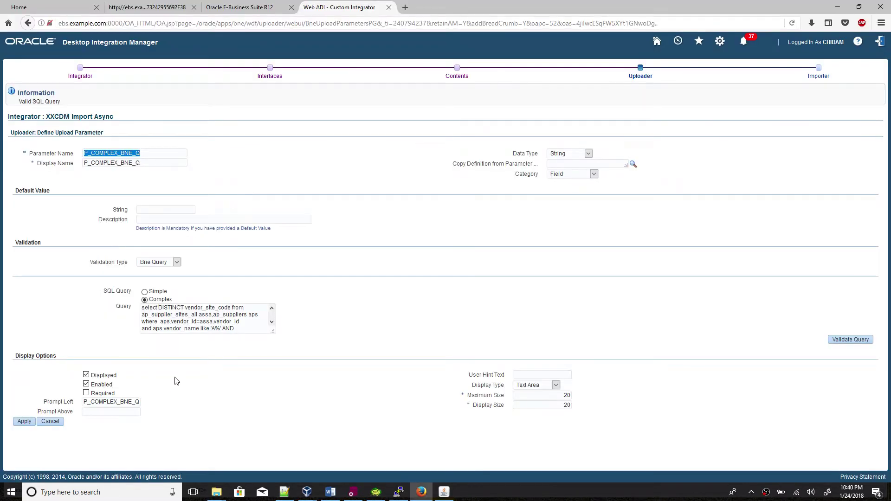
Save P_COMPLEX_BNE_Q, check the Word notes, and start another uploader parameter.
{"action": "left_click", "coordinate": [25, 422]}
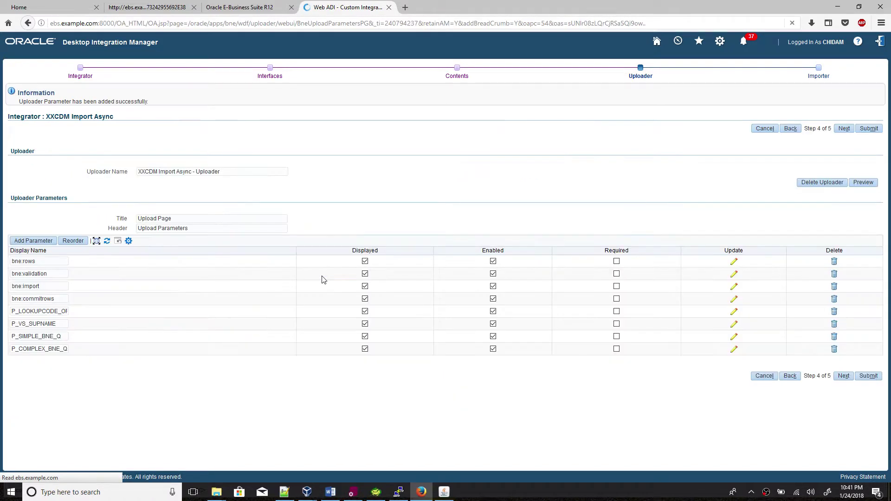
{"action": "left_click", "coordinate": [331, 492]}
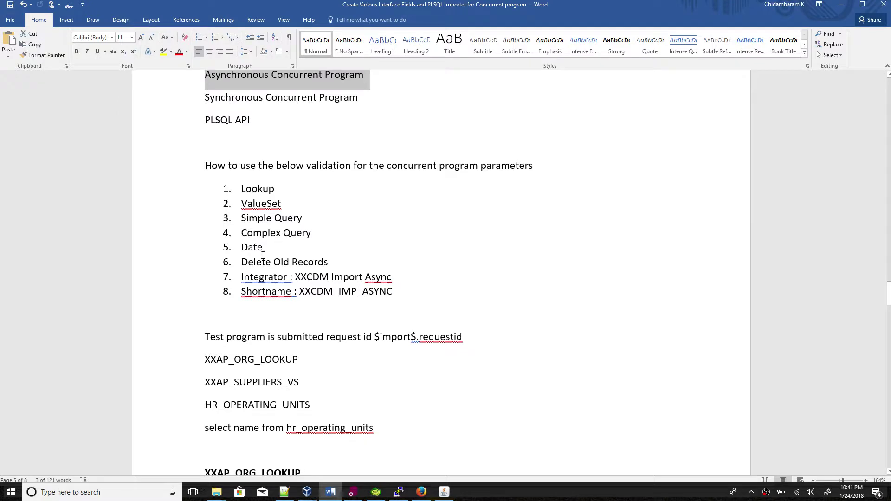
{"action": "left_click", "coordinate": [330, 492]}
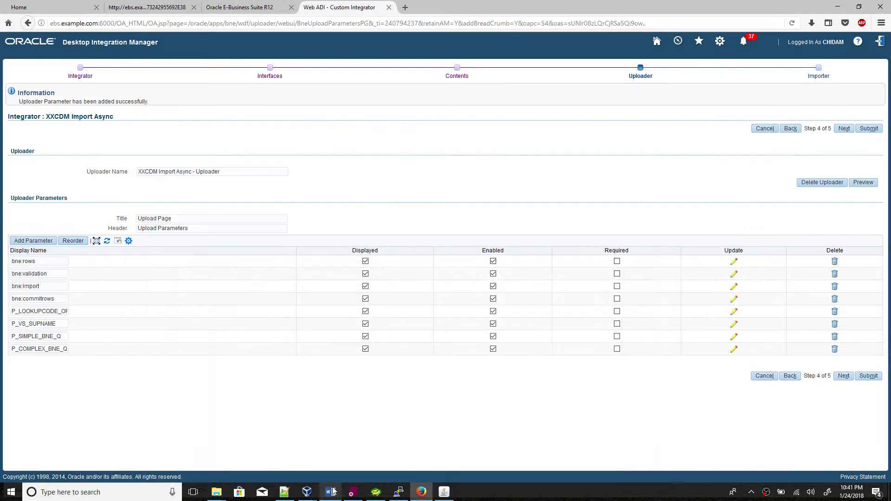
{"action": "left_click", "coordinate": [33, 242]}
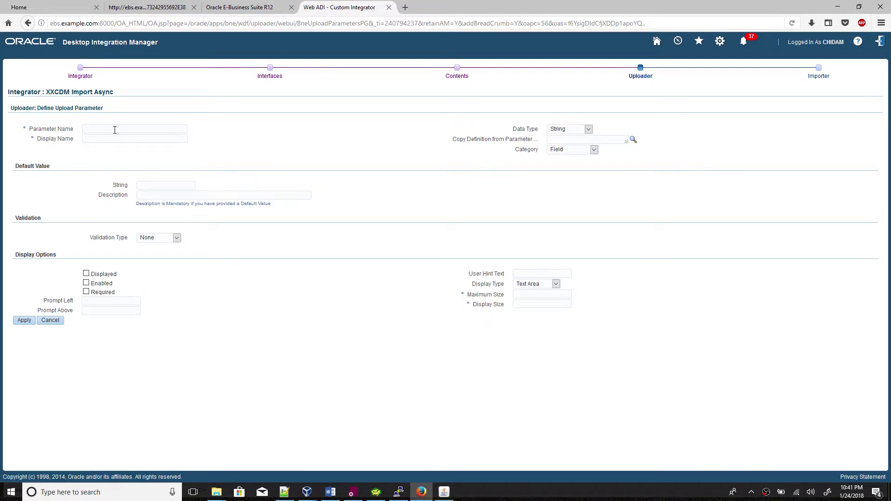
Enter P_CREATION_DATE as the parameter name, display name and left prompt.
{"action": "left_click", "coordinate": [115, 130]}
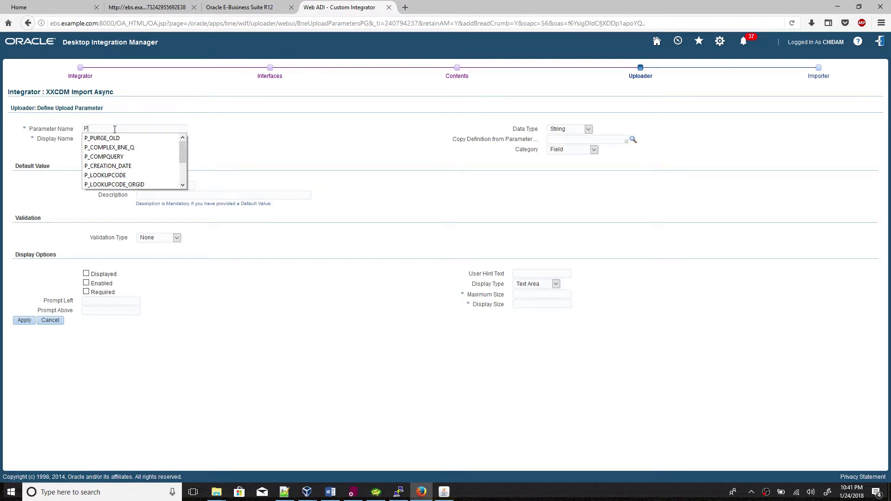
{"action": "type", "text": "P_CR"}
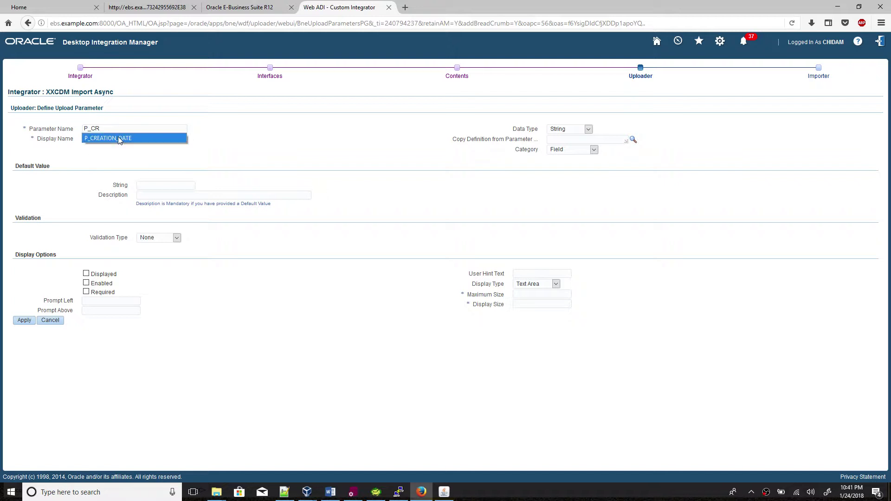
{"action": "left_click", "coordinate": [124, 139]}
{"action": "left_click", "coordinate": [52, 128]}
{"action": "key", "text": "ctrl+c"}
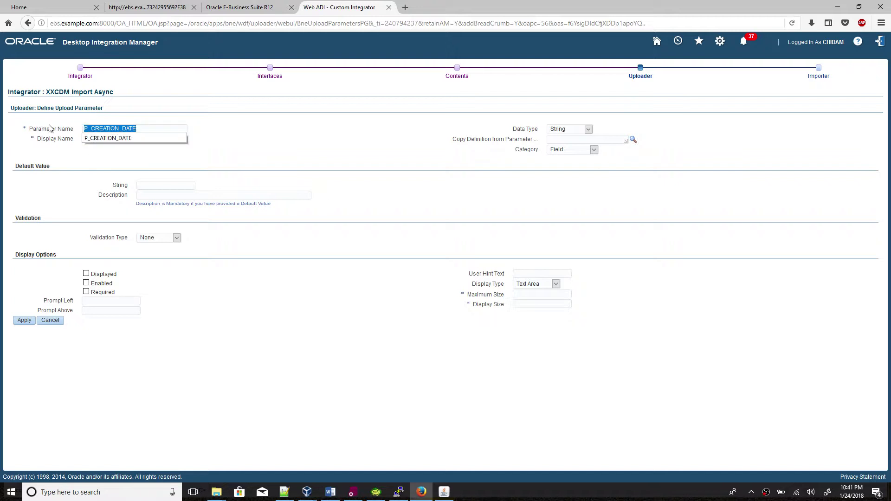
{"action": "left_click", "coordinate": [100, 142]}
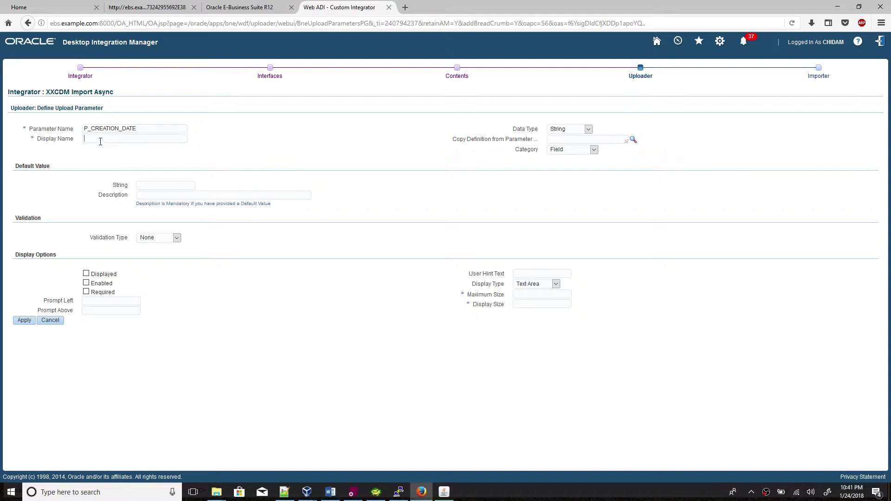
{"action": "key", "text": "ctrl+v"}
{"action": "left_click", "coordinate": [272, 125]}
{"action": "key", "text": "ctrl+v"}
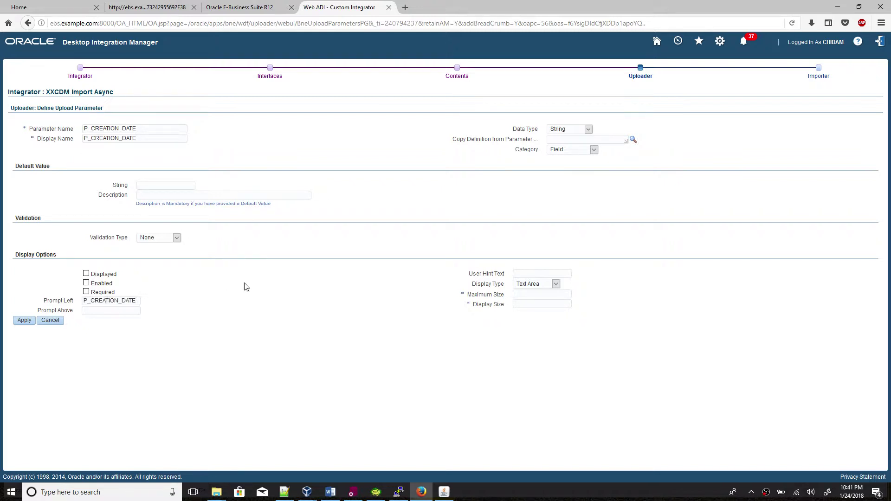
Set the data type to Date with no default, and make it displayed and enabled.
{"action": "left_click", "coordinate": [566, 130]}
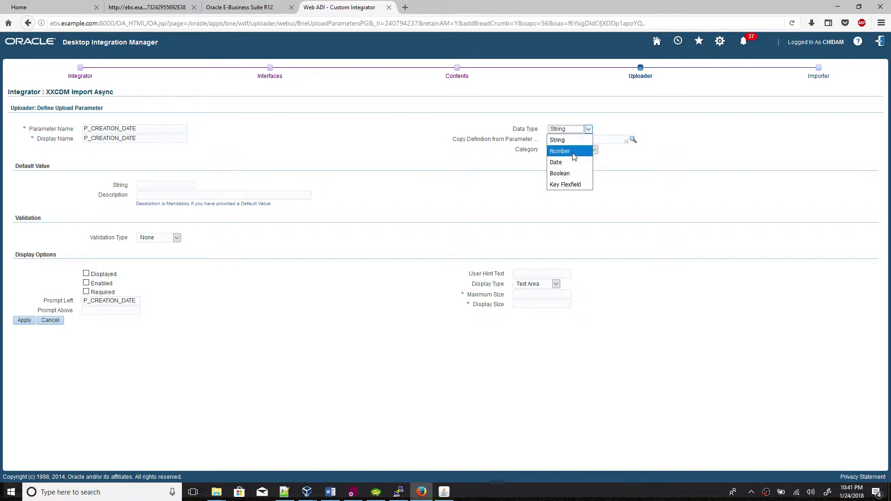
{"action": "left_click", "coordinate": [575, 163]}
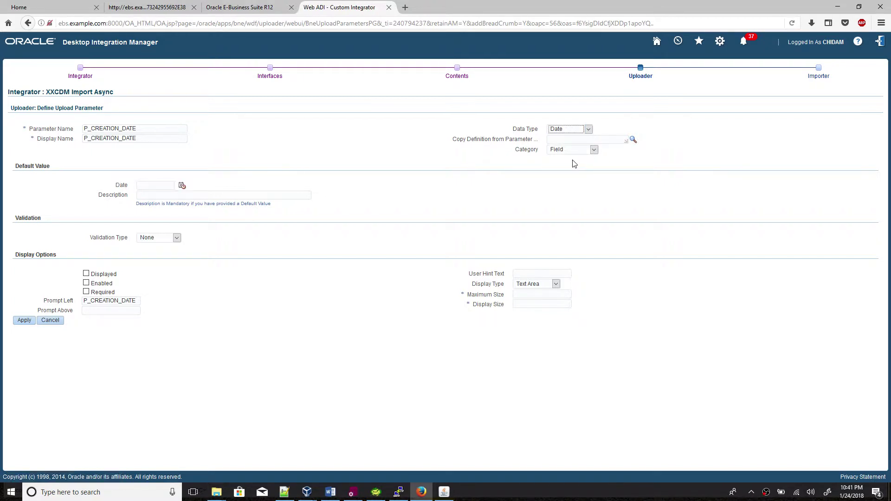
{"action": "left_click", "coordinate": [182, 185]}
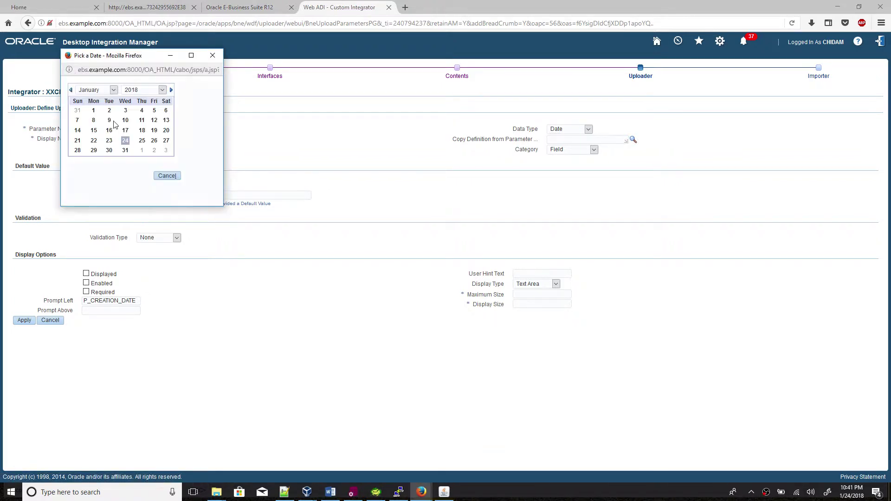
{"action": "left_click", "coordinate": [212, 55]}
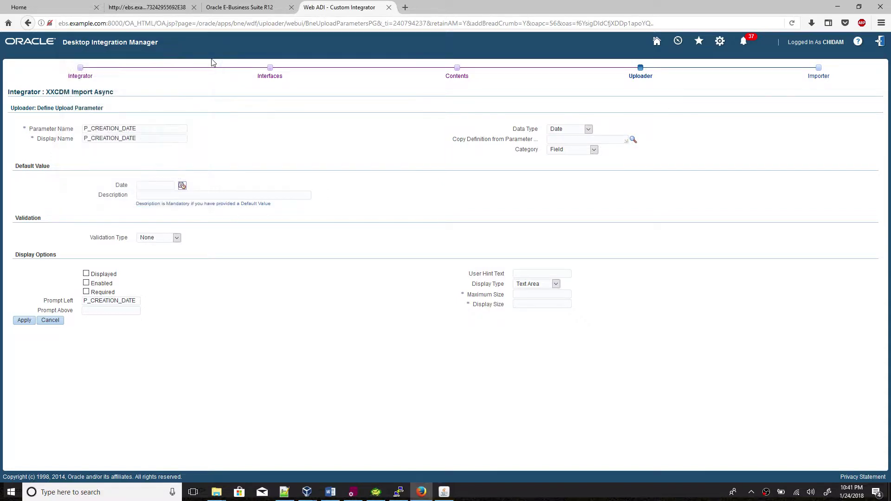
{"action": "left_click", "coordinate": [86, 275]}
{"action": "left_click", "coordinate": [87, 283]}
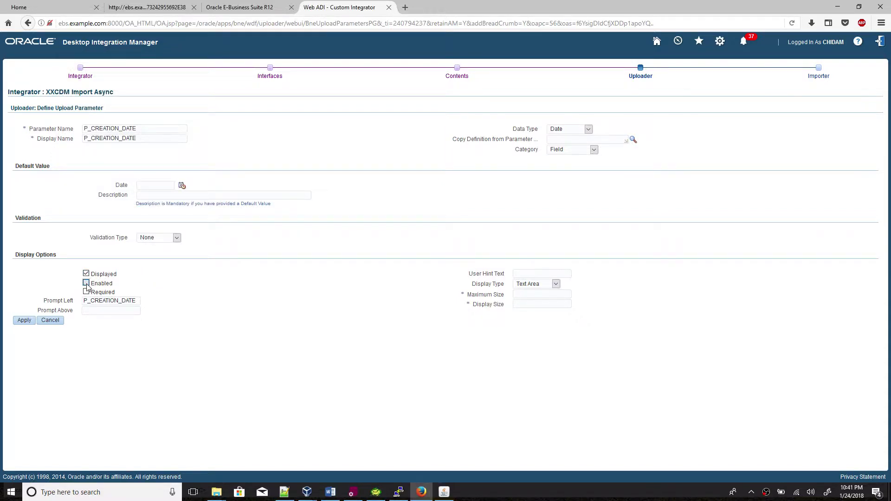
Keep Text Area display with maximum and display size 15, then copy the parameter name.
{"action": "left_click", "coordinate": [528, 290]}
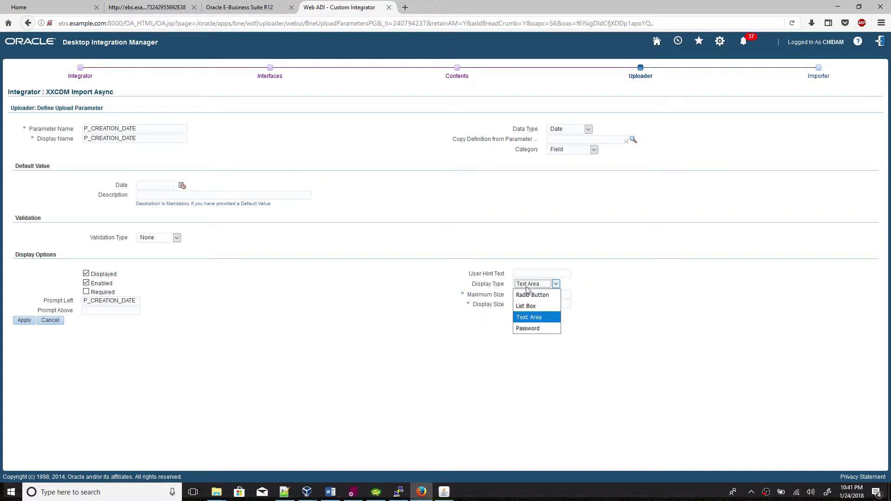
{"action": "left_click", "coordinate": [659, 313]}
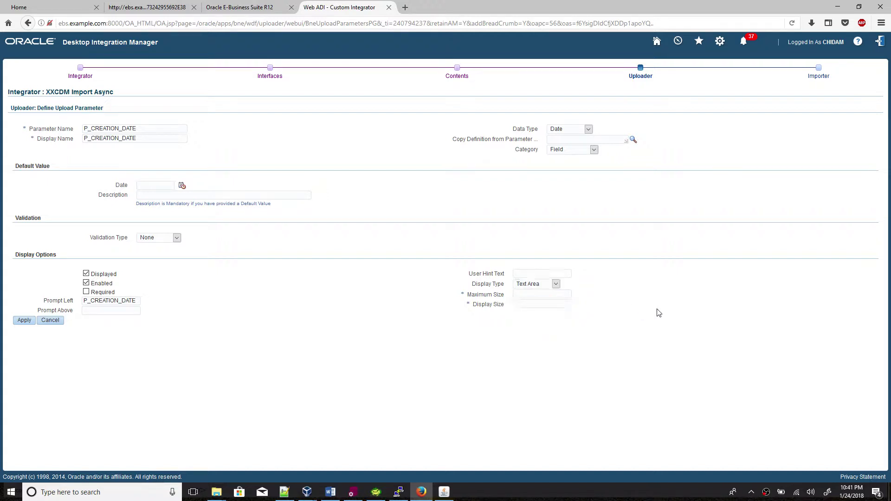
{"action": "left_click", "coordinate": [536, 295]}
{"action": "type", "text": "15"}
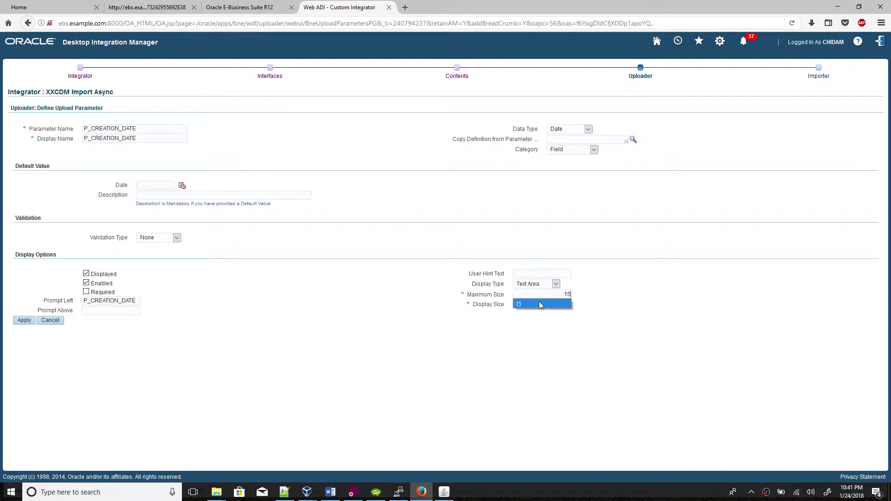
{"action": "left_click", "coordinate": [544, 305]}
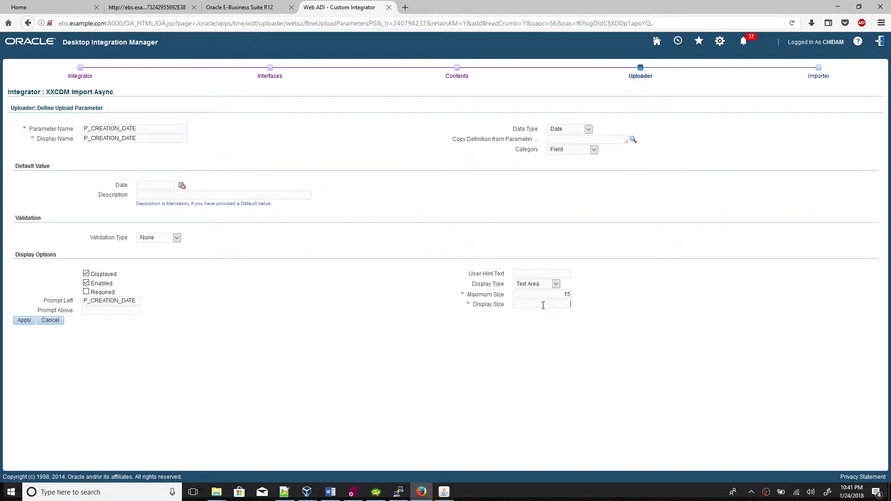
{"action": "type", "text": "15"}
{"action": "left_click", "coordinate": [645, 307]}
{"action": "double_click", "coordinate": [127, 129]}
{"action": "key", "text": "ctrl+c"}
Add a 'P_CREATION_DATE -- CREATION DATE' line to the Notepad++ notes.
{"action": "left_click", "coordinate": [284, 492]}
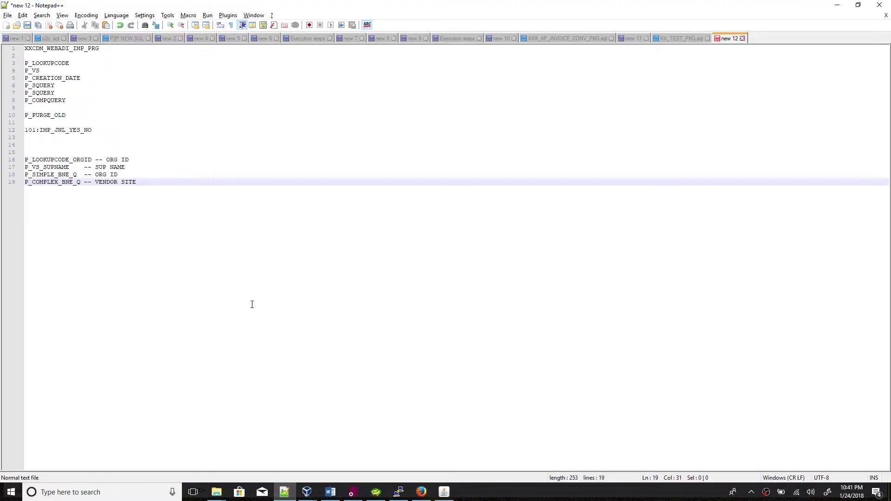
{"action": "key", "text": "Return"}
{"action": "key", "text": "ctrl+v"}
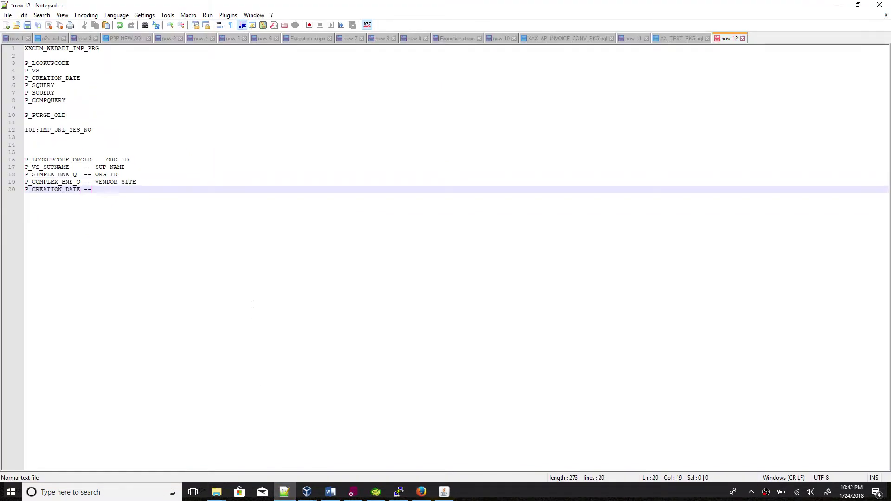
{"action": "type", "text": "-- CREATION DATE"}
{"action": "key", "text": "Return"}
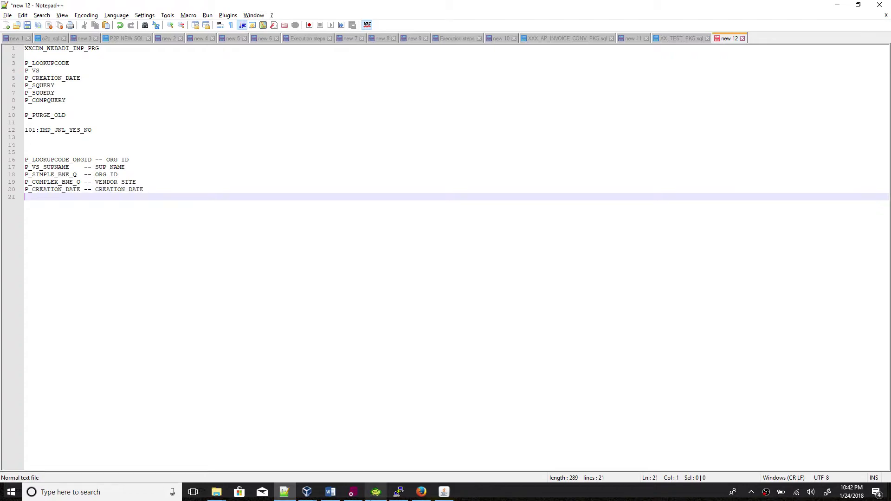
{"action": "left_click", "coordinate": [331, 493]}
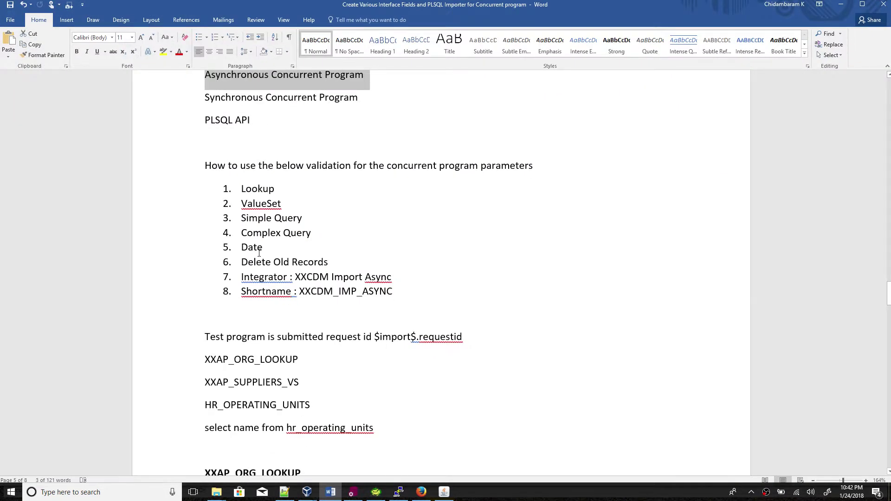
{"action": "key", "text": "alt+Tab"}
Save P_CREATION_DATE, glance at the reference notes, and start another uploader parameter.
{"action": "left_click", "coordinate": [421, 491]}
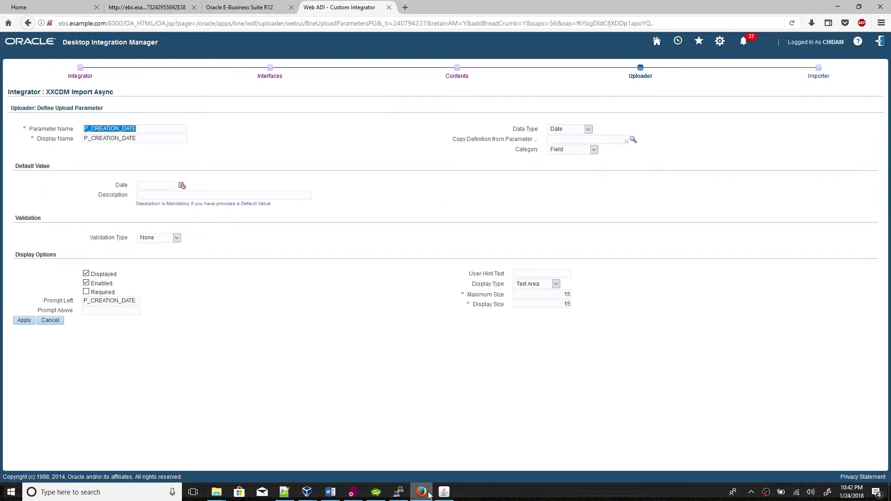
{"action": "left_click", "coordinate": [24, 320]}
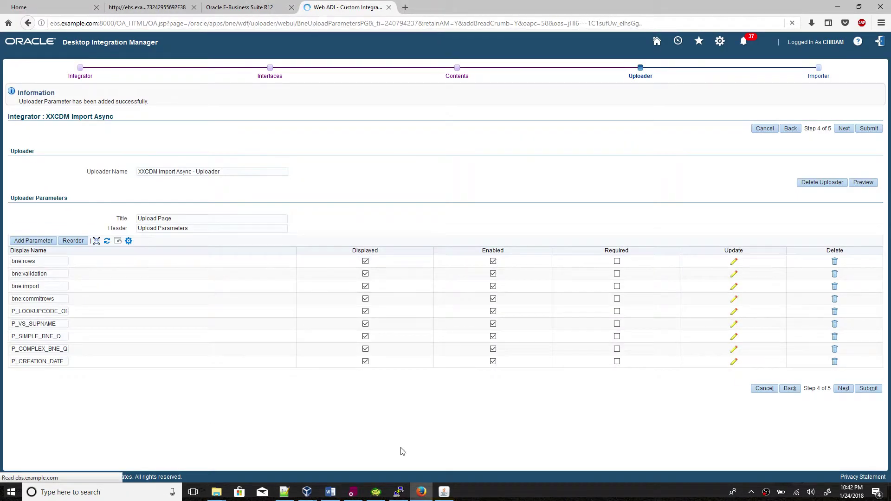
{"action": "left_click", "coordinate": [421, 492]}
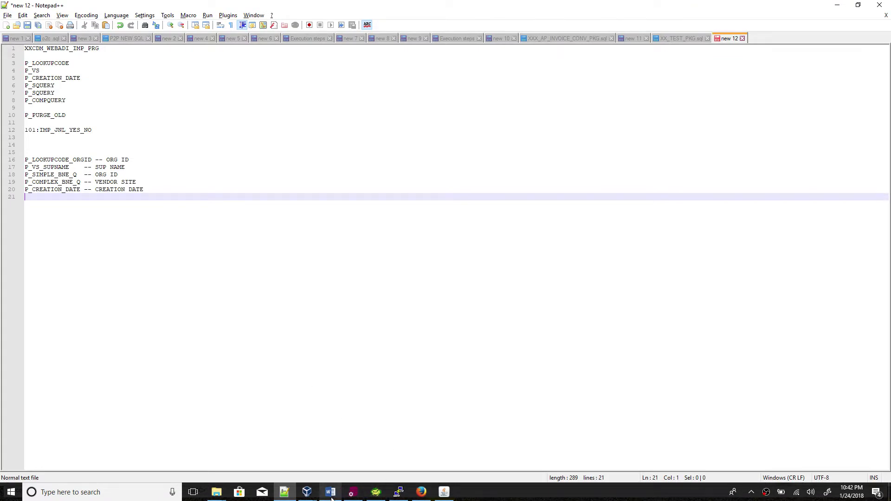
{"action": "left_click", "coordinate": [330, 491]}
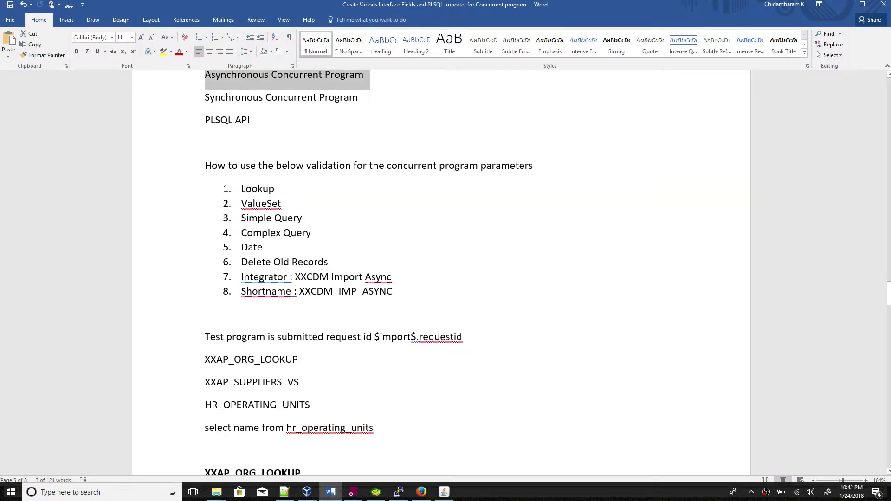
{"action": "left_click", "coordinate": [421, 491]}
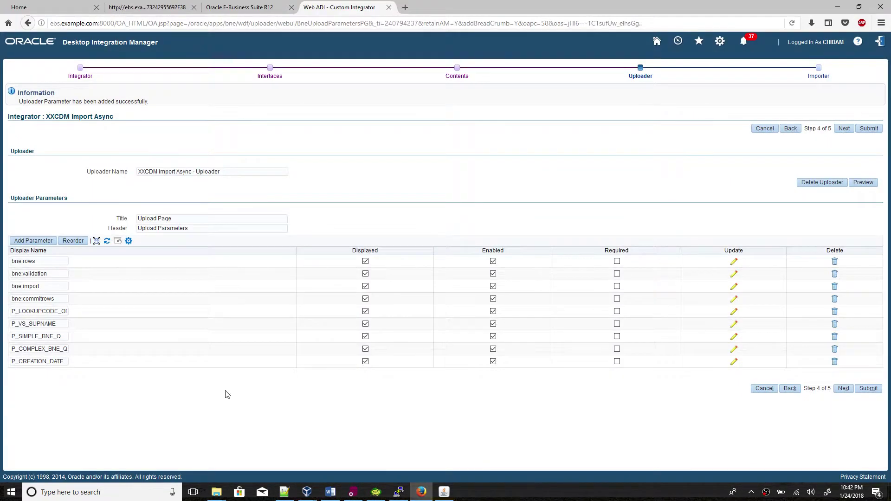
{"action": "left_click", "coordinate": [43, 242]}
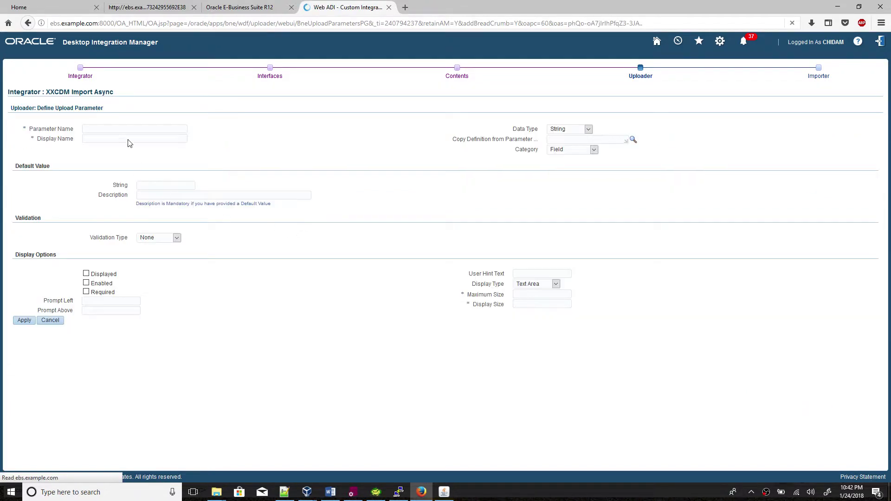
Name the parameter P_PURGE_OLD with display name 'Delete Old Records ?'.
{"action": "type", "text": "P"}
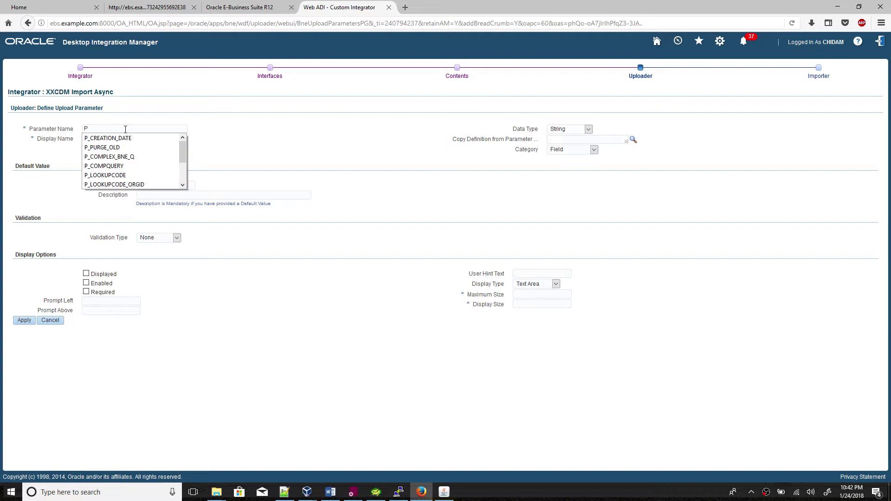
{"action": "type", "text": "_PURG"}
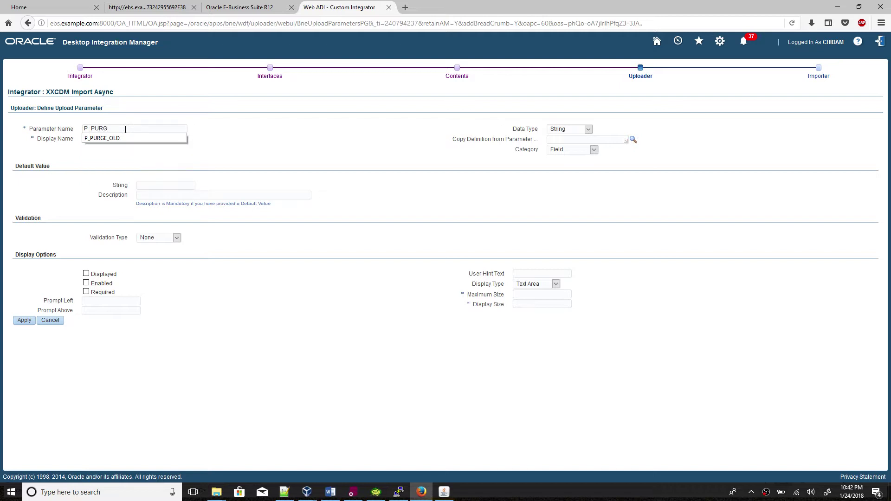
{"action": "type", "text": "E_OLD"}
{"action": "left_click", "coordinate": [73, 133]}
{"action": "double_click", "coordinate": [135, 125]}
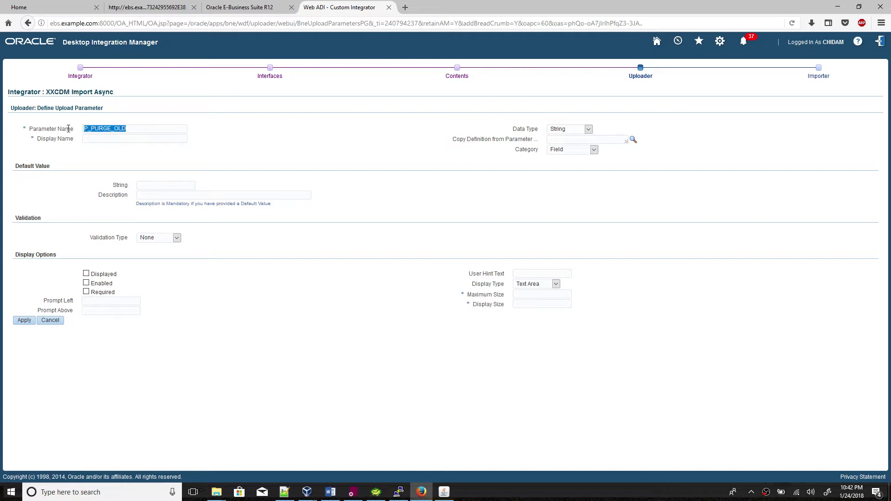
{"action": "left_click", "coordinate": [100, 138]}
{"action": "left_click", "coordinate": [101, 138]}
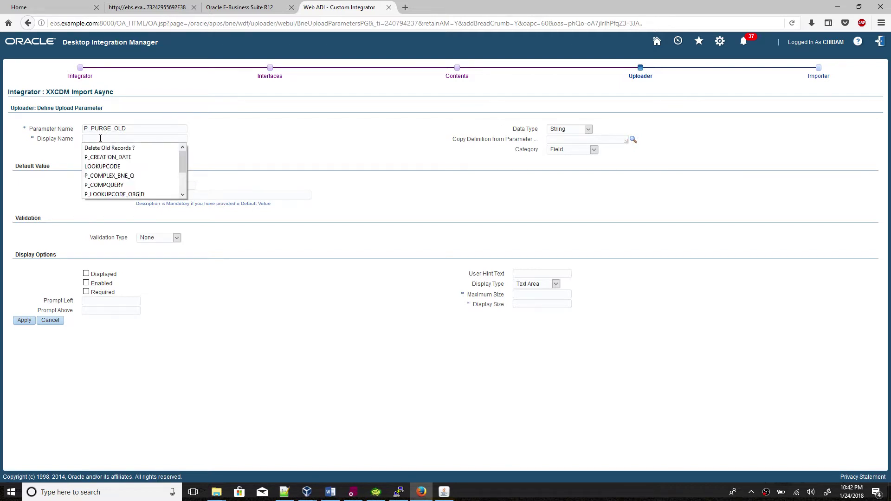
{"action": "type", "text": "d"}
{"action": "key", "text": "BackSpace"}
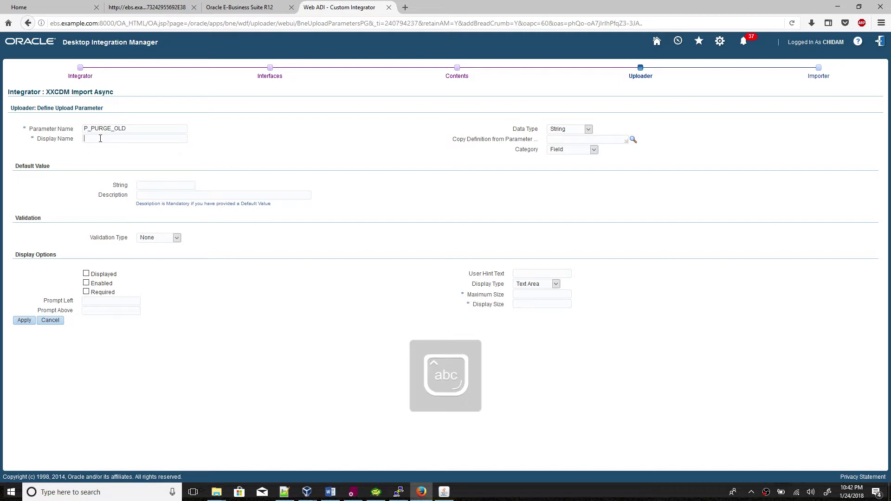
{"action": "type", "text": "Delete"}
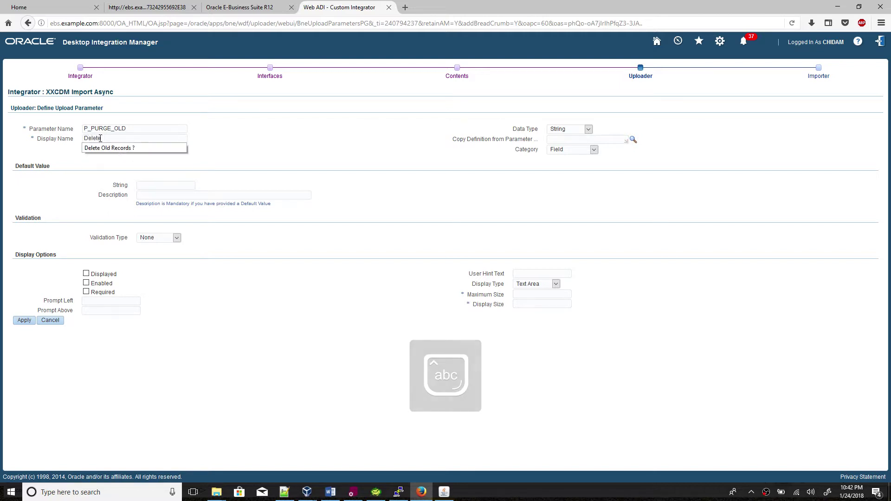
{"action": "type", "text": " O"}
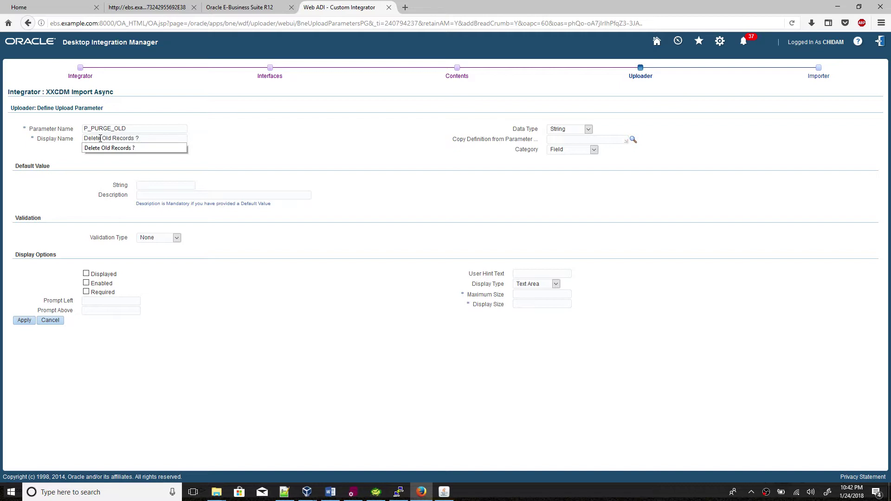
Copy 'Delete Old Records ?' into the left prompt and keep validation type None.
{"action": "left_click_drag", "start_coordinate": [142, 138], "coordinate": [53, 148]}
{"action": "key", "text": "ctrl+c"}
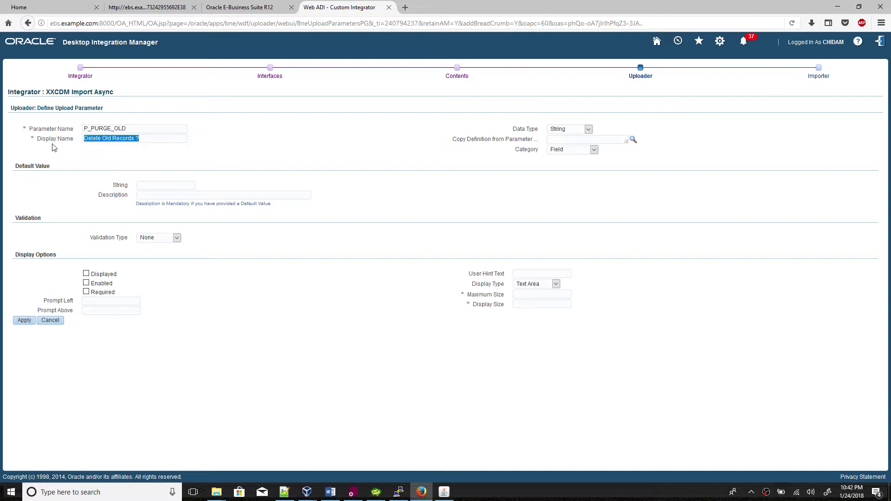
{"action": "left_click", "coordinate": [107, 302]}
{"action": "key", "text": "ctrl+v"}
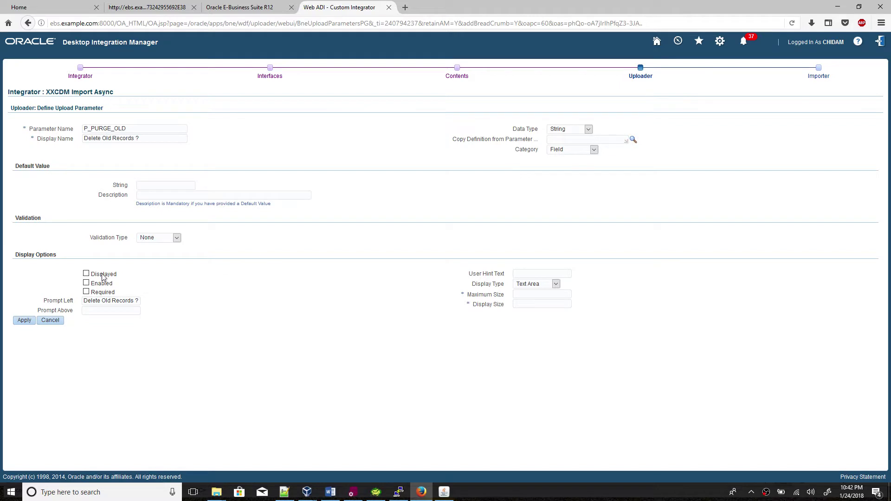
{"action": "left_click", "coordinate": [147, 241]}
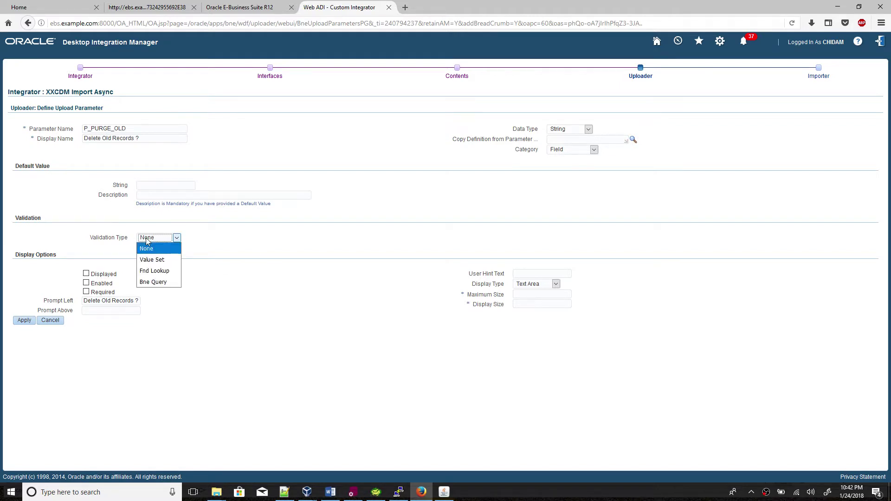
{"action": "left_click", "coordinate": [263, 246]}
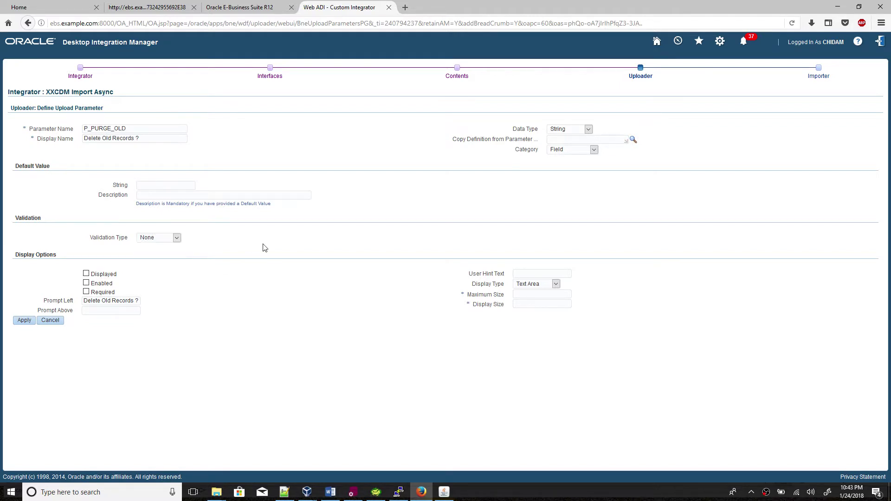
{"action": "left_click", "coordinate": [571, 132]}
Make P_PURGE_OLD a Boolean defaulting to No, with description No, displayed and enabled.
{"action": "left_click", "coordinate": [561, 173]}
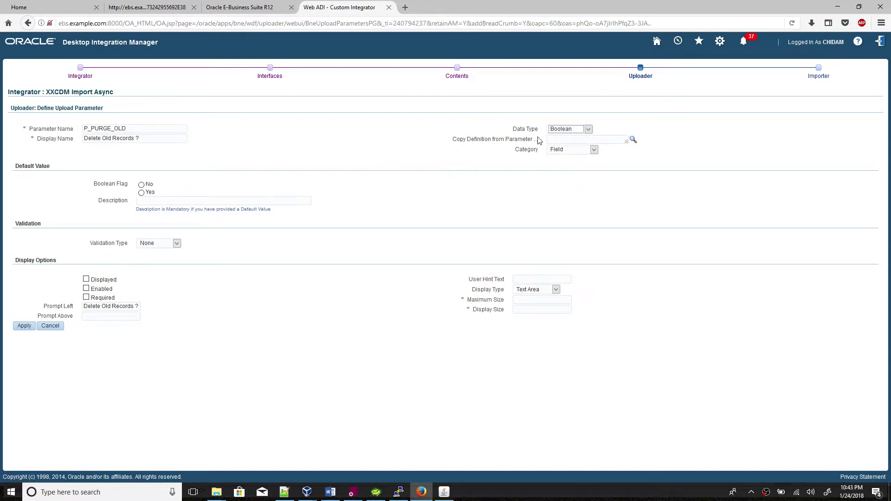
{"action": "left_click", "coordinate": [141, 184]}
{"action": "left_click", "coordinate": [149, 201]}
{"action": "type", "text": "No"}
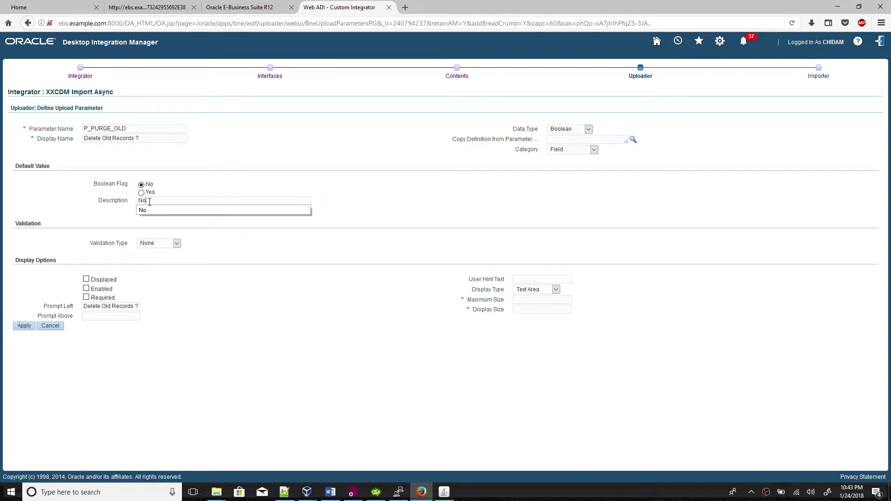
{"action": "left_click", "coordinate": [205, 181]}
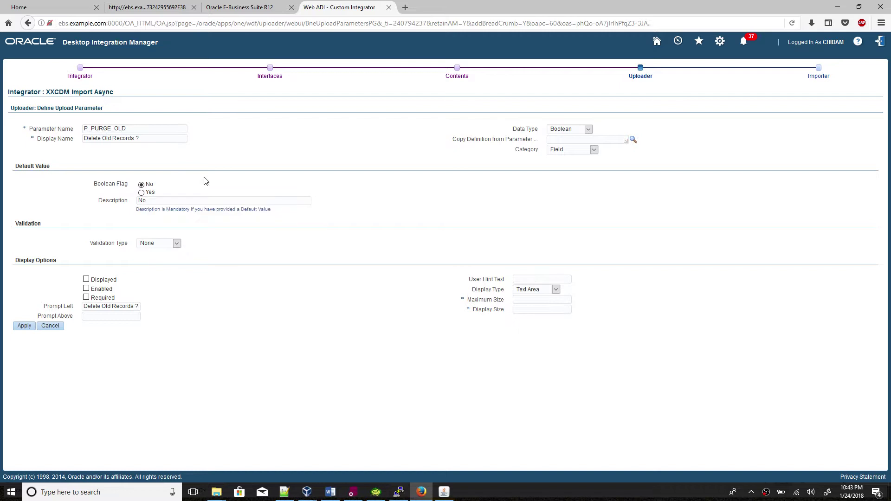
{"action": "left_click", "coordinate": [86, 279]}
{"action": "left_click", "coordinate": [86, 288]}
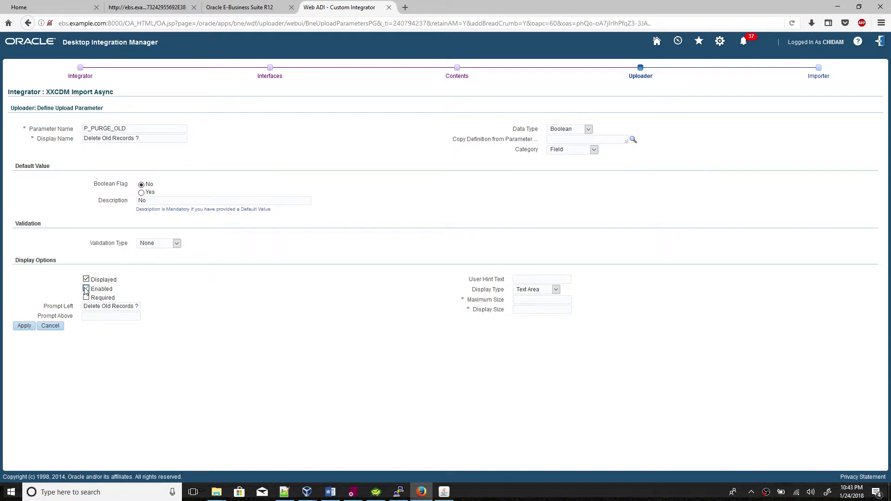
Show the parameter as a check box with maximum and display sizes of 10.
{"action": "left_click", "coordinate": [534, 291]}
{"action": "left_click", "coordinate": [539, 301]}
{"action": "left_click", "coordinate": [527, 301]}
{"action": "type", "text": "10"}
{"action": "double_click", "coordinate": [612, 298]}
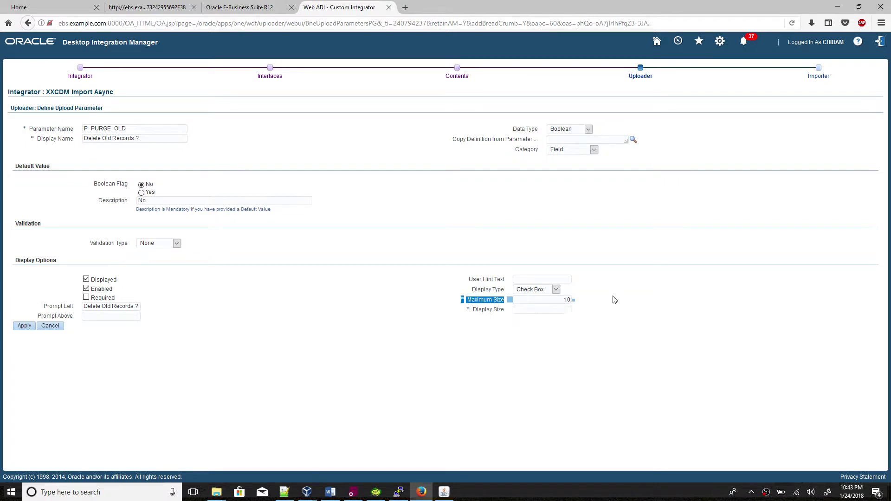
{"action": "left_click", "coordinate": [552, 310]}
{"action": "type", "text": "10"}
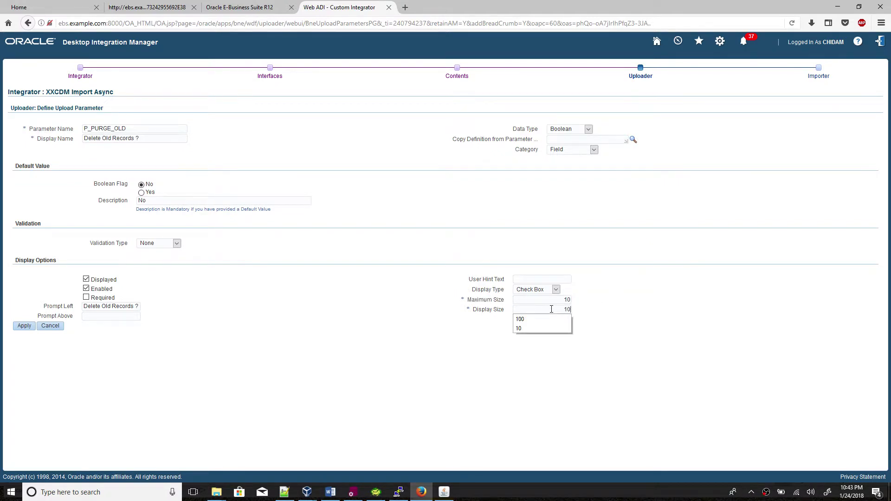
{"action": "left_click", "coordinate": [359, 297]}
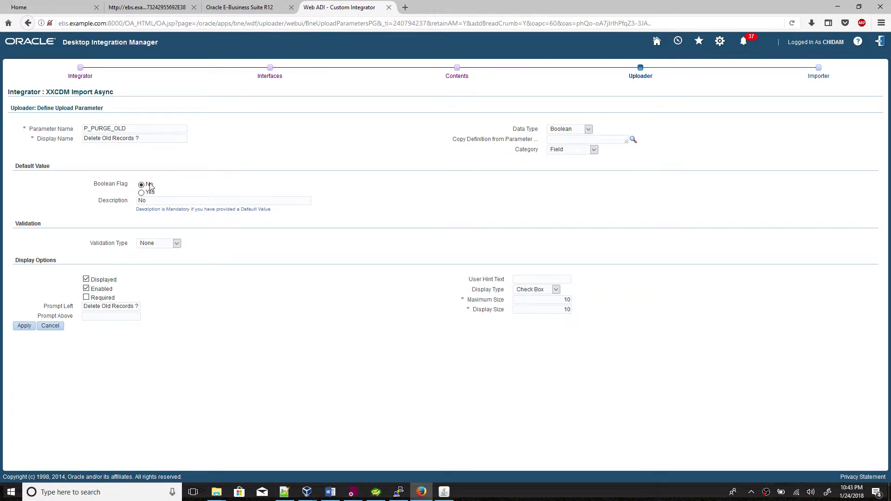
Copy P_PURGE_OLD into the Notepad++ notes and save the new upload parameter.
{"action": "double_click", "coordinate": [139, 131]}
{"action": "key", "text": "ctrl+c"}
{"action": "left_click", "coordinate": [284, 492]}
{"action": "key", "text": "ctrl+v"}
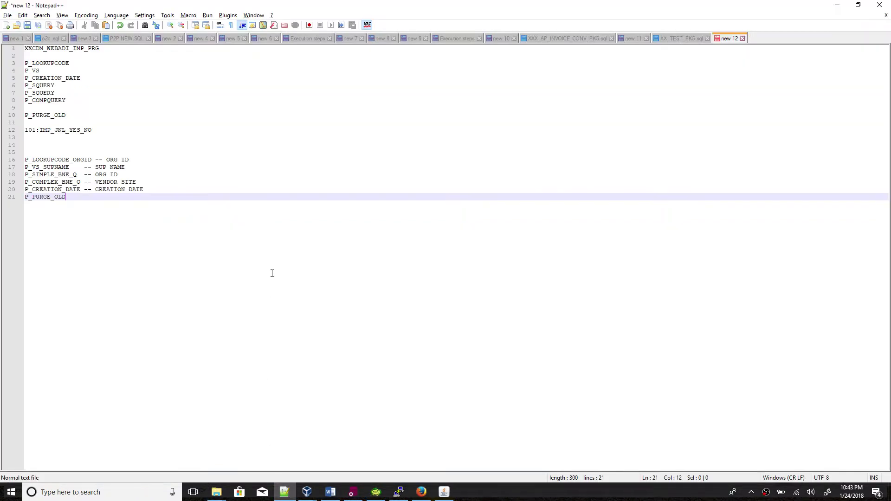
{"action": "left_click", "coordinate": [285, 491]}
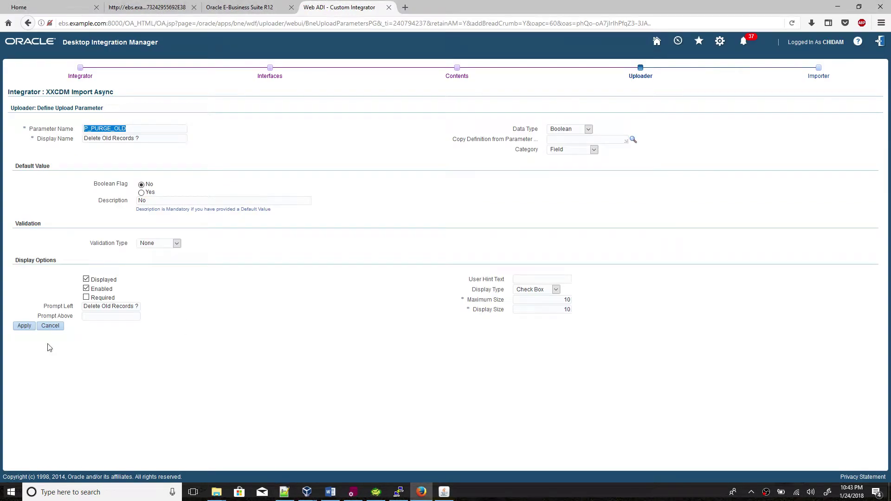
{"action": "left_click", "coordinate": [24, 326]}
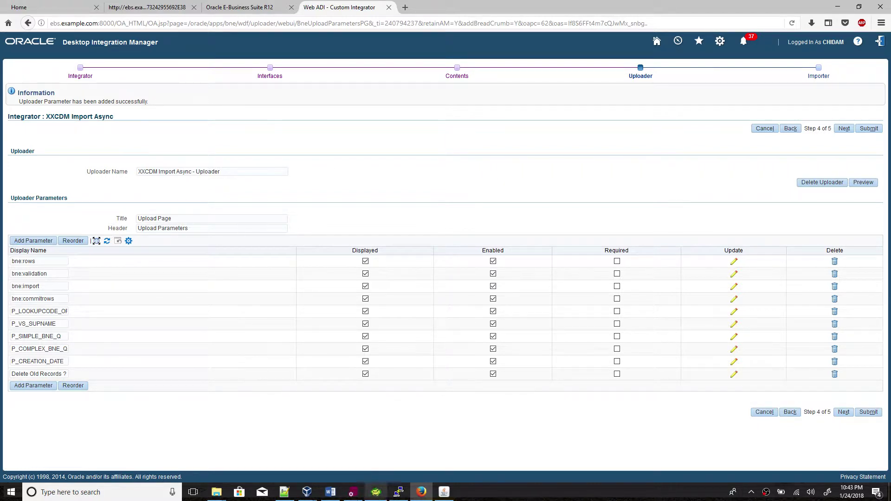
Check the Word notes, advance to the Importer step (5 of 5), then show the package in PL/SQL Developer.
{"action": "left_click", "coordinate": [330, 493]}
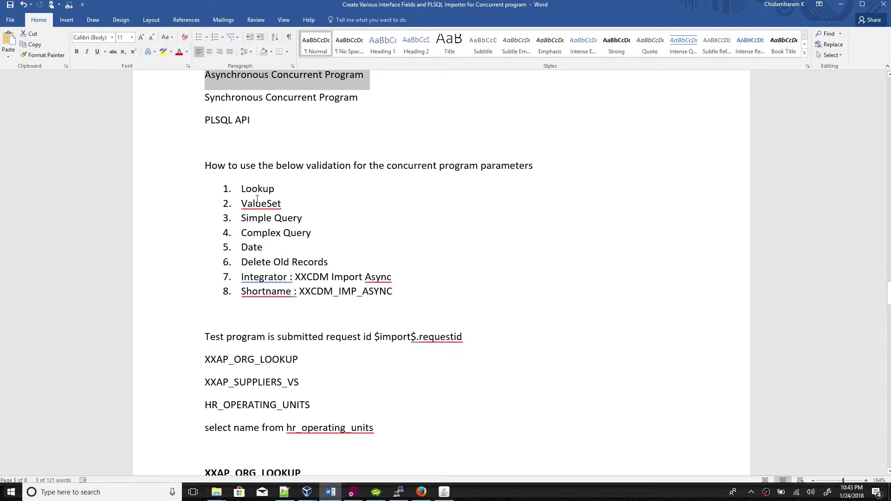
{"action": "left_click", "coordinate": [332, 493]}
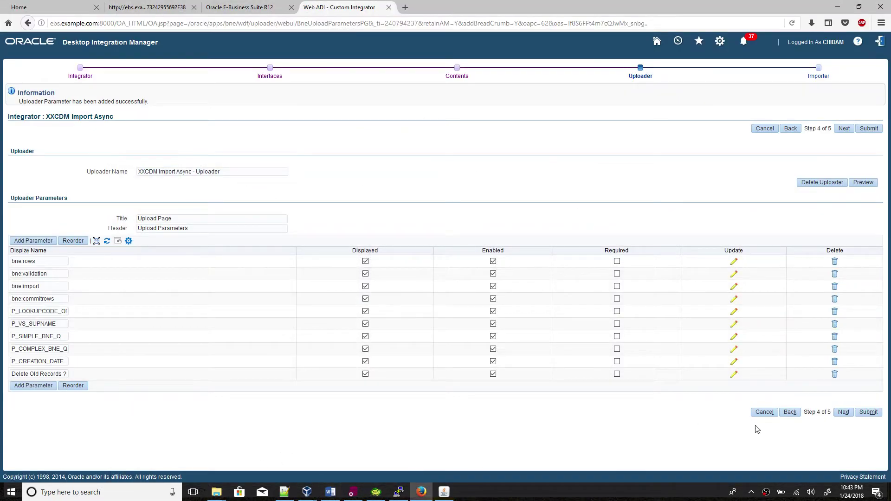
{"action": "left_click", "coordinate": [844, 412]}
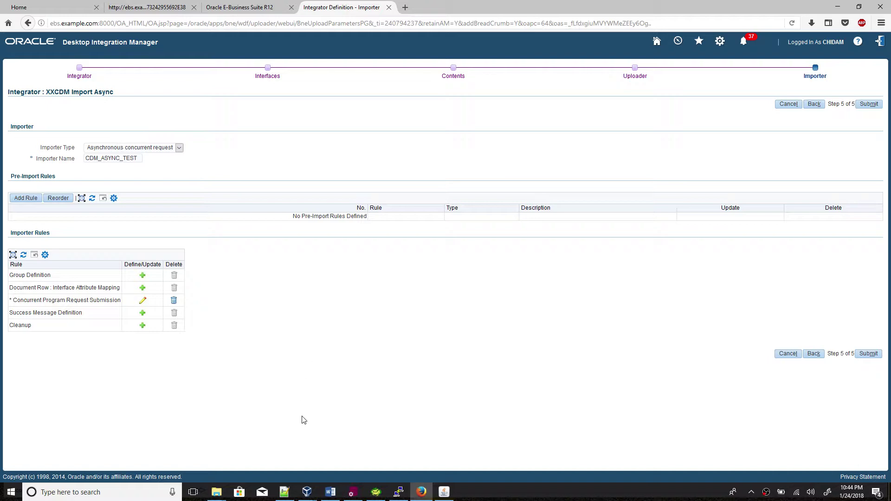
{"action": "left_click", "coordinate": [353, 493]}
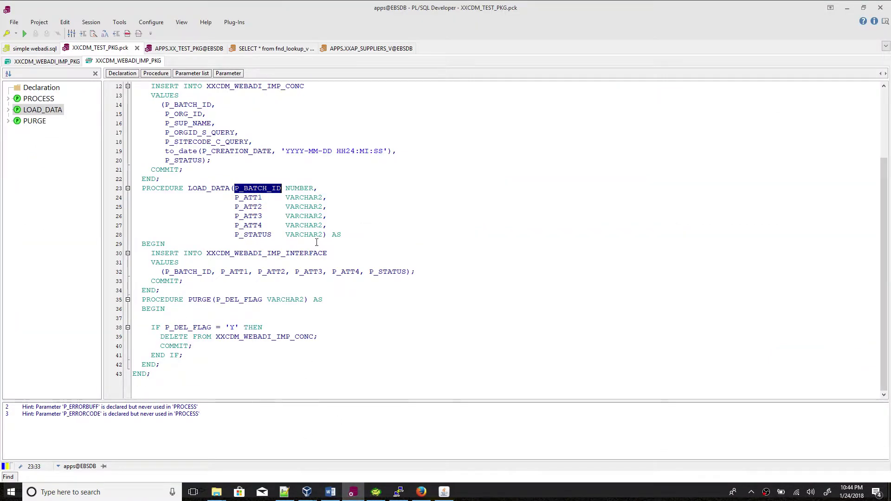
{"action": "double_click", "coordinate": [206, 189]}
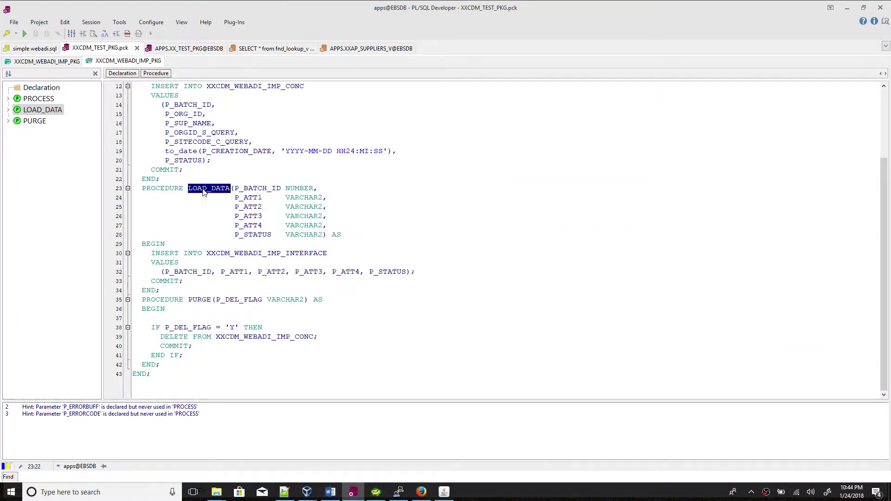
{"action": "left_click", "coordinate": [192, 262]}
{"action": "left_click_drag", "start_coordinate": [142, 243], "coordinate": [426, 275]}
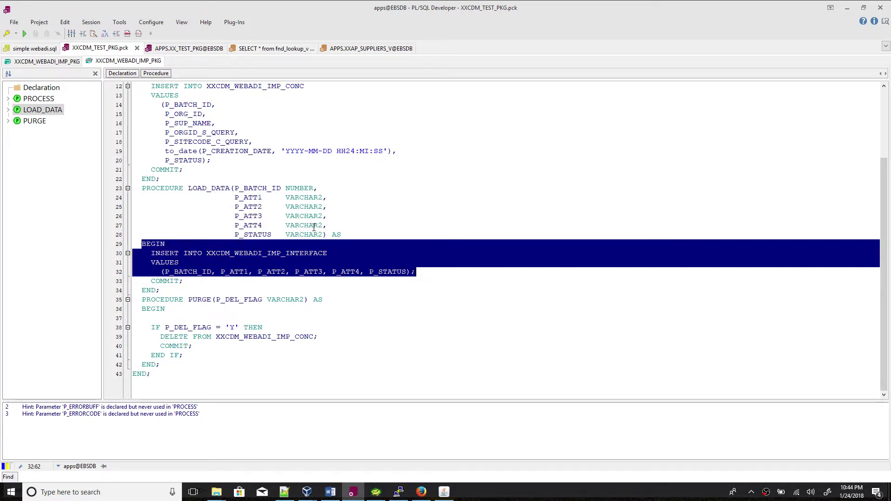
{"action": "scroll", "coordinate": [314, 228], "scroll_direction": "up", "scroll_amount": 4}
{"action": "left_click", "coordinate": [218, 174]}
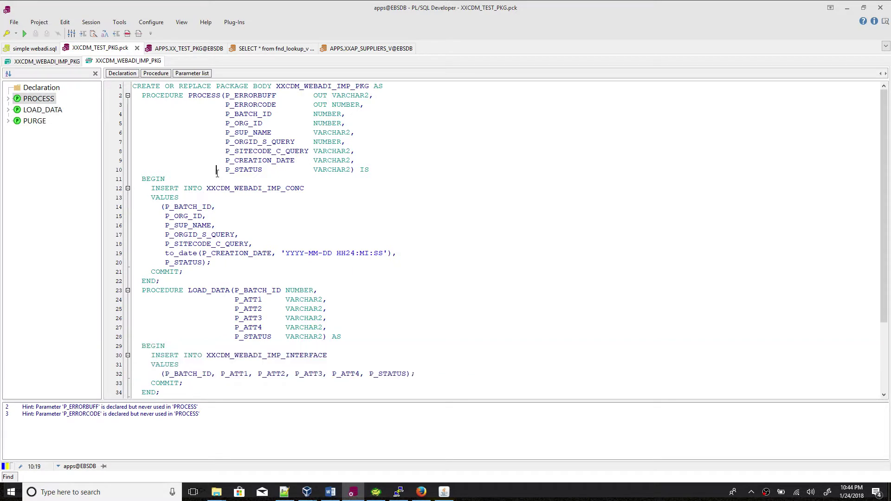
{"action": "left_click", "coordinate": [291, 87]}
{"action": "left_click", "coordinate": [206, 96]}
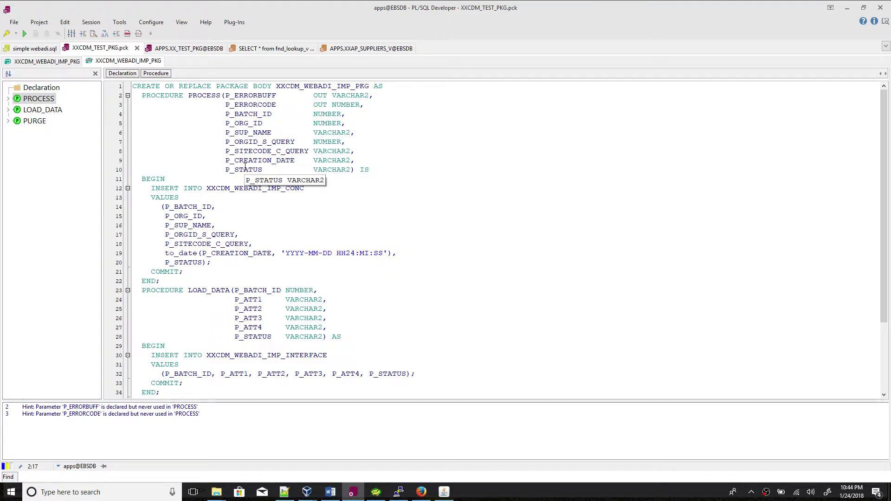
{"action": "left_click_drag", "start_coordinate": [206, 188], "coordinate": [306, 191]}
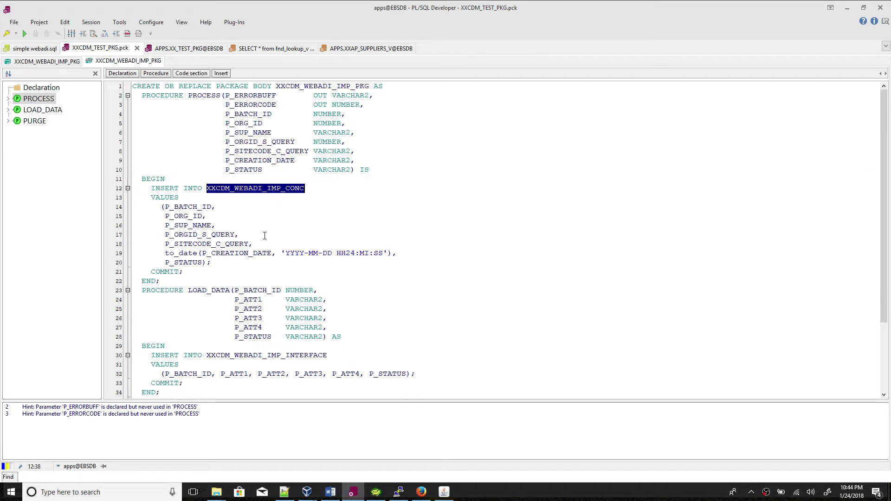
{"action": "scroll", "coordinate": [265, 236], "scroll_direction": "down", "scroll_amount": 4}
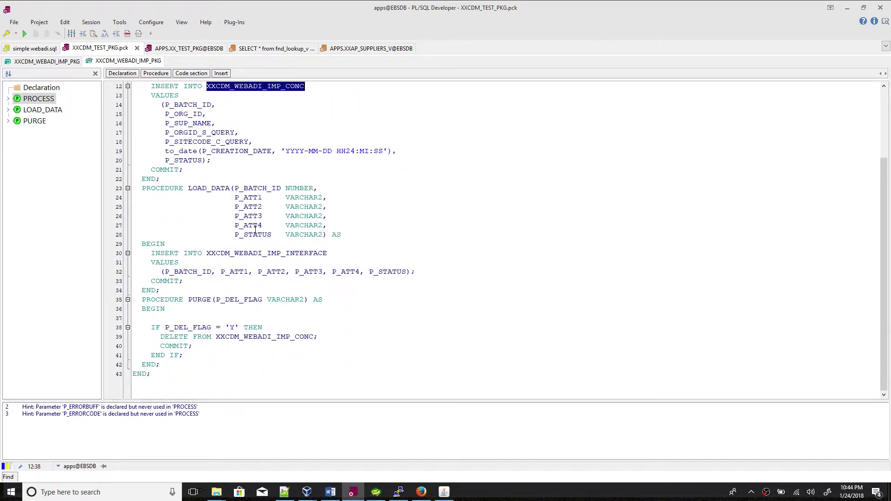
{"action": "scroll", "coordinate": [250, 222], "scroll_direction": "up", "scroll_amount": 1}
{"action": "scroll", "coordinate": [248, 211], "scroll_direction": "down", "scroll_amount": 1}
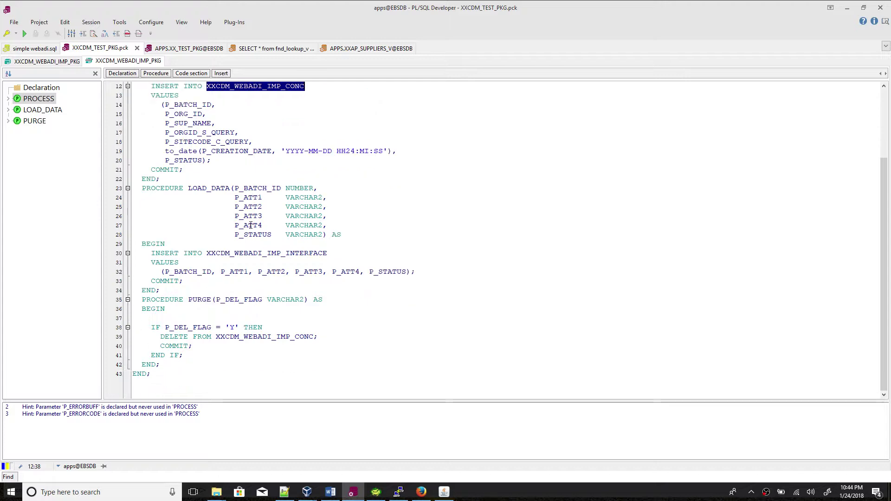
{"action": "scroll", "coordinate": [245, 200], "scroll_direction": "up", "scroll_amount": 2}
{"action": "scroll", "coordinate": [241, 179], "scroll_direction": "up", "scroll_amount": 2}
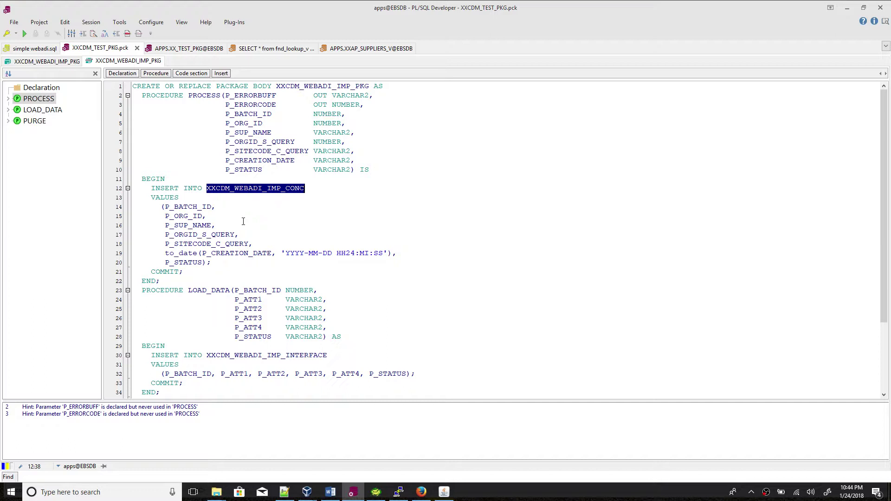
{"action": "scroll", "coordinate": [243, 221], "scroll_direction": "down", "scroll_amount": 4}
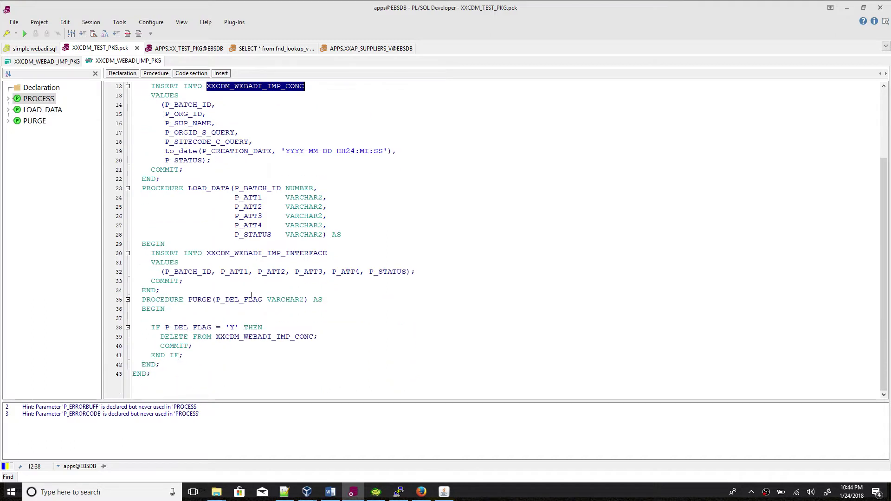
{"action": "double_click", "coordinate": [209, 300]}
{"action": "left_click", "coordinate": [239, 299]}
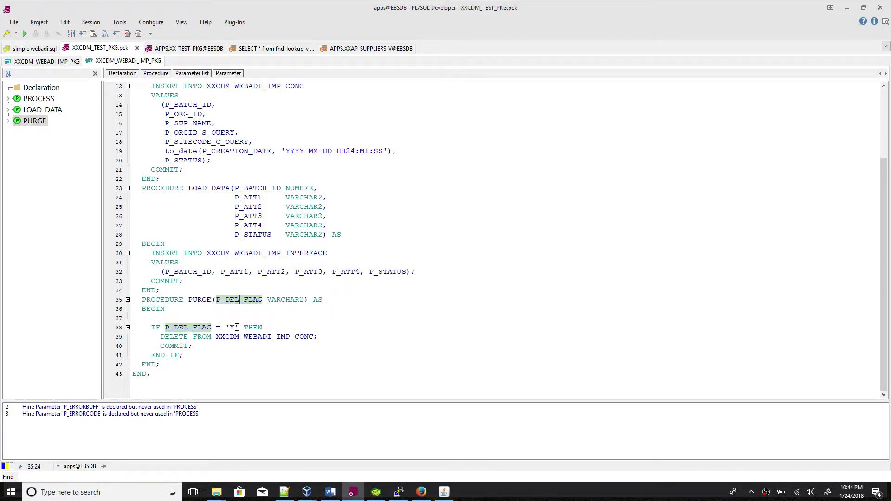
{"action": "triple_click", "coordinate": [156, 337]}
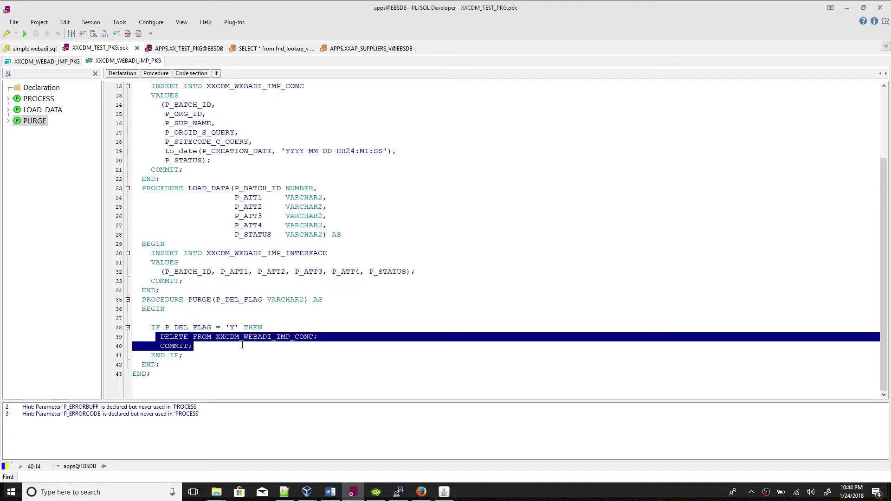
{"action": "double_click", "coordinate": [263, 342]}
{"action": "scroll", "coordinate": [307, 242], "scroll_direction": "up", "scroll_amount": 4}
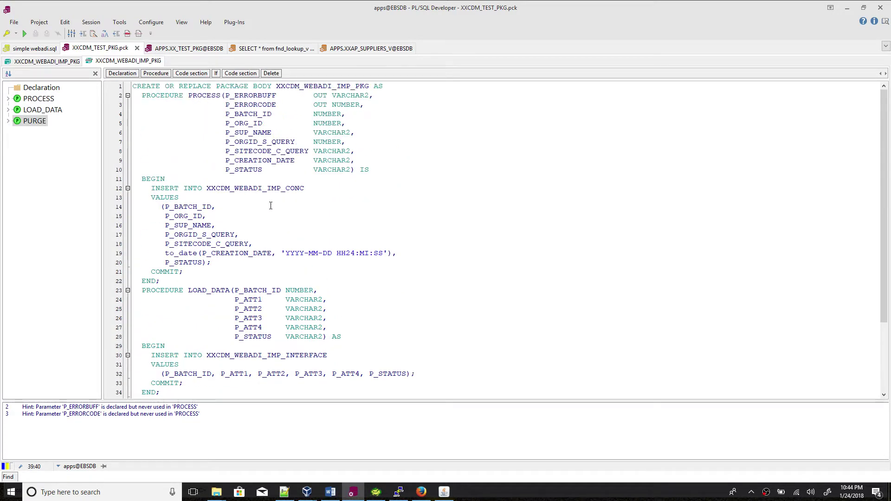
{"action": "scroll", "coordinate": [271, 206], "scroll_direction": "down", "scroll_amount": 2}
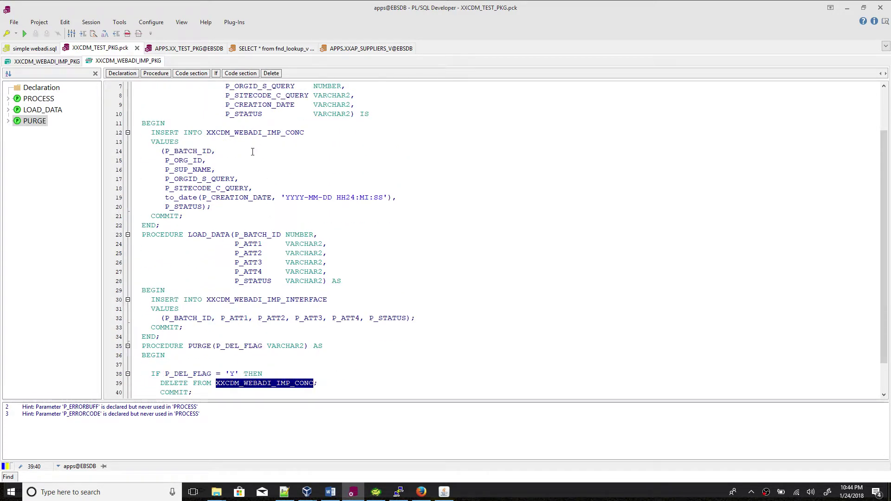
{"action": "scroll", "coordinate": [253, 351], "scroll_direction": "down", "scroll_amount": 2}
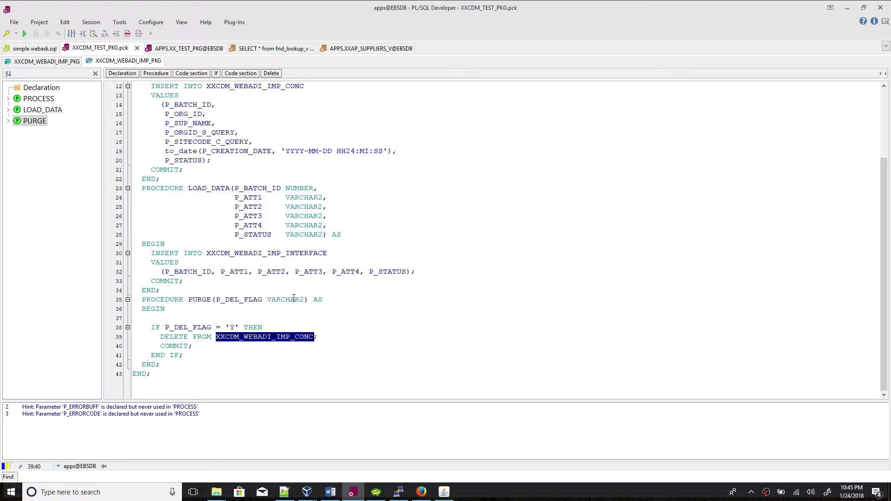
Back on the Importer page, add a pre-import rule named Delete Old Records.
{"action": "left_click", "coordinate": [443, 493]}
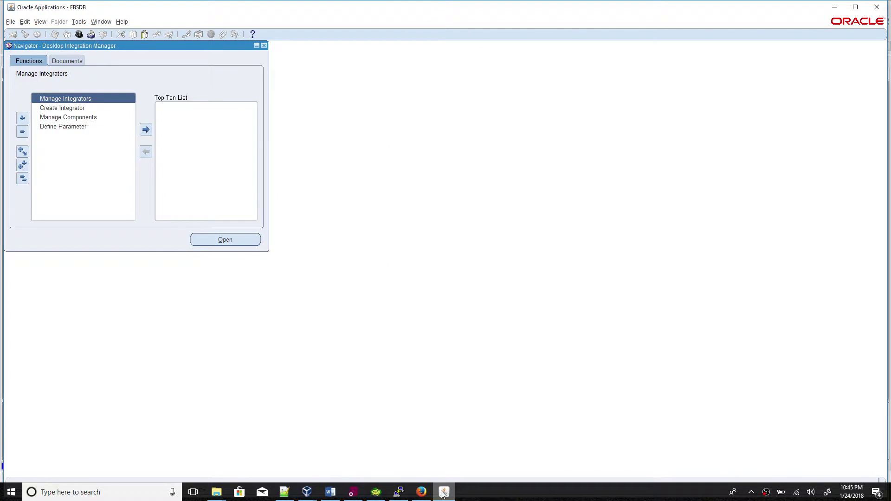
{"action": "left_click", "coordinate": [421, 492]}
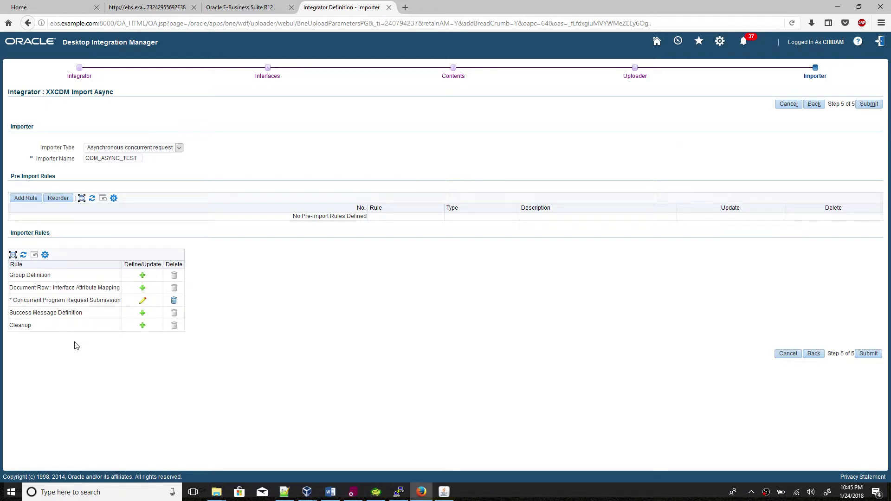
{"action": "left_click", "coordinate": [32, 200]}
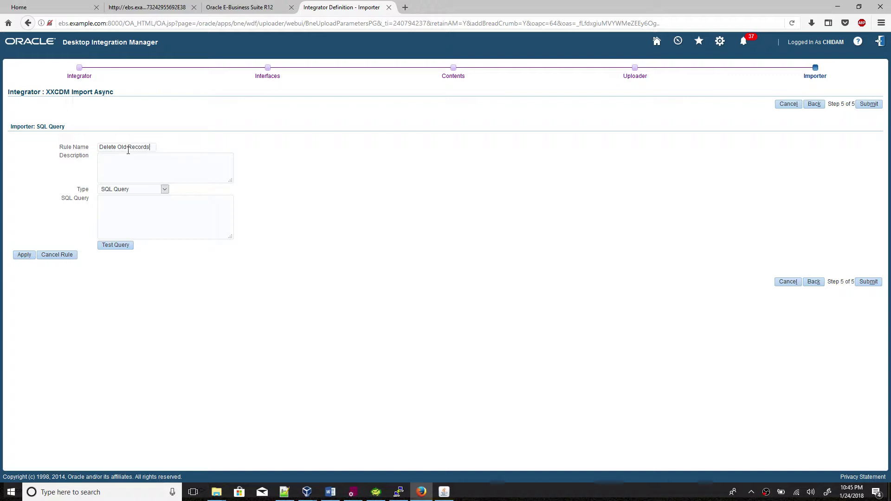
Reuse the rule name as its description and make the rule a PL/SQL API Procedure.
{"action": "triple_click", "coordinate": [129, 148]}
{"action": "key", "text": "ctrl+c"}
{"action": "left_click", "coordinate": [136, 167]}
{"action": "key", "text": "ctrl+v"}
{"action": "left_click", "coordinate": [151, 191]}
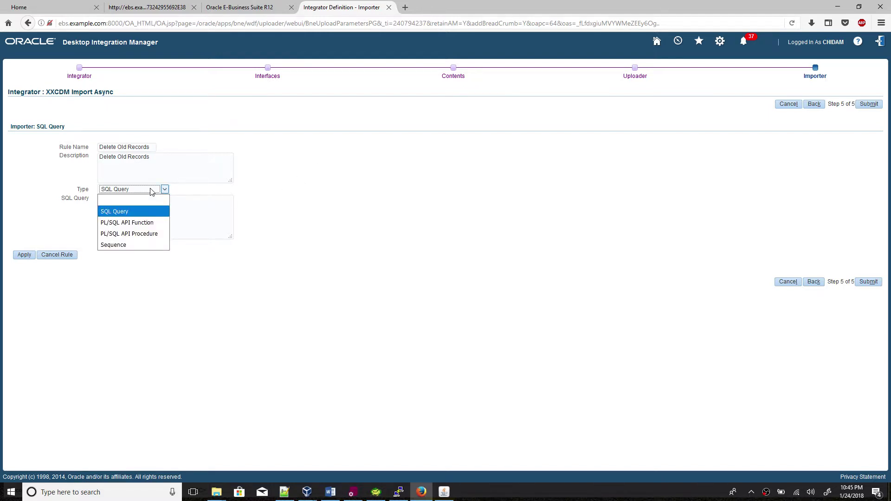
{"action": "left_click", "coordinate": [140, 233]}
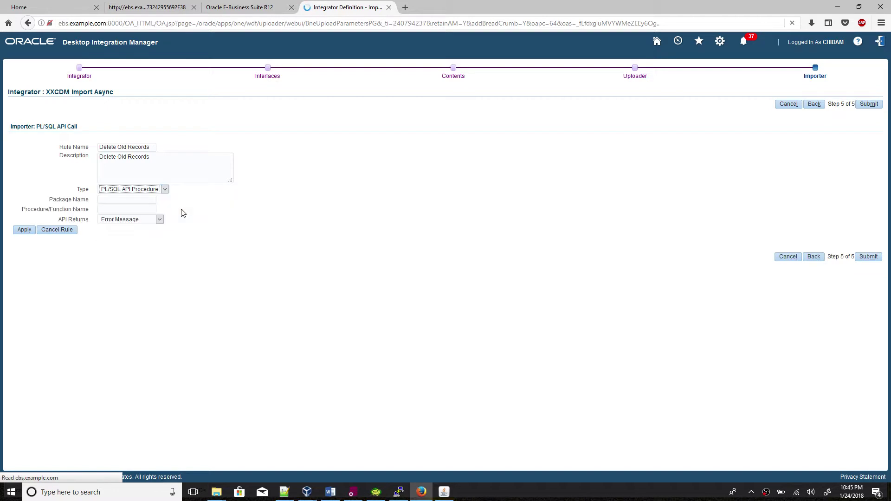
Fill in package XXCDM_WEBADI_IMP_PKG and procedure PURGE copied from the package code.
{"action": "left_click", "coordinate": [351, 492]}
{"action": "scroll", "coordinate": [243, 118], "scroll_direction": "up", "scroll_amount": 4}
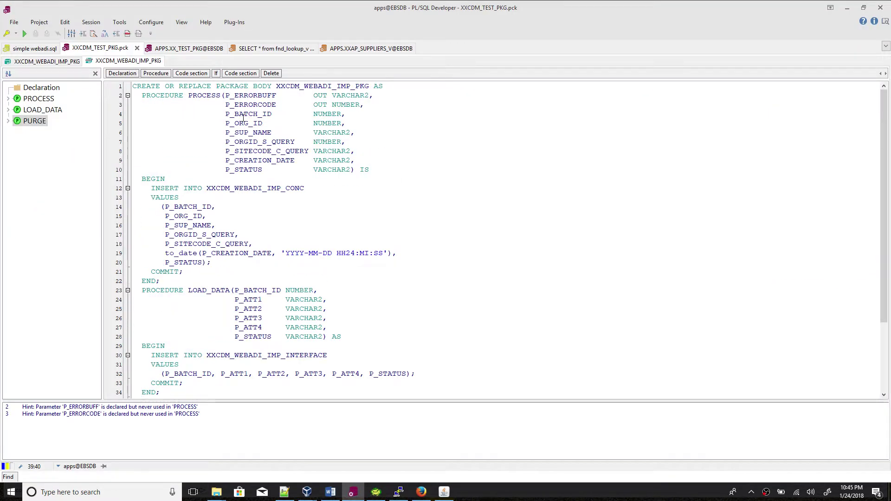
{"action": "double_click", "coordinate": [308, 87]}
{"action": "key", "text": "ctrl+c"}
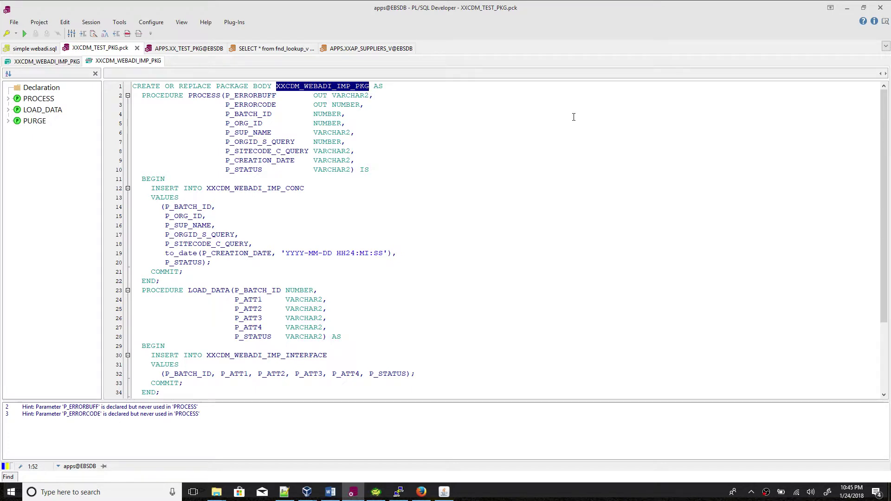
{"action": "key", "text": "alt+Tab"}
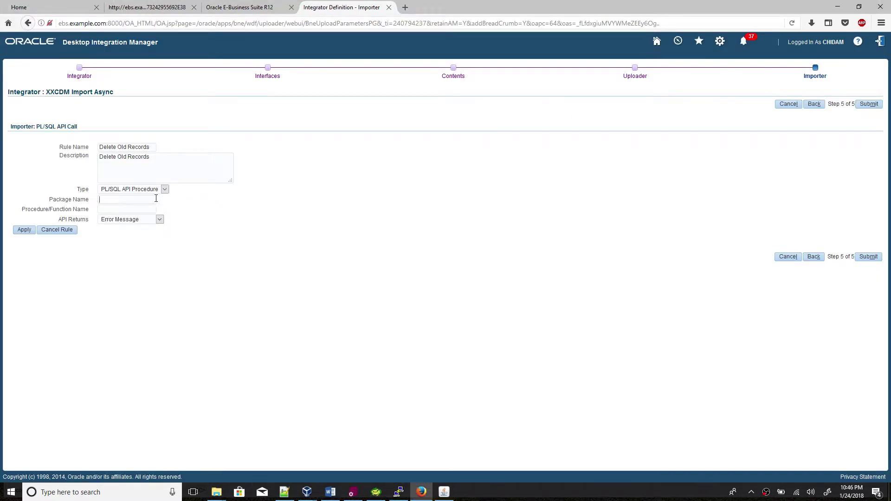
{"action": "key", "text": "ctrl+v"}
{"action": "key", "text": "alt+Tab"}
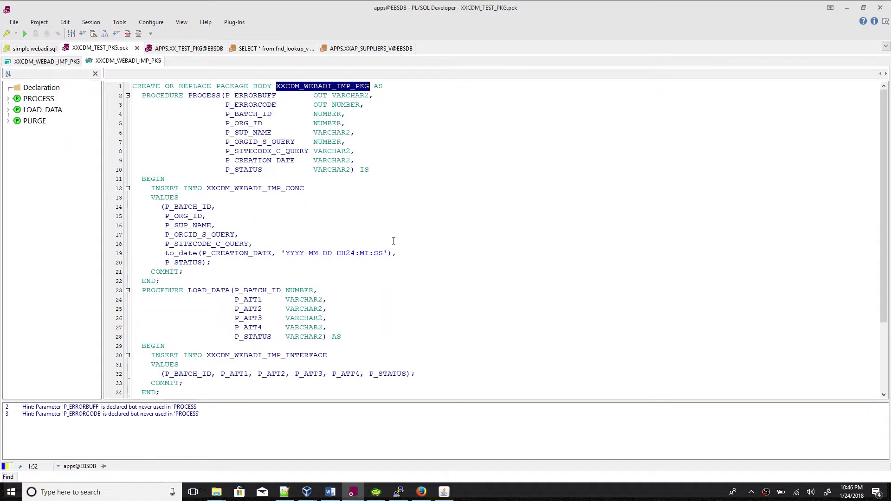
{"action": "scroll", "coordinate": [389, 248], "scroll_direction": "down", "scroll_amount": 4}
{"action": "double_click", "coordinate": [213, 301]}
{"action": "key", "text": "ctrl+c"}
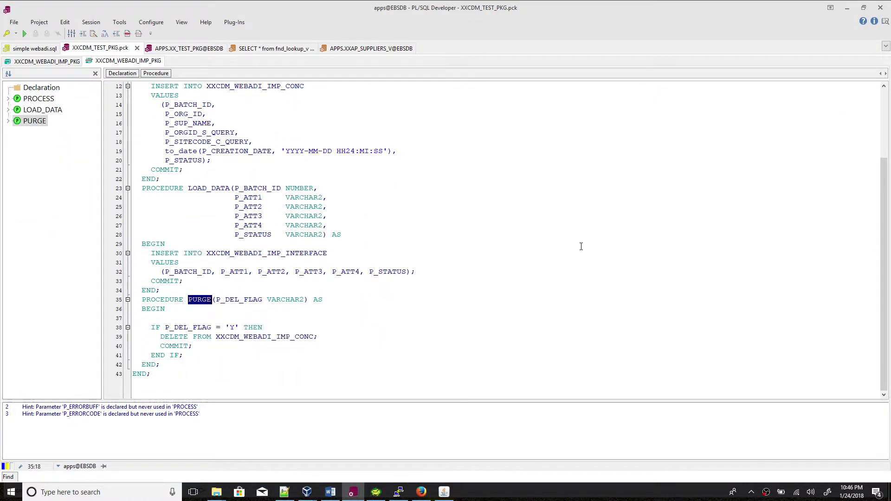
{"action": "key", "text": "alt+Tab"}
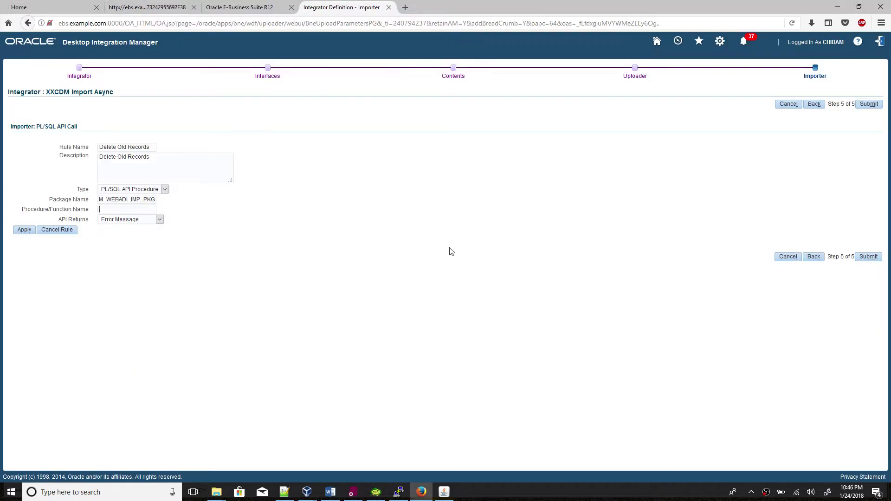
{"action": "key", "text": "ctrl+v"}
Have the API return an FND Message Code and apply the rule.
{"action": "left_click", "coordinate": [158, 220]}
{"action": "left_click", "coordinate": [141, 253]}
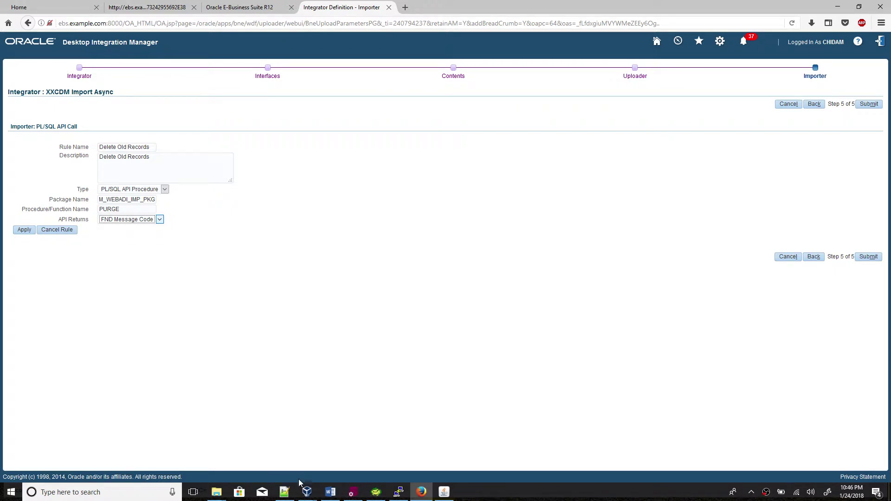
{"action": "left_click", "coordinate": [352, 492]}
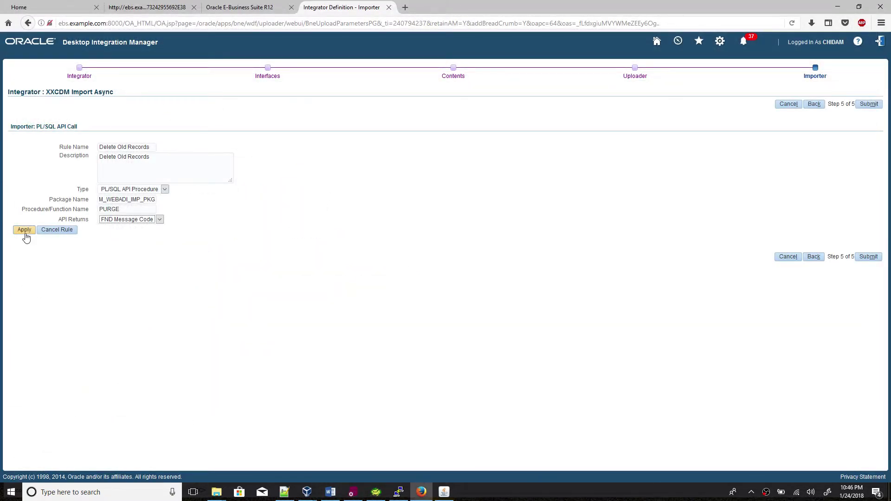
{"action": "left_click", "coordinate": [24, 231]}
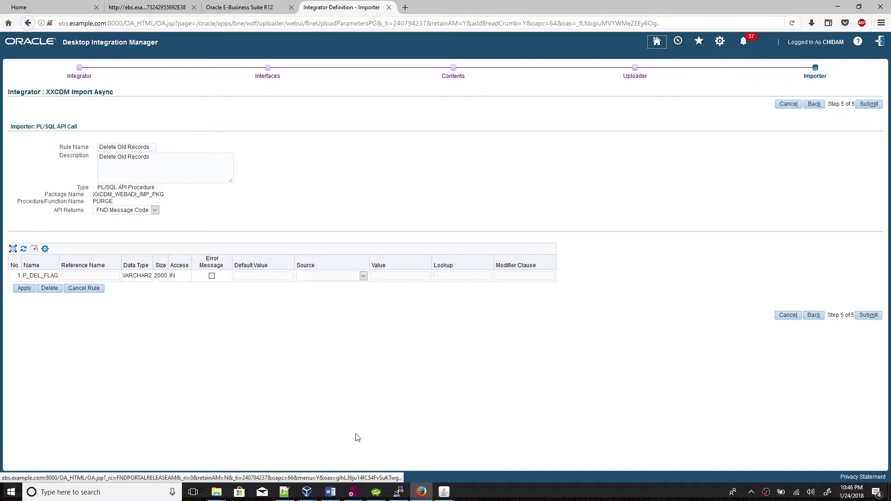
Set the P_DEL_FLAG parameter's source to Upload Parameters.
{"action": "left_click", "coordinate": [352, 492]}
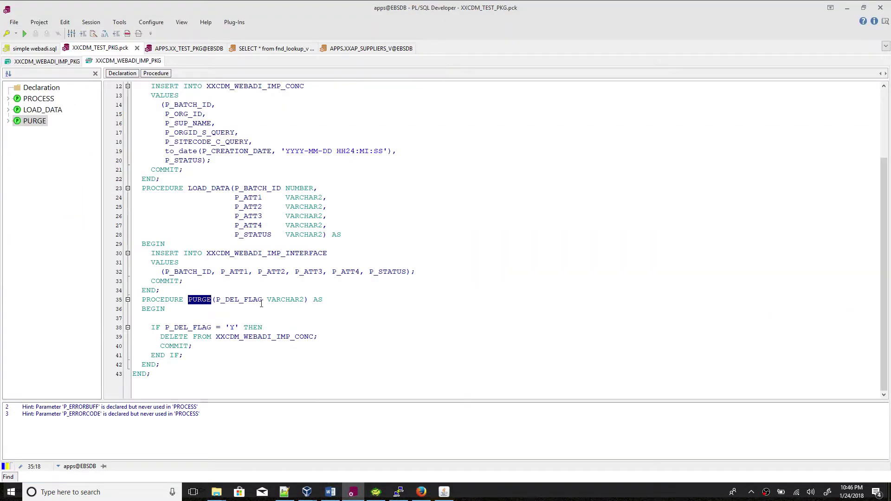
{"action": "left_click", "coordinate": [351, 493]}
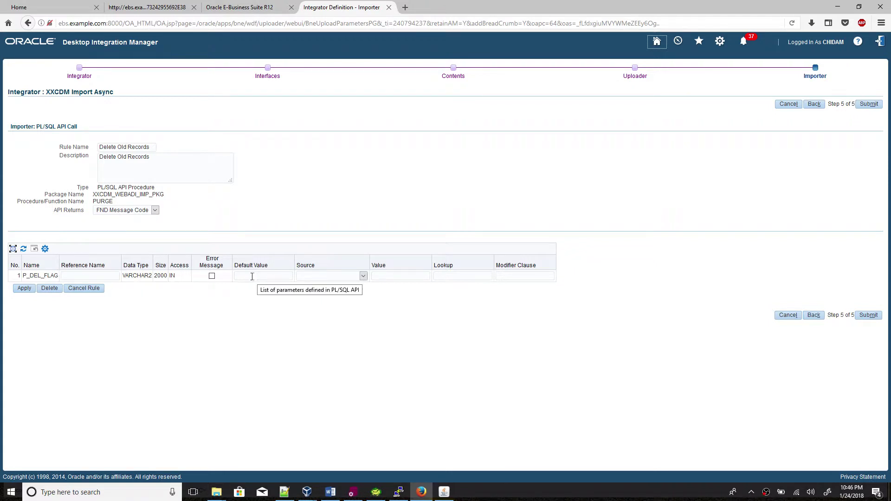
{"action": "left_click", "coordinate": [310, 276]}
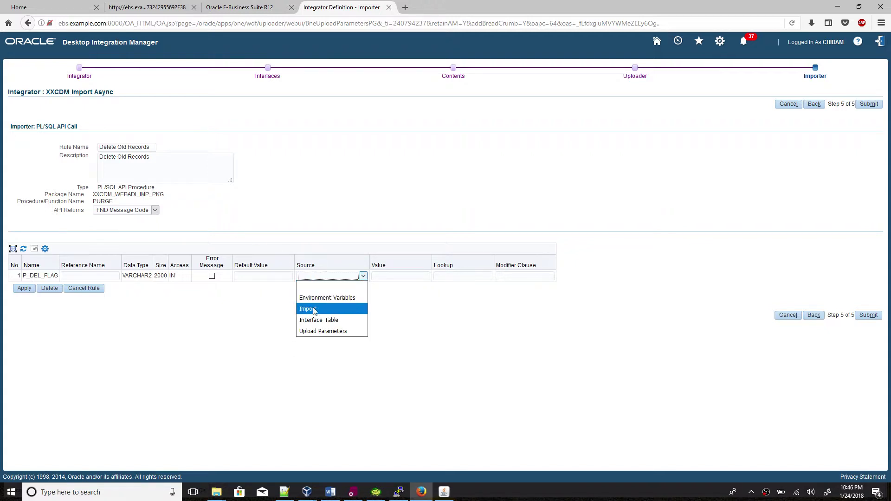
{"action": "left_click", "coordinate": [322, 332]}
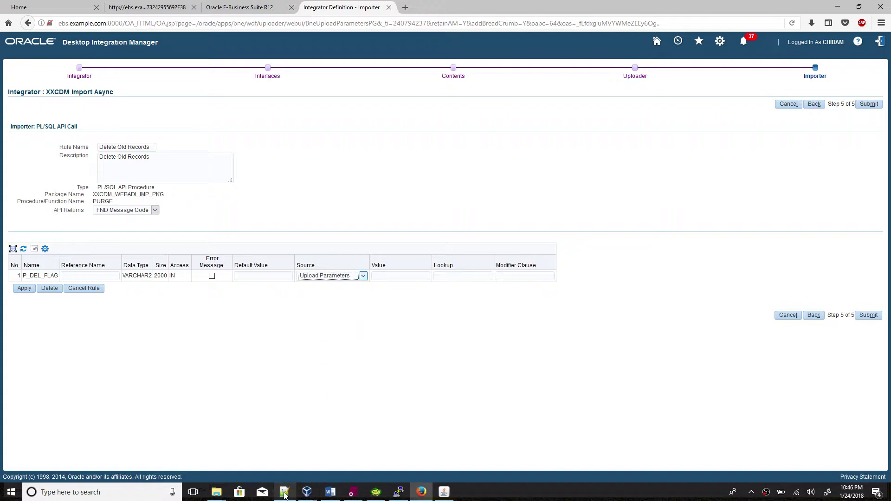
Enter P_PURGE_OLD from the notes as P_DEL_FLAG's value and reference name.
{"action": "left_click", "coordinate": [281, 494]}
{"action": "left_click", "coordinate": [39, 198]}
{"action": "double_click", "coordinate": [39, 198]}
{"action": "key", "text": "ctrl+c"}
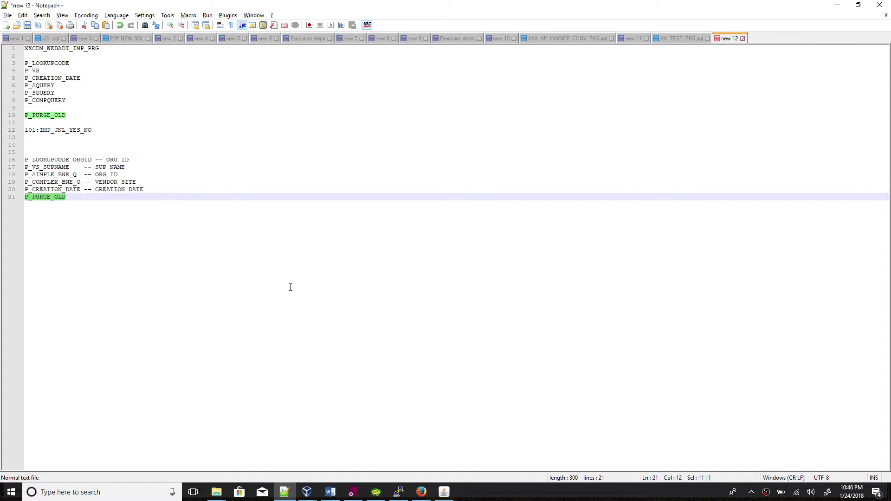
{"action": "left_click", "coordinate": [284, 492]}
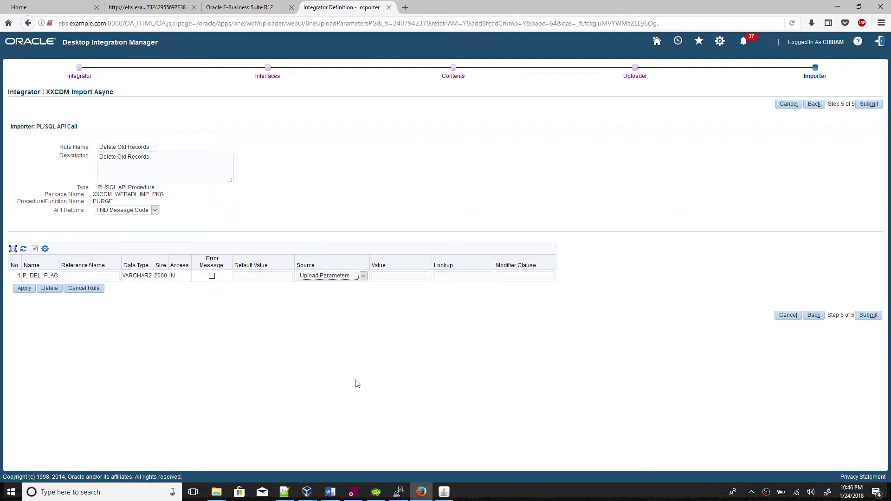
{"action": "left_click", "coordinate": [387, 279]}
{"action": "key", "text": "ctrl+v"}
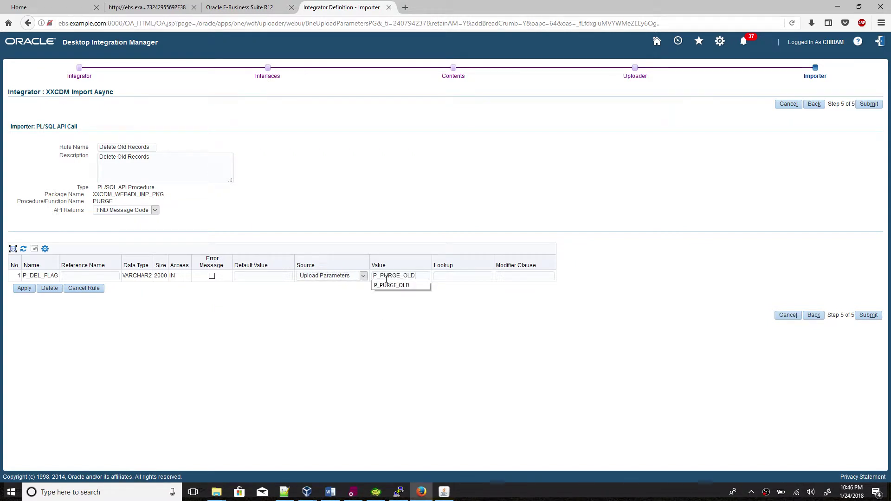
{"action": "left_click", "coordinate": [430, 338]}
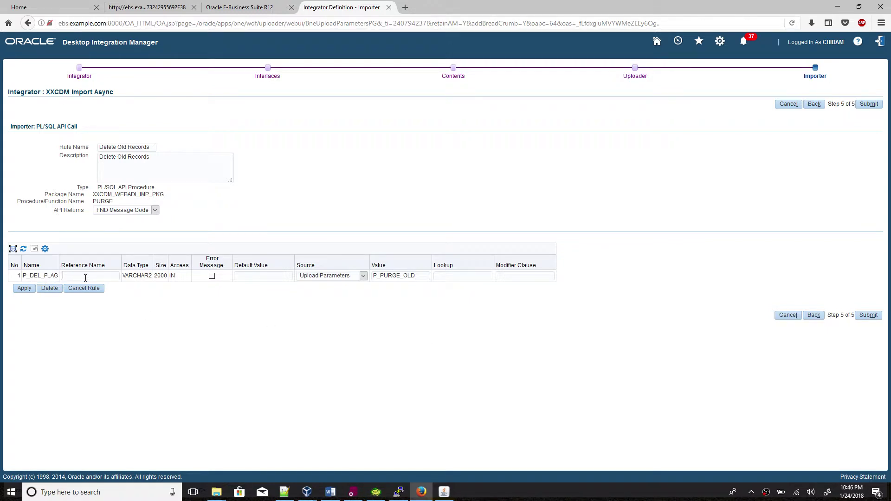
{"action": "key", "text": "ctrl+v"}
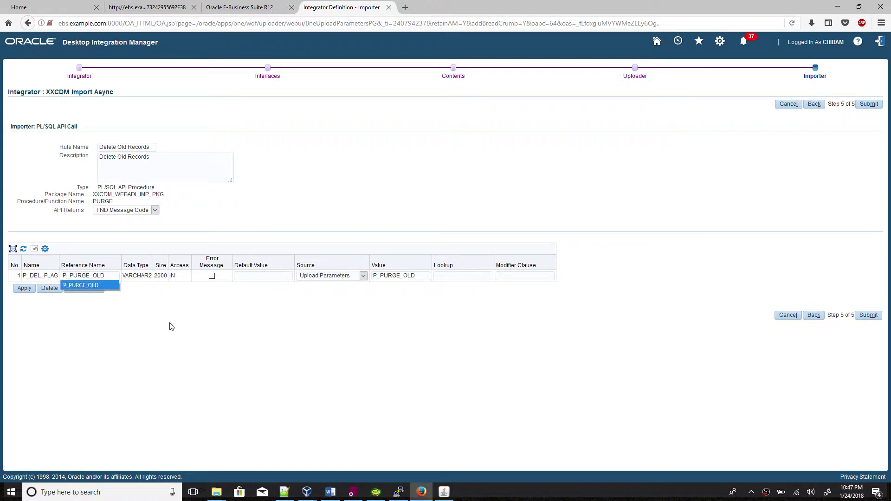
{"action": "left_click", "coordinate": [181, 326]}
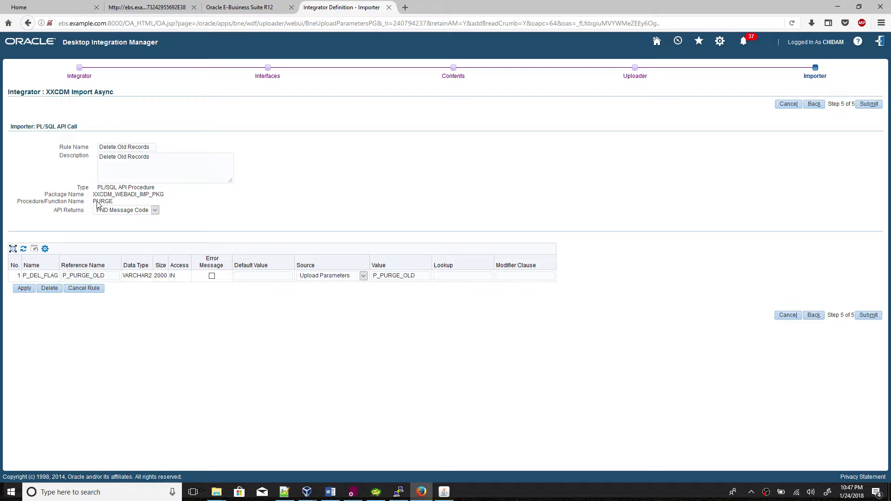
Save the Delete Old Records rule, then add P_BATCH_ID as the Group Definition interface attribute.
{"action": "left_click", "coordinate": [24, 289]}
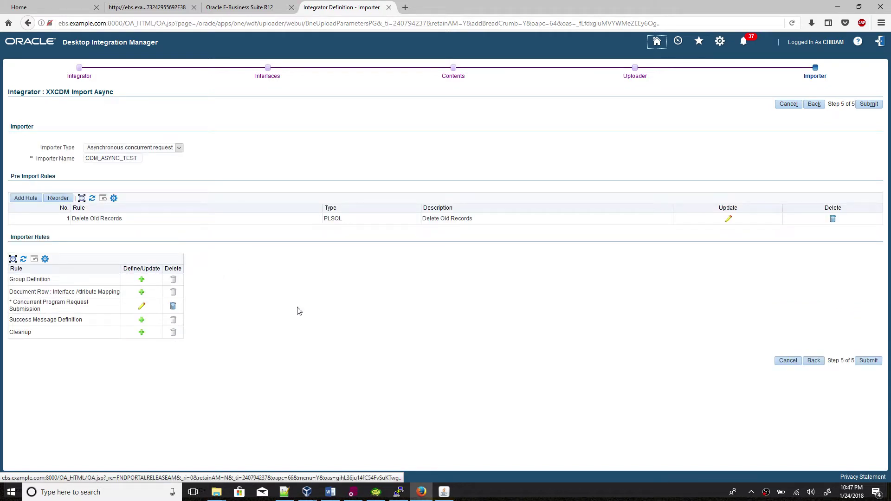
{"action": "left_click", "coordinate": [142, 281]}
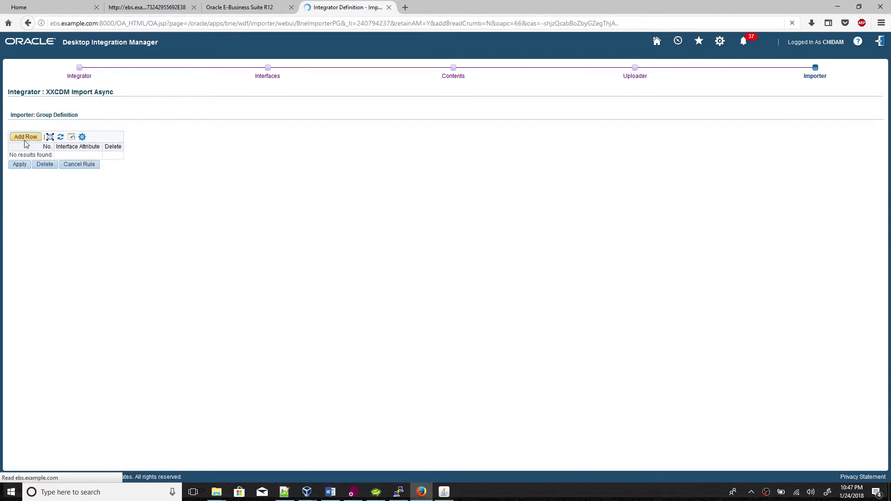
{"action": "left_click", "coordinate": [26, 137]}
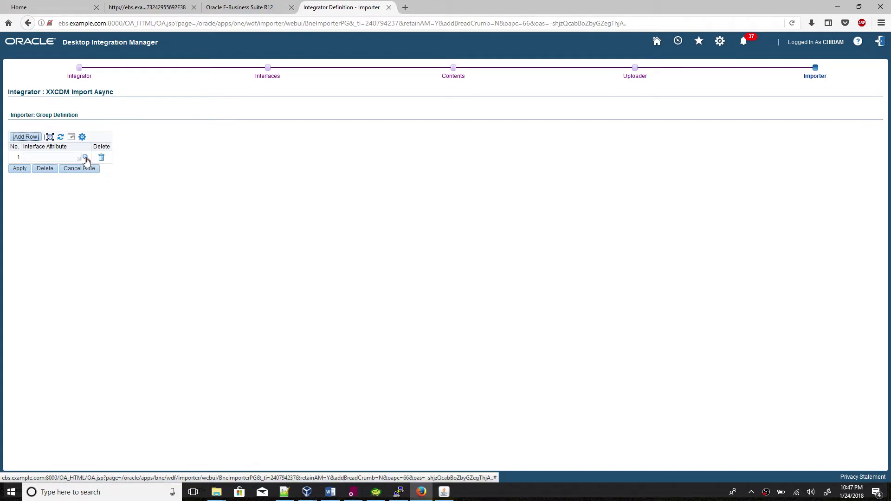
{"action": "left_click", "coordinate": [86, 158]}
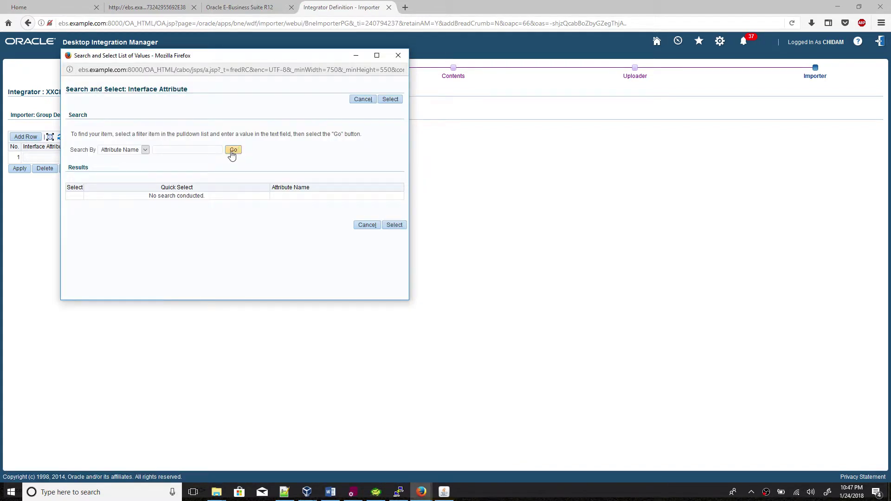
{"action": "left_click", "coordinate": [235, 149]}
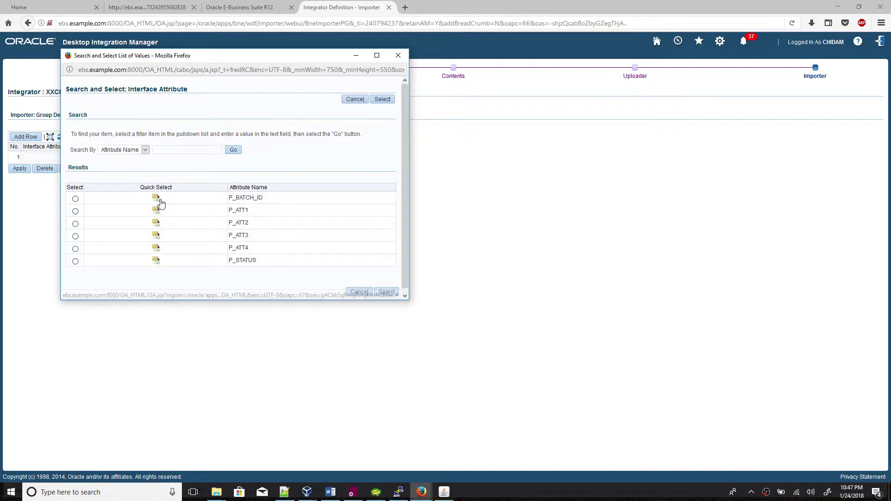
{"action": "left_click", "coordinate": [156, 198]}
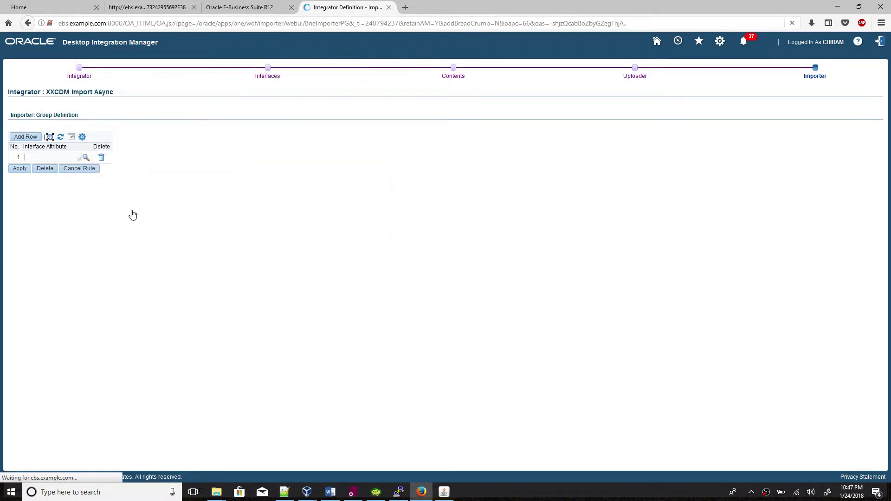
{"action": "left_click", "coordinate": [21, 170]}
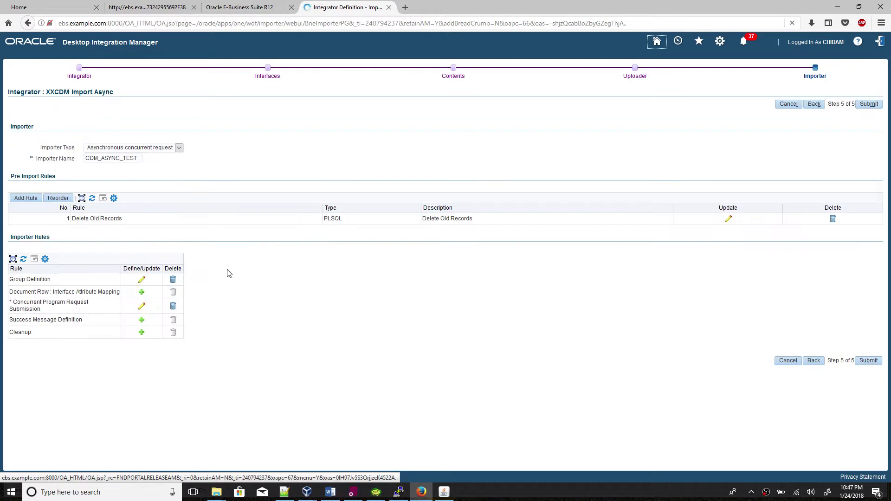
Add a Document Row mapping row and pick P_BATCH_ID from the 'p' attribute lookup.
{"action": "left_click", "coordinate": [142, 292]}
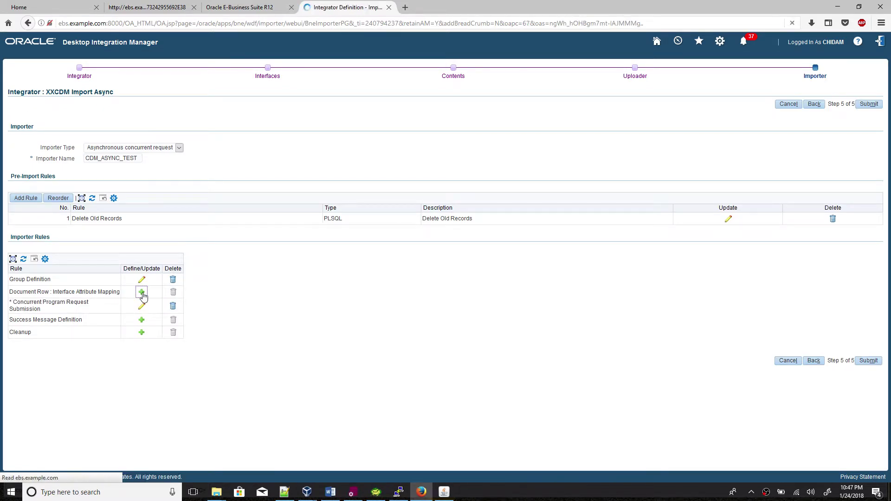
{"action": "left_click", "coordinate": [29, 139]}
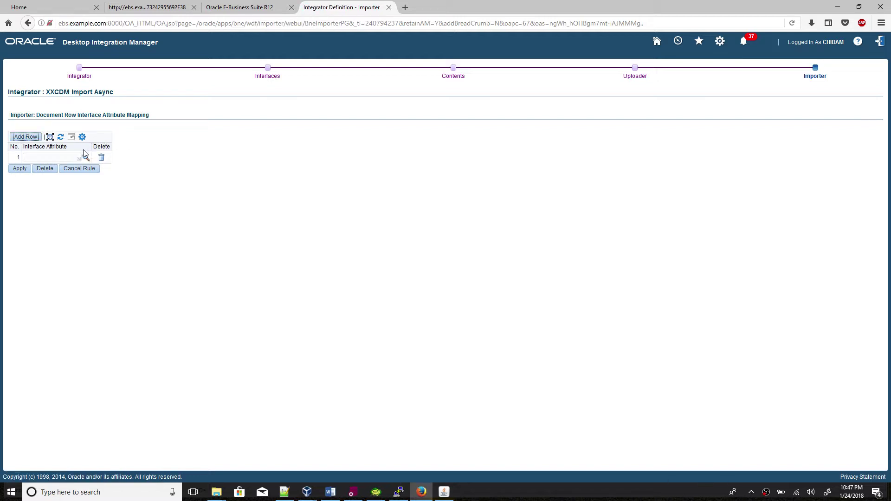
{"action": "left_click", "coordinate": [59, 157]}
{"action": "type", "text": "p"}
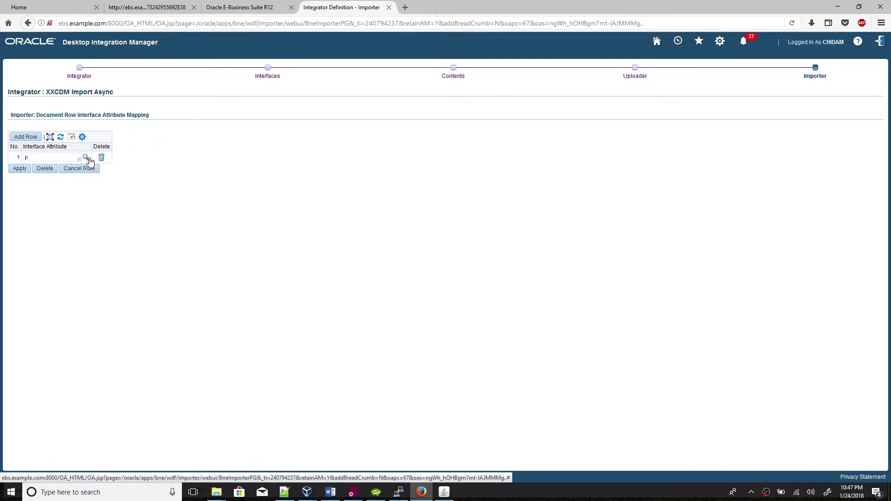
{"action": "left_click", "coordinate": [86, 158]}
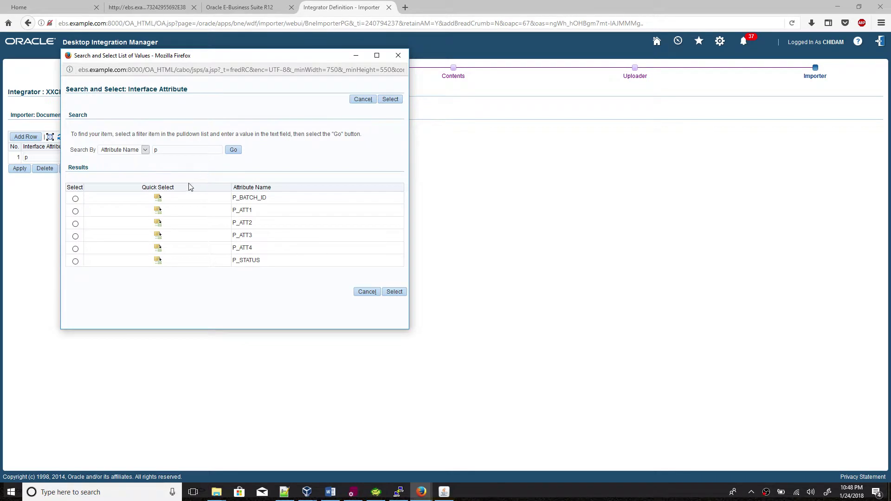
{"action": "left_click", "coordinate": [158, 198]}
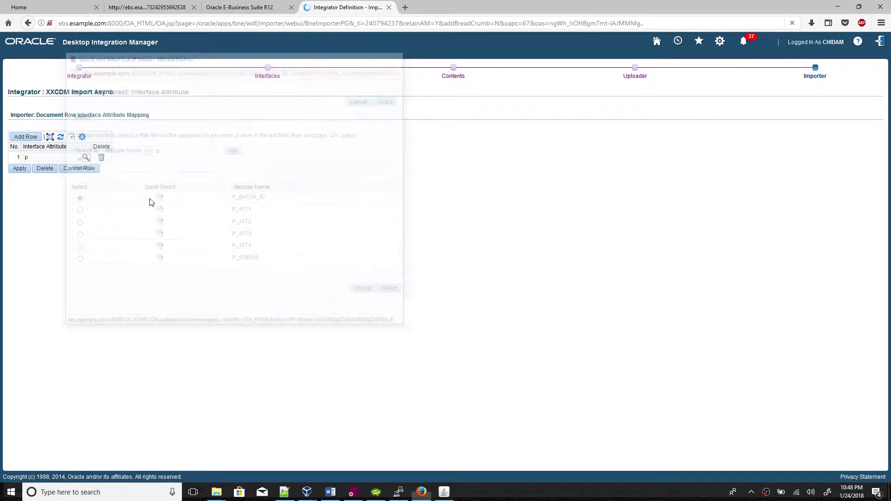
{"action": "left_click", "coordinate": [20, 169]}
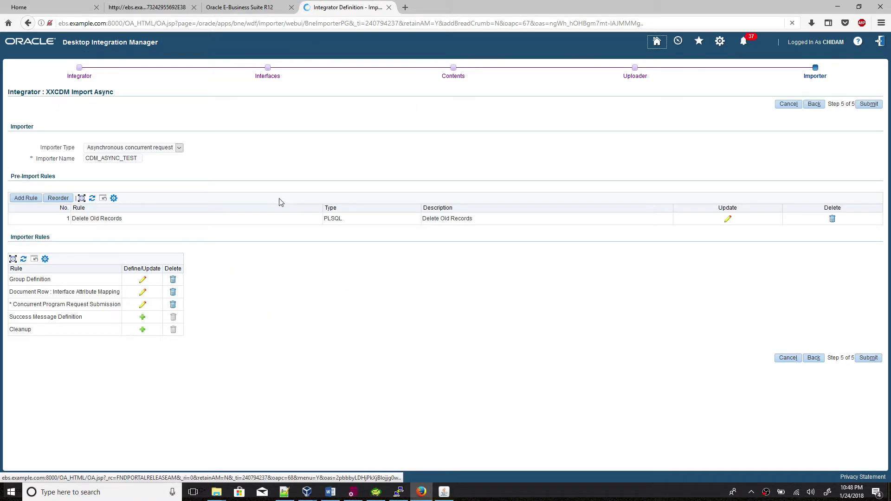
In the Concurrent Program Request Submission rule, map OrgId to upload parameter P_LOOKUPCODE_ORGID.
{"action": "left_click", "coordinate": [142, 309]}
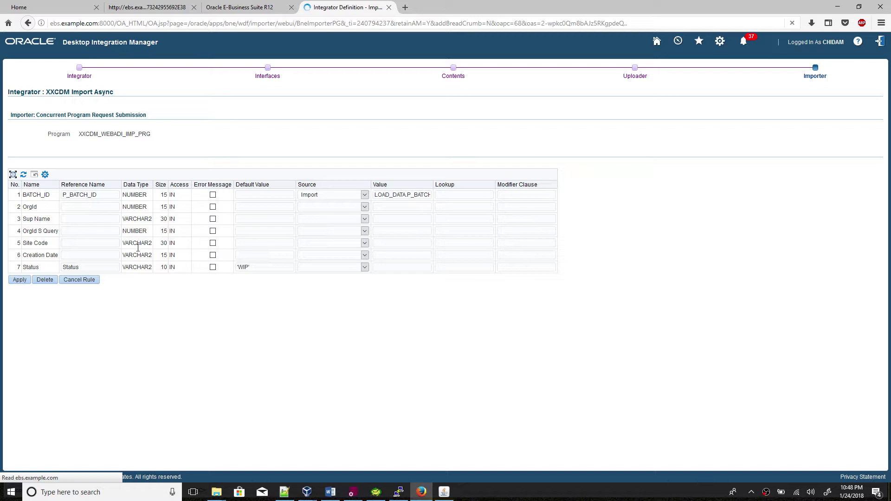
{"action": "left_click", "coordinate": [291, 496]}
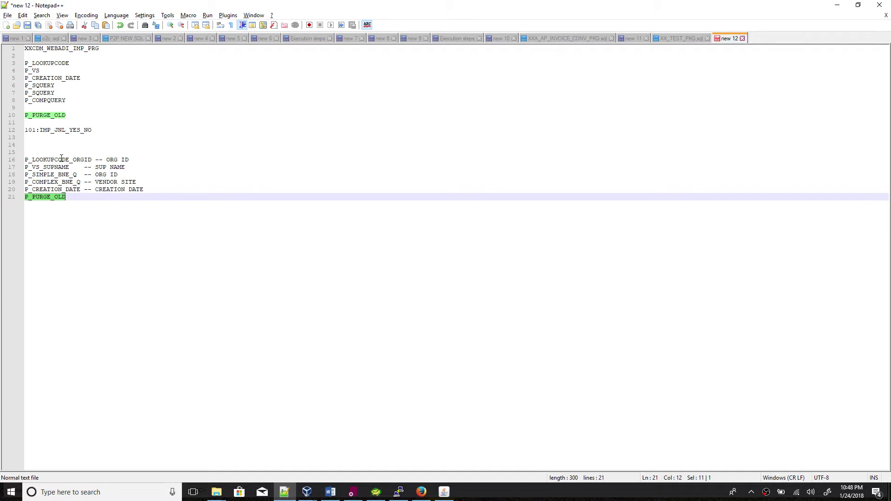
{"action": "double_click", "coordinate": [61, 160]}
{"action": "key", "text": "ctrl+c"}
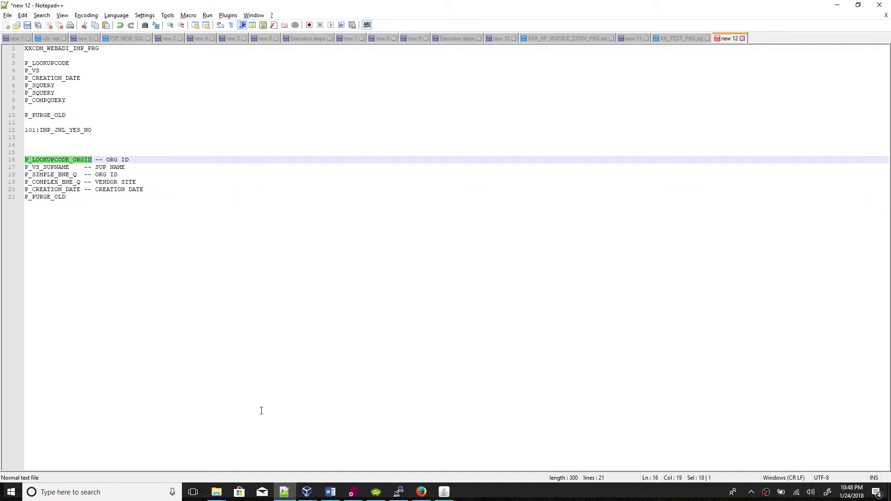
{"action": "left_click", "coordinate": [284, 491]}
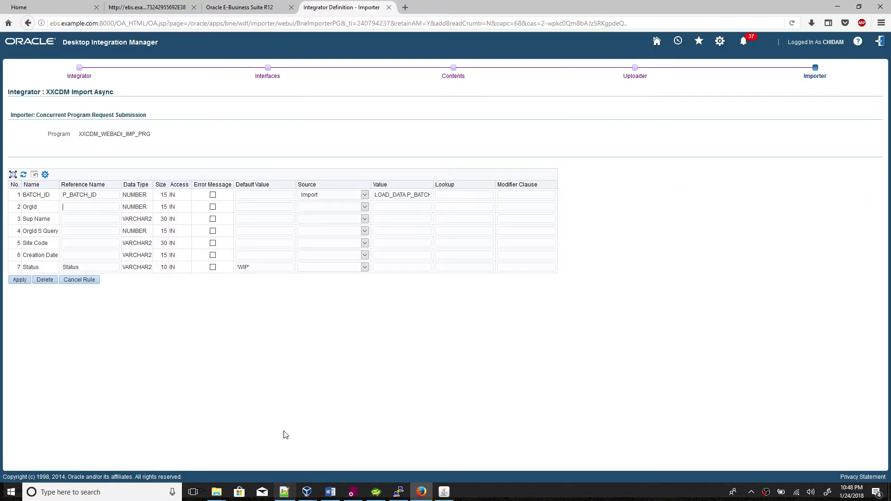
{"action": "left_click", "coordinate": [401, 207]}
{"action": "key", "text": "ctrl+v"}
{"action": "left_click", "coordinate": [335, 207]}
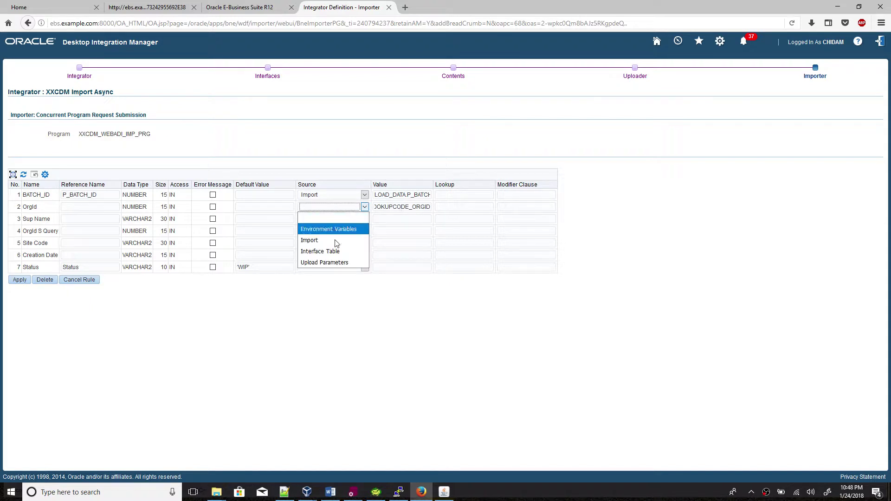
{"action": "left_click", "coordinate": [338, 263]}
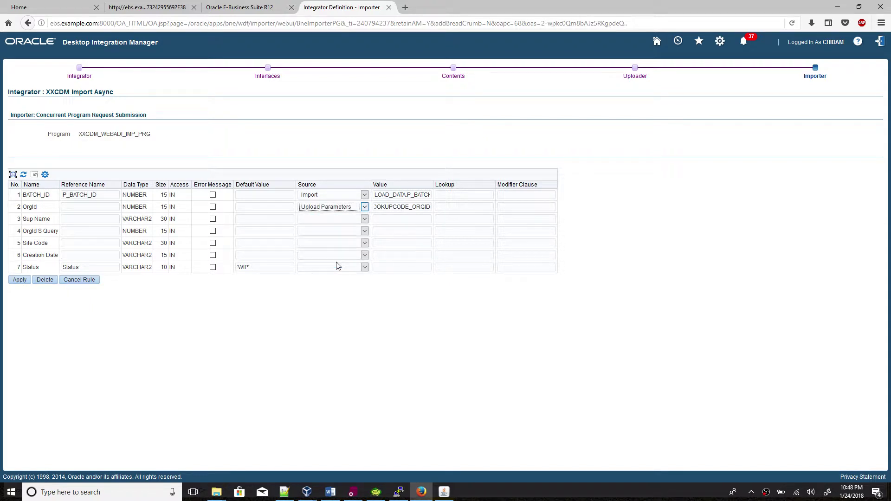
{"action": "left_click", "coordinate": [108, 208]}
{"action": "key", "text": "ctrl+v"}
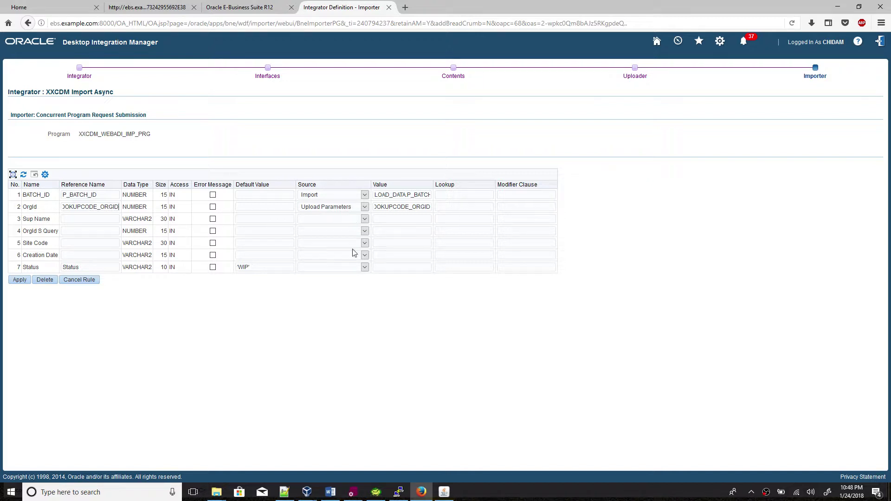
Map Sup Name to upload parameter P_VS_SUPNAME as value and reference name.
{"action": "left_click", "coordinate": [336, 220]}
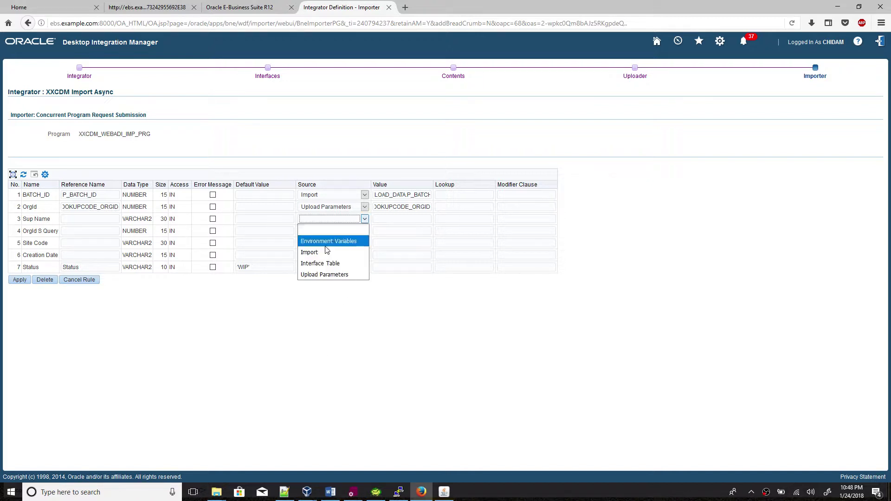
{"action": "left_click", "coordinate": [325, 275]}
{"action": "key", "text": "alt+Tab"}
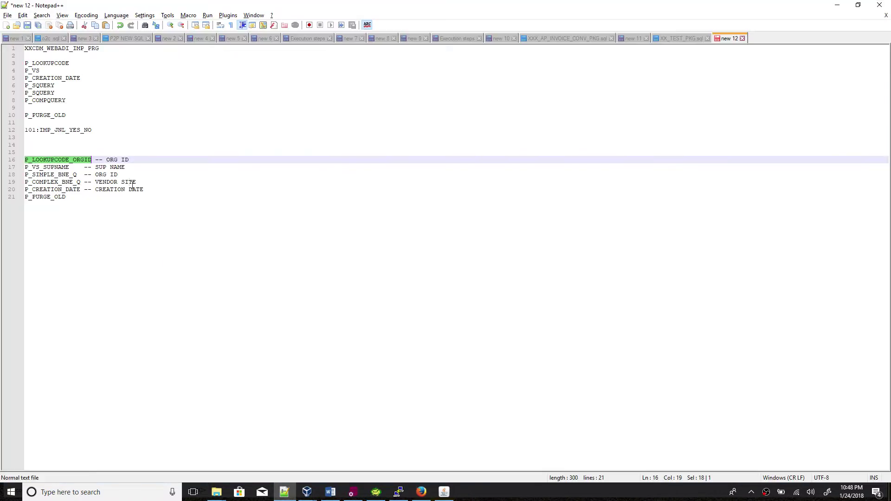
{"action": "double_click", "coordinate": [58, 168]}
{"action": "key", "text": "ctrl+c"}
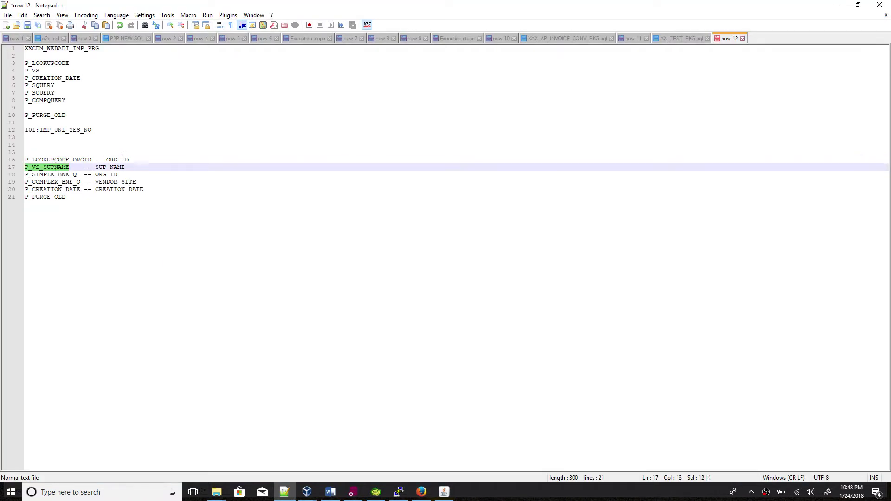
{"action": "key", "text": "alt+Tab"}
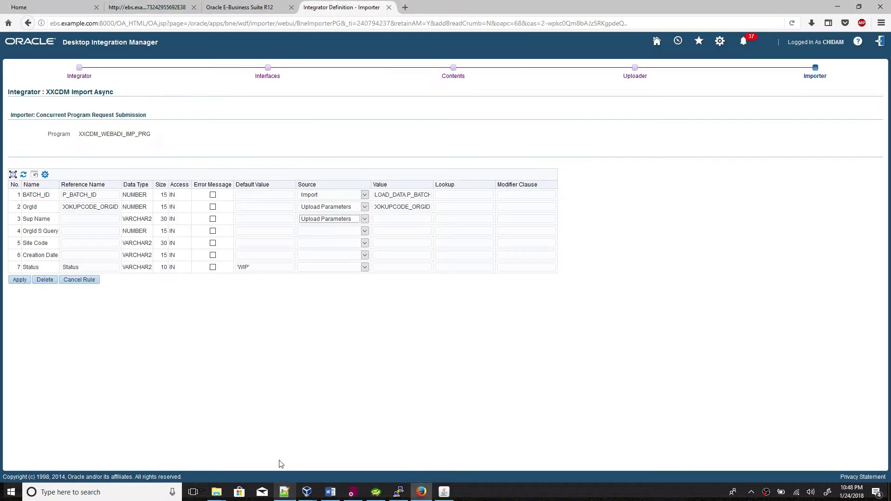
{"action": "left_click", "coordinate": [391, 220]}
{"action": "key", "text": "ctrl+v"}
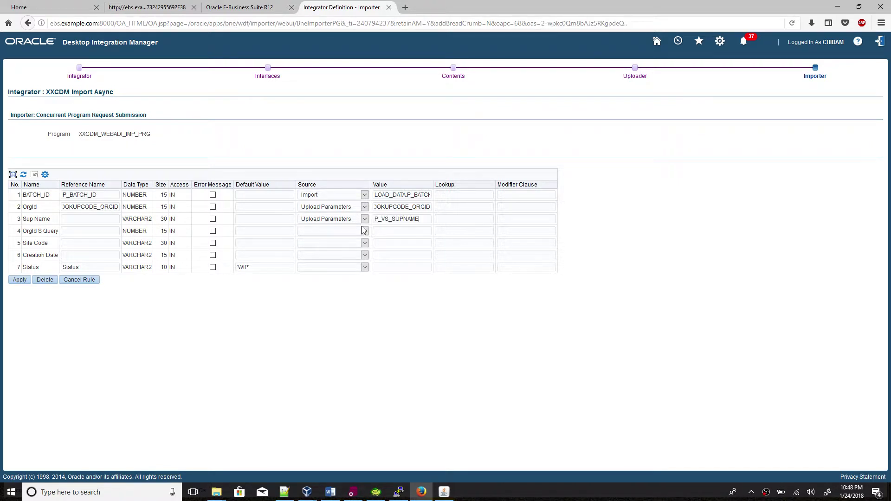
{"action": "key", "text": "ctrl+v"}
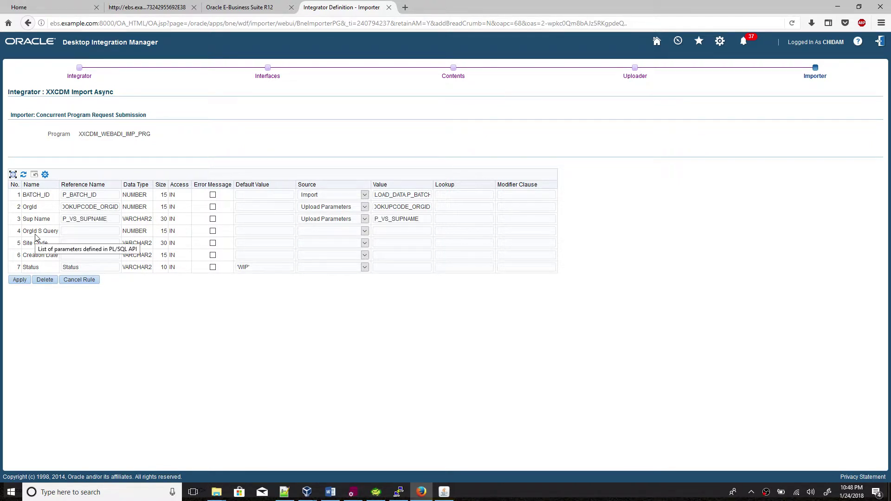
Map row 4, OrgId S Query, to upload parameter P_SIMPLE_BNE_Q.
{"action": "left_click", "coordinate": [328, 233]}
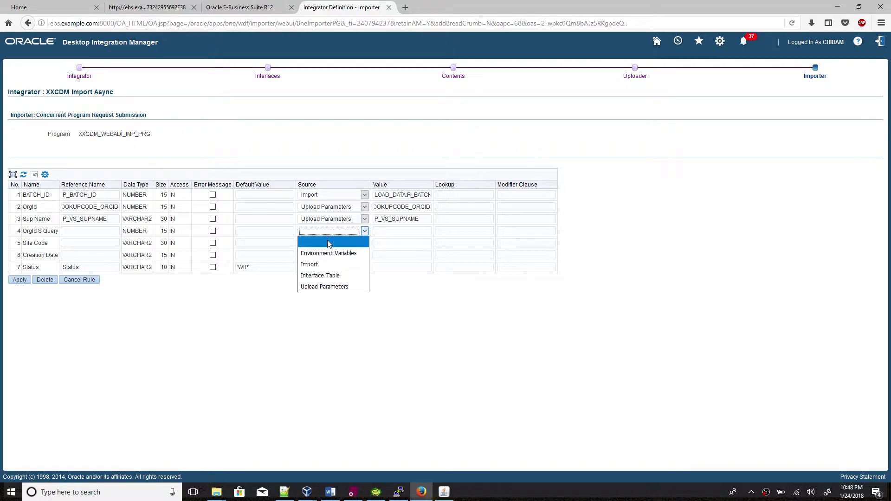
{"action": "left_click", "coordinate": [327, 288]}
{"action": "left_click", "coordinate": [284, 492]}
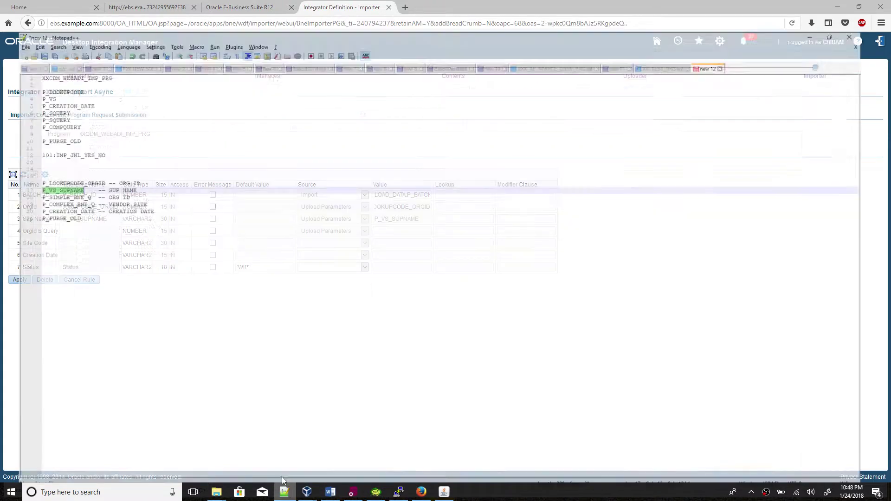
{"action": "double_click", "coordinate": [56, 175]}
{"action": "key", "text": "ctrl+c"}
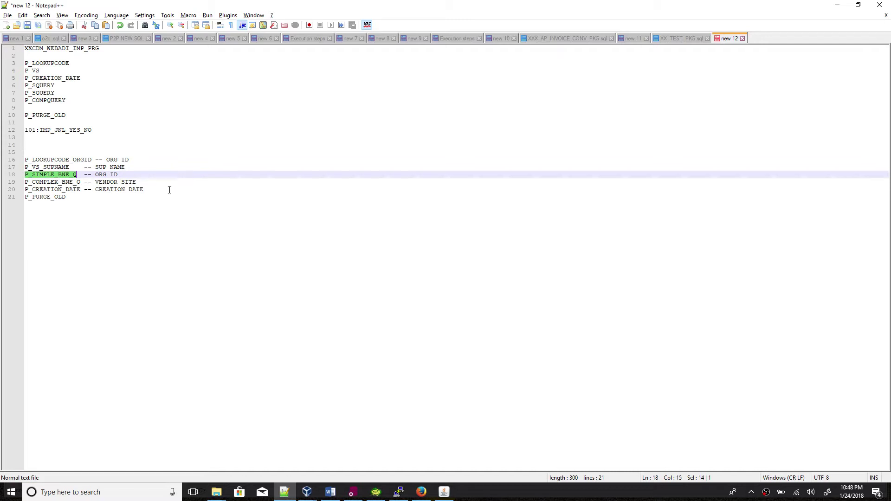
{"action": "left_click", "coordinate": [284, 492]}
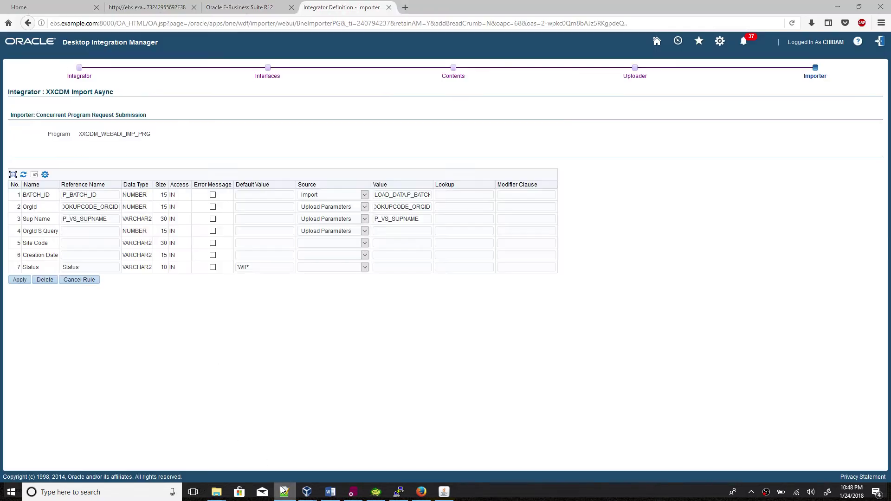
{"action": "left_click", "coordinate": [392, 231]}
{"action": "key", "text": "ctrl+v"}
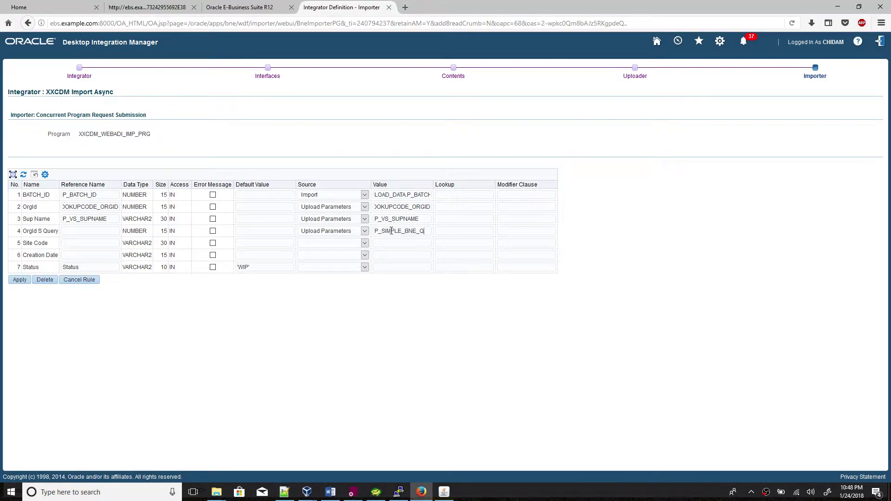
{"action": "left_click", "coordinate": [95, 231]}
{"action": "key", "text": "ctrl+v"}
Map row 5, Site Code, to upload parameter P_COMPLEX_BNE_Q.
{"action": "left_click", "coordinate": [284, 492]}
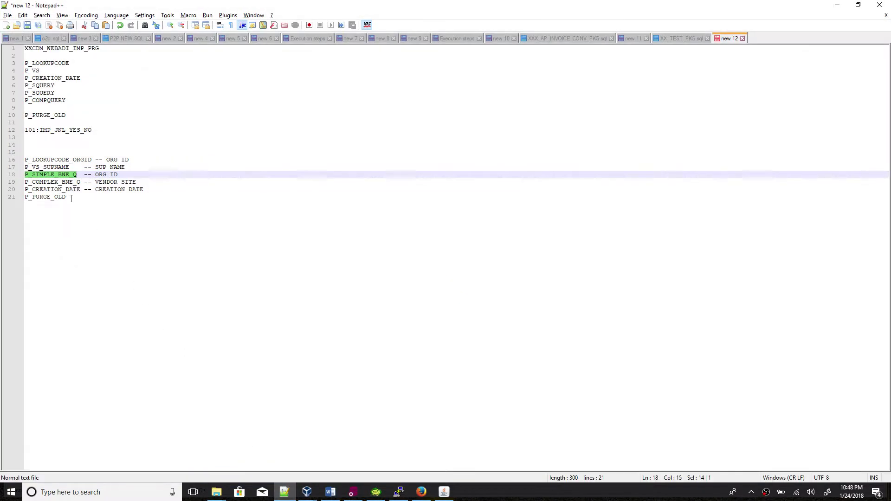
{"action": "double_click", "coordinate": [66, 182]}
{"action": "key", "text": "ctrl+c"}
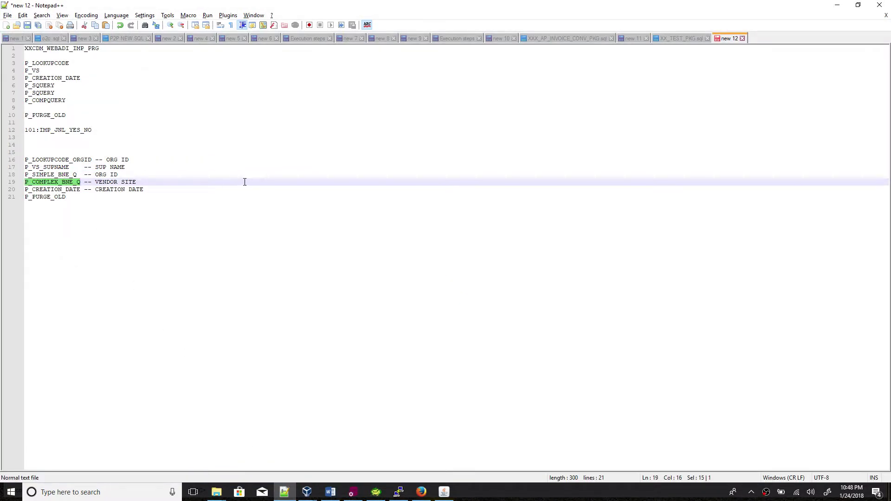
{"action": "left_click", "coordinate": [284, 491]}
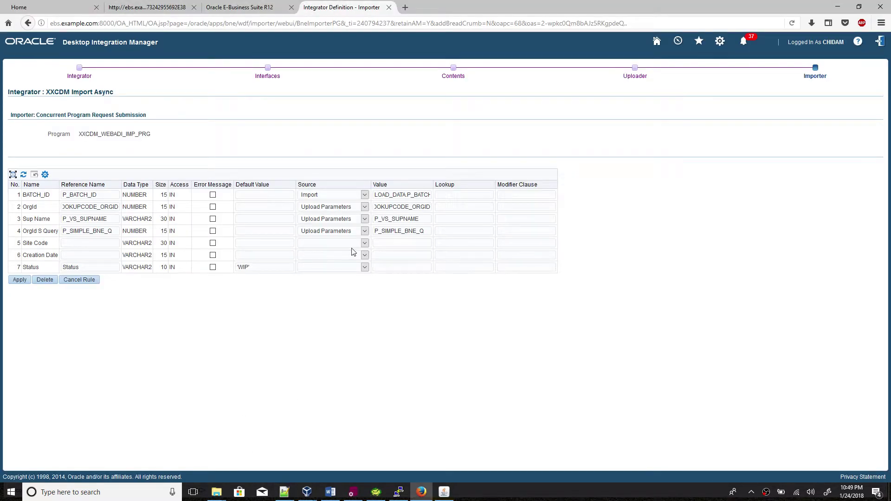
{"action": "left_click", "coordinate": [349, 243]}
{"action": "left_click", "coordinate": [330, 296]}
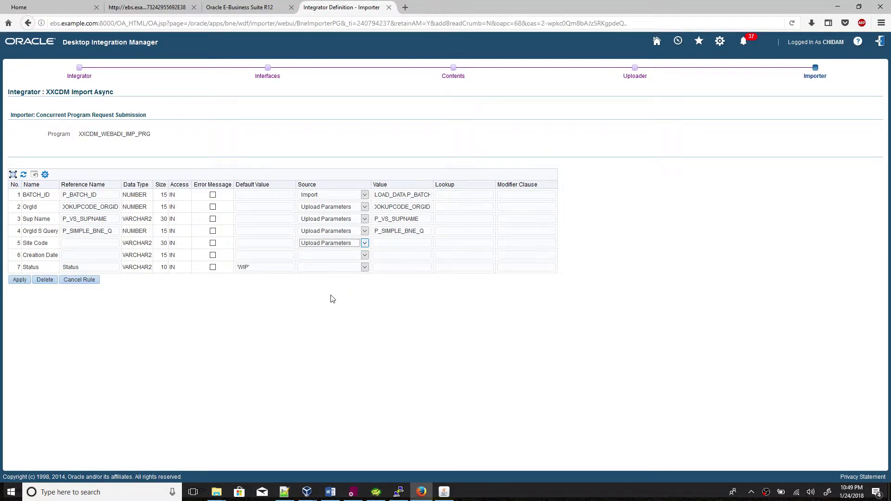
{"action": "left_click", "coordinate": [384, 242]}
{"action": "key", "text": "ctrl+v"}
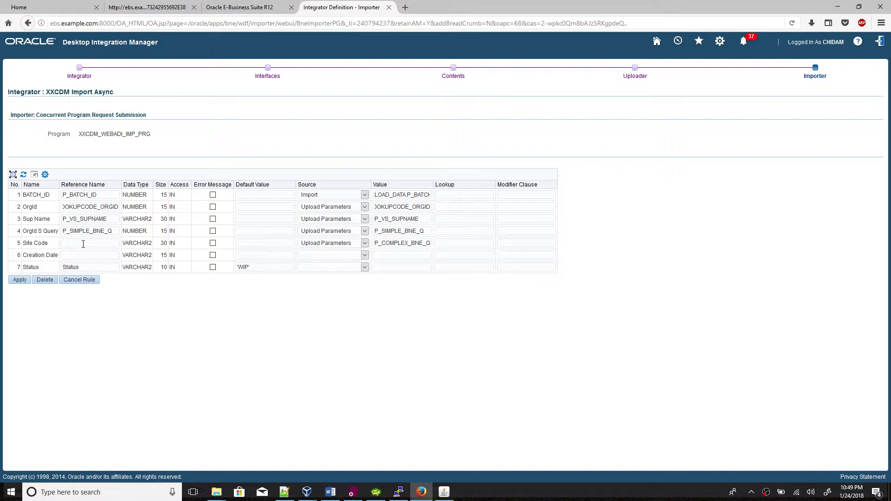
{"action": "left_click", "coordinate": [83, 244]}
{"action": "key", "text": "ctrl+v"}
Map row 6, Creation Date, to upload parameter P_CREATION_DATE.
{"action": "left_click", "coordinate": [284, 492]}
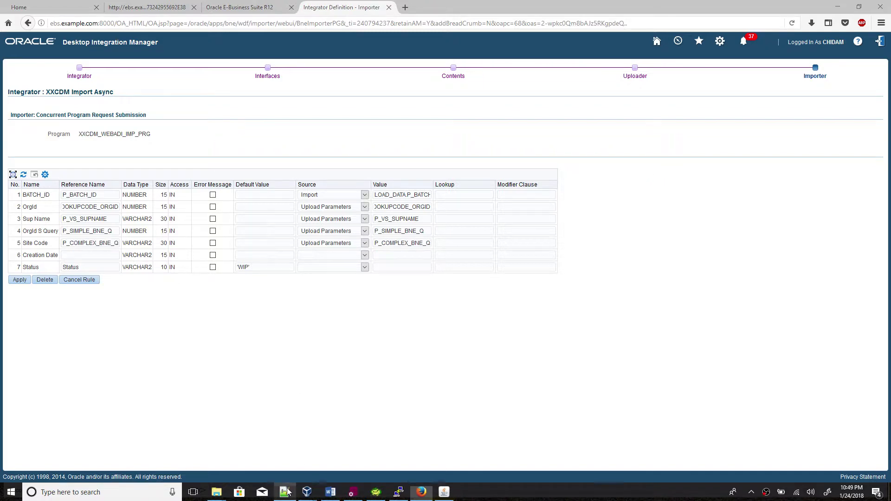
{"action": "double_click", "coordinate": [65, 190]}
{"action": "key", "text": "ctrl+c"}
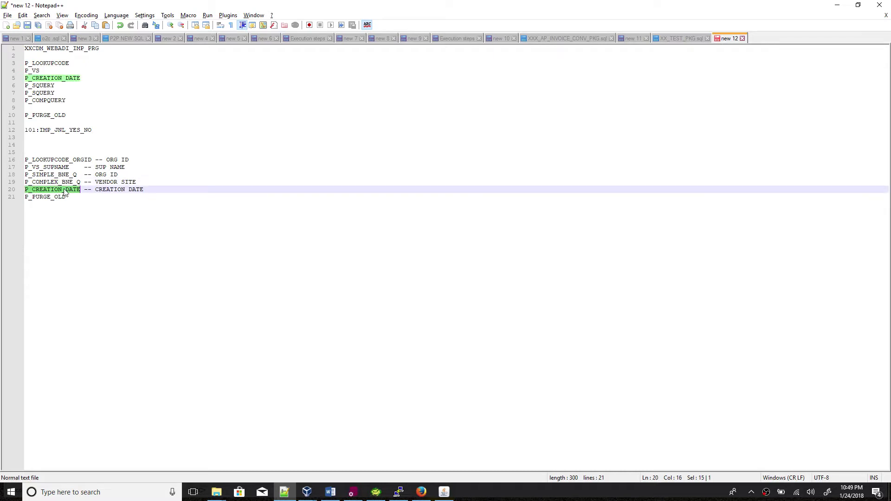
{"action": "left_click", "coordinate": [284, 493]}
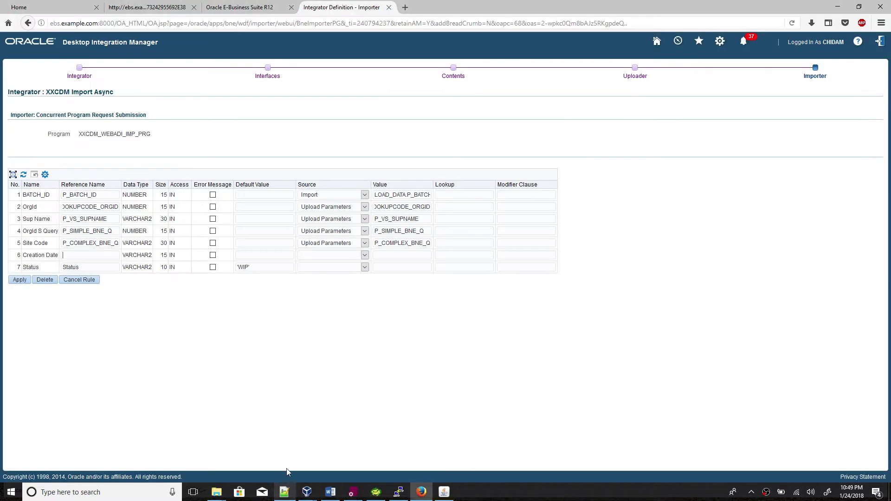
{"action": "left_click", "coordinate": [319, 259]}
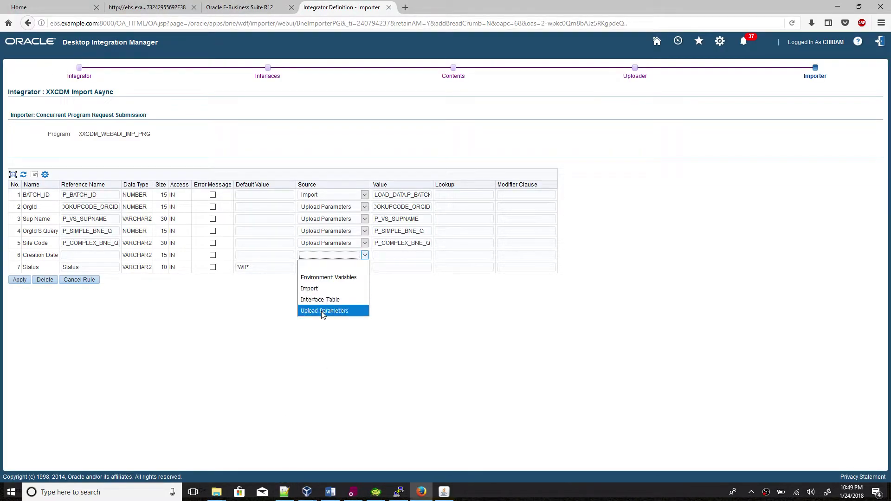
{"action": "left_click", "coordinate": [323, 311]}
{"action": "left_click", "coordinate": [386, 258]}
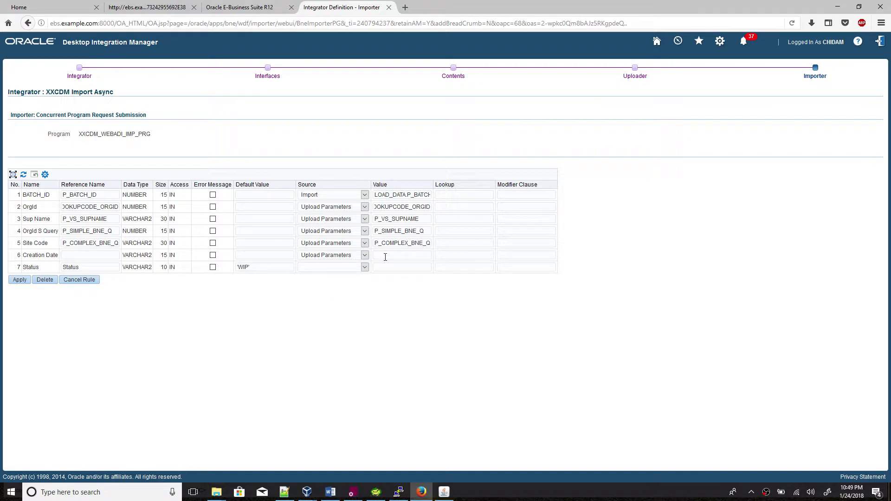
{"action": "key", "text": "ctrl+v"}
{"action": "left_click", "coordinate": [367, 326]}
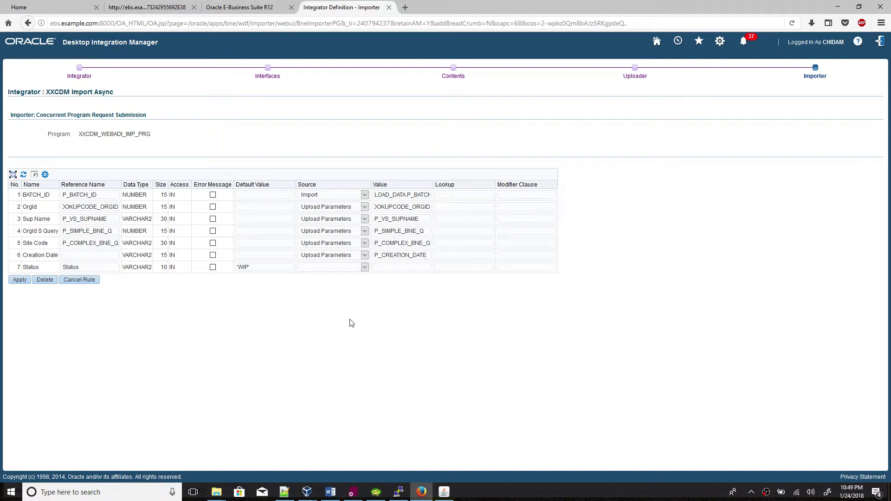
{"action": "left_click", "coordinate": [103, 259]}
{"action": "key", "text": "ctrl+v"}
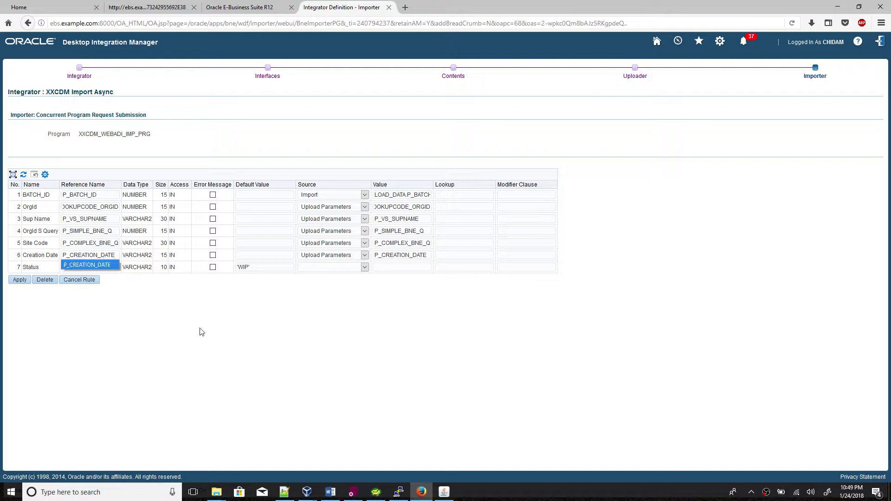
{"action": "left_click", "coordinate": [200, 333]}
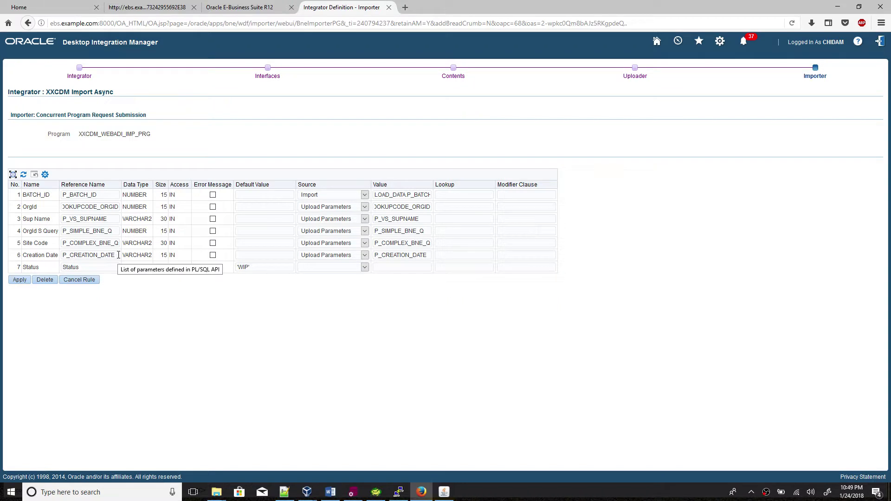
Save the rule's parameter mappings and paste the success message line copied from the notes.
{"action": "left_click", "coordinate": [20, 280]}
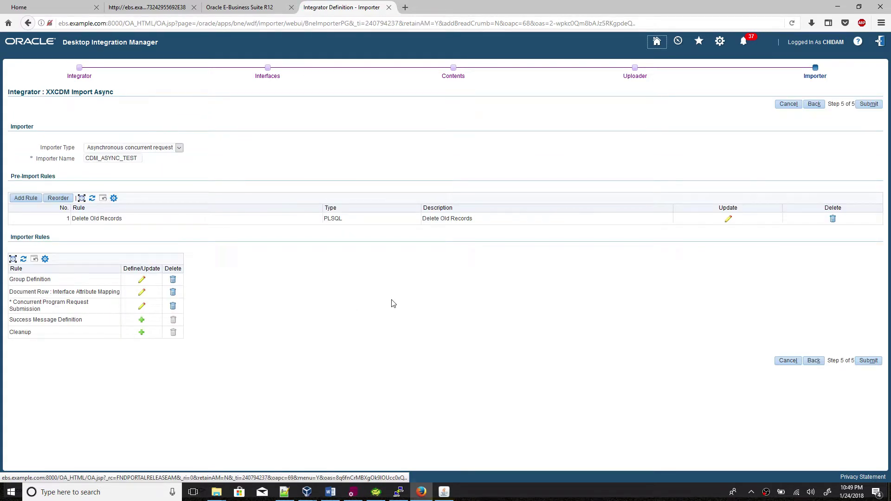
{"action": "left_click", "coordinate": [142, 321]}
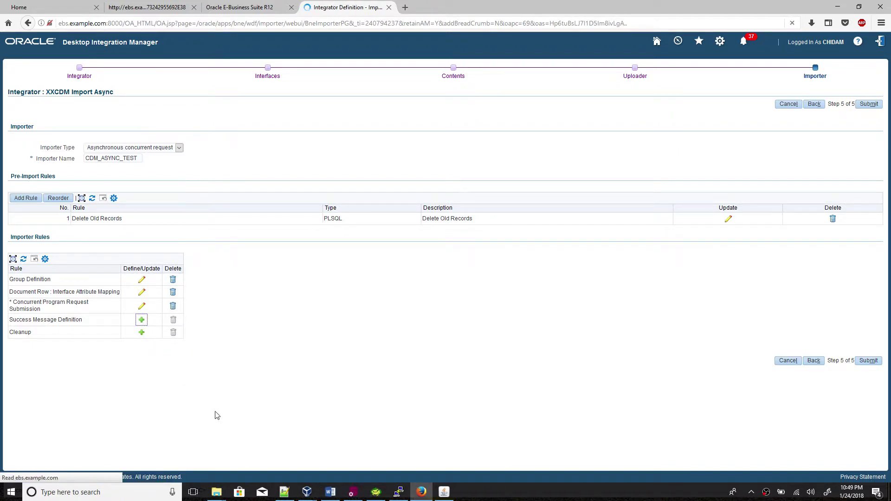
{"action": "left_click", "coordinate": [333, 491]}
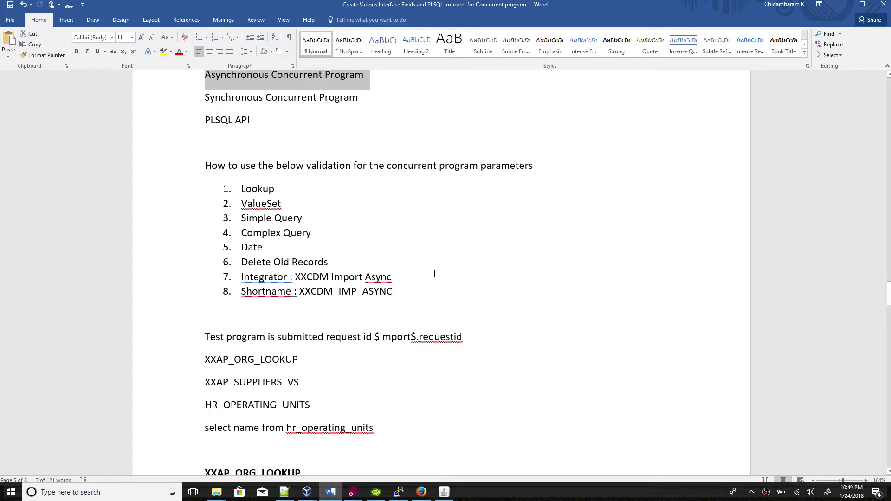
{"action": "left_click_drag", "start_coordinate": [205, 337], "coordinate": [462, 335]}
{"action": "key", "text": "ctrl+c"}
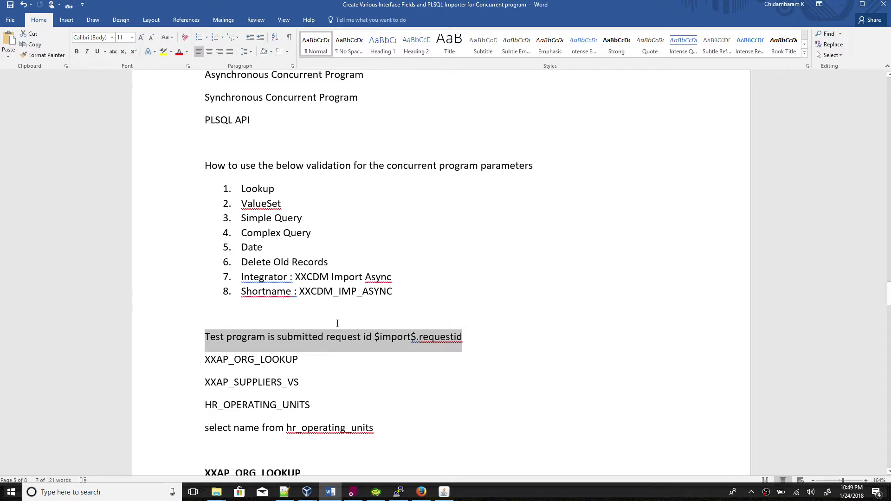
{"action": "key", "text": "alt+Tab"}
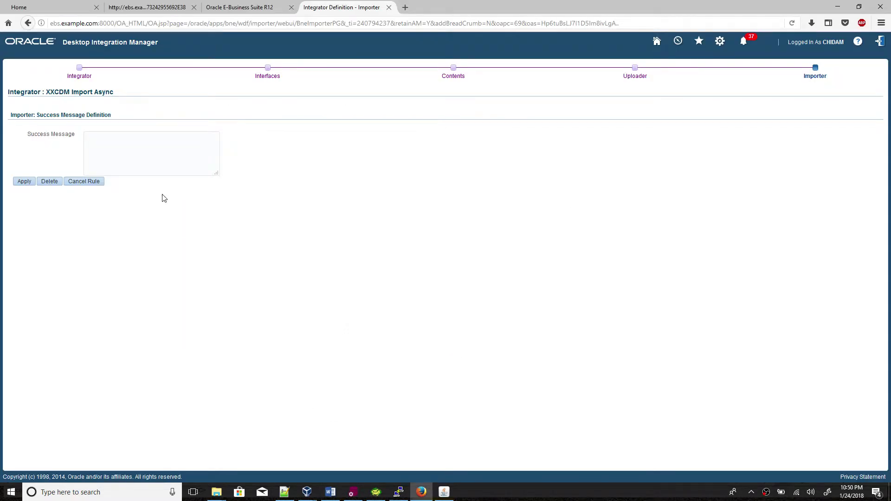
{"action": "left_click", "coordinate": [120, 152]}
{"action": "key", "text": "ctrl+v"}
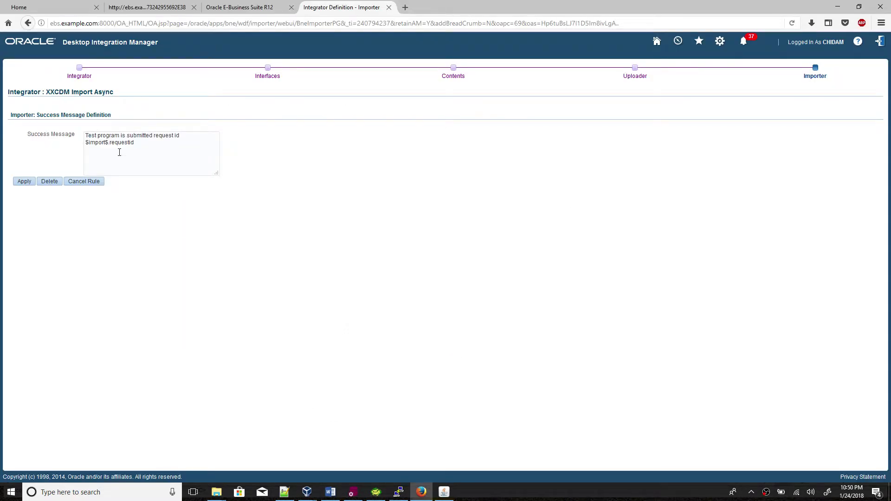
Reword the message to 'XXCDM_WEBADI_IMP_PROGRAM is submitted request id $import$.requestId' and apply it.
{"action": "left_click", "coordinate": [342, 497]}
{"action": "scroll", "coordinate": [379, 394], "scroll_direction": "down", "scroll_amount": 15}
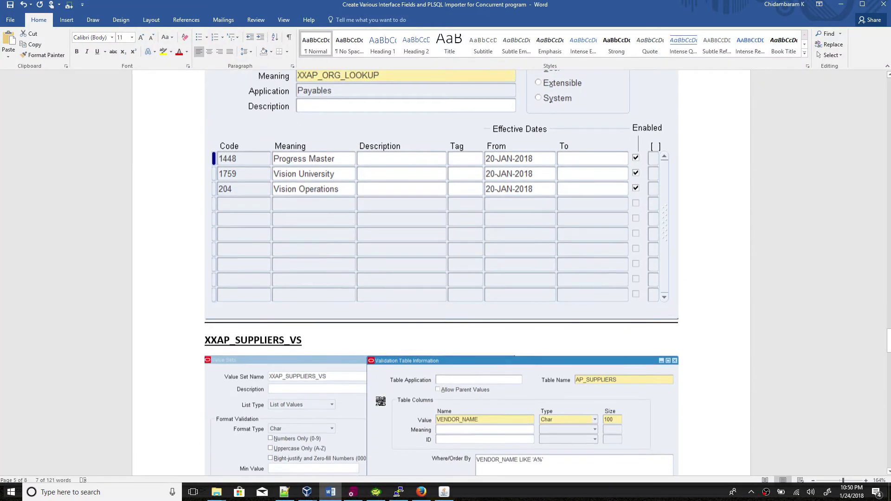
{"action": "scroll", "coordinate": [380, 401], "scroll_direction": "down", "scroll_amount": 15}
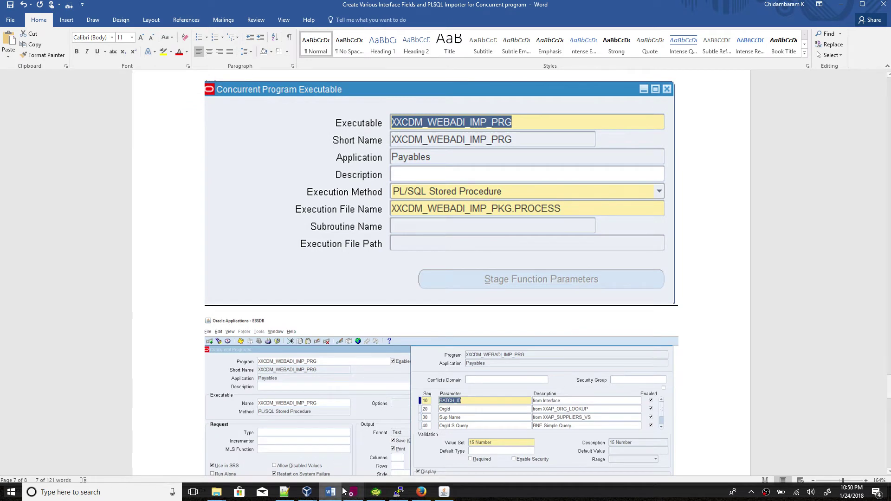
{"action": "left_click", "coordinate": [333, 492]}
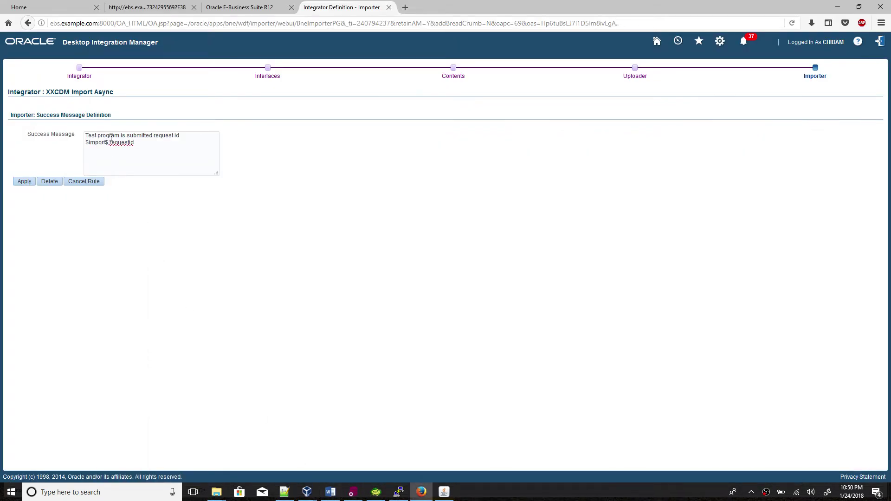
{"action": "left_click_drag", "start_coordinate": [97, 135], "coordinate": [87, 136]}
{"action": "key", "text": "Caps_Lock"}
{"action": "type", "text": "XX"}
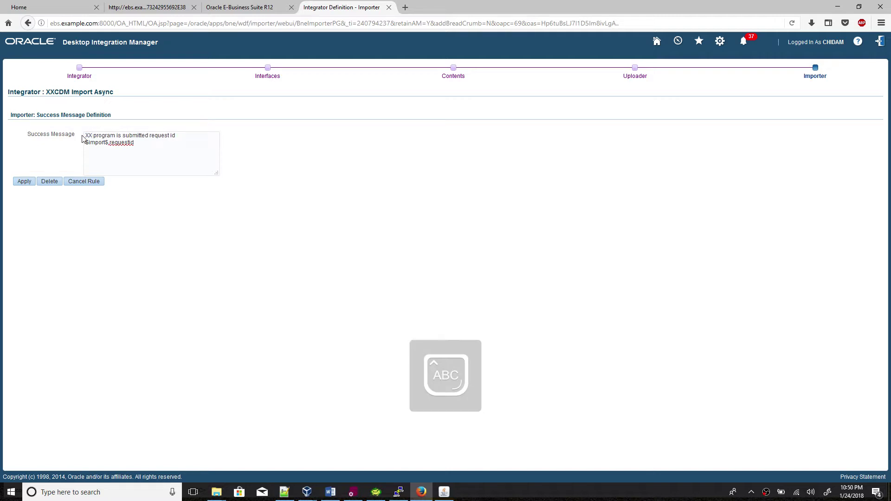
{"action": "type", "text": "CDM"}
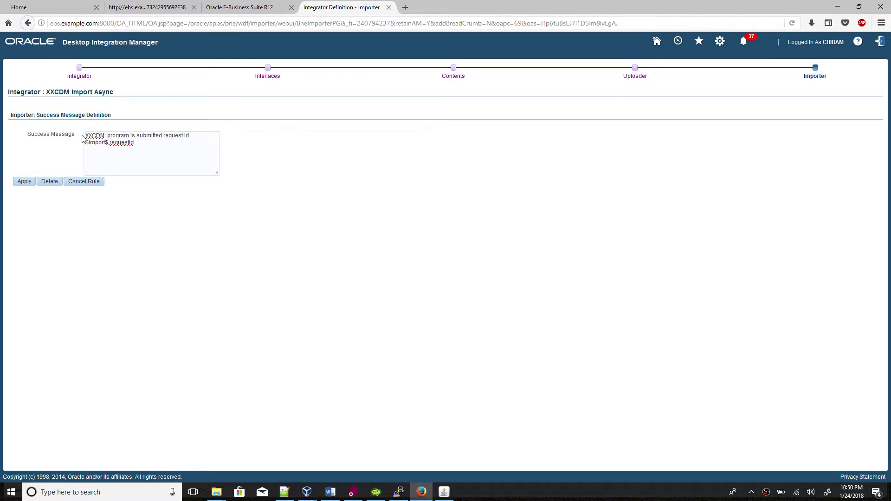
{"action": "key", "text": "alt+Tab"}
{"action": "key", "text": "alt+Tab"}
{"action": "key", "text": "BackSpace"}
{"action": "type", "text": "_WEBADI_IMP"}
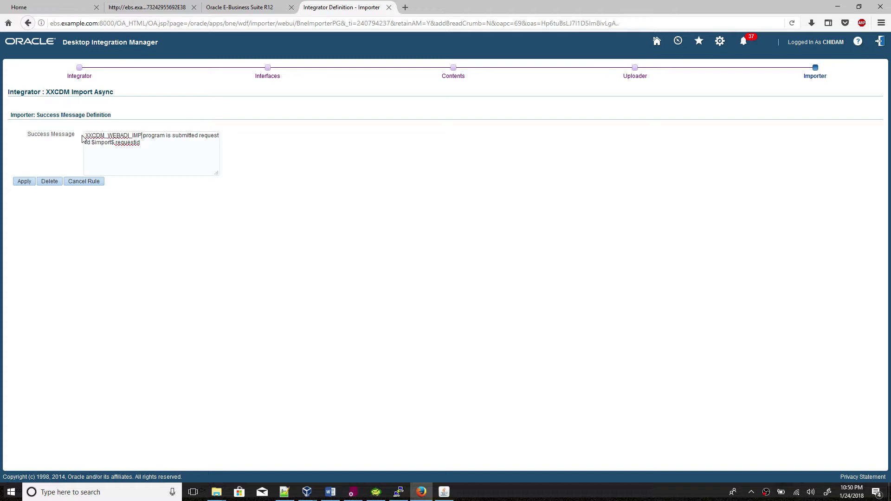
{"action": "type", "text": "_"}
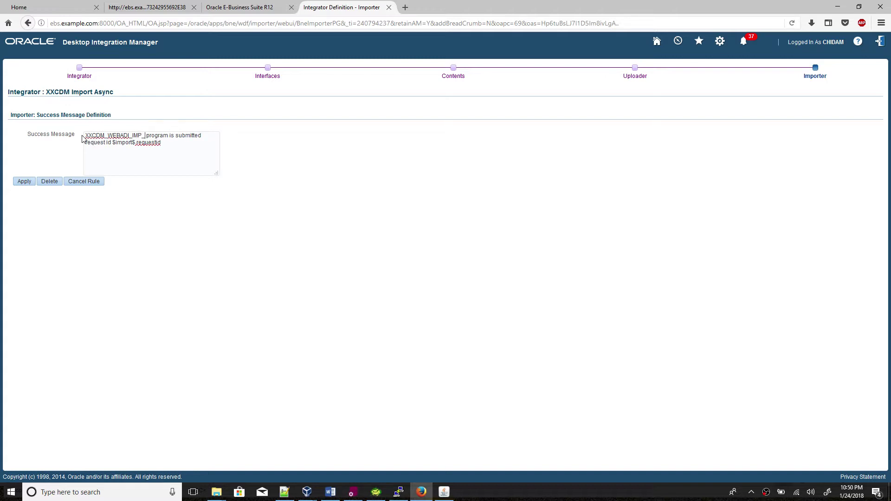
{"action": "type", "text": "O"}
{"action": "key", "text": "BackSpace"}
{"action": "type", "text": "PROGRAM"}
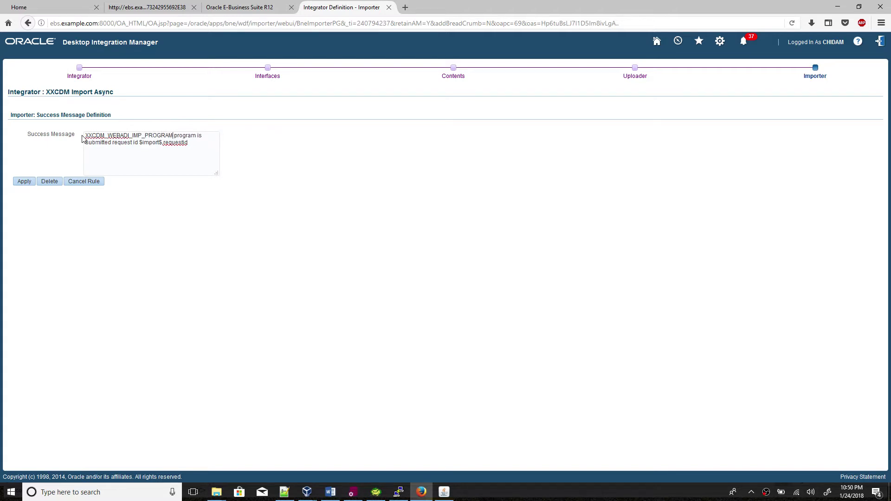
{"action": "key", "text": "Delete"}
{"action": "key", "text": "Delete"}
{"action": "key", "text": "Delete"}
{"action": "key", "text": "Delete"}
{"action": "key", "text": "Delete"}
{"action": "key", "text": "Delete"}
{"action": "key", "text": "Delete"}
{"action": "key", "text": "Delete"}
{"action": "key", "text": "Delete"}
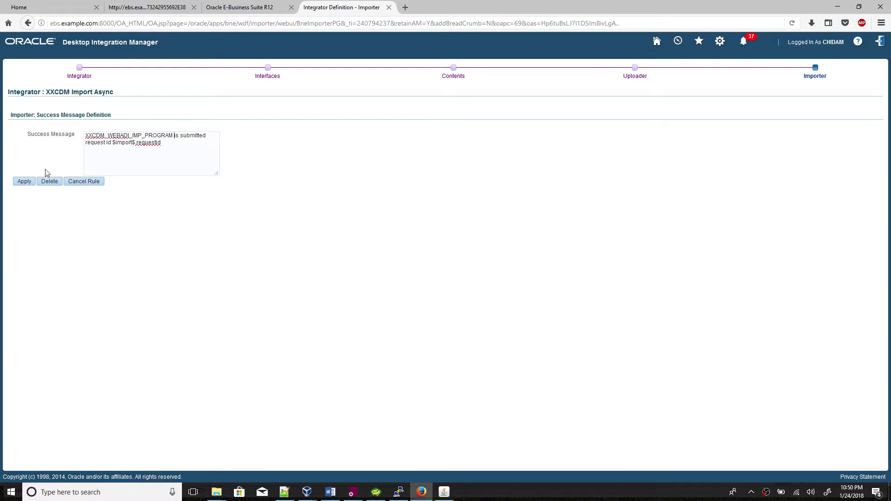
{"action": "left_click", "coordinate": [26, 182]}
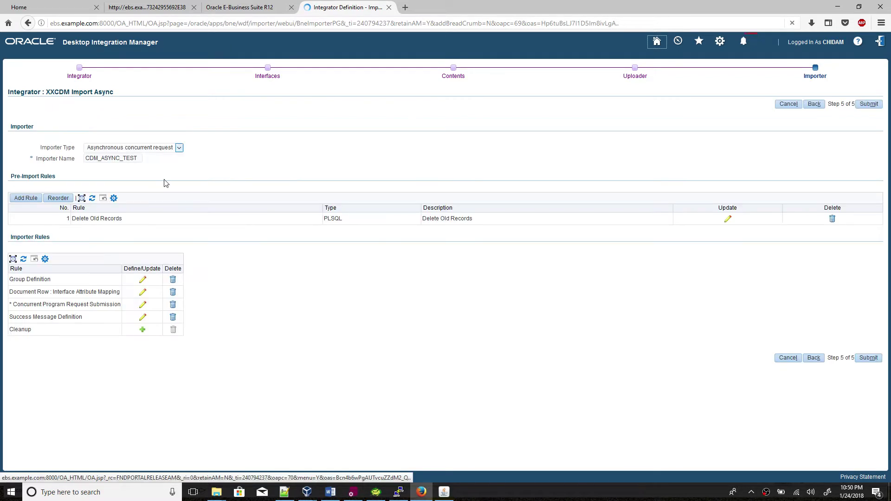
Submit the XXCDM Import Async integrator, then preview it from the refreshed Integrators list.
{"action": "left_click", "coordinate": [879, 365]}
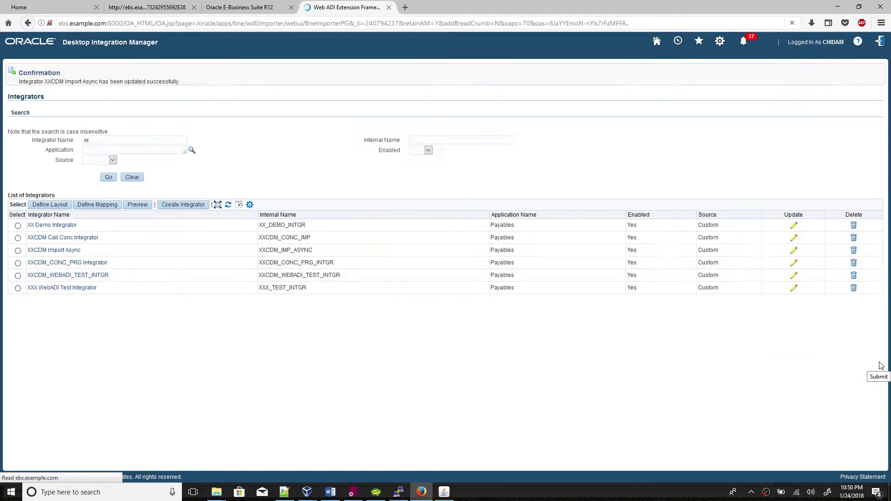
{"action": "left_click", "coordinate": [110, 181]}
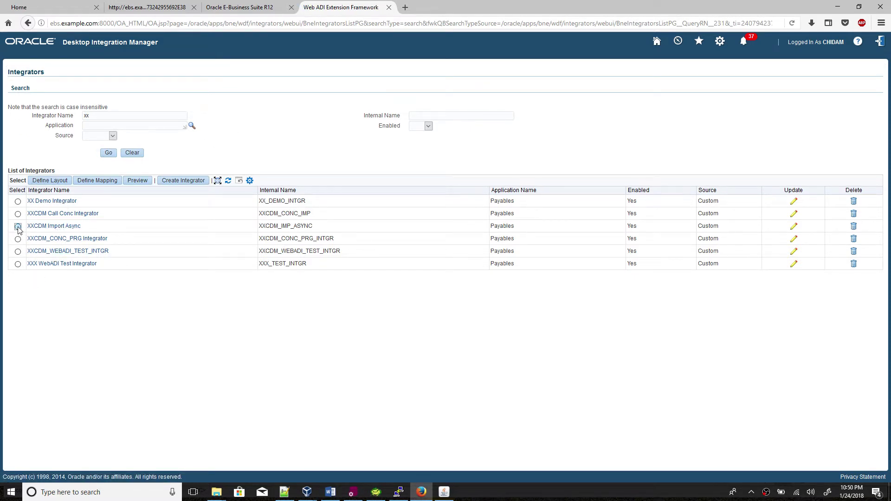
{"action": "left_click", "coordinate": [137, 181]}
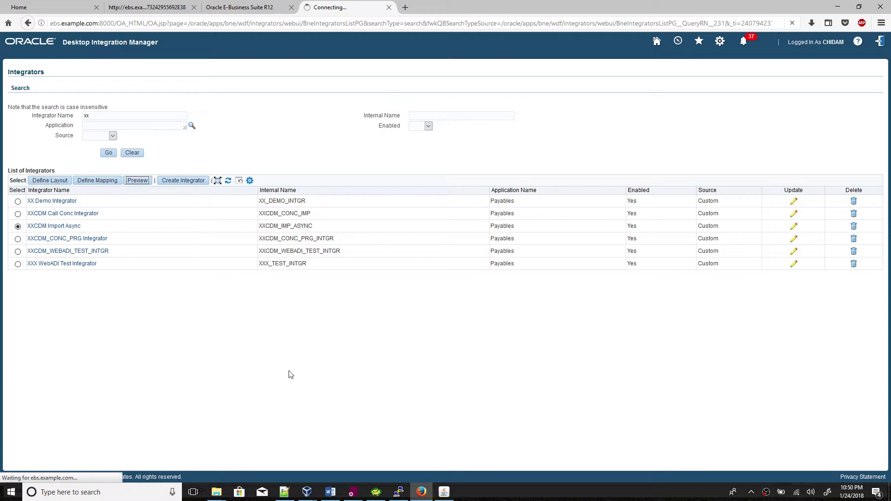
{"action": "left_click", "coordinate": [377, 493]}
Delete all rows from XXCDM_WEBADI_IMP_CONC and XXCDM_WEBADI_IMP_INTERFACE, then commit.
{"action": "scroll", "coordinate": [310, 259], "scroll_direction": "down", "scroll_amount": 3}
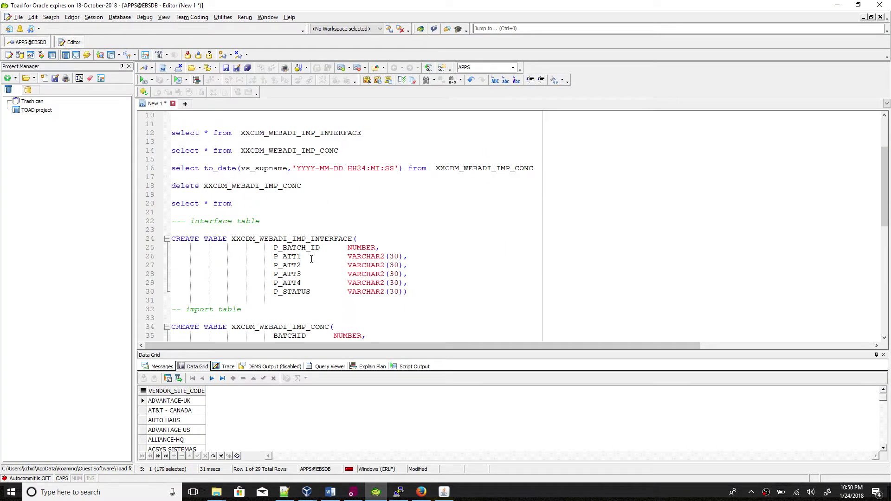
{"action": "left_click", "coordinate": [329, 186]}
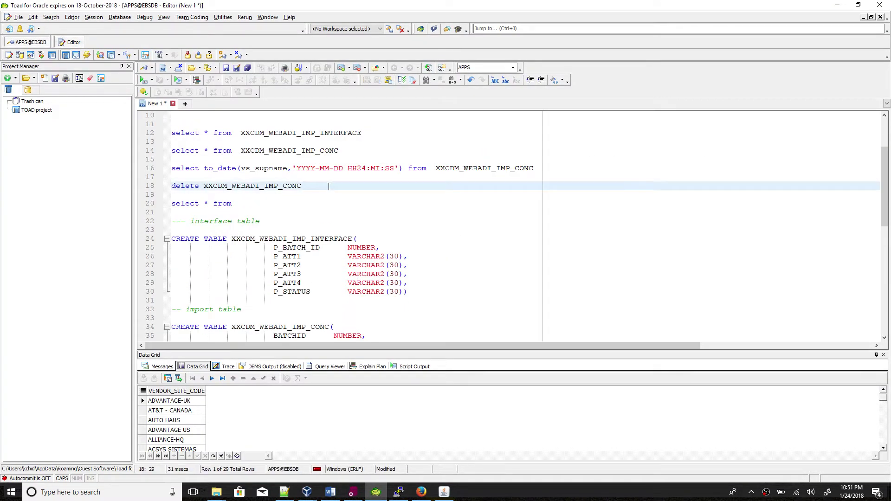
{"action": "key", "text": "F9"}
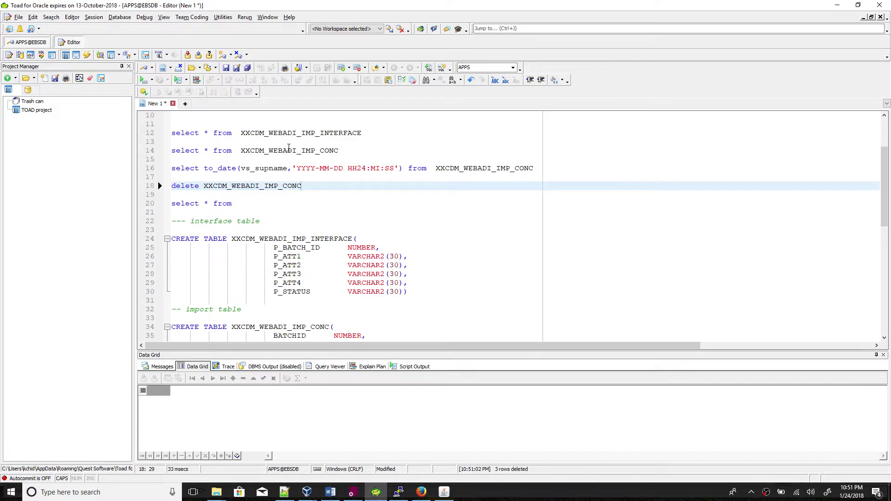
{"action": "left_click", "coordinate": [299, 136]}
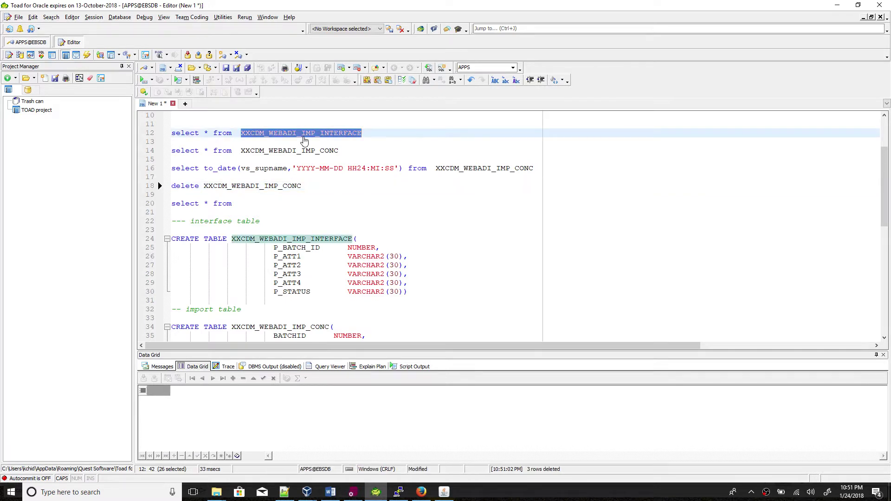
{"action": "left_click", "coordinate": [312, 186]}
{"action": "key", "text": "Return"}
{"action": "key", "text": "Return"}
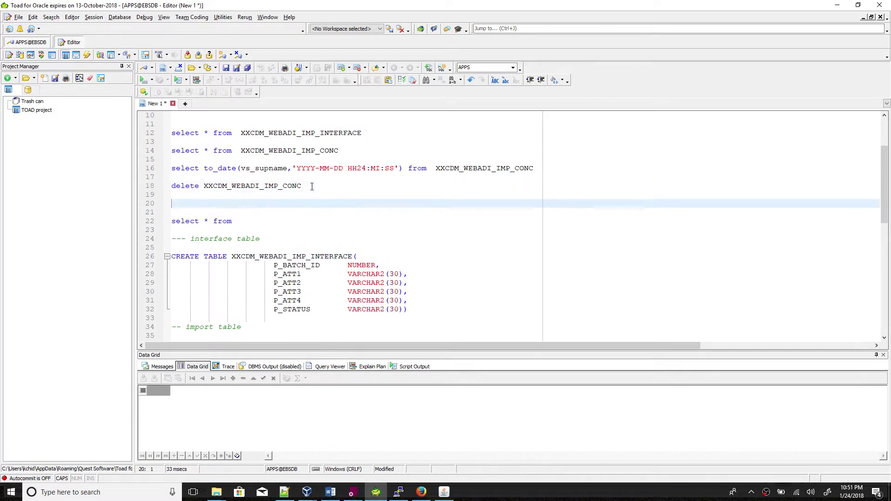
{"action": "type", "text": "DELETE"}
{"action": "type", "text": "XXCDM_WEBADI_IMP_INTERFACE"}
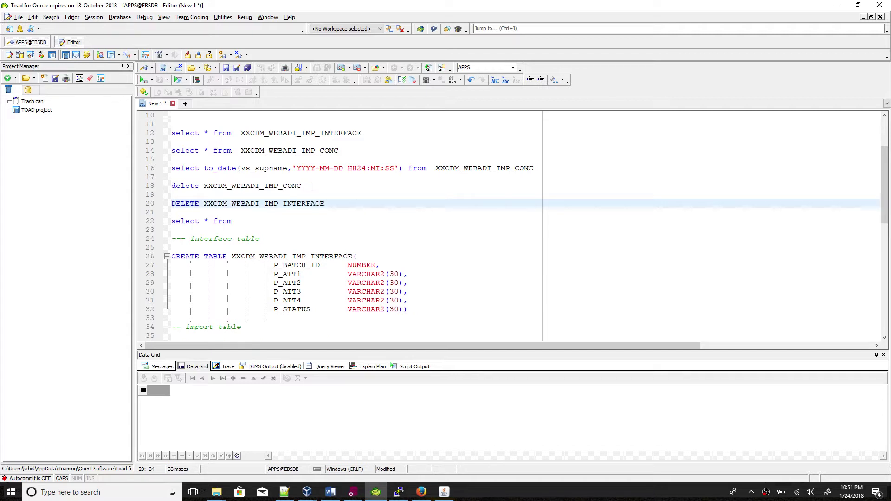
{"action": "key", "text": "F9"}
{"action": "left_click", "coordinate": [188, 55]}
Re-run the CONC and INTERFACE select queries to confirm both tables return no rows.
{"action": "left_click", "coordinate": [316, 153]}
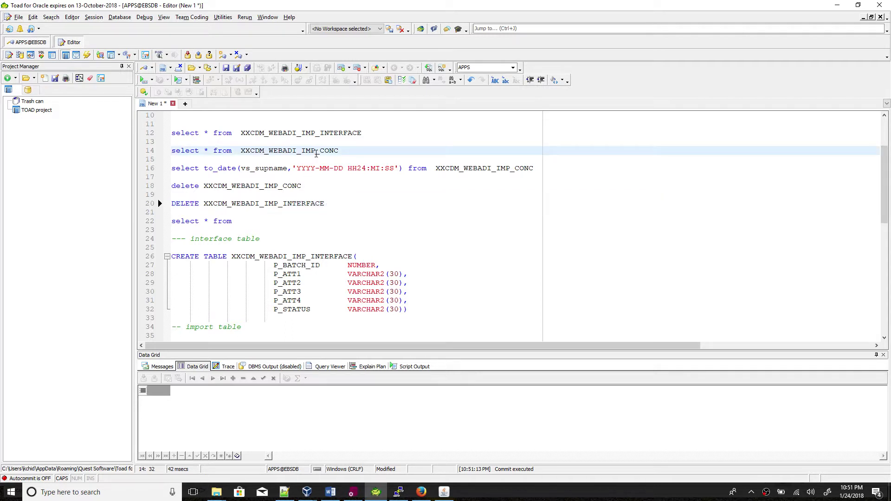
{"action": "key", "text": "F9"}
{"action": "left_click", "coordinate": [316, 133]}
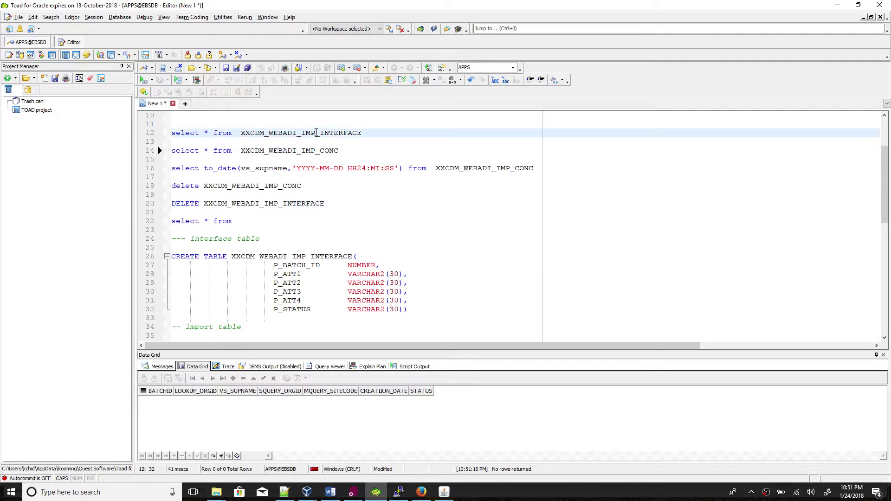
{"action": "key", "text": "F9"}
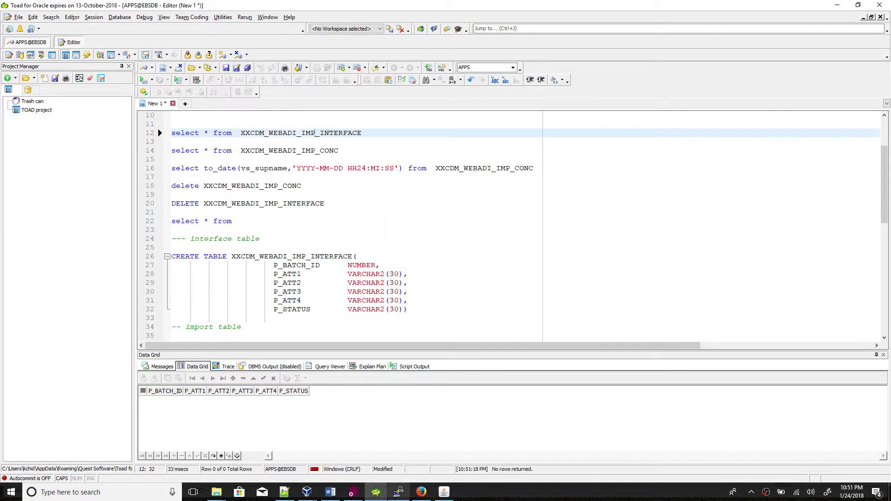
{"action": "left_click", "coordinate": [444, 492]}
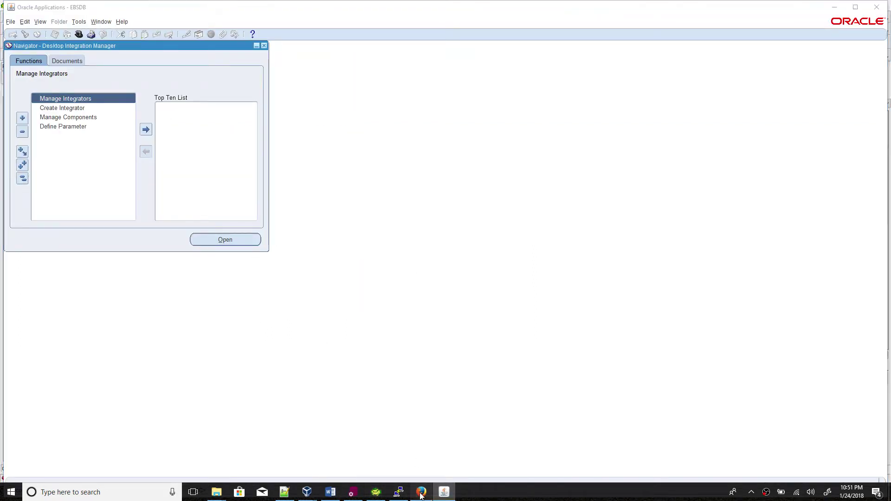
Create the XXCDM Import Async document with the Excel 2007 viewer and open WebADI.xls.
{"action": "left_click", "coordinate": [421, 492]}
{"action": "left_click", "coordinate": [872, 140]}
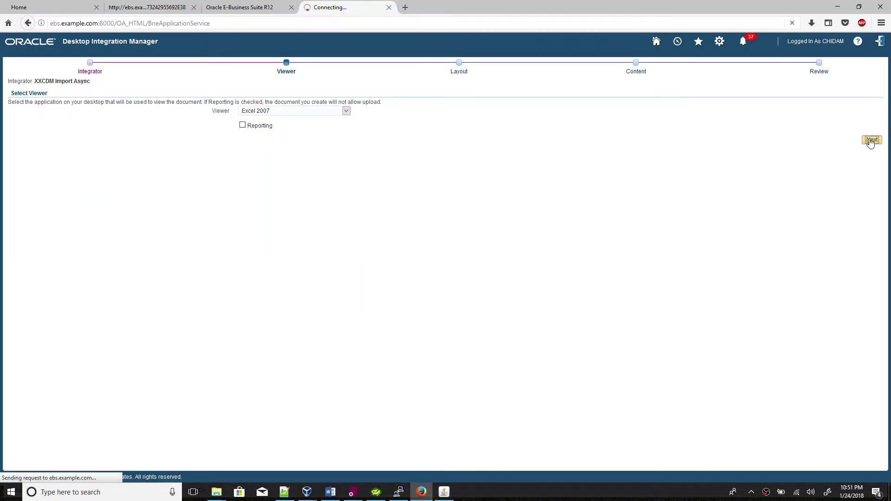
{"action": "left_click", "coordinate": [872, 165]}
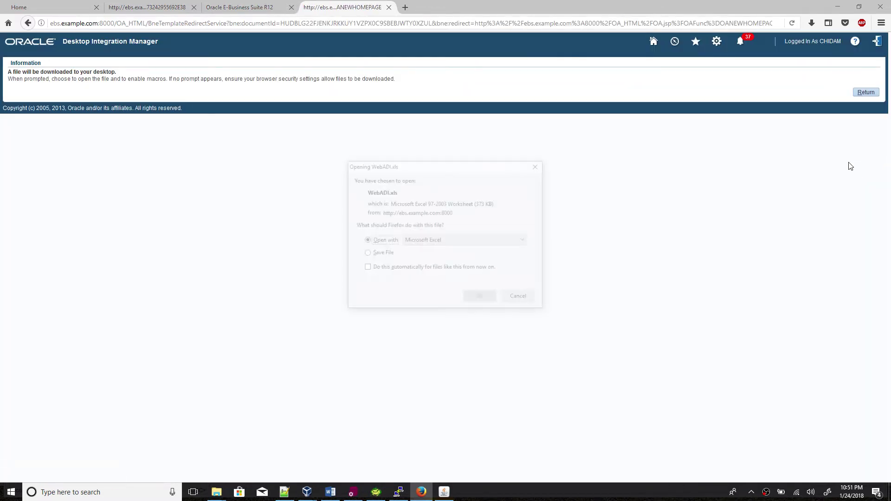
{"action": "left_click", "coordinate": [482, 307]}
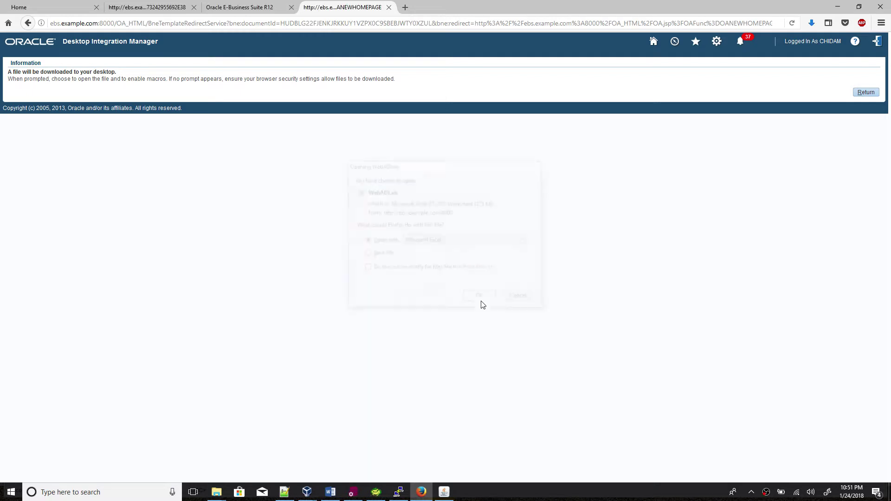
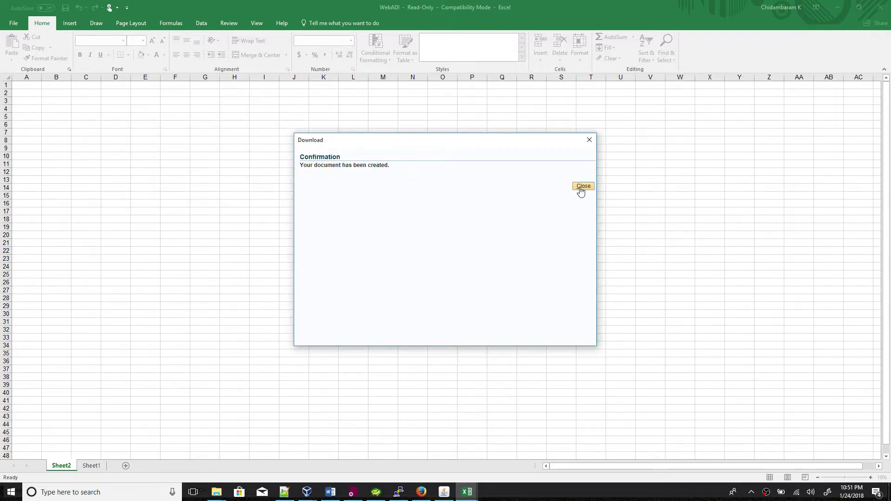
Dismiss the download confirmation and enter BATCH_ID 1000 in cell C5 of the Web ADI sheet.
{"action": "left_click", "coordinate": [583, 186]}
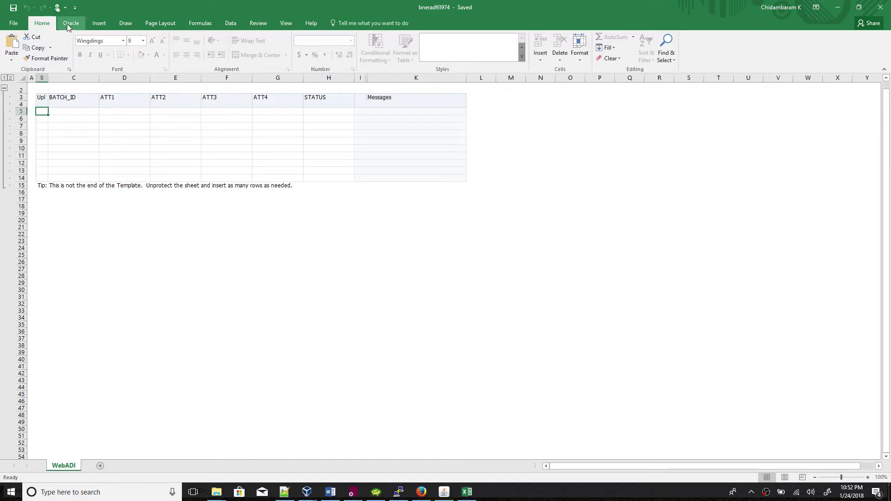
{"action": "left_click", "coordinate": [70, 23]}
{"action": "left_click", "coordinate": [78, 113]}
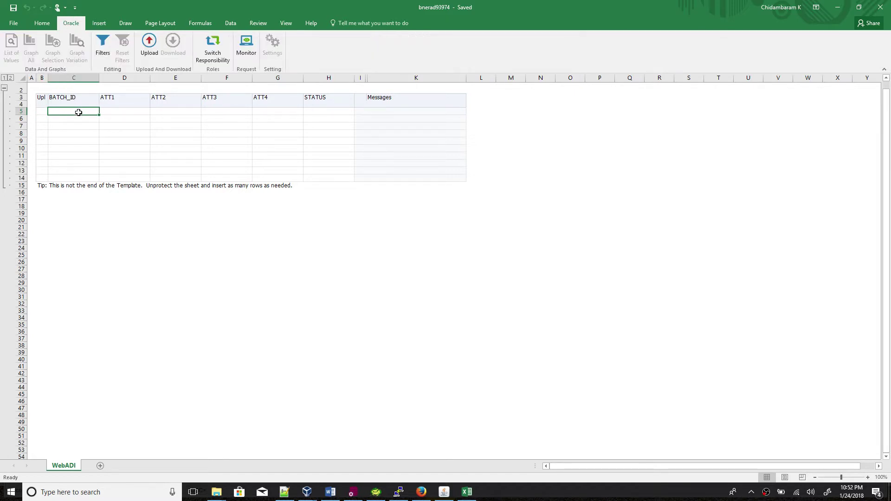
{"action": "type", "text": "1000"}
{"action": "key", "text": "Tab"}
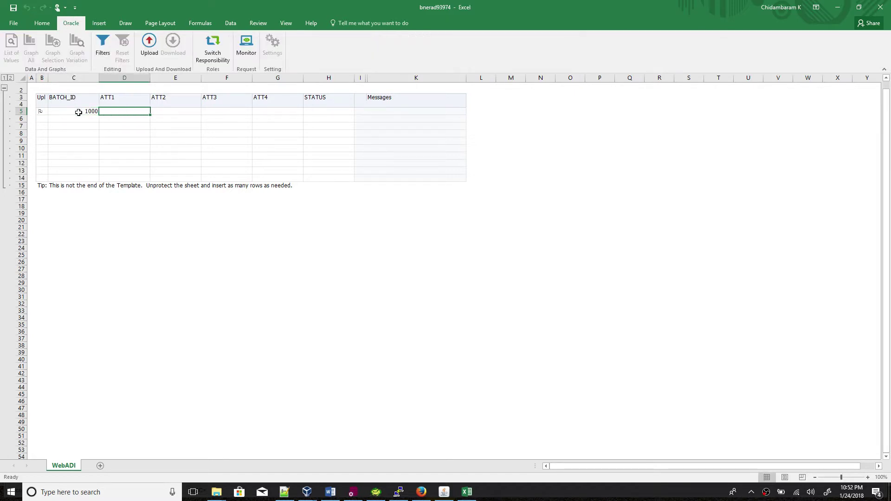
Fill ATT1–ATT4 with A, B, C, D and STATUS with E in row 5.
{"action": "type", "text": "A"}
{"action": "key", "text": "Tab"}
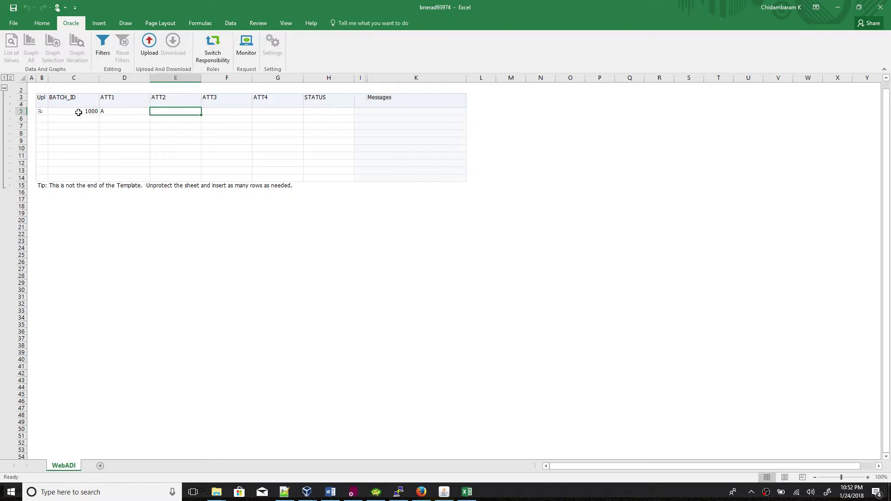
{"action": "key", "text": "Tab"}
{"action": "key", "text": "shift+Tab"}
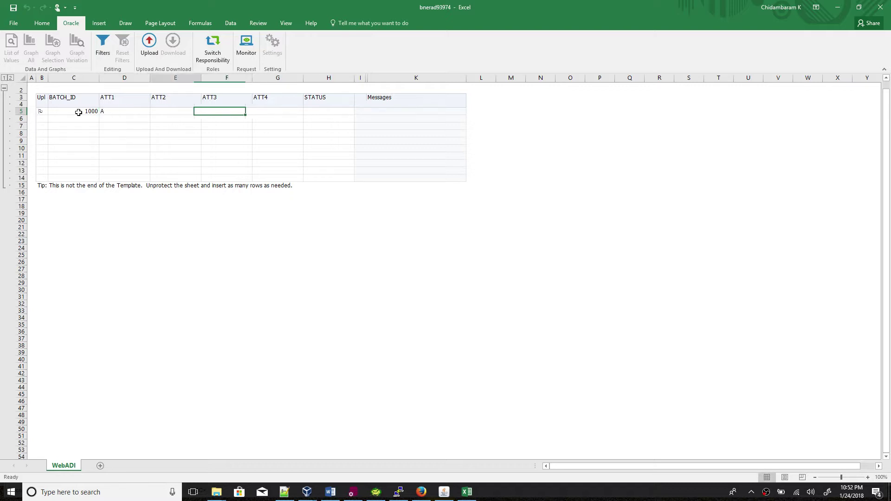
{"action": "type", "text": "B"}
{"action": "key", "text": "Tab"}
{"action": "type", "text": "C"}
{"action": "key", "text": "Tab"}
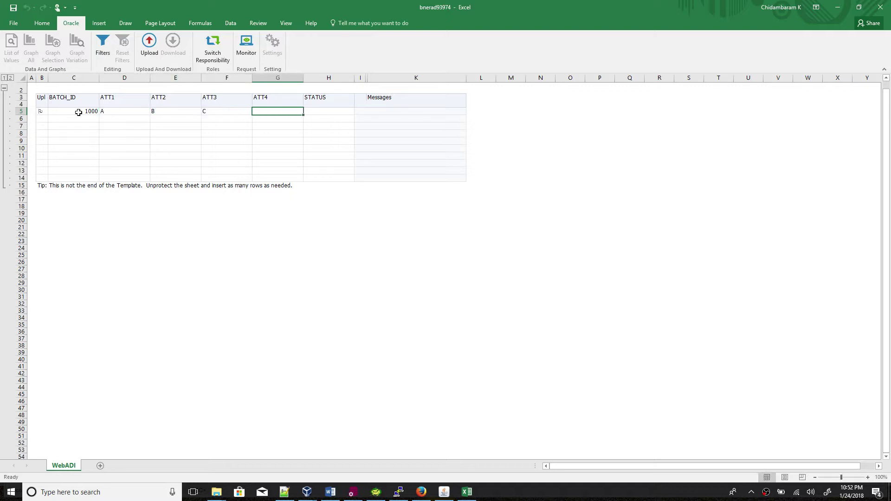
{"action": "type", "text": "D"}
{"action": "key", "text": "Tab"}
{"action": "type", "text": "E"}
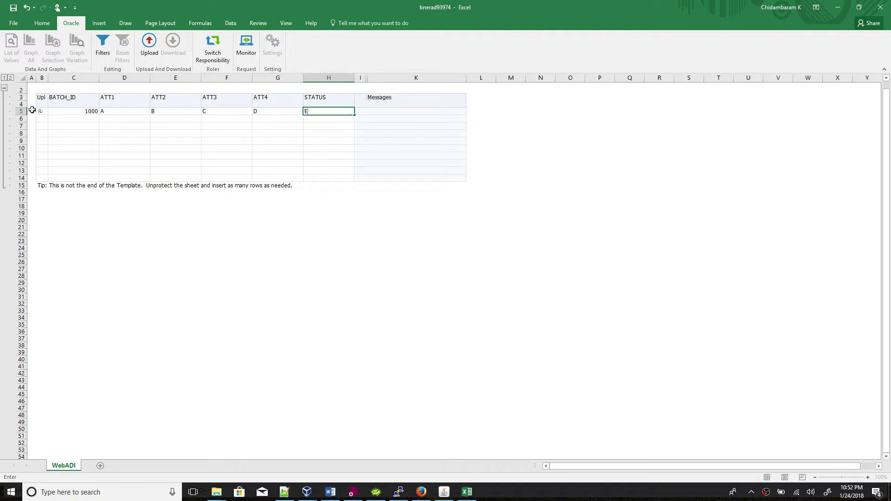
{"action": "left_click", "coordinate": [115, 111]}
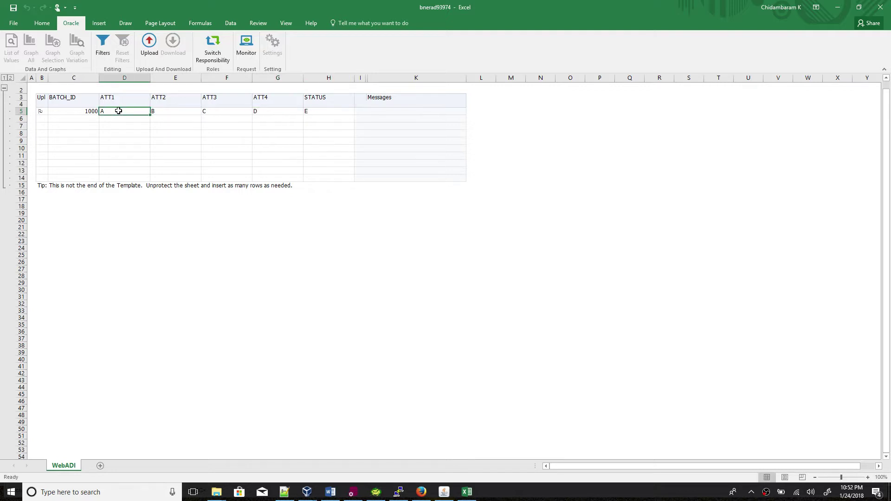
Start the Oracle upload, log in with the password, and choose the Desktop Integration Manager responsibility.
{"action": "left_click", "coordinate": [147, 53]}
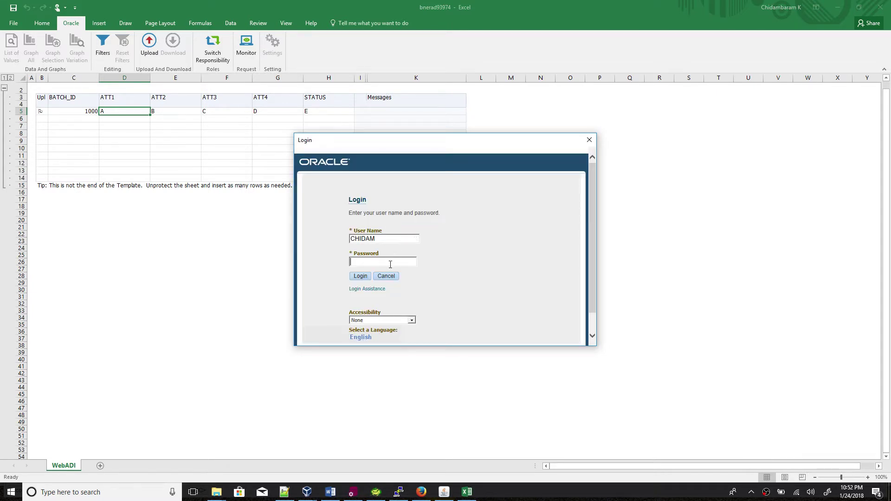
{"action": "key", "text": "Caps_Lock"}
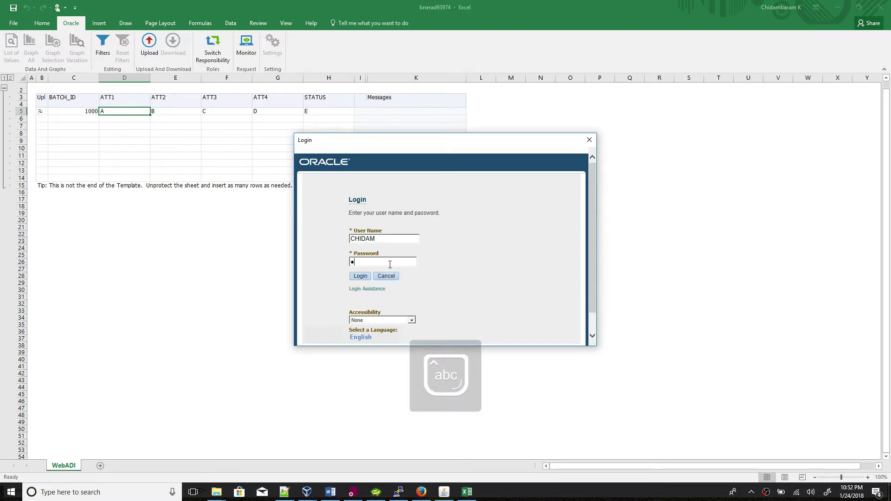
{"action": "type", "text": "••"}
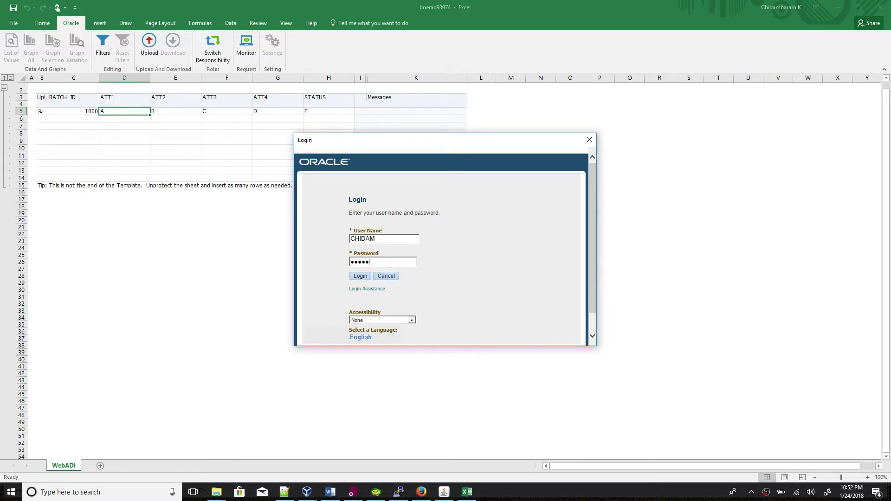
{"action": "left_click", "coordinate": [361, 276]}
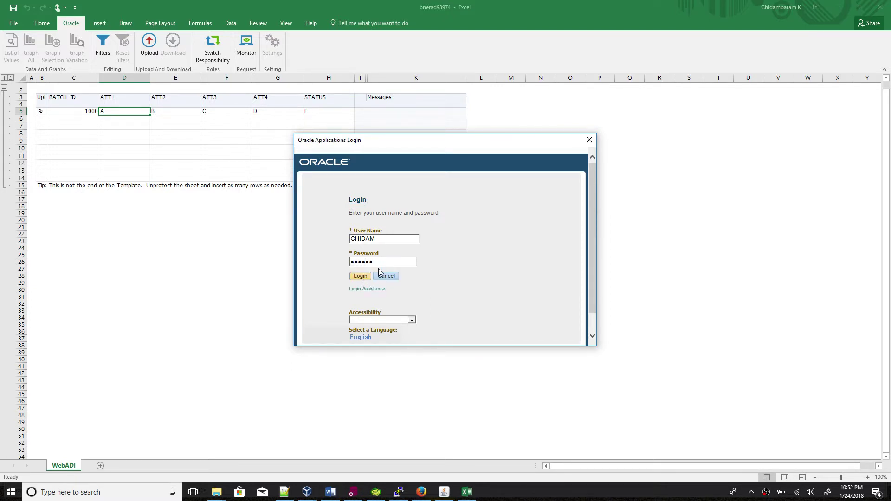
{"action": "left_click", "coordinate": [359, 203]}
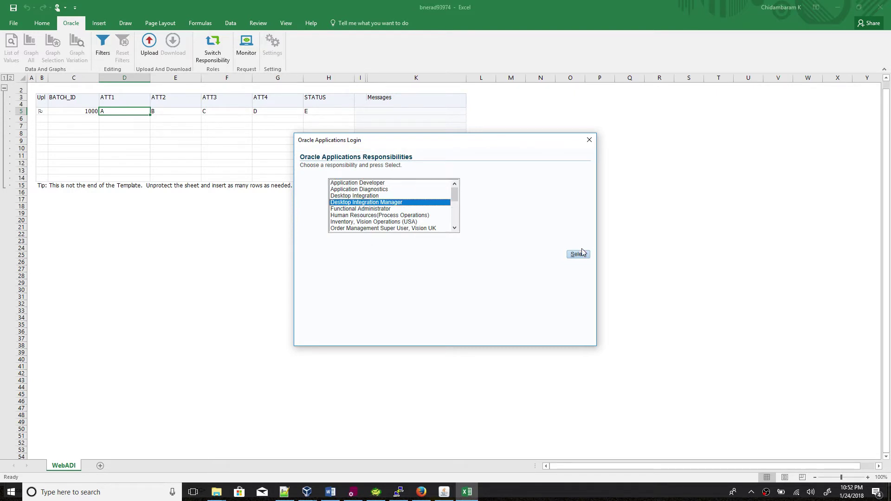
{"action": "left_click", "coordinate": [581, 256]}
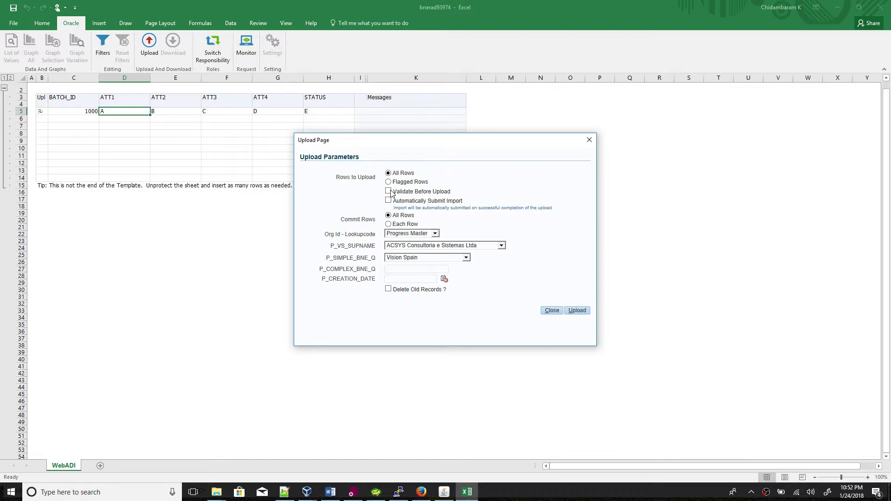
Tick Automatically Submit Import and review the lookup notes in the Word document.
{"action": "left_click_drag", "start_coordinate": [397, 196], "coordinate": [449, 194]}
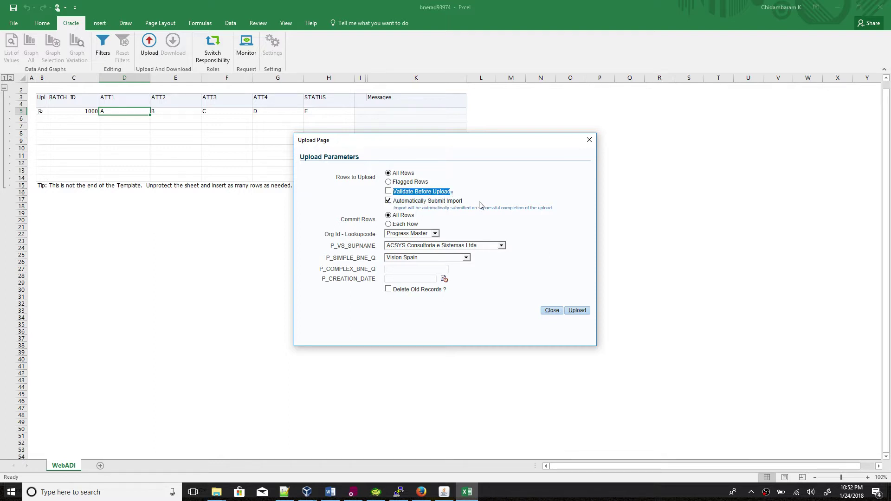
{"action": "left_click", "coordinate": [416, 239]}
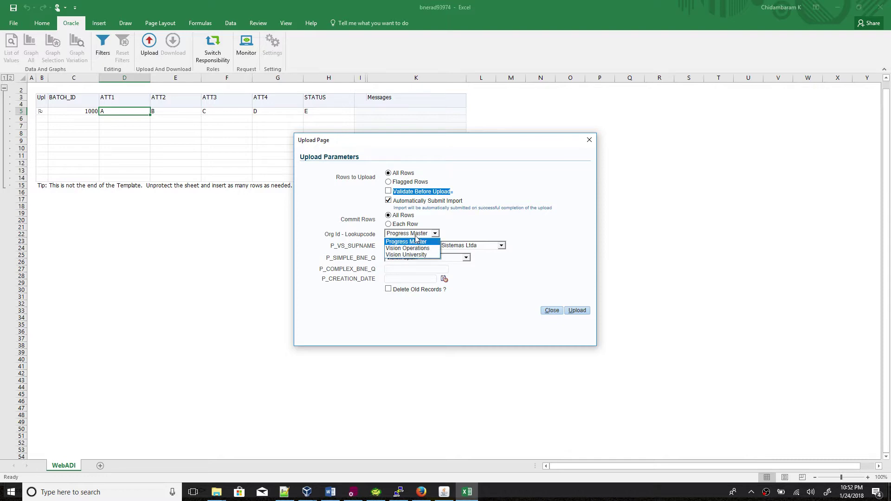
{"action": "left_click", "coordinate": [330, 493]}
{"action": "scroll", "coordinate": [421, 275], "scroll_direction": "up", "scroll_amount": 5}
{"action": "scroll", "coordinate": [421, 275], "scroll_direction": "up", "scroll_amount": 15}
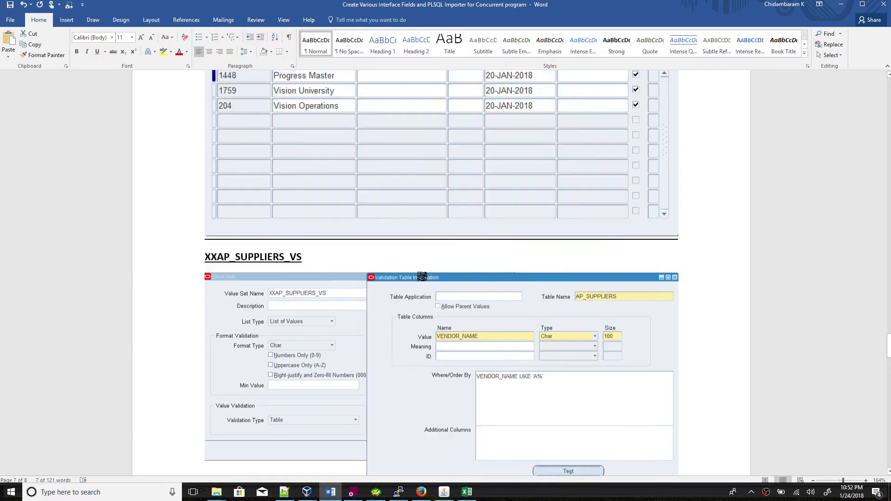
{"action": "left_click", "coordinate": [331, 492]}
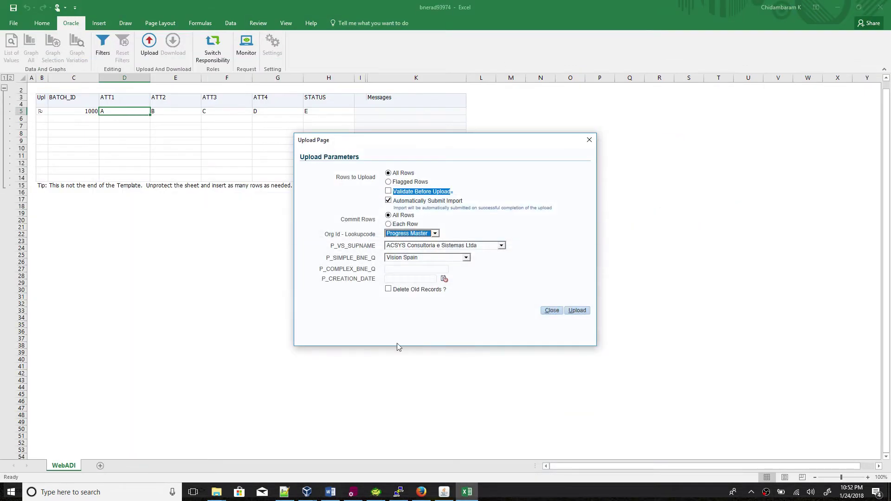
Set Org Id - Lookupcode to Vision University after checking the lookup codes in Word.
{"action": "left_click", "coordinate": [435, 234]}
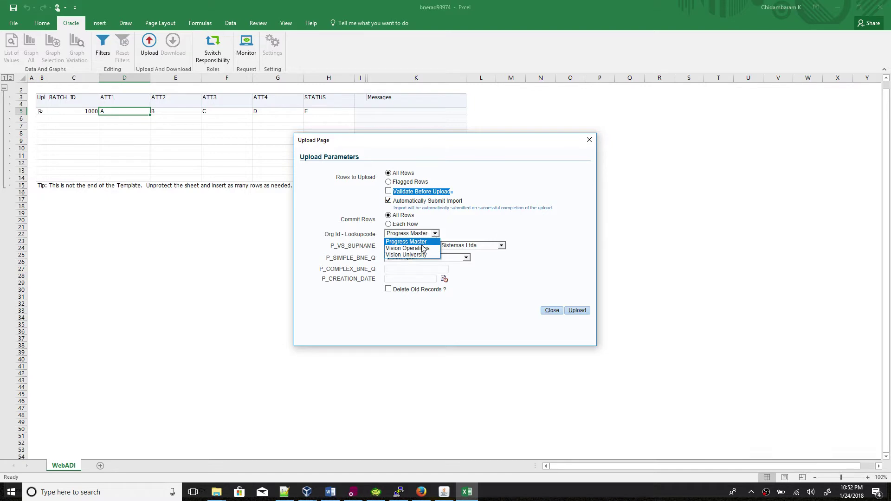
{"action": "left_click", "coordinate": [330, 493]}
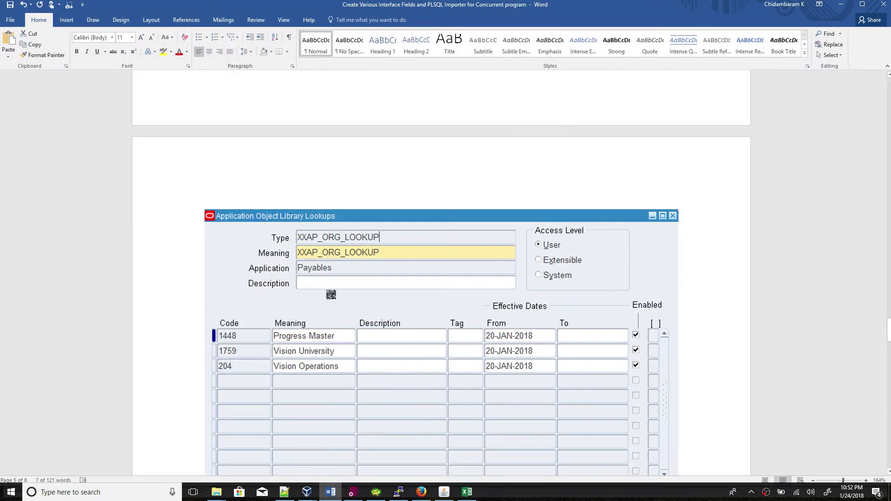
{"action": "left_click", "coordinate": [337, 496]}
{"action": "left_click", "coordinate": [421, 235]}
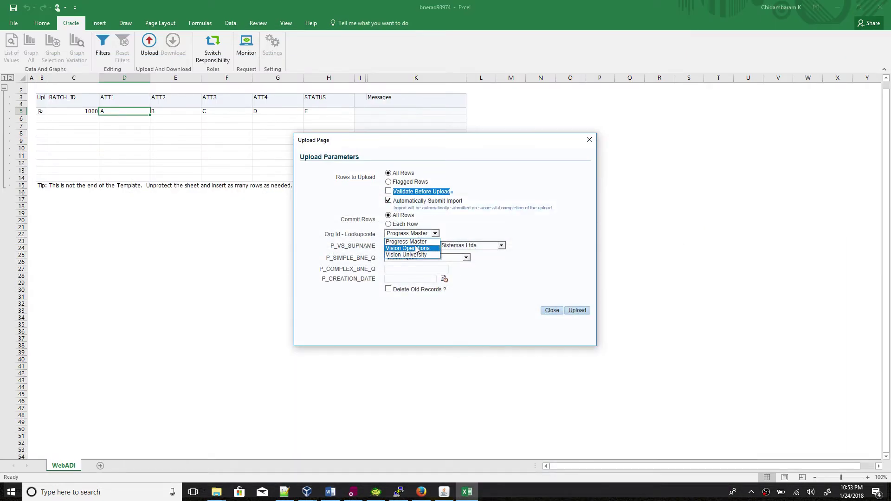
{"action": "left_click", "coordinate": [416, 248]}
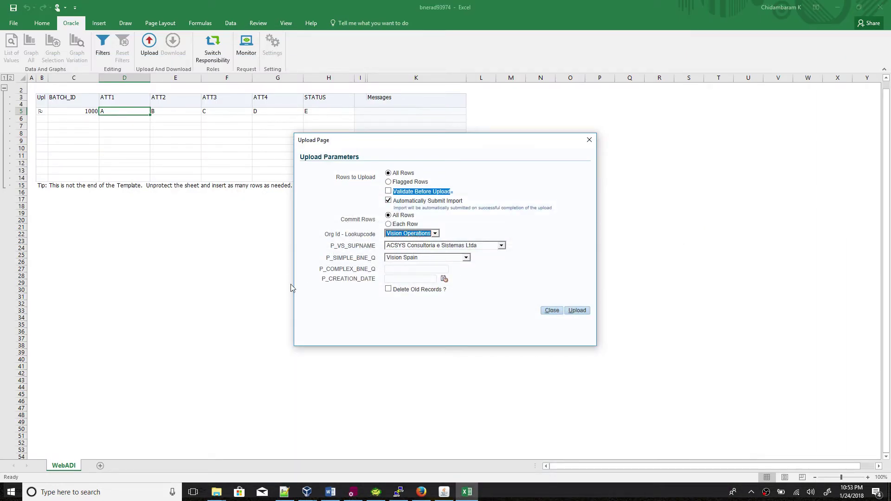
{"action": "key", "text": "Down"}
Review the XXAP_SUPPLIERS_VS value set notes, validated against AP_SUPPLIERS.VENDOR_NAME, in Word.
{"action": "left_click", "coordinate": [330, 493]}
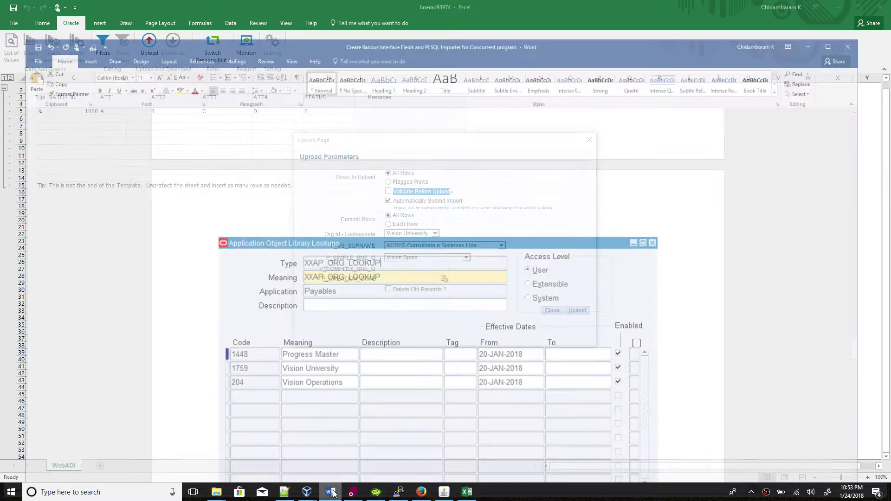
{"action": "scroll", "coordinate": [401, 325], "scroll_direction": "down", "scroll_amount": 9}
{"action": "scroll", "coordinate": [401, 325], "scroll_direction": "up", "scroll_amount": 3}
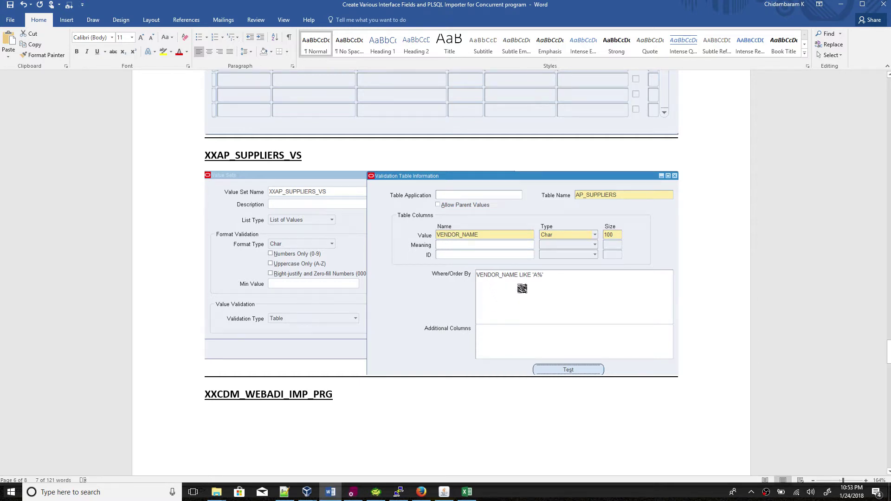
Choose AUTO HAUS as the supplier and keep Vision Spain for P_SIMPLE_BNE_Q.
{"action": "left_click", "coordinate": [331, 491]}
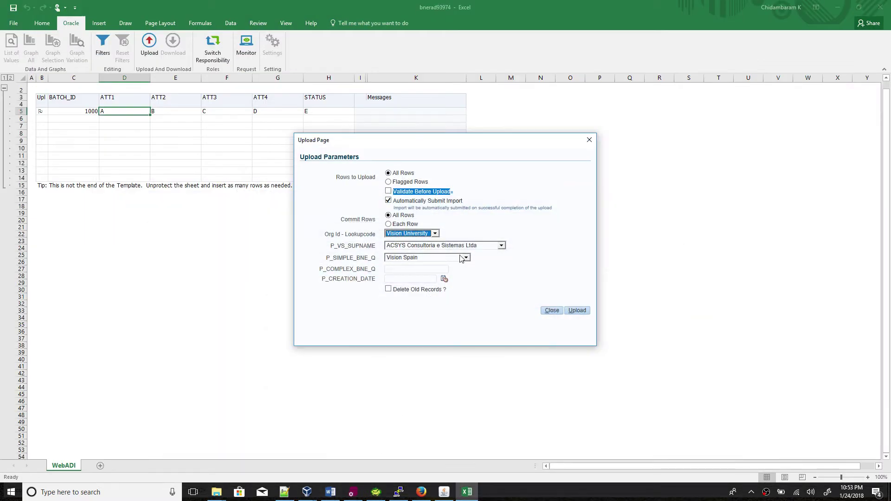
{"action": "left_click", "coordinate": [457, 246]}
{"action": "scroll", "coordinate": [476, 348], "scroll_direction": "down", "scroll_amount": 5}
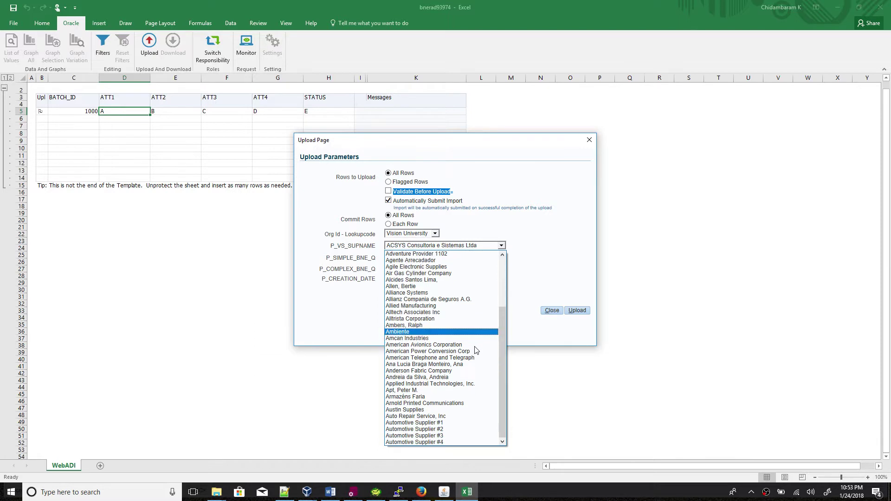
{"action": "scroll", "coordinate": [476, 347], "scroll_direction": "up", "scroll_amount": 3}
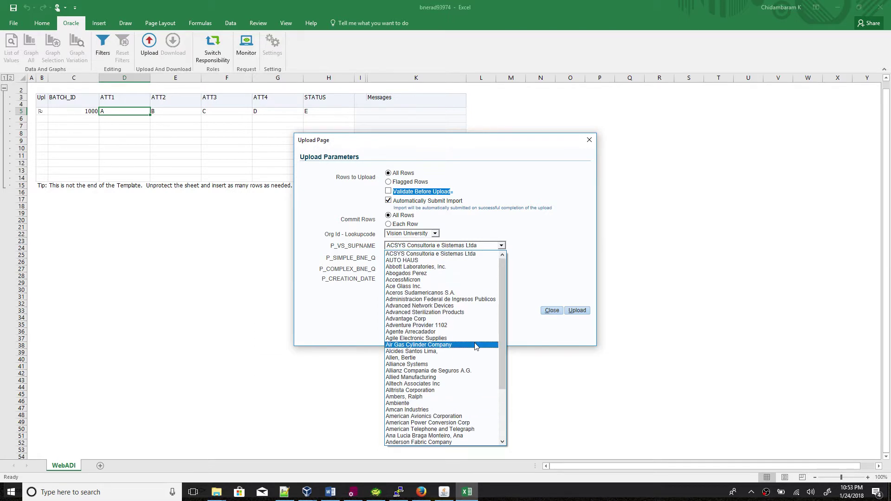
{"action": "left_click", "coordinate": [436, 260]}
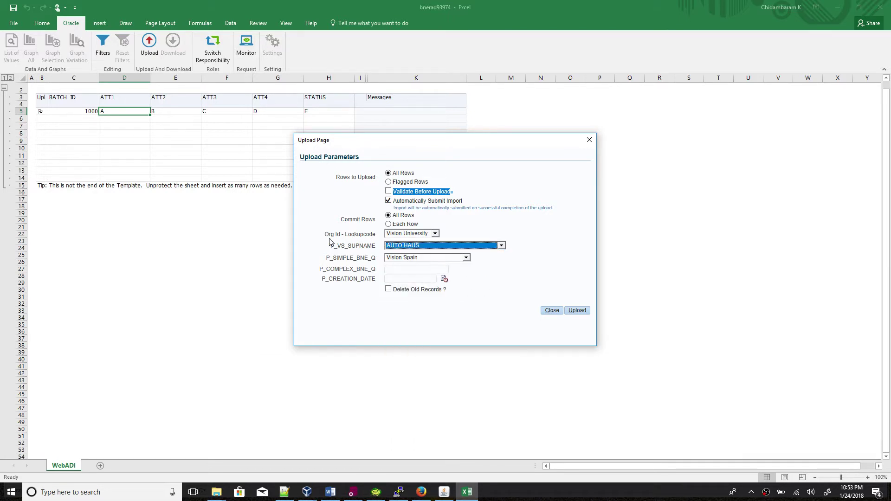
{"action": "left_click", "coordinate": [441, 259]}
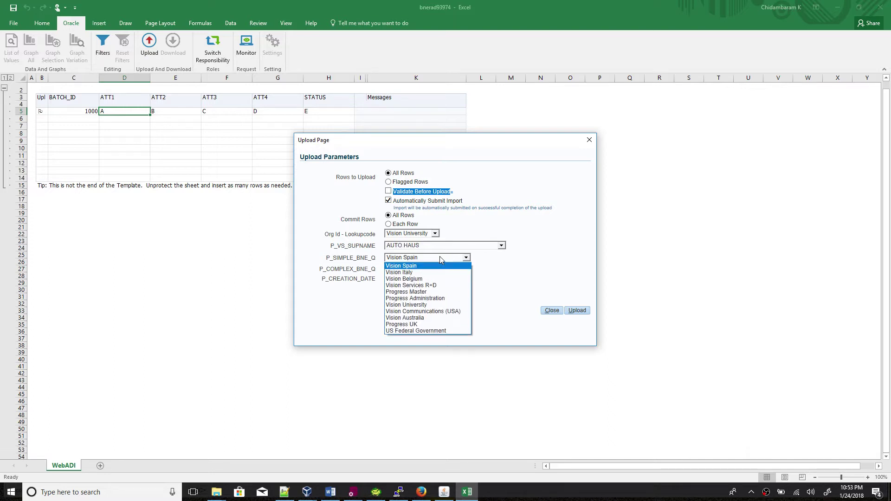
{"action": "left_click", "coordinate": [533, 269]}
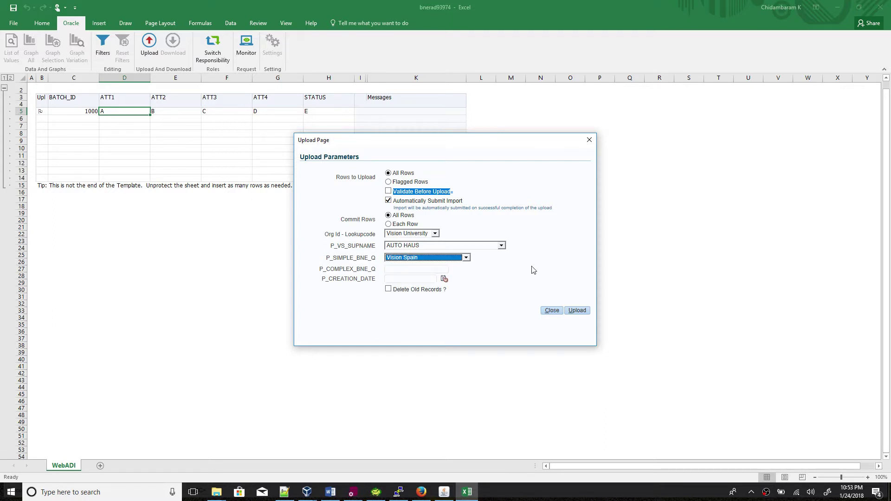
{"action": "left_click", "coordinate": [465, 258]}
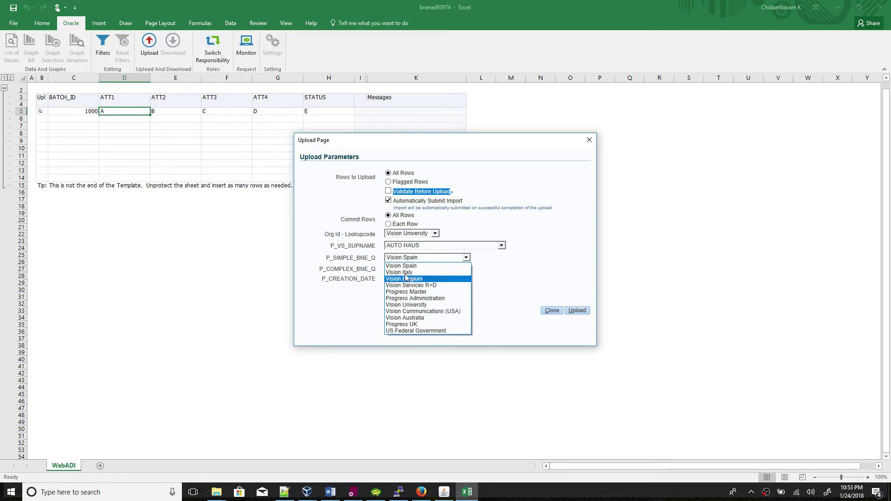
{"action": "left_click", "coordinate": [506, 273]}
{"action": "left_click", "coordinate": [414, 268]}
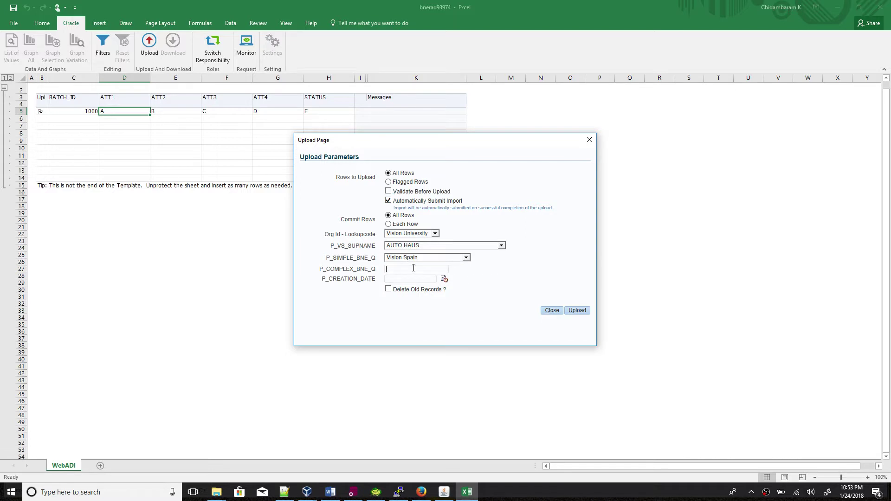
Set P_CREATION_DATE to 24 January 2018, tick Delete Old Records, and close the parameters.
{"action": "left_click", "coordinate": [445, 279]}
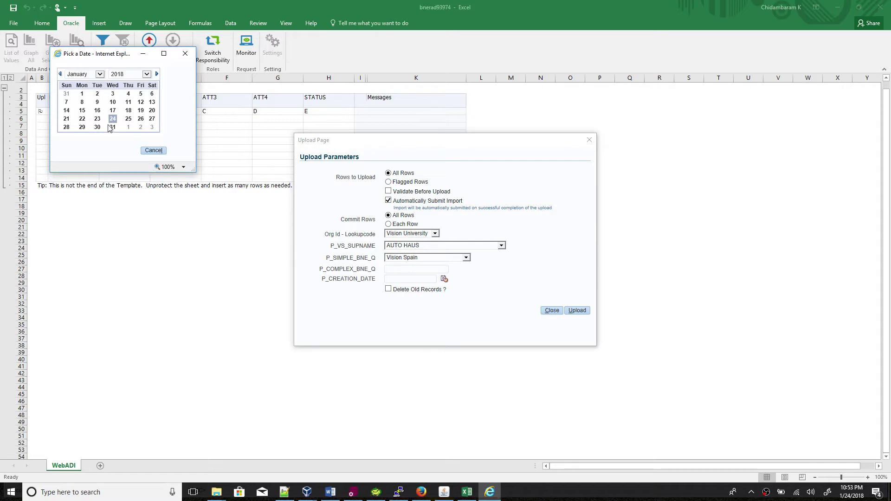
{"action": "left_click", "coordinate": [113, 118]}
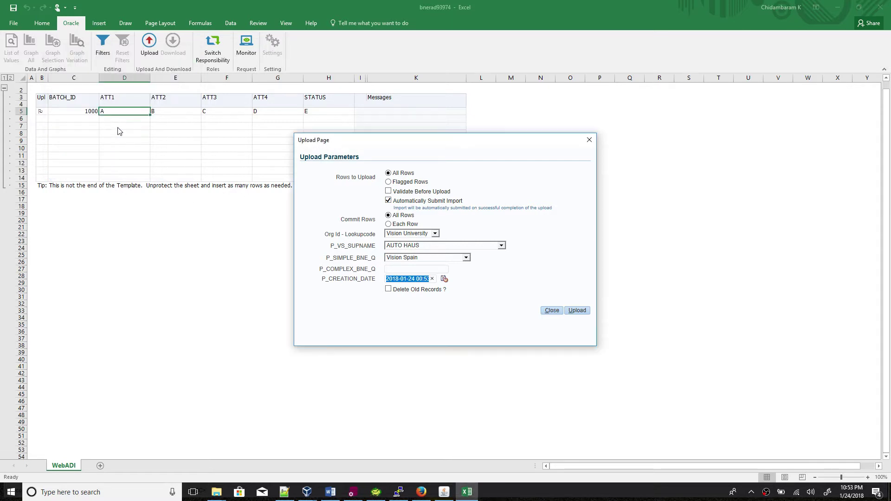
{"action": "left_click", "coordinate": [388, 289]}
{"action": "left_click", "coordinate": [552, 310]}
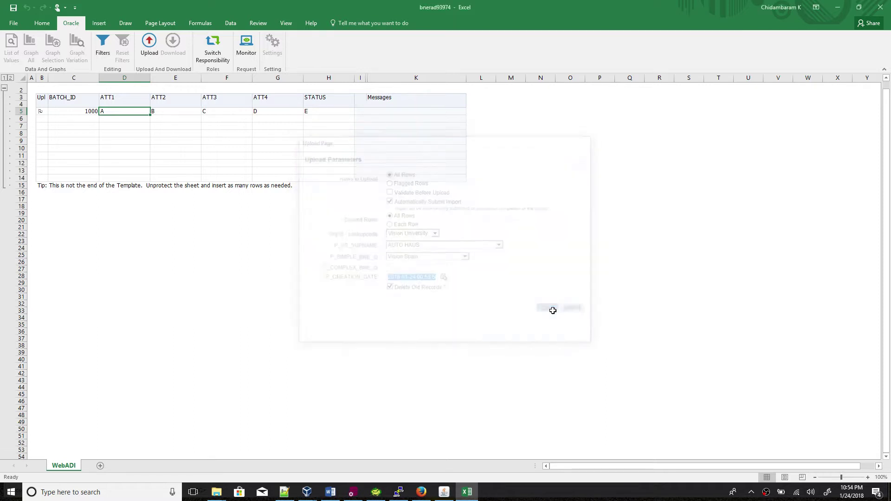
Close Excel without saving, search integrators for 'xx', and open XXCDM Import Async for update.
{"action": "left_click", "coordinate": [887, 13]}
{"action": "left_click", "coordinate": [447, 256]}
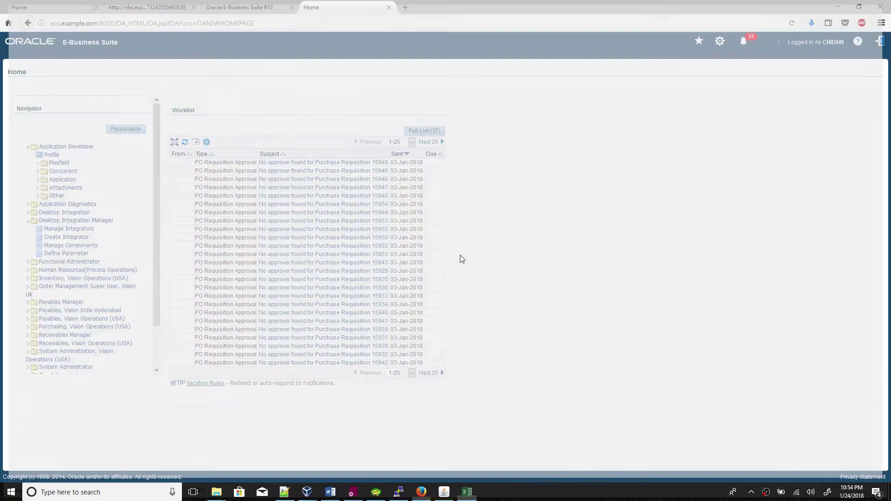
{"action": "left_click", "coordinate": [86, 230]}
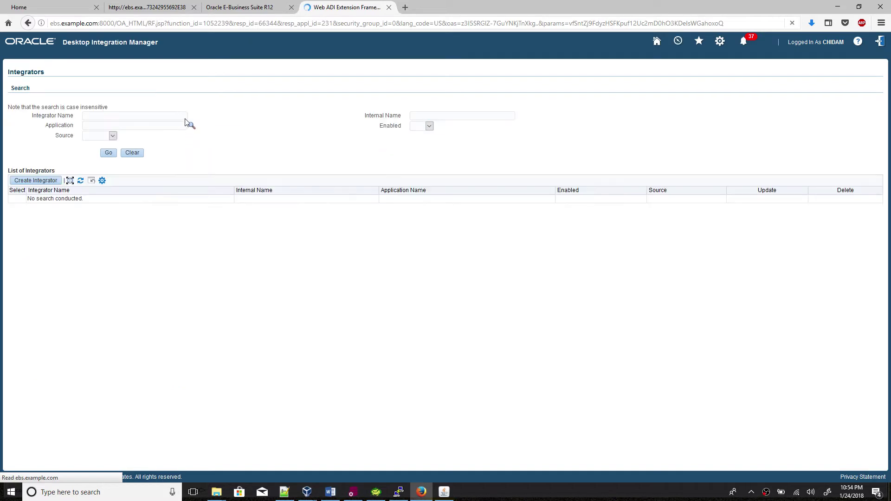
{"action": "type", "text": "xx"}
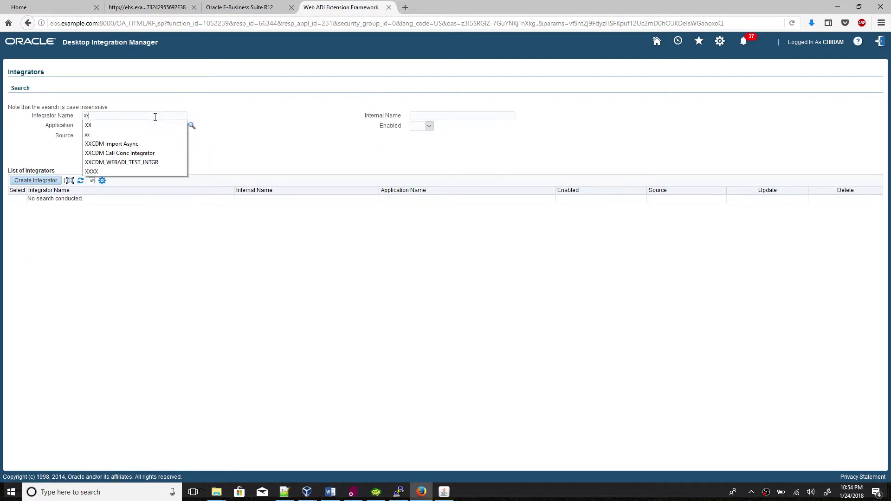
{"action": "key", "text": "Return"}
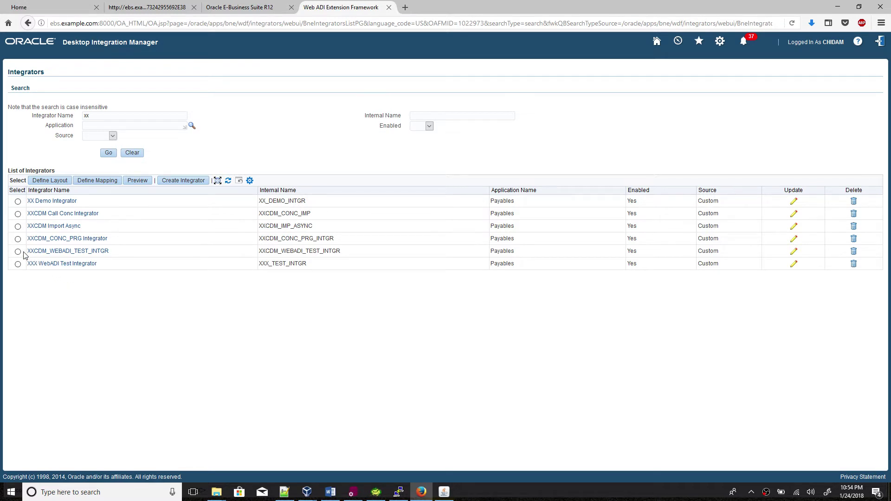
{"action": "left_click", "coordinate": [17, 226]}
{"action": "left_click", "coordinate": [793, 227]}
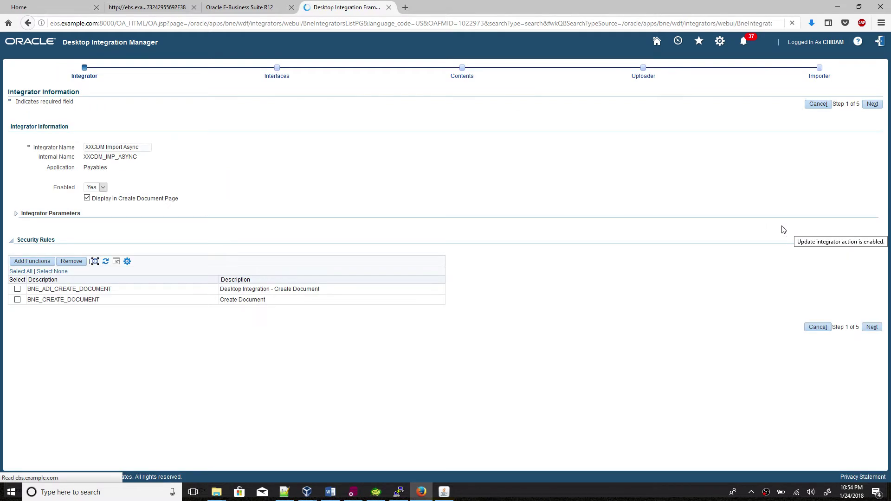
Advance past Interfaces and Contents to the Uploader step and open P_COMPLEX_BNE_Q for update.
{"action": "left_click", "coordinate": [872, 328]}
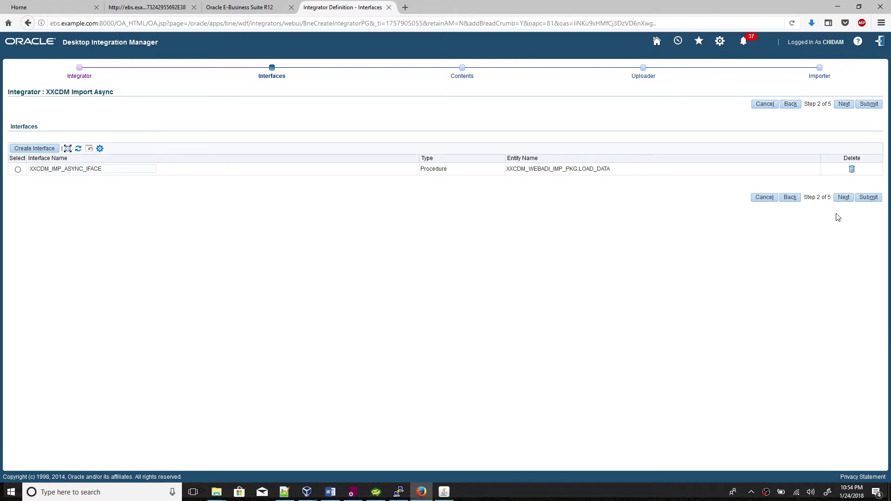
{"action": "left_click", "coordinate": [843, 197]}
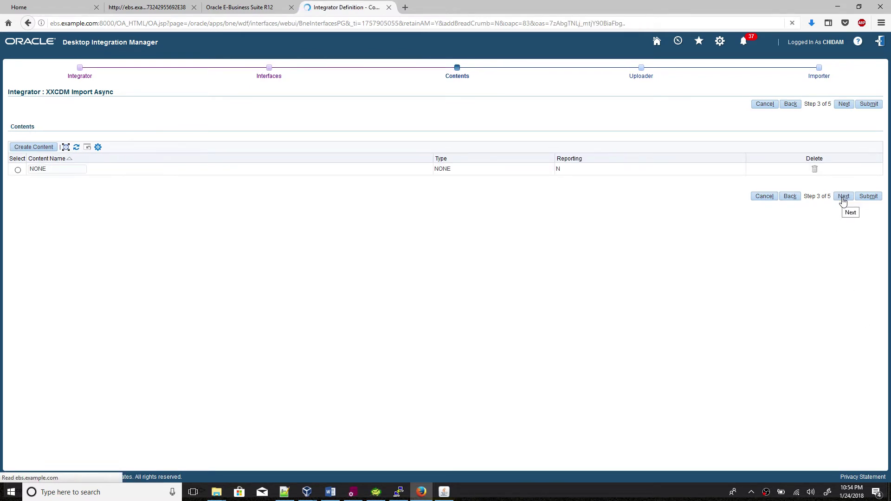
{"action": "left_click", "coordinate": [843, 197]}
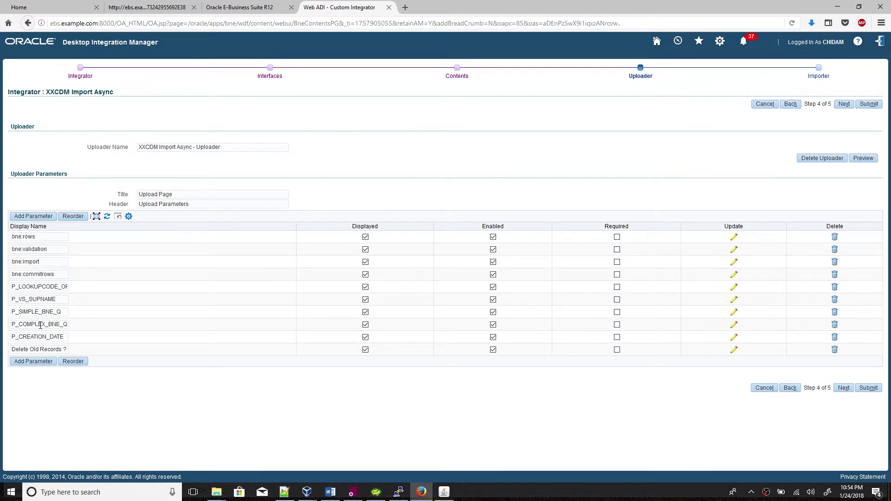
{"action": "double_click", "coordinate": [53, 326]}
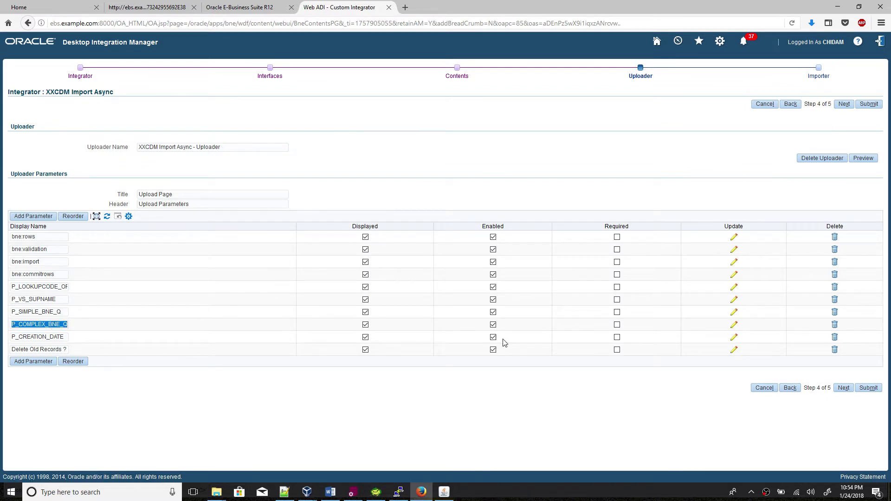
{"action": "left_click", "coordinate": [733, 328]}
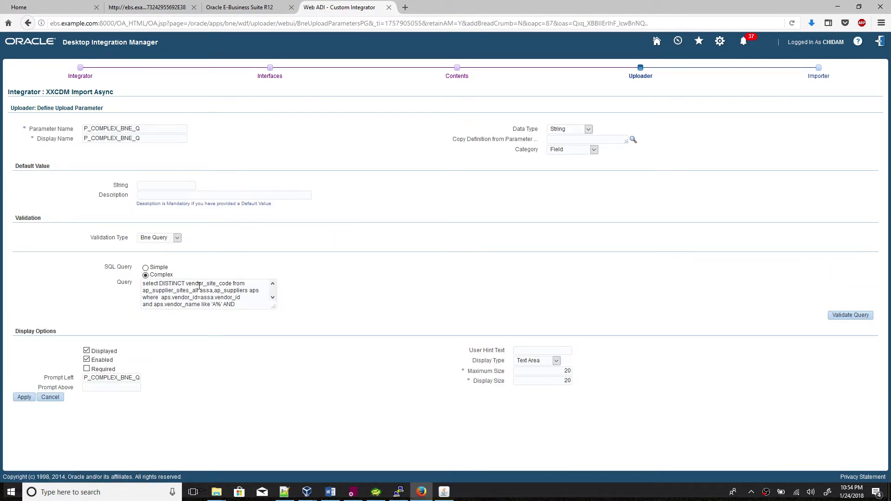
Delete the entire existing validation query of P_COMPLEX_BNE_Q, then bring up Toad.
{"action": "left_click", "coordinate": [202, 297]}
{"action": "key", "text": "ctrl+a"}
{"action": "key", "text": "ctrl+c"}
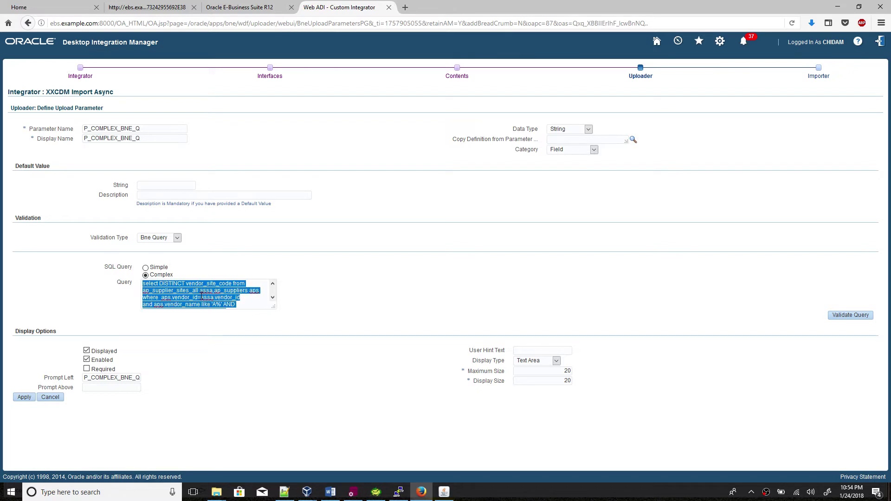
{"action": "key", "text": "Delete"}
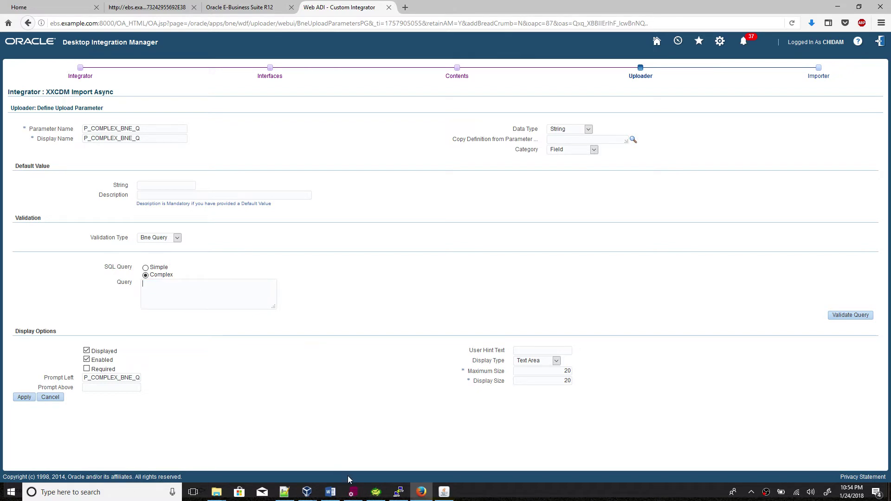
{"action": "left_click", "coordinate": [376, 492]}
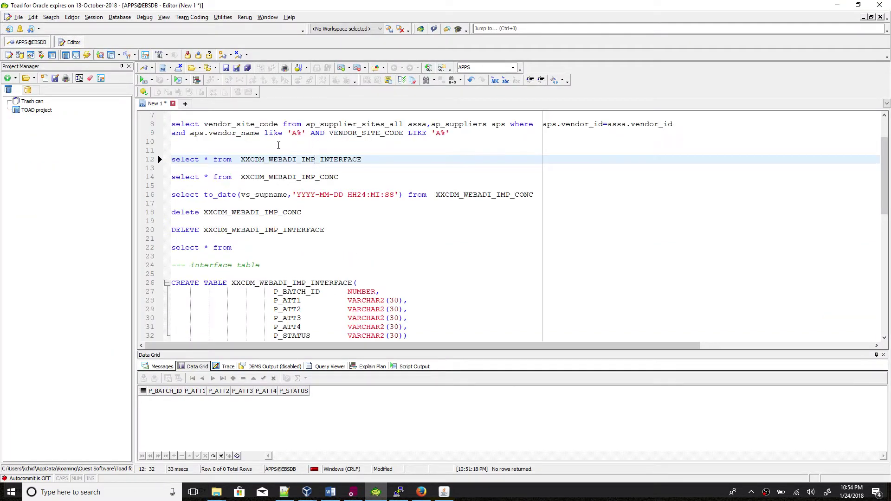
Paste and run the DISTINCT vendor site code query at line 11 (29 rows), then remove DISTINCT.
{"action": "left_click", "coordinate": [279, 146]}
{"action": "key", "text": "Return"}
{"action": "key", "text": "ctrl+v"}
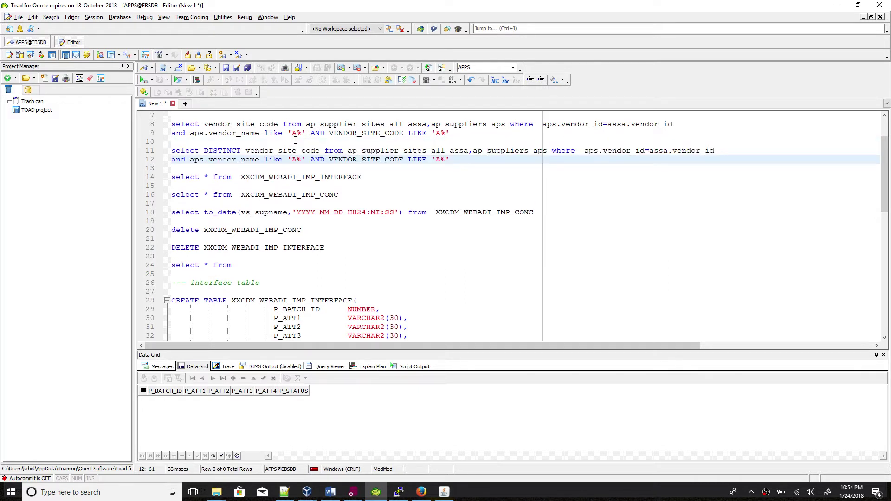
{"action": "key", "text": "F9"}
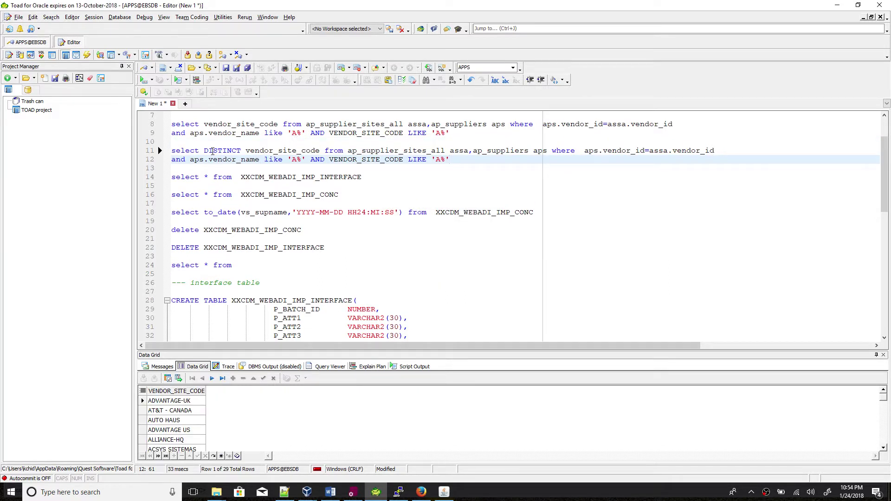
{"action": "double_click", "coordinate": [212, 151]}
{"action": "key", "text": "Delete"}
{"action": "key", "text": "Delete"}
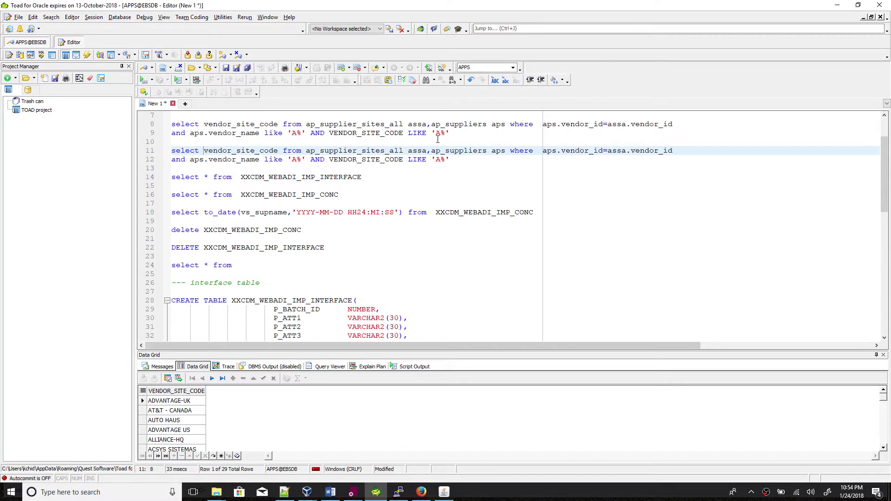
{"action": "left_click_drag", "start_coordinate": [459, 161], "coordinate": [168, 148]}
{"action": "key", "text": "ctrl+c"}
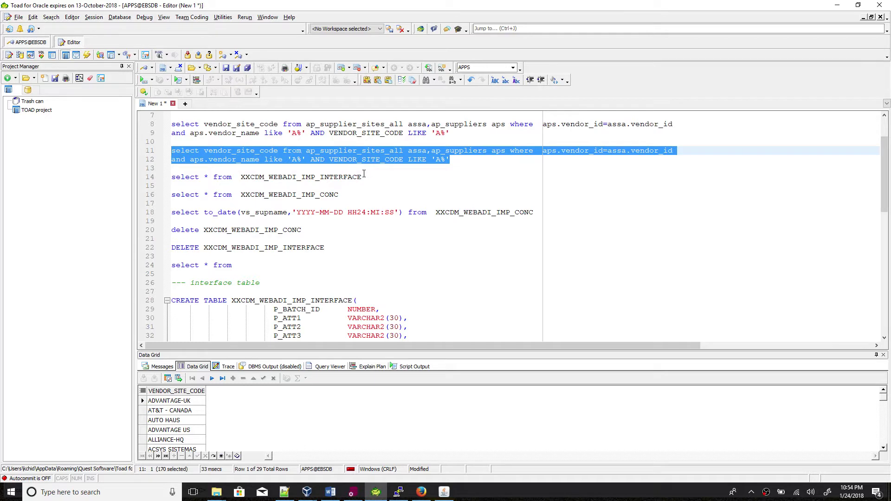
{"action": "key", "text": "alt+Tab"}
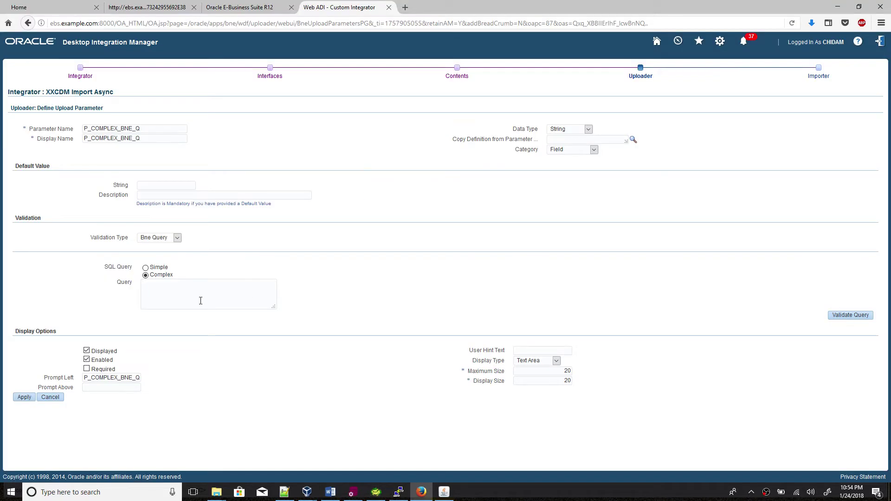
Paste the vendor site code SQL into P_COMPLEX_BNE_Q's query and check its entry in Notepad++.
{"action": "key", "text": "ctrl+v"}
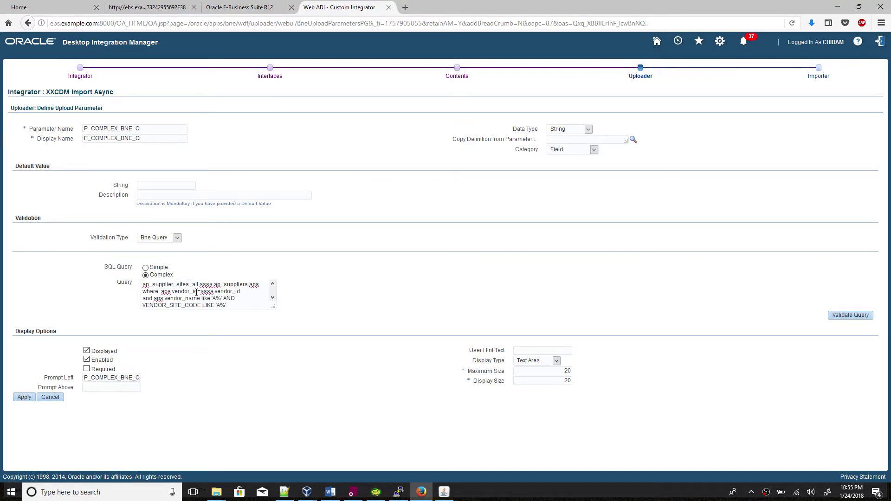
{"action": "left_click", "coordinate": [284, 492]}
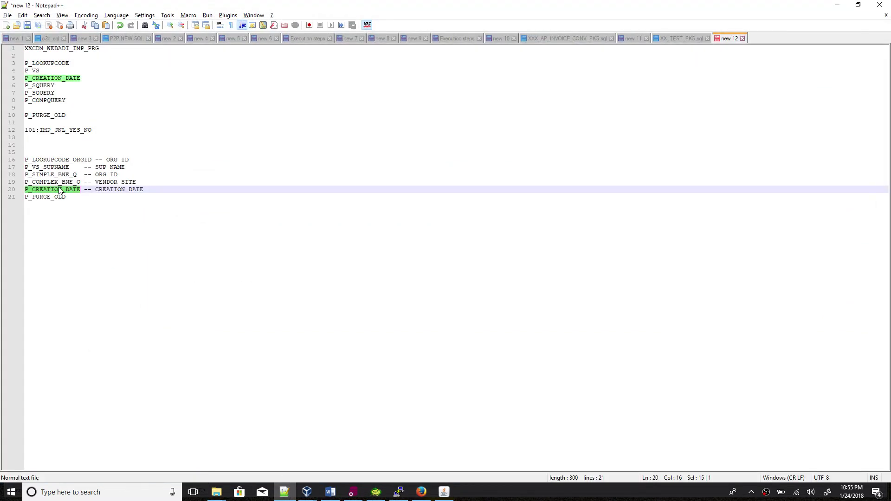
{"action": "double_click", "coordinate": [60, 182]}
{"action": "left_click", "coordinate": [286, 493]}
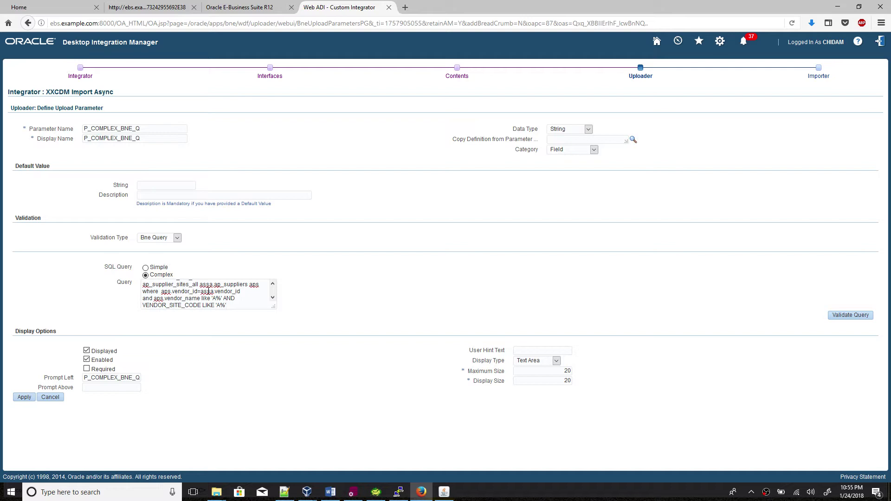
{"action": "left_click", "coordinate": [377, 492]}
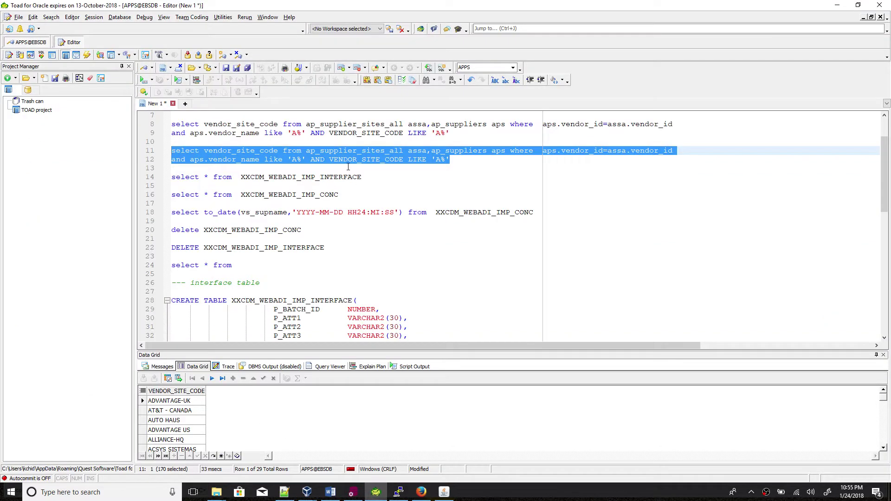
Reinsert 'distinct' before vendor_site_code on line 11 and select the revised two-line query.
{"action": "left_click", "coordinate": [468, 161]}
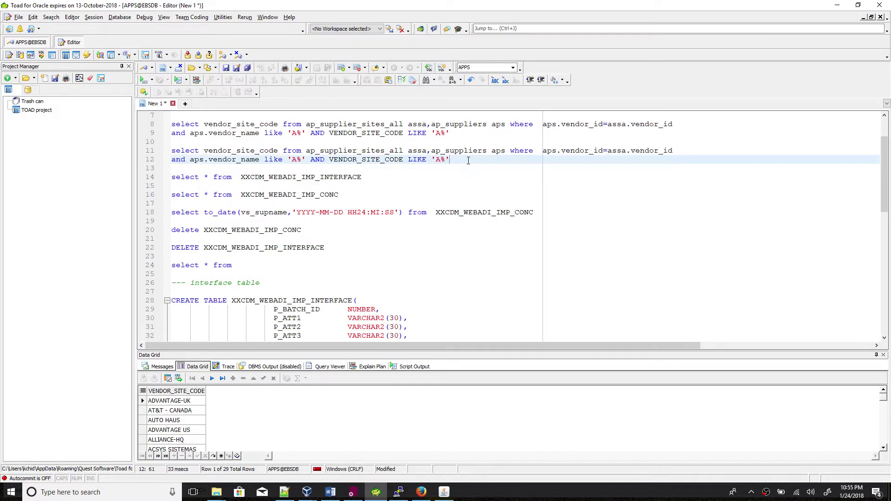
{"action": "left_click", "coordinate": [205, 151]}
{"action": "type", "text": "distinct"}
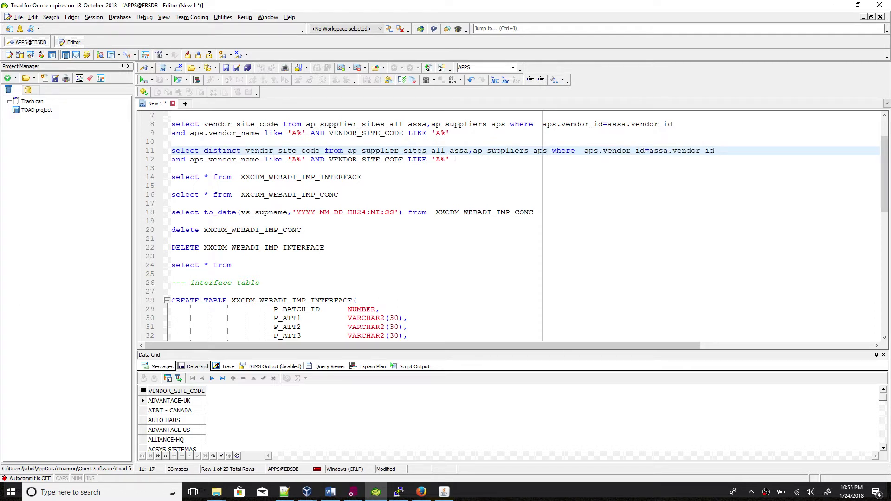
{"action": "left_click_drag", "start_coordinate": [454, 158], "coordinate": [174, 155]}
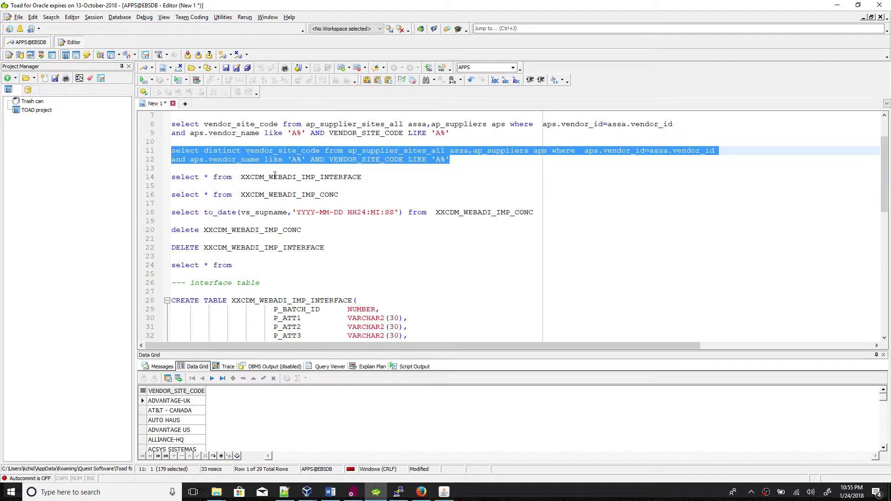
{"action": "key", "text": "alt+Tab"}
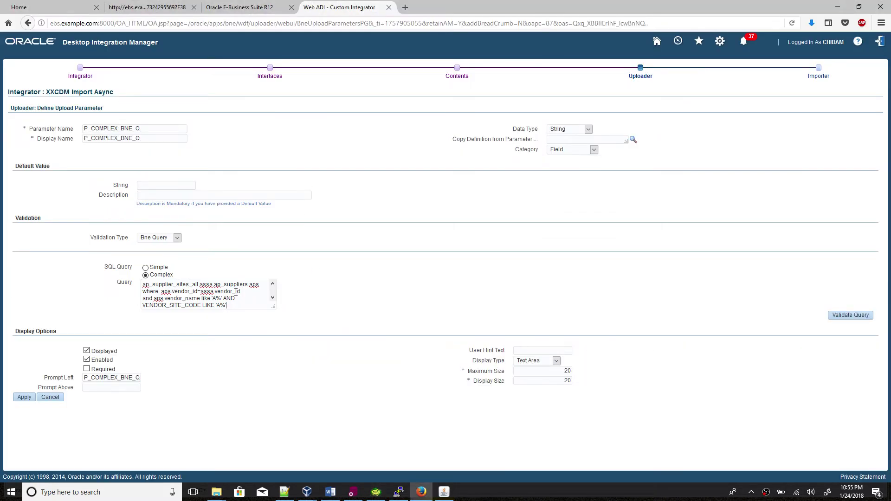
Replace the P_COMPLEX_BNE_Q query with the pasted vendor-site query, display it as a List Box, and apply.
{"action": "key", "text": "ctrl+a"}
{"action": "key", "text": "ctrl+v"}
{"action": "left_click", "coordinate": [533, 363]}
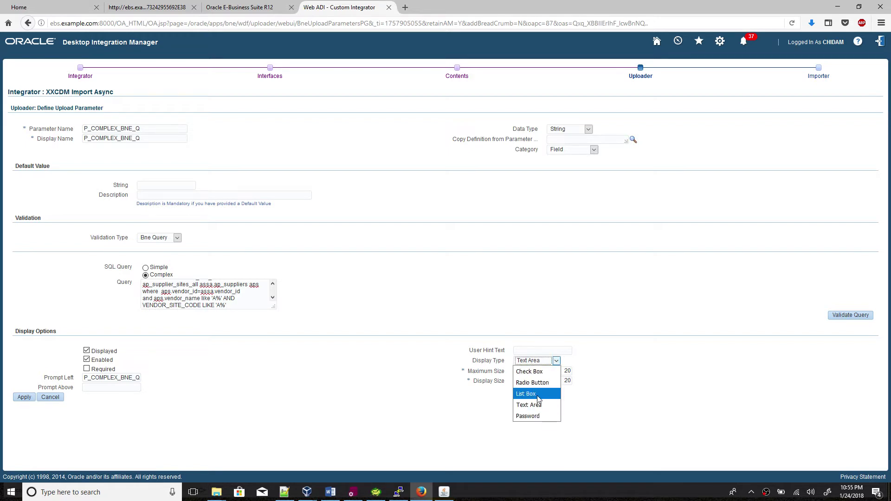
{"action": "left_click", "coordinate": [539, 400]}
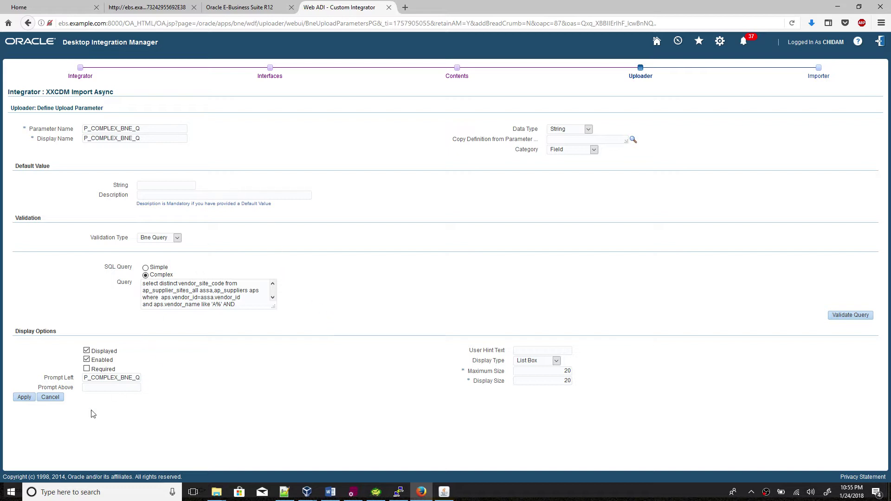
{"action": "left_click", "coordinate": [23, 399]}
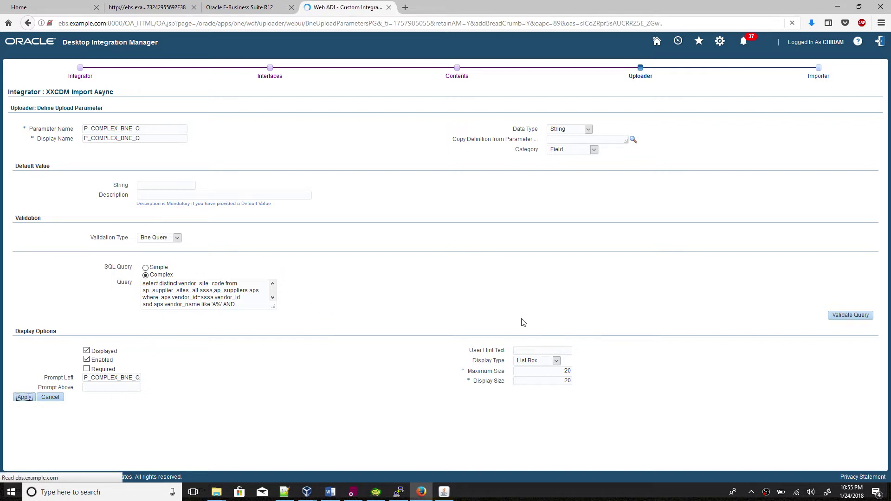
{"action": "left_click", "coordinate": [849, 414]}
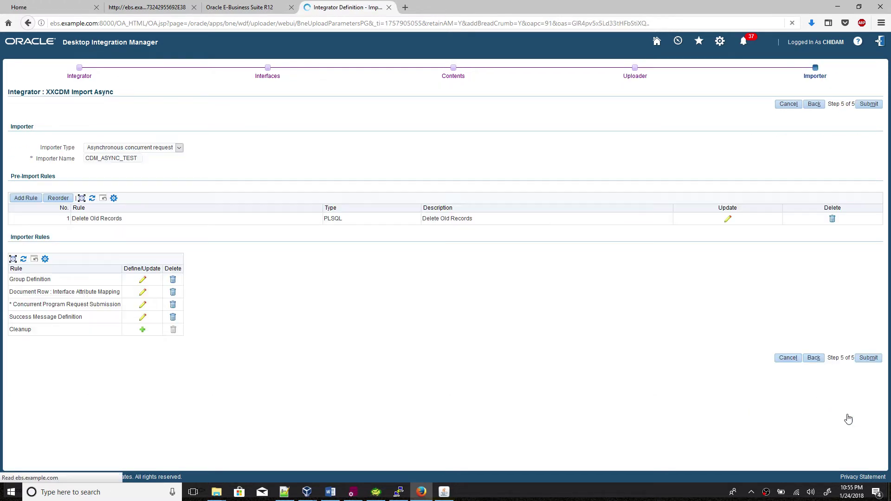
Make the bne:validation upload parameter neither displayed nor enabled, and save it.
{"action": "left_click", "coordinate": [814, 358]}
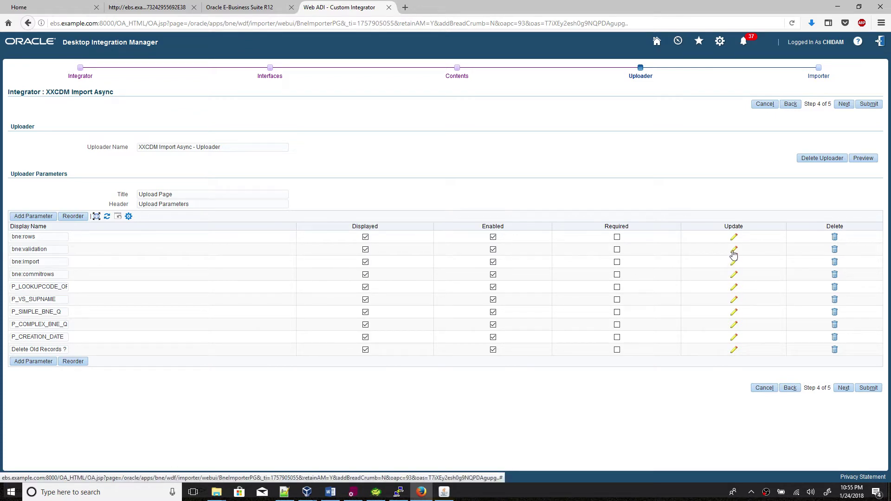
{"action": "left_click", "coordinate": [733, 251]}
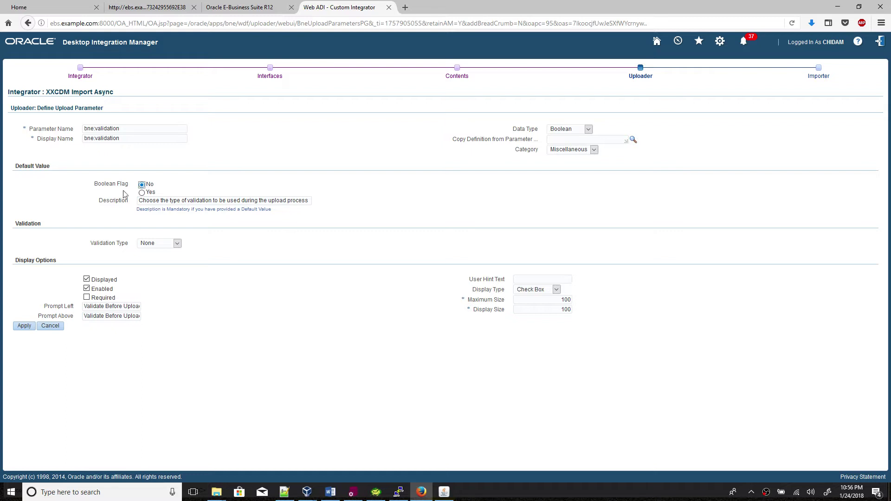
{"action": "left_click", "coordinate": [87, 280]}
{"action": "left_click", "coordinate": [87, 289]}
{"action": "left_click", "coordinate": [23, 327]}
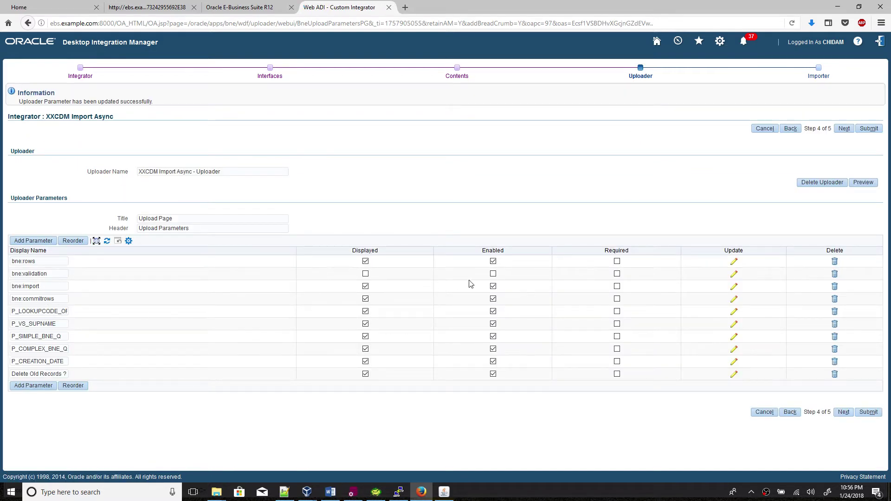
Set the bne:import parameter's default Boolean flag to Yes and save it.
{"action": "left_click", "coordinate": [734, 286]}
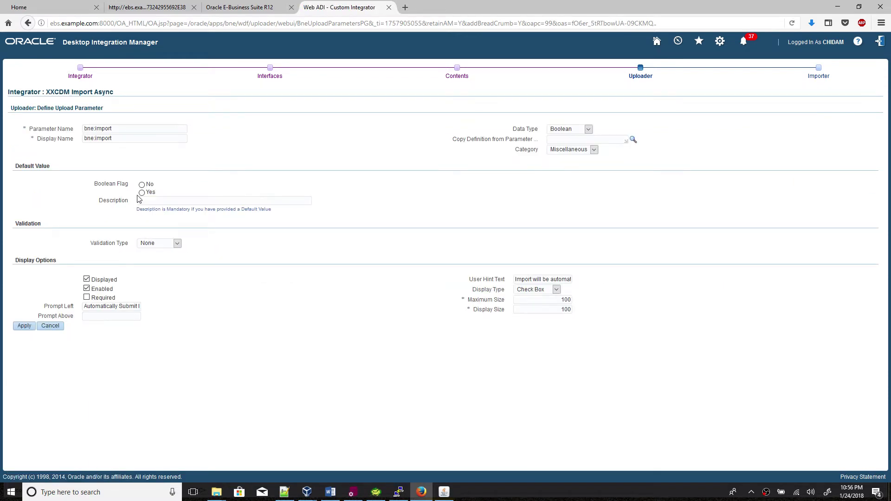
{"action": "left_click", "coordinate": [142, 193]}
{"action": "type", "text": "Y"}
{"action": "left_click", "coordinate": [196, 187]}
{"action": "left_click", "coordinate": [24, 327]}
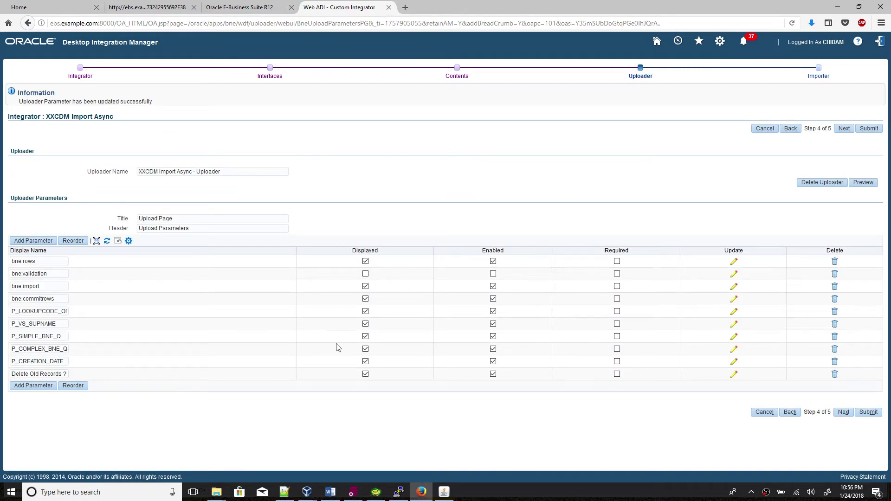
Reapply P_COMPLEX_BNE_Q unchanged, advance to the Importer page, and submit the XXCDM Import Async integrator.
{"action": "left_click", "coordinate": [735, 350]}
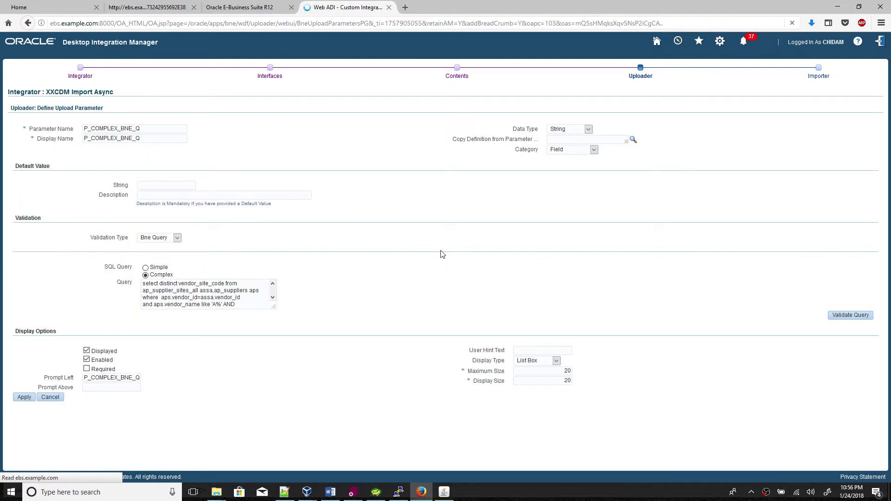
{"action": "left_click", "coordinate": [22, 400]}
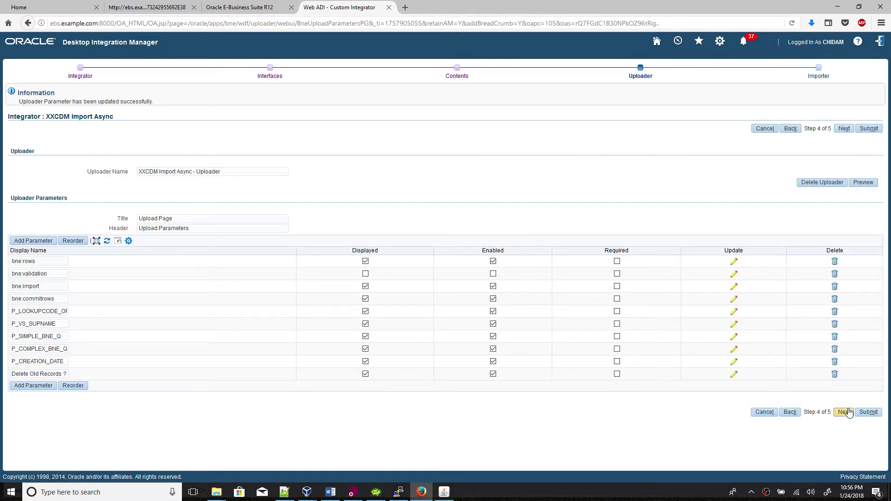
{"action": "left_click", "coordinate": [845, 412]}
{"action": "left_click", "coordinate": [844, 415]}
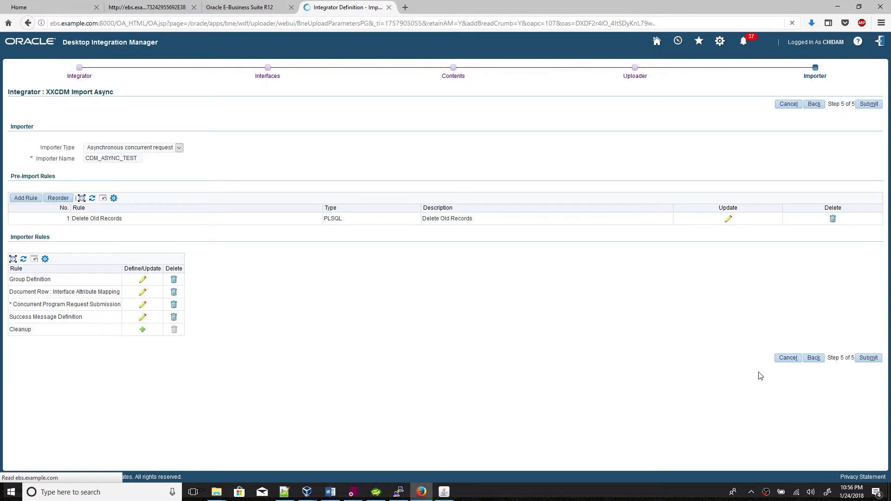
{"action": "left_click", "coordinate": [867, 358]}
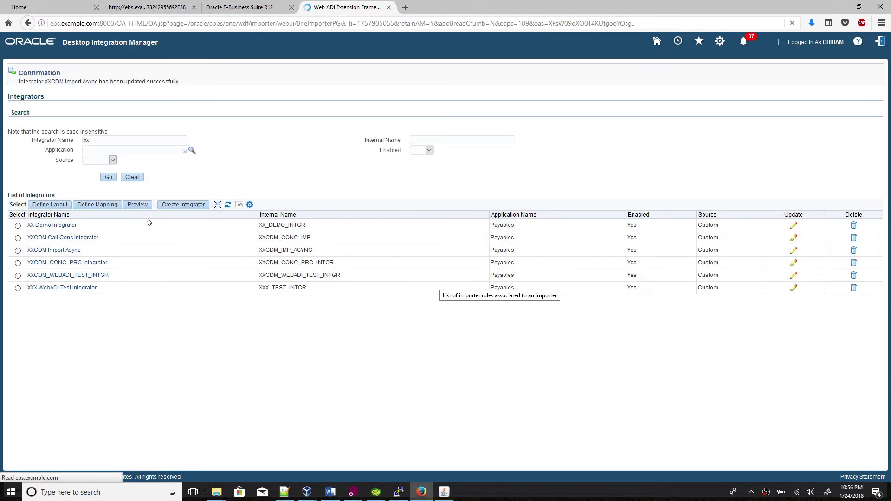
Create an Excel 2007 document from the XXCDM Import Async integrator and open WebADI.xls.
{"action": "left_click", "coordinate": [109, 177]}
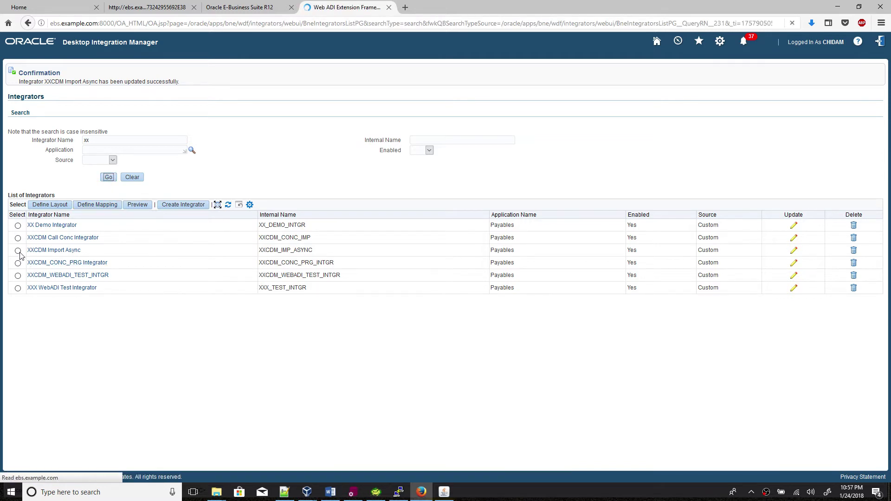
{"action": "left_click", "coordinate": [17, 226]}
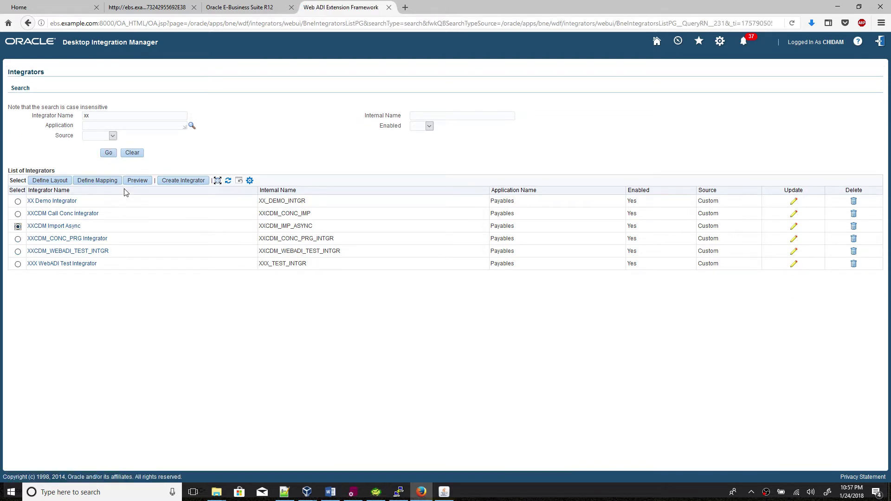
{"action": "left_click", "coordinate": [137, 180]}
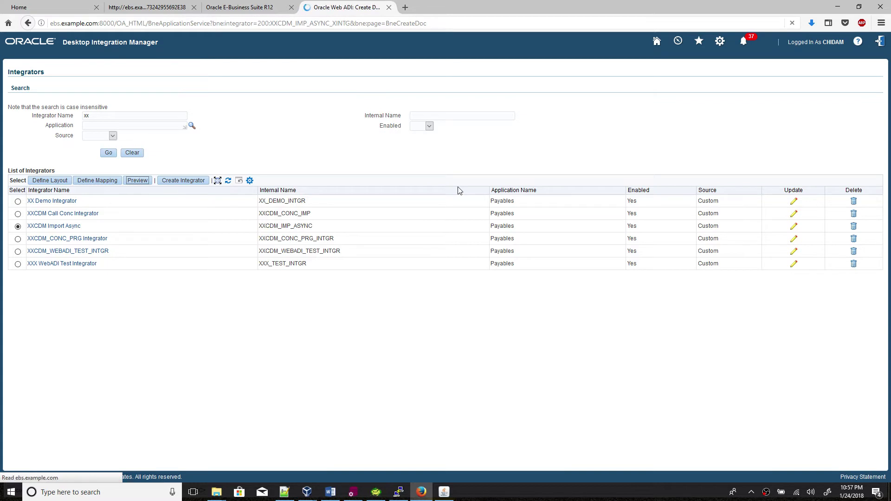
{"action": "left_click", "coordinate": [873, 141]}
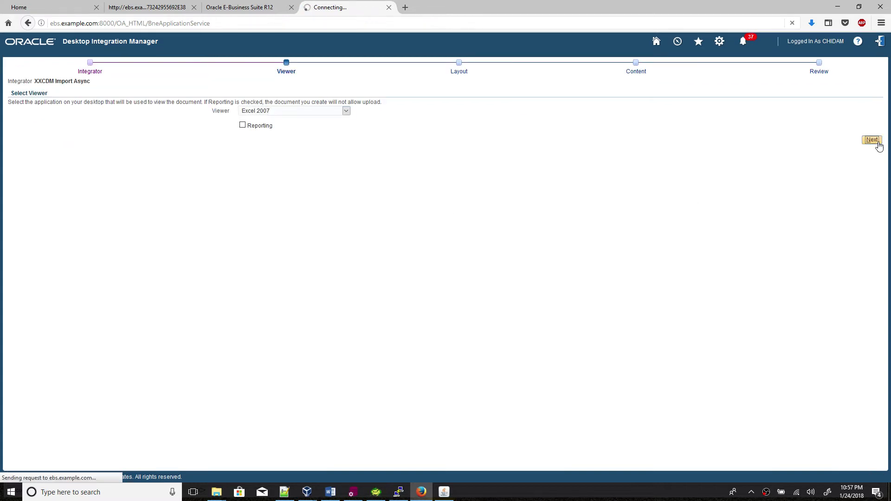
{"action": "left_click", "coordinate": [855, 163]}
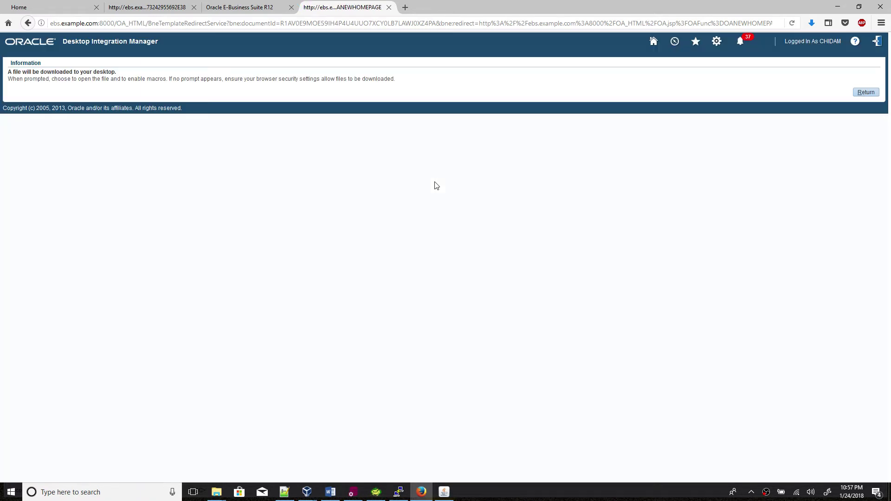
{"action": "left_click", "coordinate": [473, 299]}
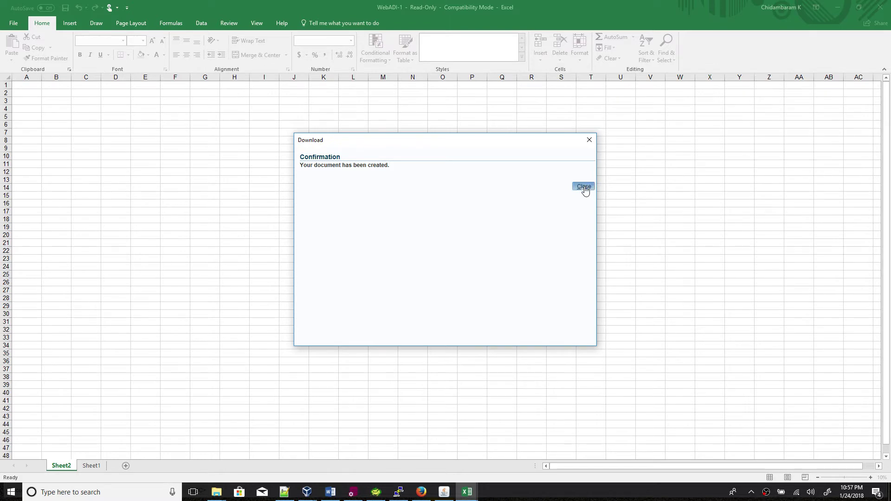
Dismiss the document-created message and enter BATCH_ID 100 in cell C5.
{"action": "left_click", "coordinate": [584, 187]}
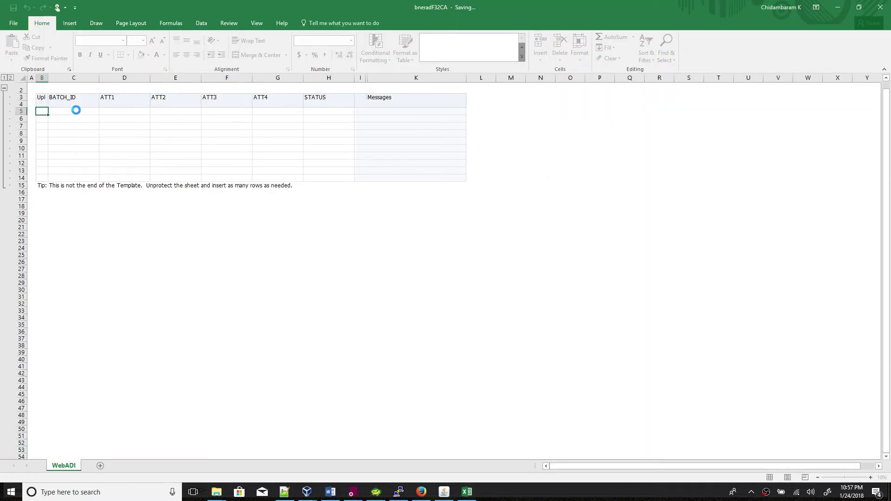
{"action": "left_click", "coordinate": [77, 27]}
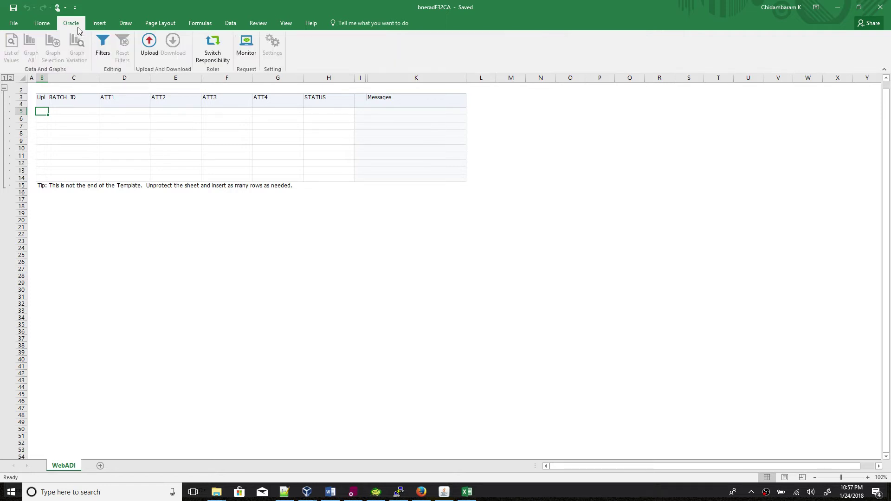
{"action": "left_click", "coordinate": [50, 24]}
{"action": "left_click", "coordinate": [74, 114]}
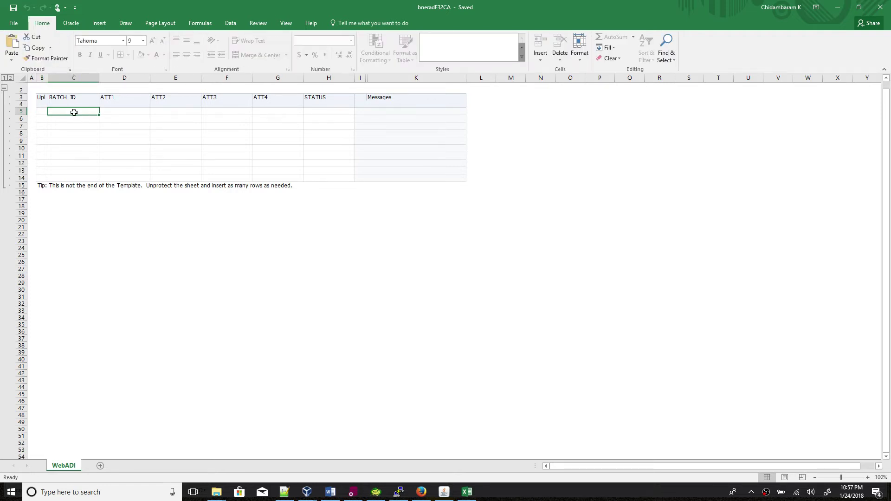
{"action": "type", "text": "100"}
{"action": "key", "text": "Tab"}
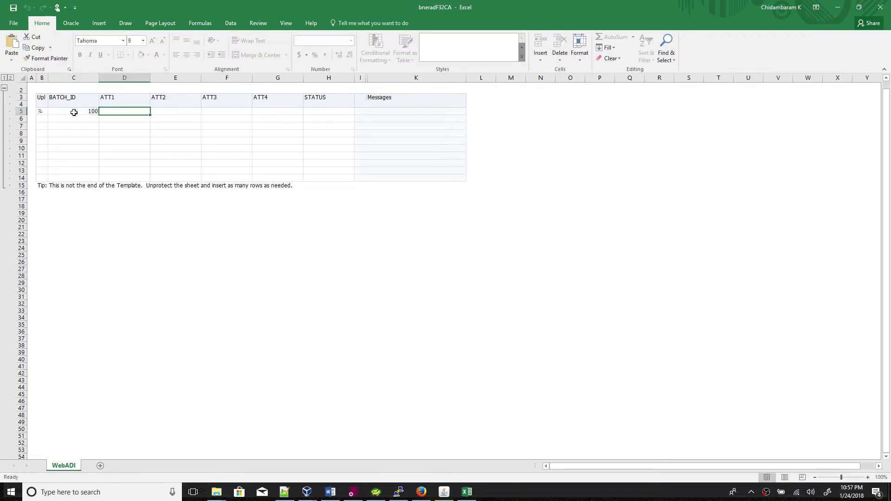
Fill ATT1 to ATT4 with A, B, C, D and STATUS with E in row 5.
{"action": "type", "text": "a"}
{"action": "key", "text": "BackSpace"}
{"action": "key", "text": "Caps_Lock"}
{"action": "type", "text": "A"}
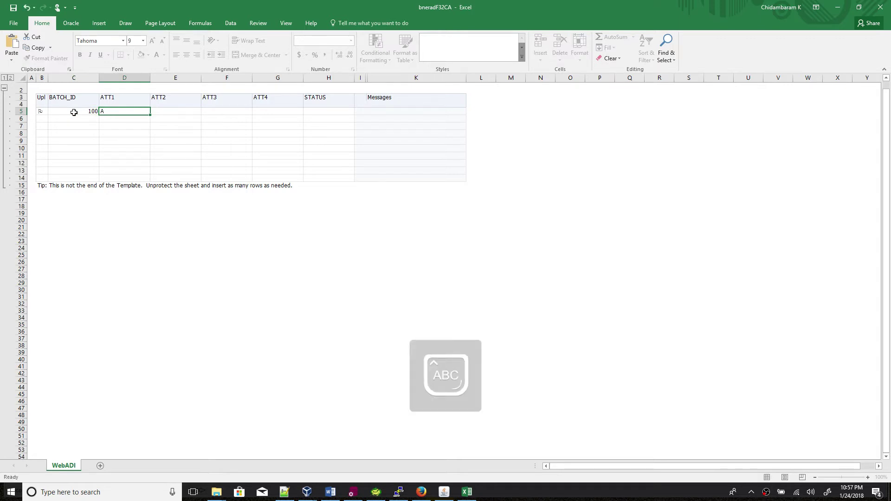
{"action": "key", "text": "Tab"}
{"action": "type", "text": "B"}
{"action": "key", "text": "Tab"}
{"action": "type", "text": "B"}
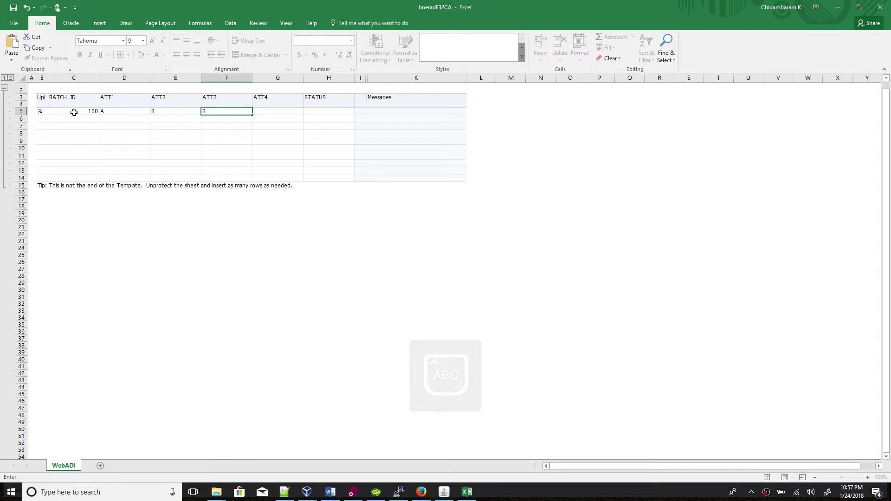
{"action": "key", "text": "BackSpace"}
{"action": "type", "text": "C"}
{"action": "key", "text": "Tab"}
{"action": "type", "text": "D"}
{"action": "key", "text": "Tab"}
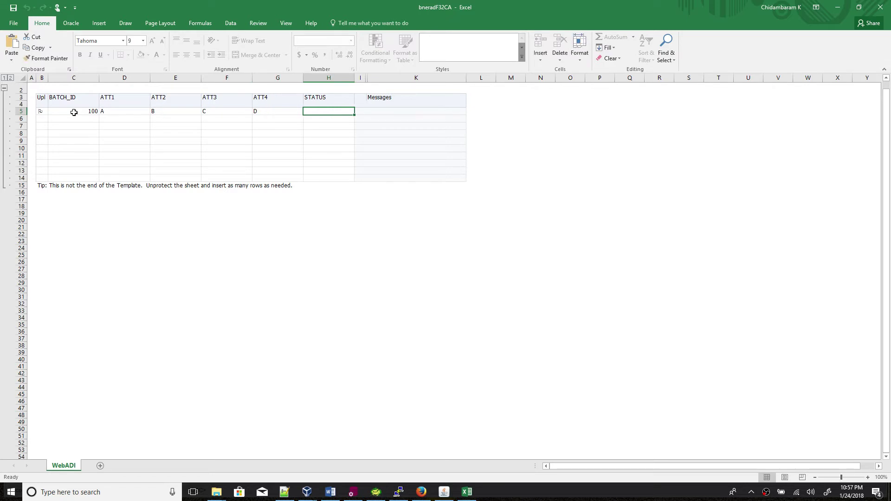
{"action": "type", "text": "E"}
{"action": "left_click", "coordinate": [66, 111]}
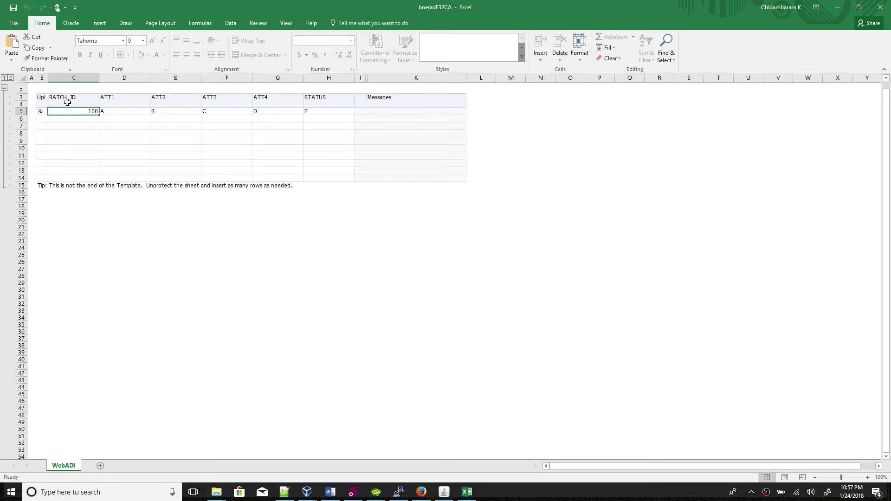
{"action": "left_click", "coordinate": [71, 27]}
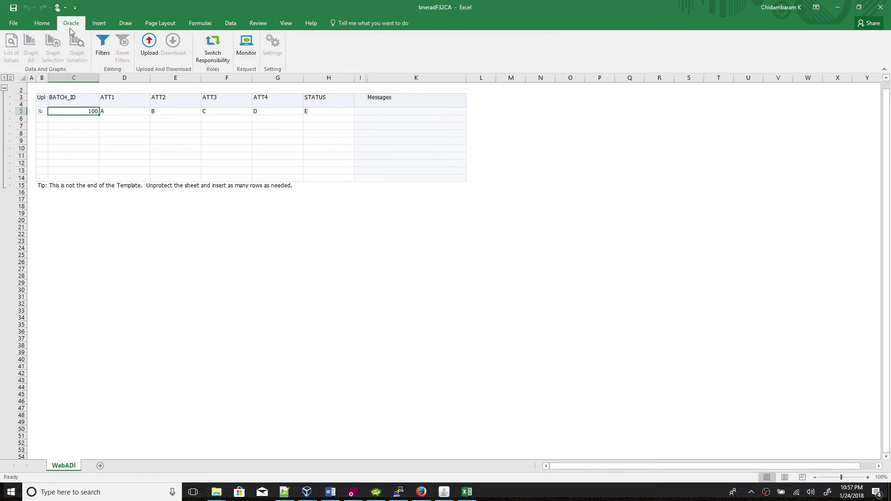
Start the Oracle upload, log in with the account password, and choose the Desktop Integration Manager responsibility.
{"action": "left_click", "coordinate": [149, 50]}
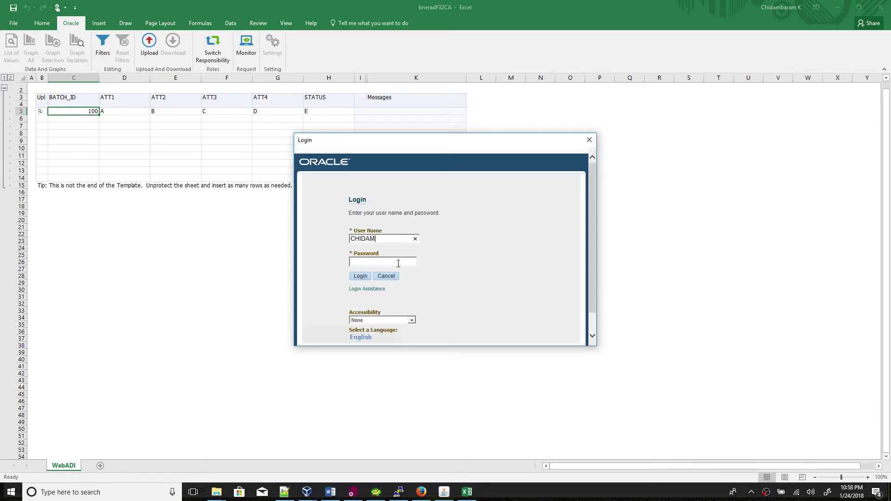
{"action": "left_click", "coordinate": [398, 263]}
{"action": "key", "text": "Caps_Lock"}
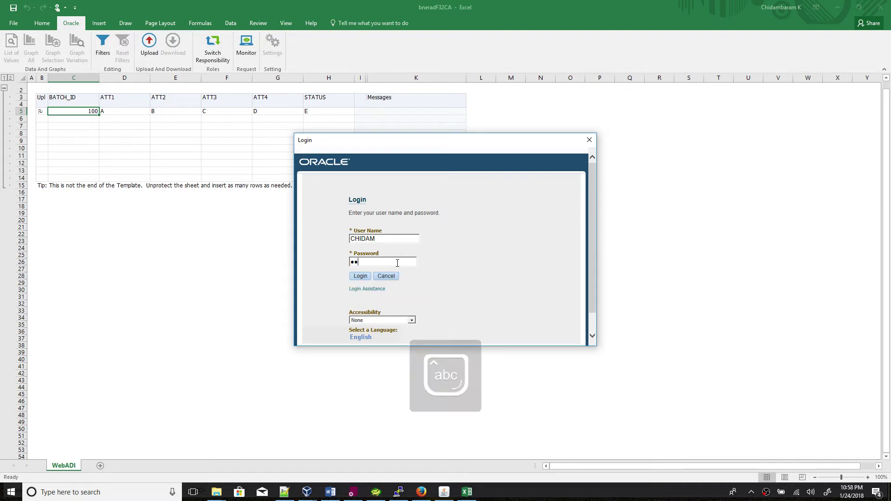
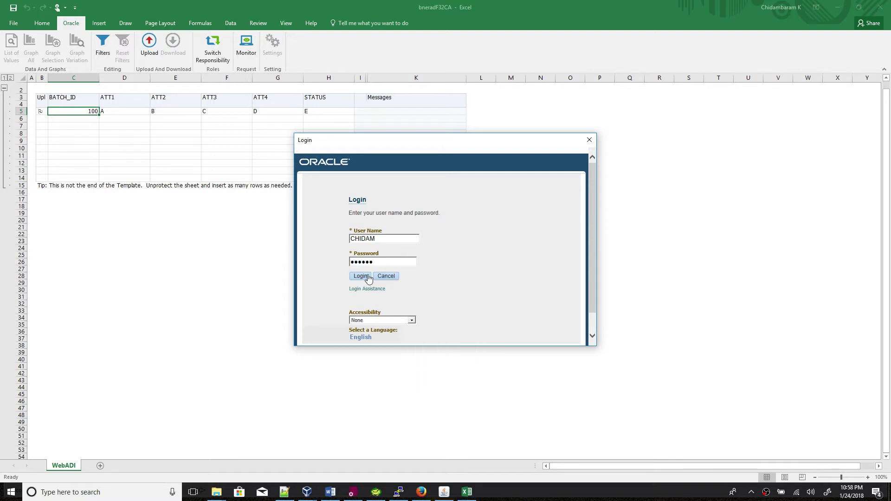
{"action": "left_click", "coordinate": [368, 277]}
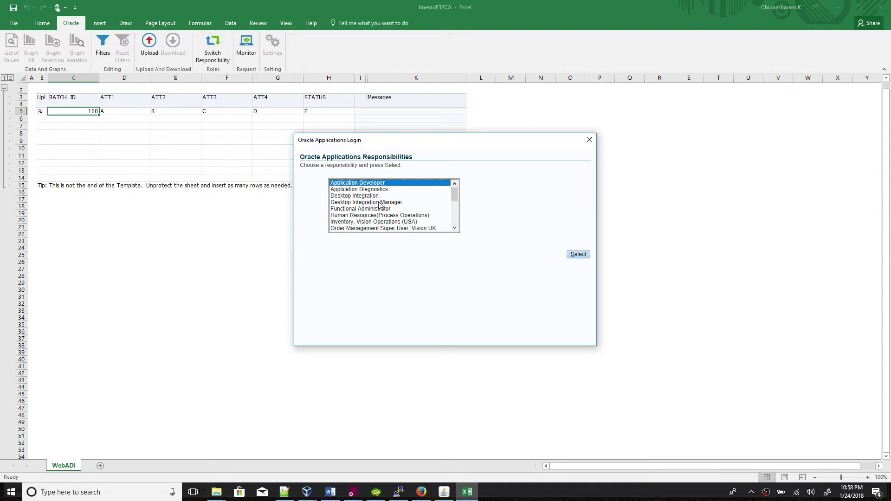
{"action": "left_click", "coordinate": [380, 203]}
{"action": "left_click", "coordinate": [577, 256]}
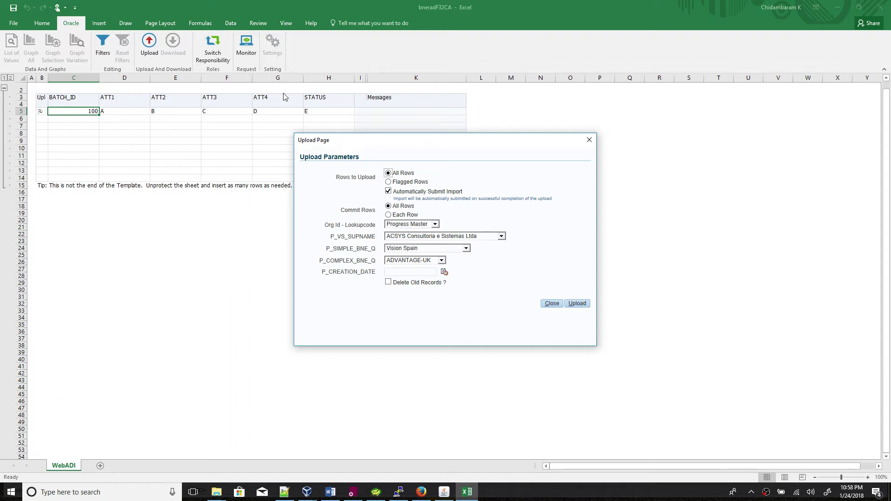
Set Org Id to Vision Operations, P_VS_SUPNAME to AUTO HAUS, and P_SIMPLE_BNE_Q to Vision Belgium.
{"action": "left_click", "coordinate": [435, 225]}
{"action": "left_click", "coordinate": [410, 241]}
{"action": "left_click", "coordinate": [404, 236]}
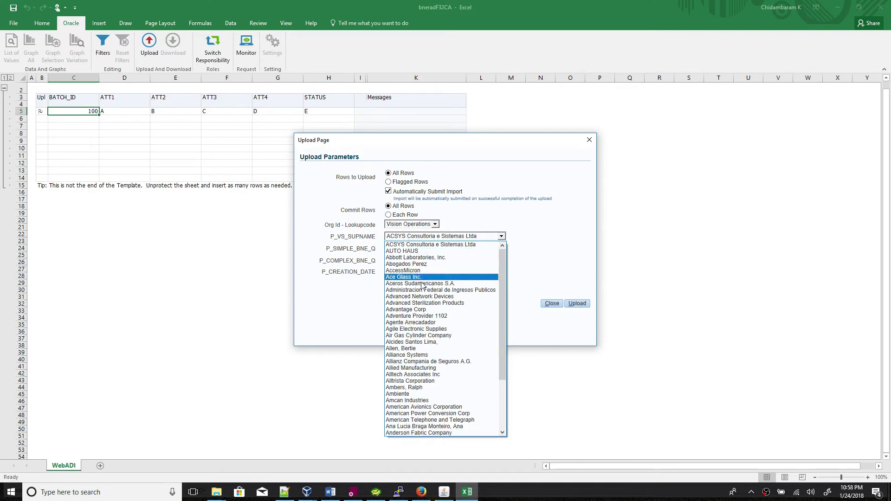
{"action": "left_click", "coordinate": [416, 252]}
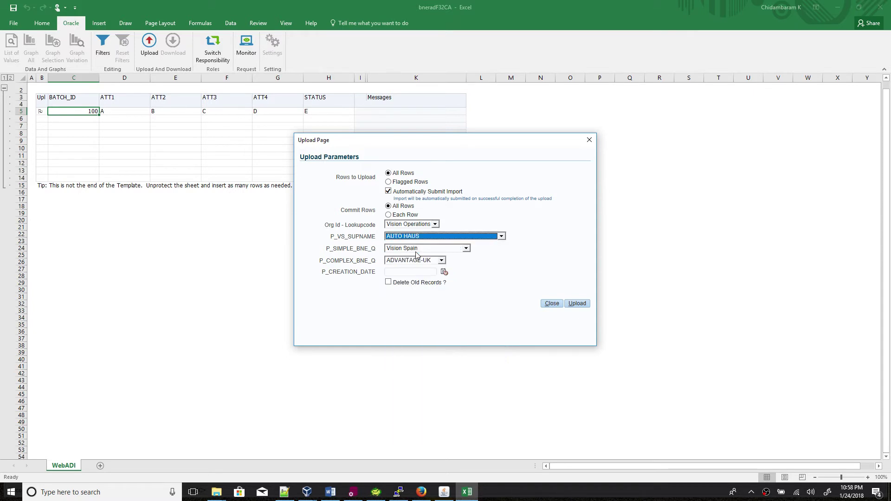
{"action": "left_click", "coordinate": [417, 251]}
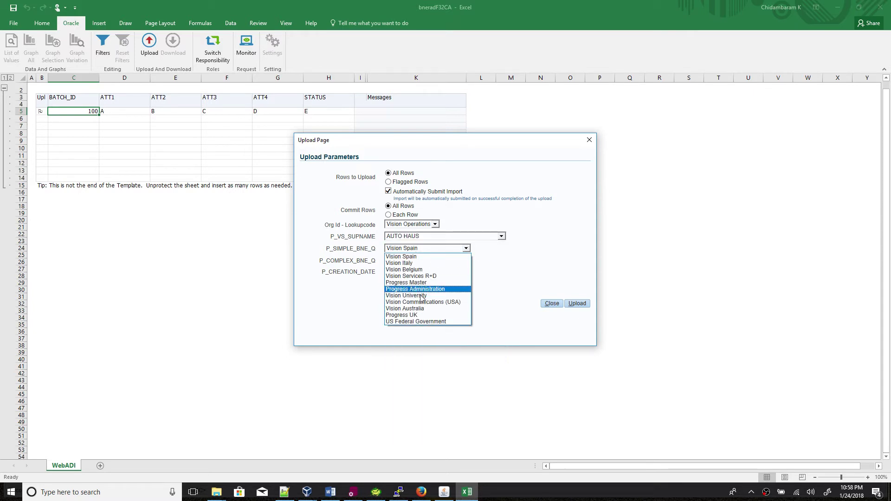
{"action": "left_click", "coordinate": [330, 492]}
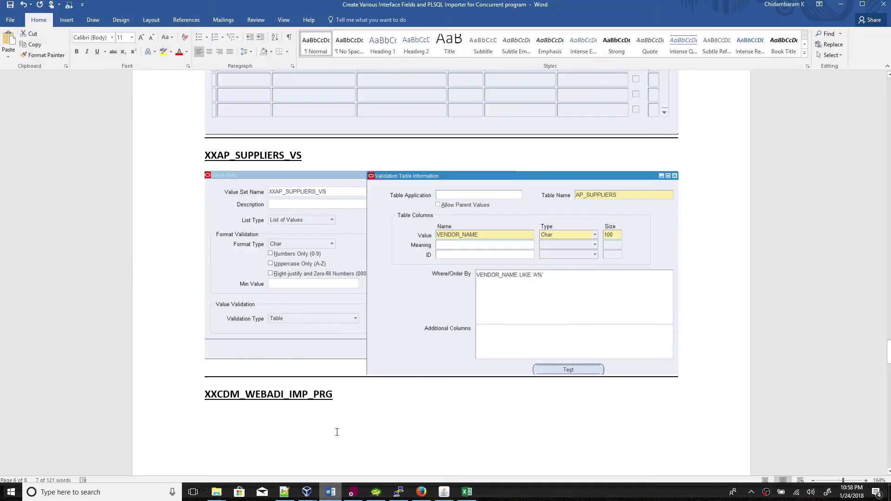
{"action": "scroll", "coordinate": [373, 316], "scroll_direction": "up", "scroll_amount": 3}
{"action": "scroll", "coordinate": [373, 316], "scroll_direction": "up", "scroll_amount": 5}
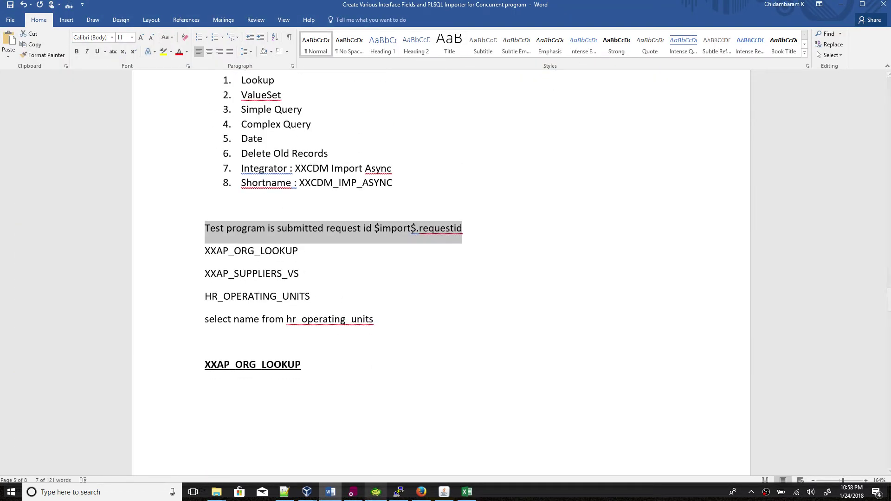
{"action": "left_click", "coordinate": [331, 493]}
{"action": "left_click", "coordinate": [445, 251]}
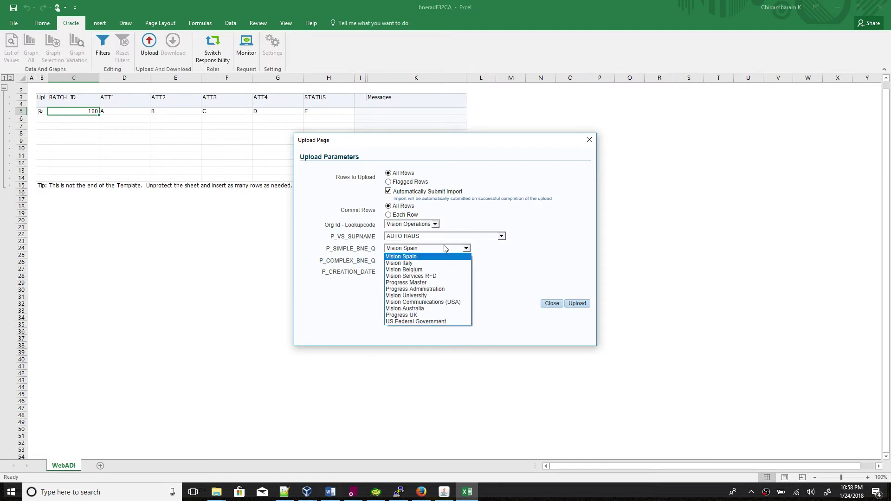
{"action": "left_click", "coordinate": [434, 269]}
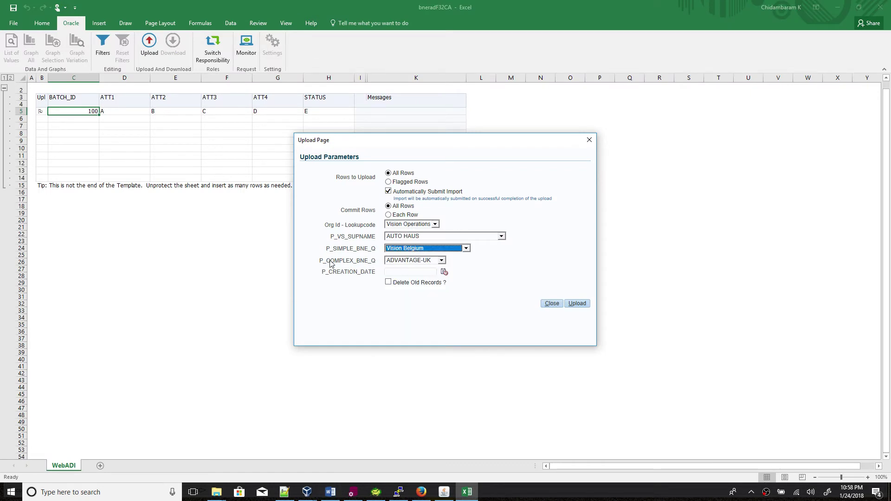
After checking vendor site codes in Toad, set P_COMPLEX_BNE_Q to AUTO HAUS and creation date 24 Jan 2018.
{"action": "left_click", "coordinate": [411, 260]}
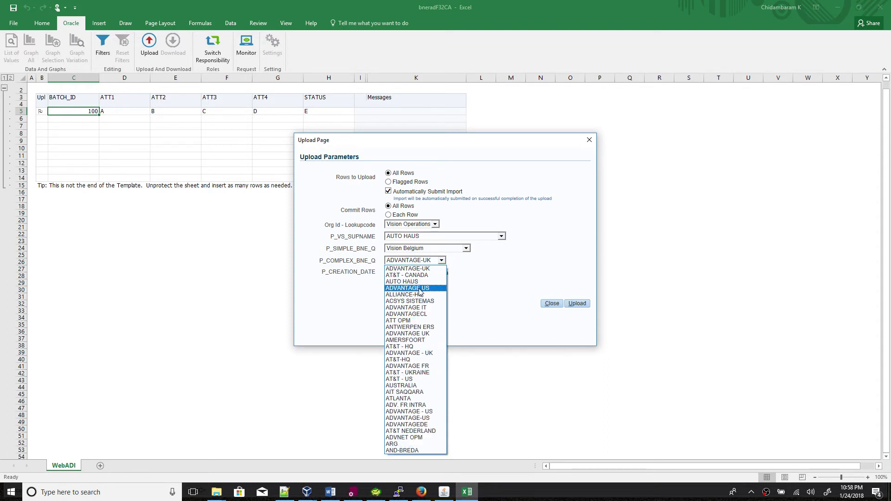
{"action": "left_click", "coordinate": [377, 493]}
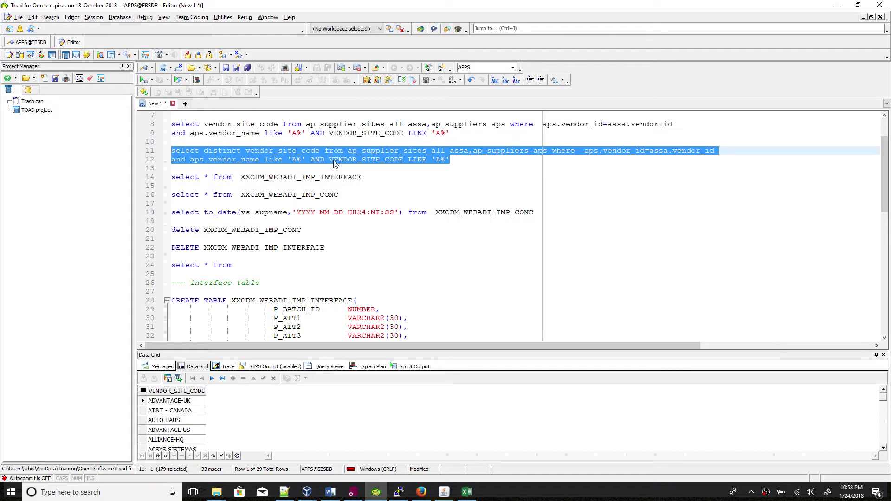
{"action": "left_click", "coordinate": [334, 163]}
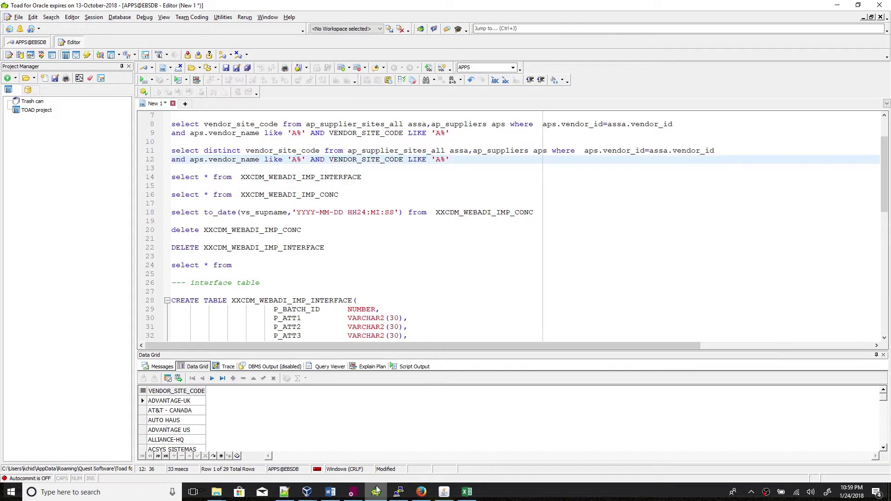
{"action": "left_click", "coordinate": [377, 493]}
{"action": "left_click", "coordinate": [431, 263]}
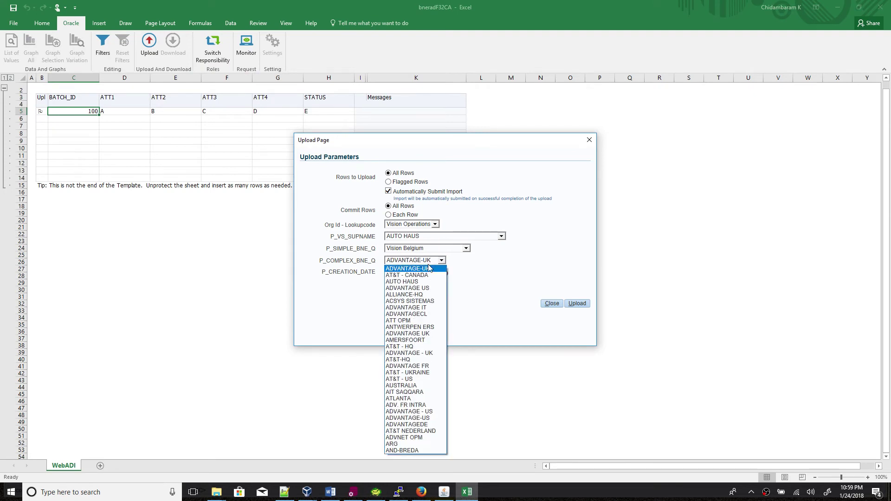
{"action": "left_click", "coordinate": [421, 282]}
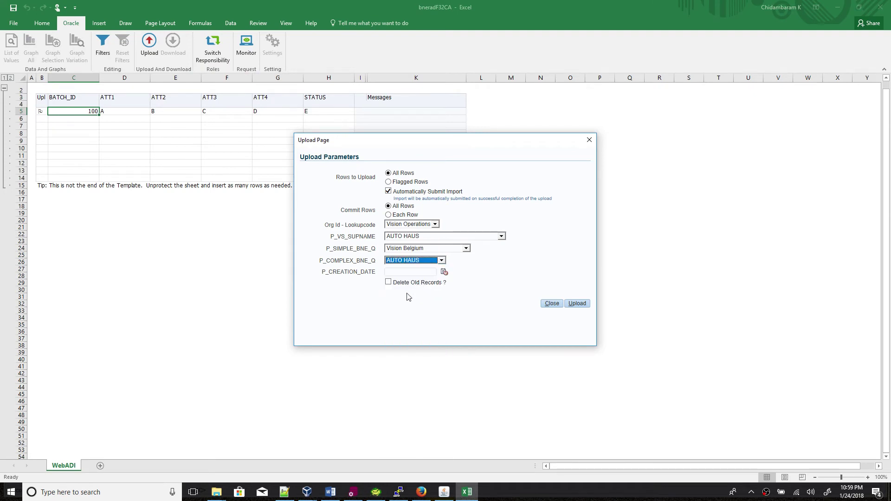
{"action": "left_click", "coordinate": [444, 273]}
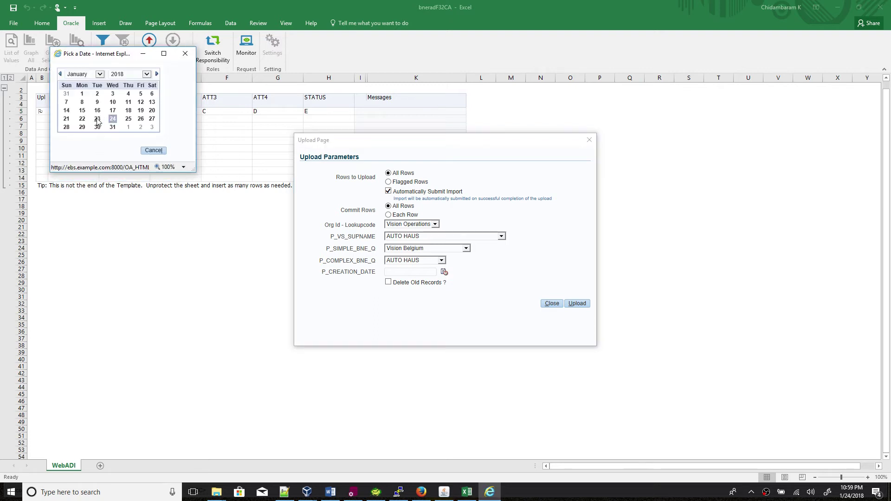
{"action": "left_click", "coordinate": [113, 119]}
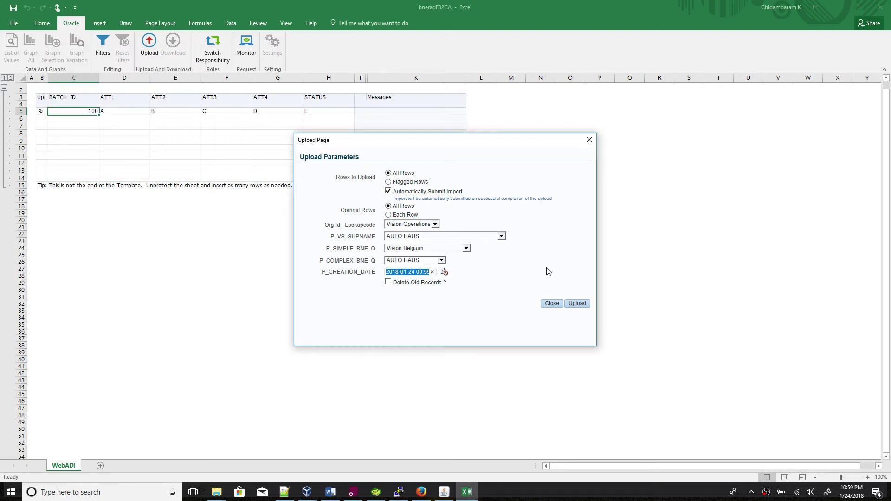
{"action": "left_click", "coordinate": [423, 295]}
Upload the row and record the submitted request id 7486536 in the Notepad++ notes.
{"action": "left_click", "coordinate": [577, 306]}
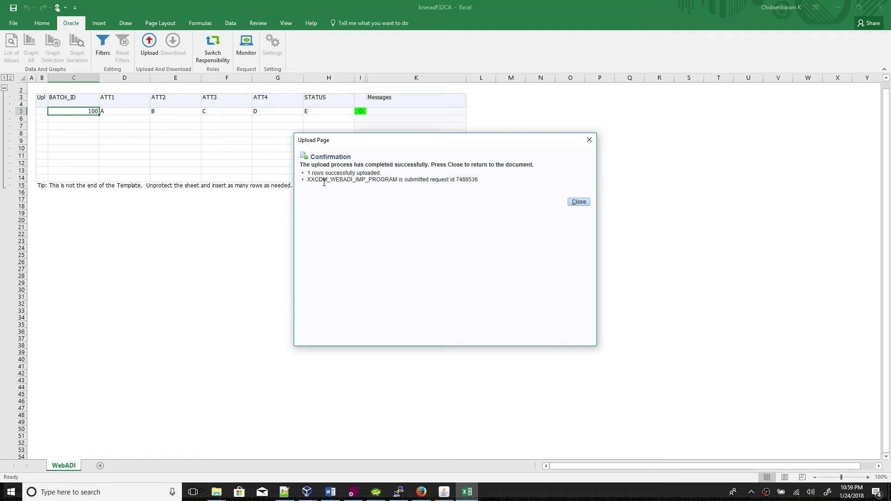
{"action": "left_click_drag", "start_coordinate": [311, 181], "coordinate": [349, 184]}
{"action": "double_click", "coordinate": [463, 181]}
{"action": "key", "text": "ctrl+c"}
{"action": "left_click", "coordinate": [578, 203]}
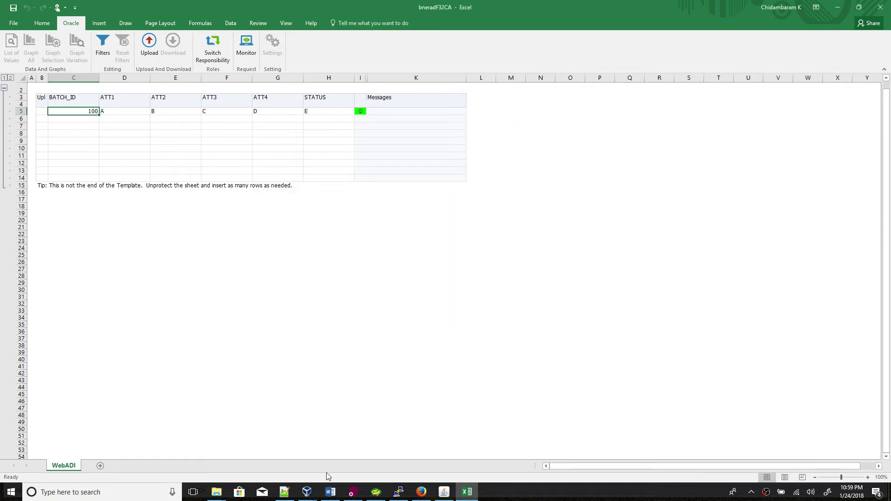
{"action": "left_click", "coordinate": [284, 492]}
{"action": "left_click", "coordinate": [295, 305]}
{"action": "key", "text": "Return"}
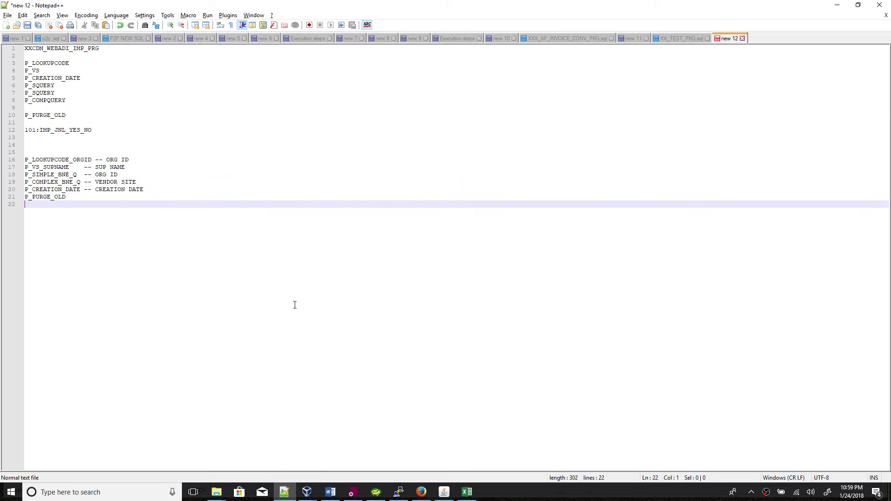
{"action": "key", "text": "Return"}
{"action": "key", "text": "ctrl+v"}
{"action": "key", "text": "alt+Tab"}
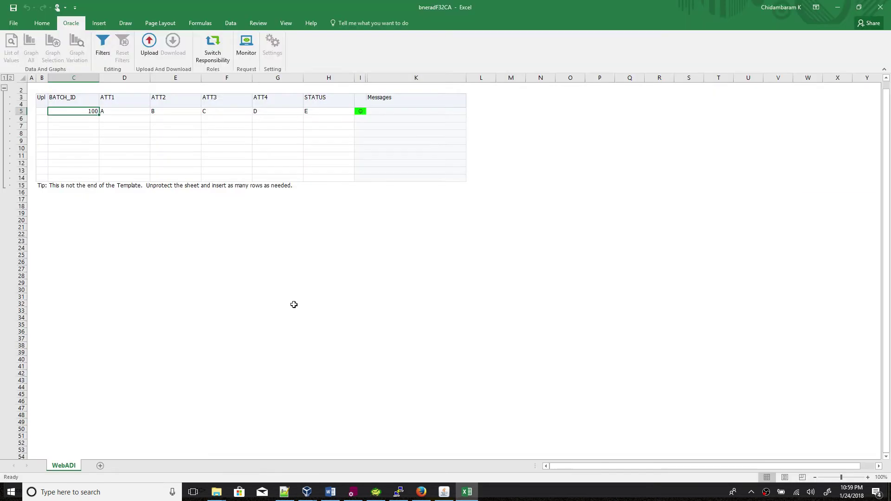
Open the Oracle request monitor and refresh until request 7486536 appears as Pending.
{"action": "left_click", "coordinate": [250, 48]}
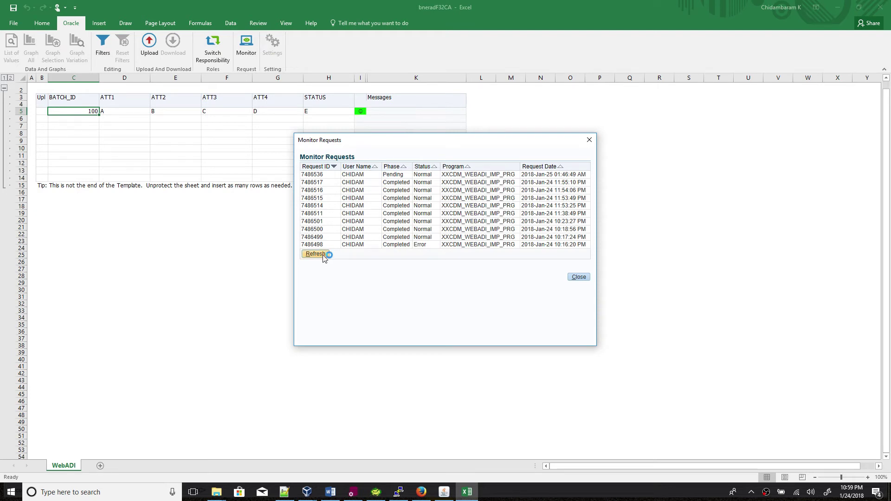
{"action": "left_click", "coordinate": [323, 256]}
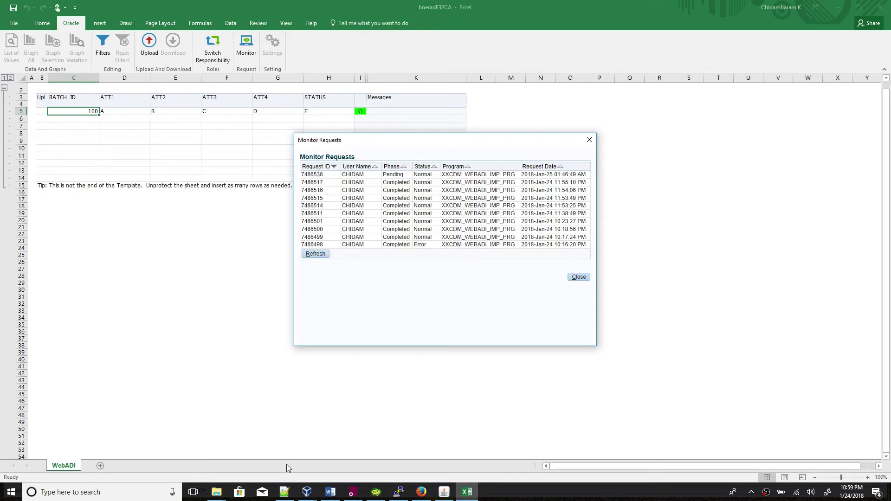
{"action": "left_click", "coordinate": [284, 492]}
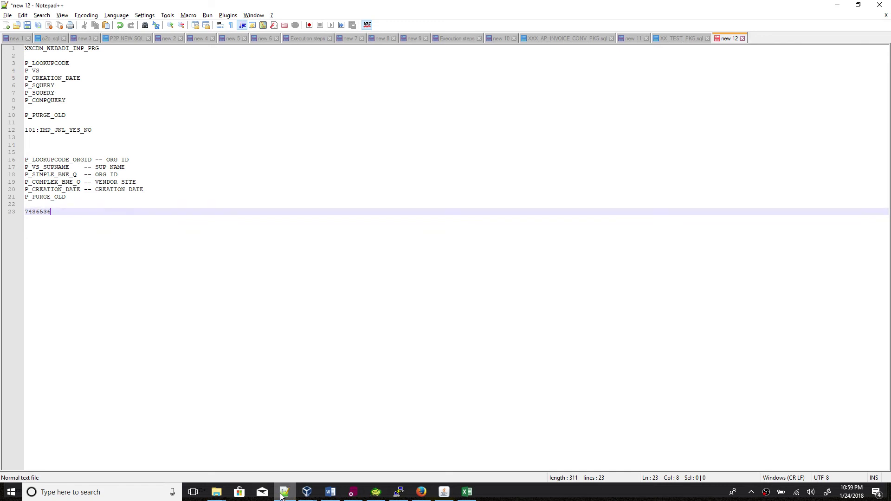
{"action": "left_click", "coordinate": [284, 491]}
{"action": "left_click", "coordinate": [317, 256]}
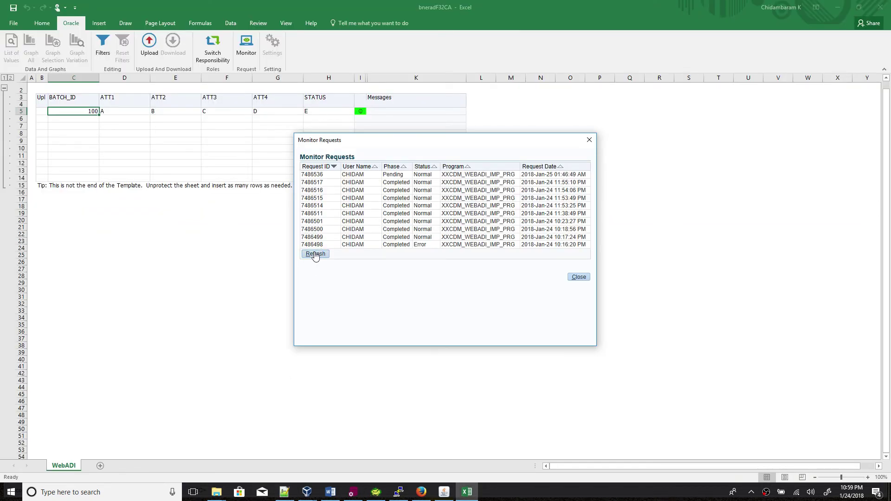
{"action": "left_click", "coordinate": [315, 255]}
In the XXCDM_WEBADI_IMP_PKG body, confirm PROCESS inserts its parameters into XXCDM_WEBADI_IMP_CONC.
{"action": "left_click", "coordinate": [351, 493]}
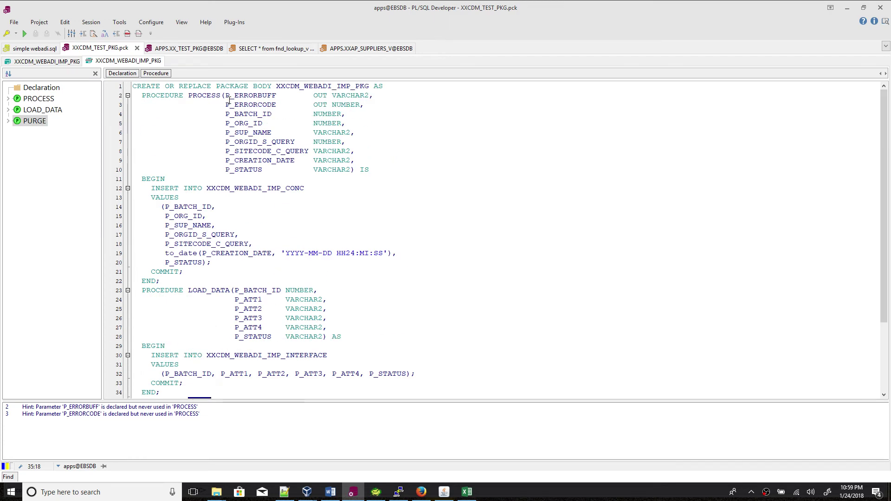
{"action": "left_click_drag", "start_coordinate": [225, 95], "coordinate": [371, 171]}
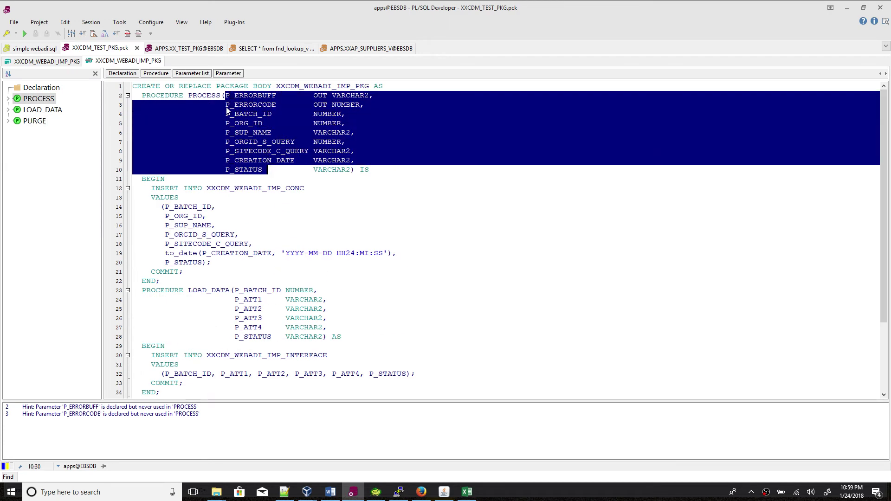
{"action": "left_click", "coordinate": [222, 96]}
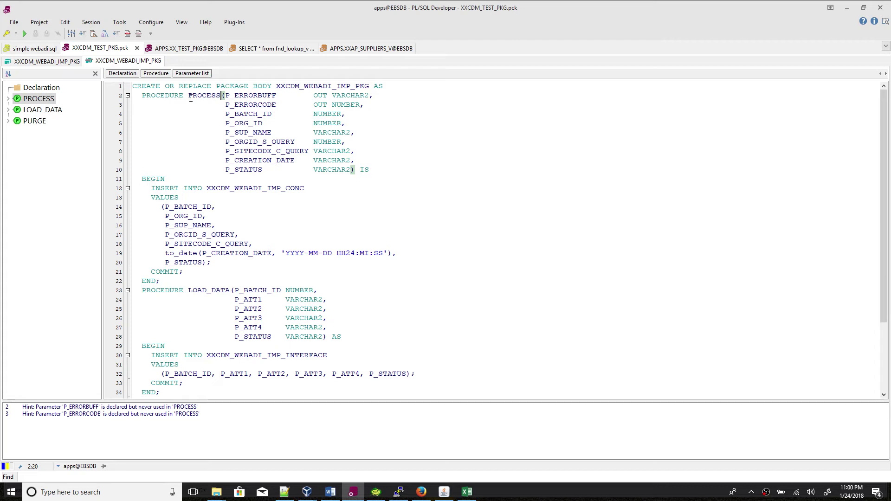
{"action": "double_click", "coordinate": [229, 188]}
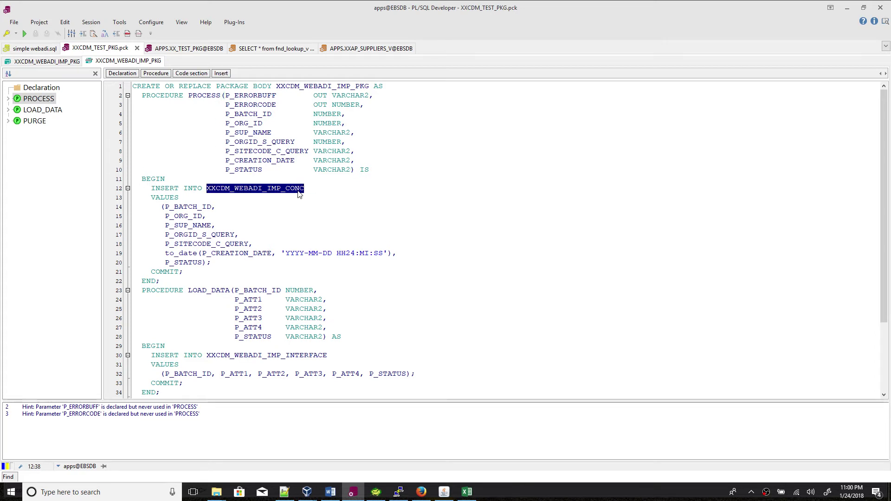
{"action": "left_click", "coordinate": [376, 492]}
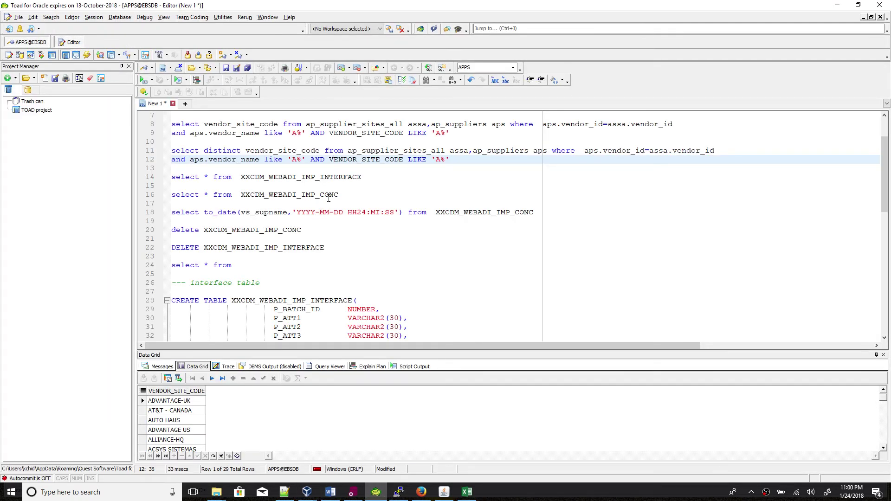
Query XXCDM_WEBADI_IMP_CONC and XXCDM_WEBADI_IMP_INTERFACE, confirming batch ID 100 in both.
{"action": "left_click", "coordinate": [356, 195]}
{"action": "key", "text": "F9"}
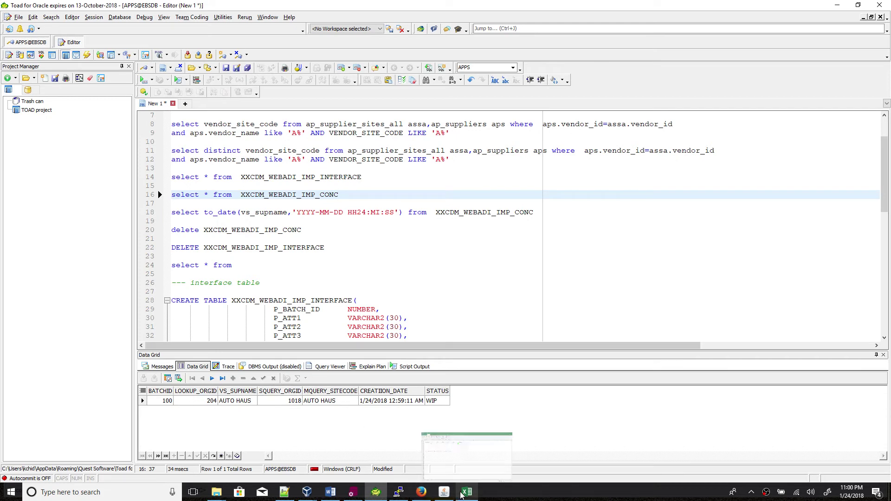
{"action": "left_click", "coordinate": [162, 402]}
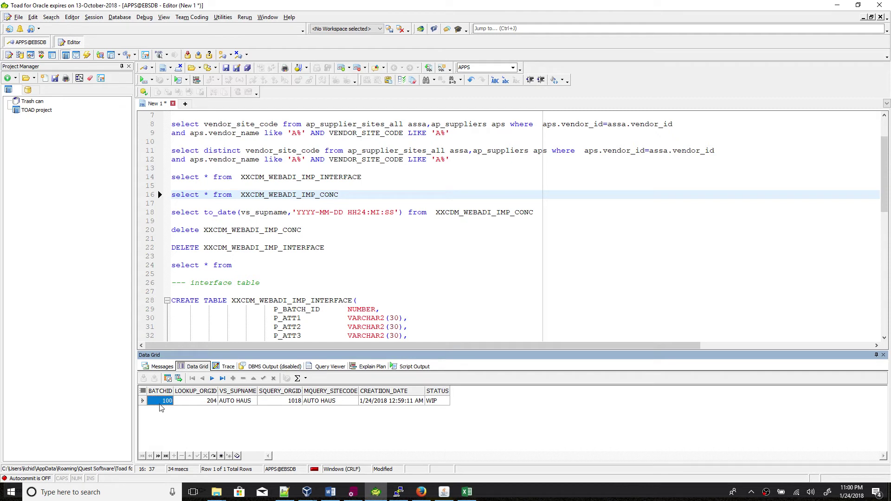
{"action": "left_click", "coordinate": [374, 179]}
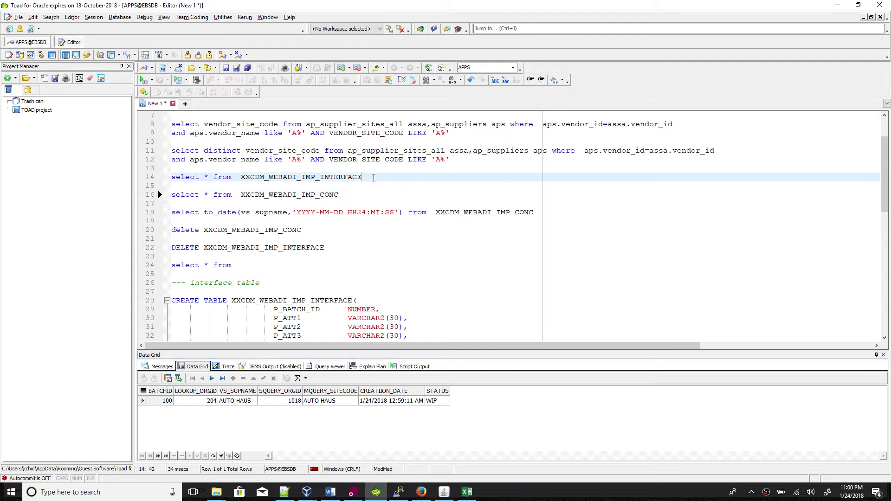
{"action": "key", "text": "F9"}
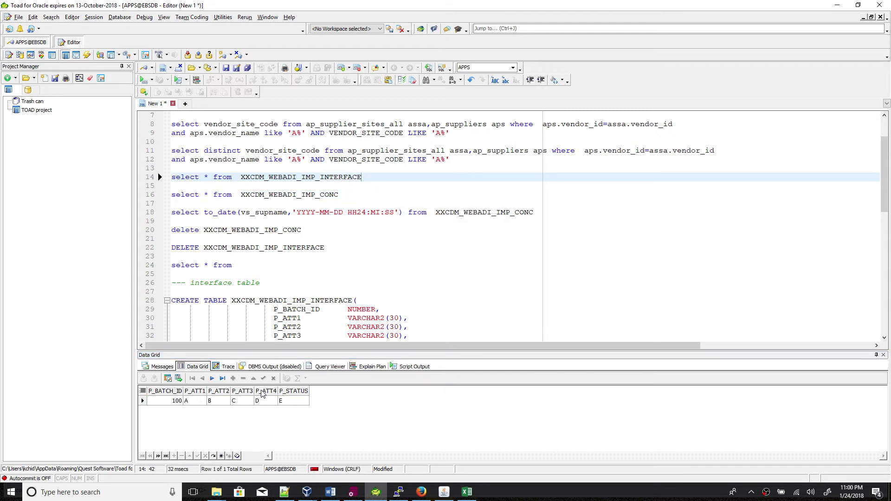
{"action": "left_click", "coordinate": [177, 402]}
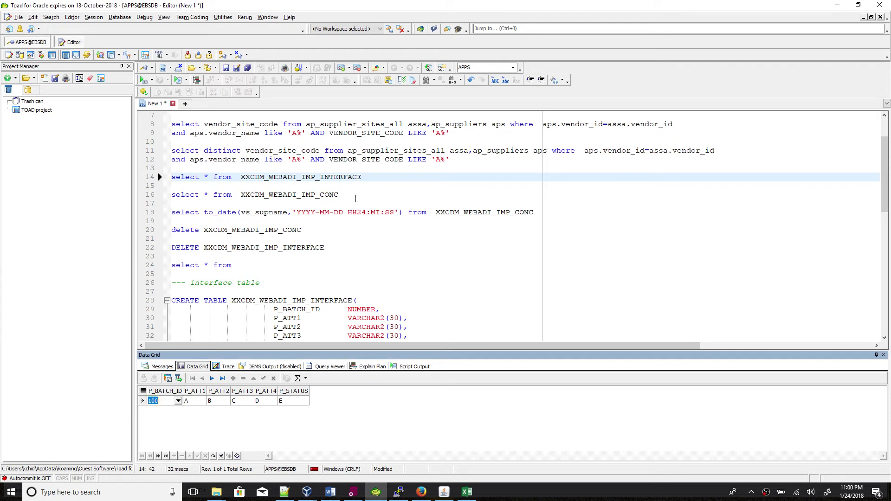
Rerun the XXCDM_WEBADI_IMP_CONC query and check values 204, AUTO HAUS, 1018, AUTO HAUS and status WIP.
{"action": "left_click", "coordinate": [355, 199]}
{"action": "key", "text": "F9"}
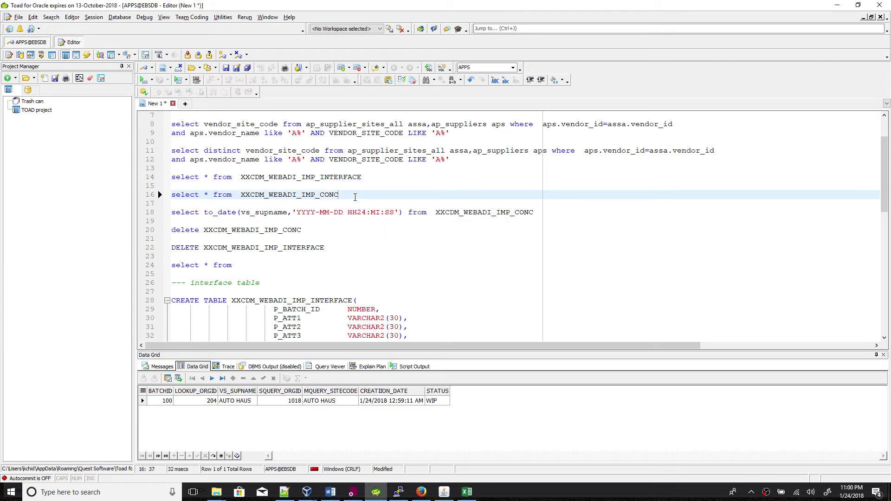
{"action": "left_click", "coordinate": [202, 402]}
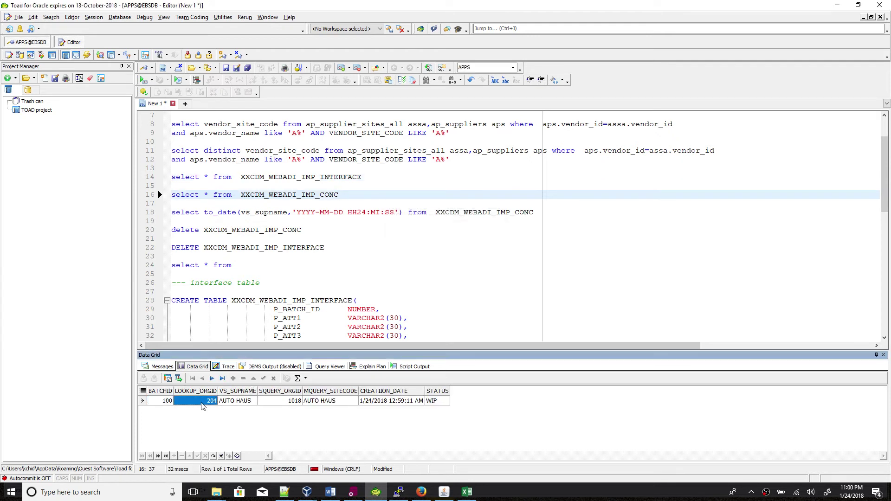
{"action": "left_click", "coordinate": [237, 402]}
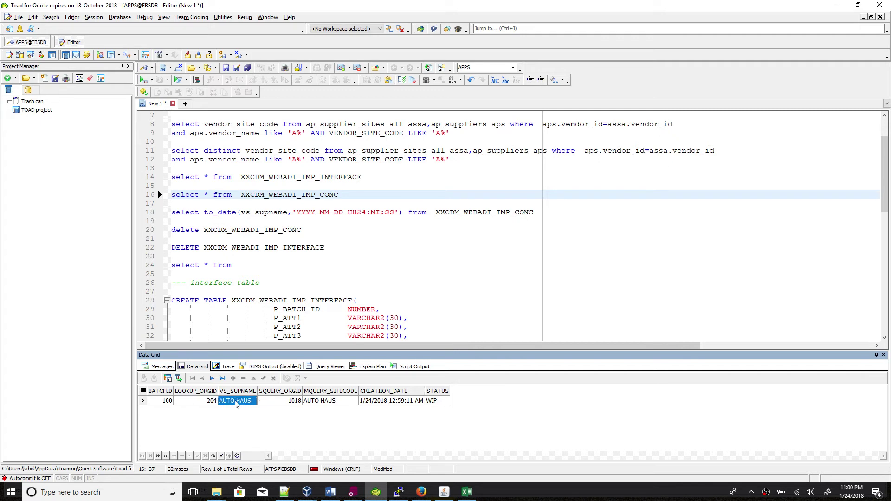
{"action": "left_click", "coordinate": [287, 402]}
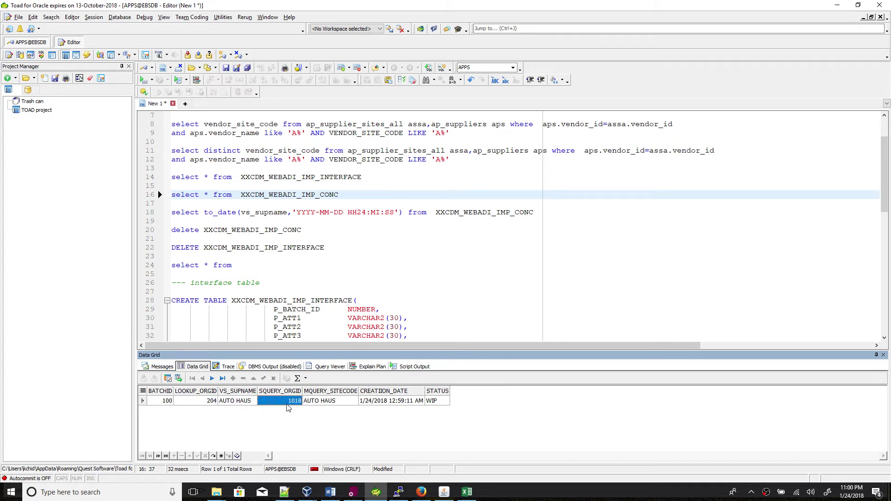
{"action": "left_click", "coordinate": [325, 403]}
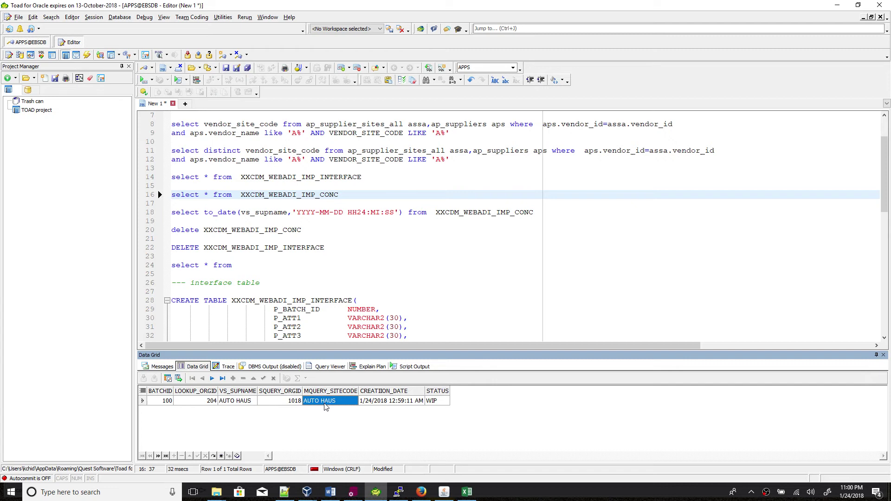
{"action": "left_click", "coordinate": [398, 403]}
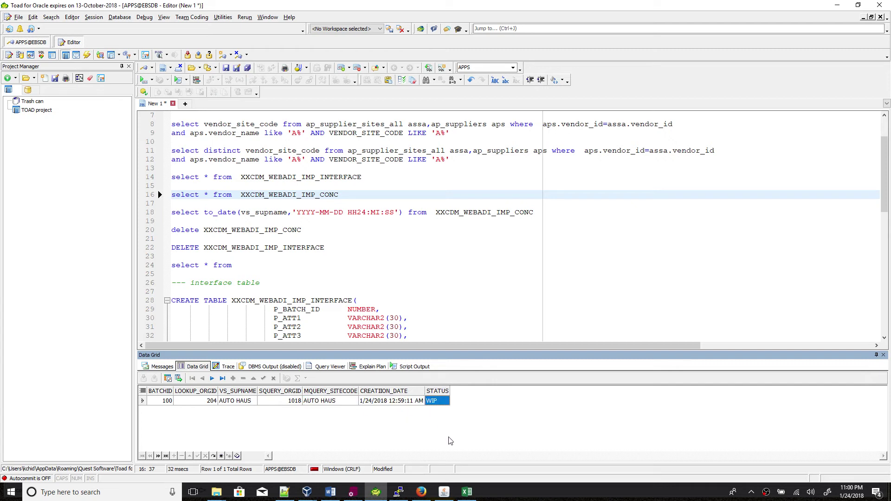
{"action": "left_click", "coordinate": [467, 493]}
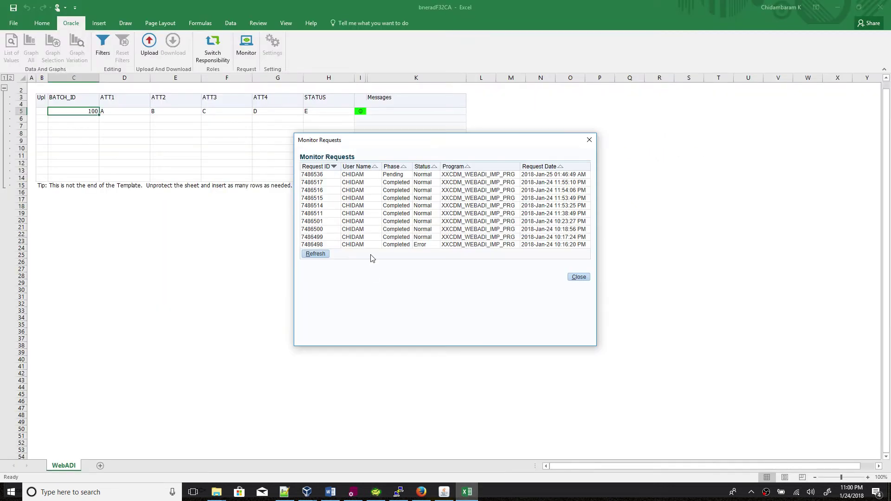
Confirm request 7486536 has completed, close the monitor, and bring up the Upload parameters.
{"action": "left_click", "coordinate": [319, 256]}
{"action": "left_click", "coordinate": [577, 278]}
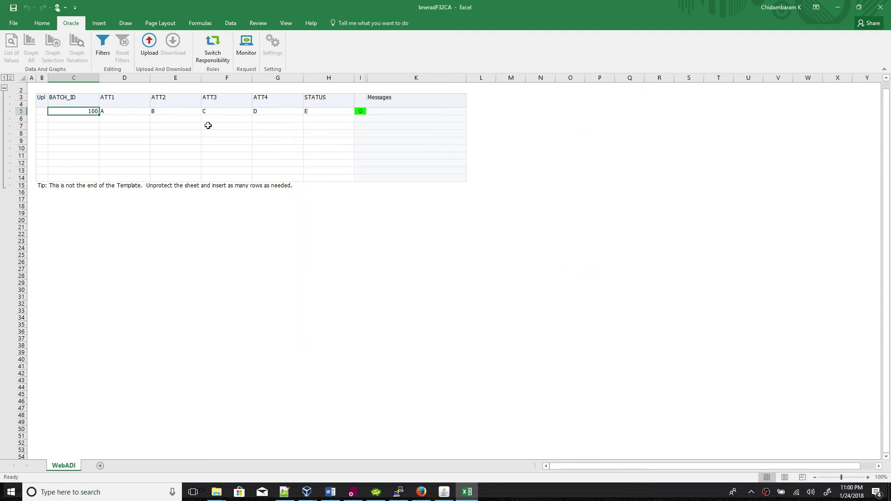
{"action": "left_click", "coordinate": [153, 48]}
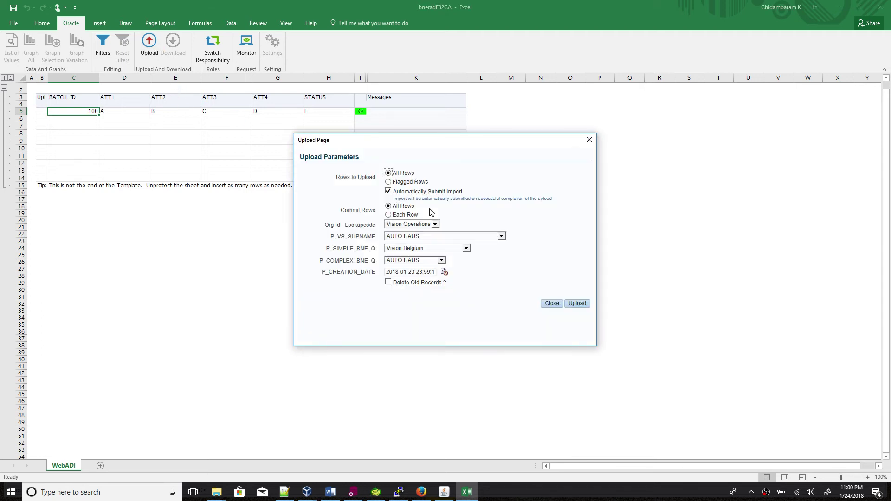
Compare the VS_SUPNAME and MQUERY_SITECODE values in Toad's Data Grid against the upload parameters.
{"action": "left_click", "coordinate": [376, 492]}
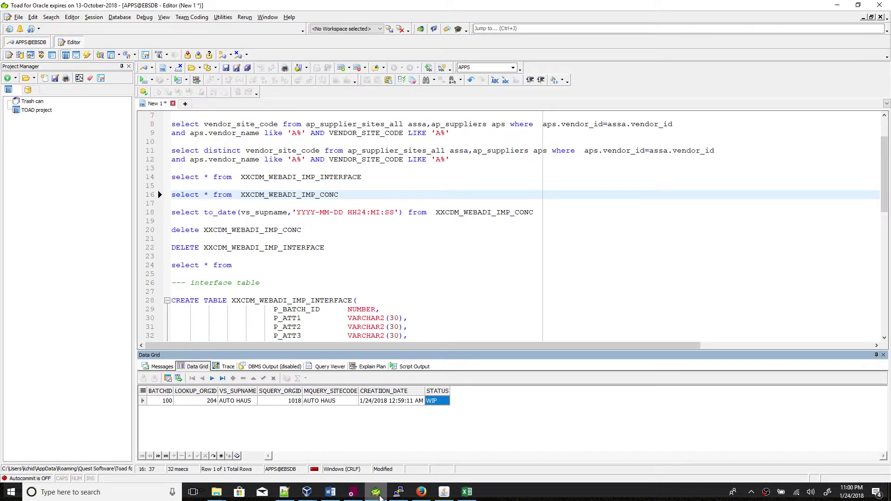
{"action": "left_click", "coordinate": [233, 402]}
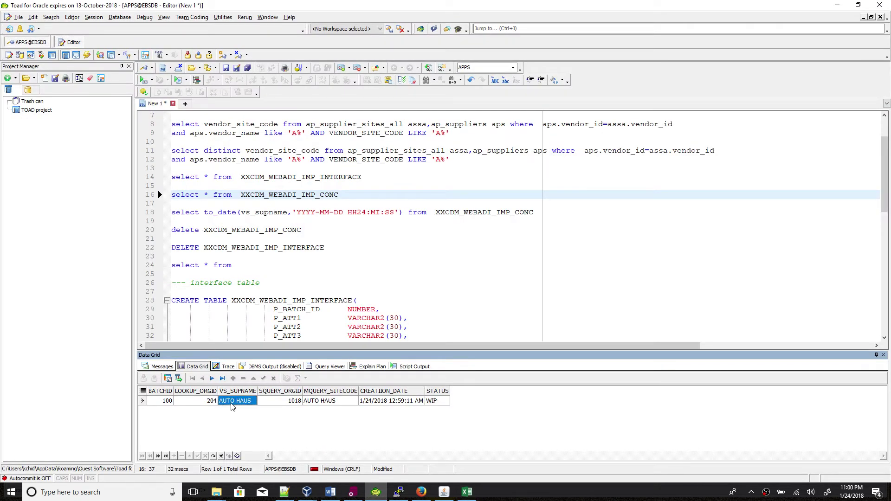
{"action": "left_click", "coordinate": [325, 403]}
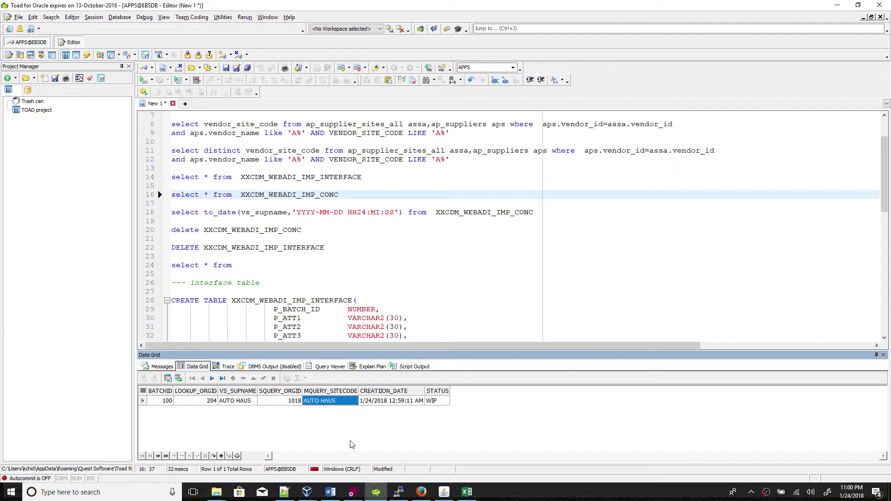
{"action": "left_click", "coordinate": [377, 493]}
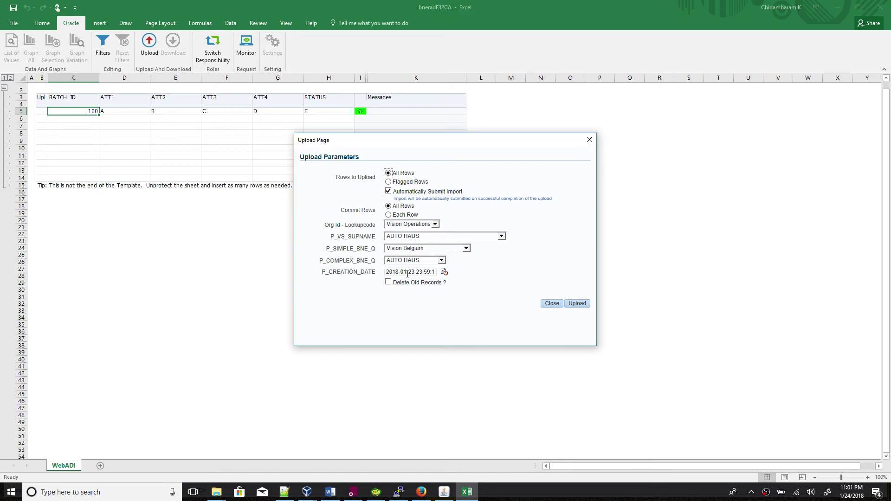
Inspect the stored CREATION_DATE's full date and time in Toad's Data Grid.
{"action": "left_click", "coordinate": [377, 494]}
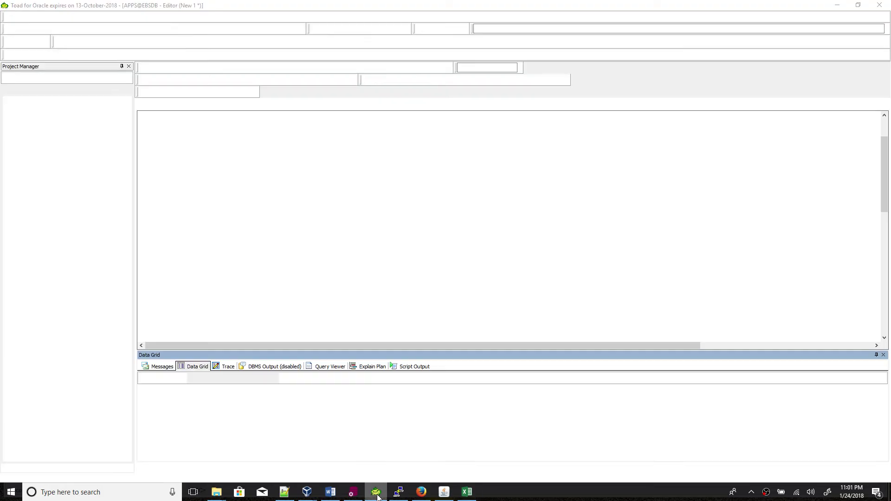
{"action": "left_click", "coordinate": [389, 402]}
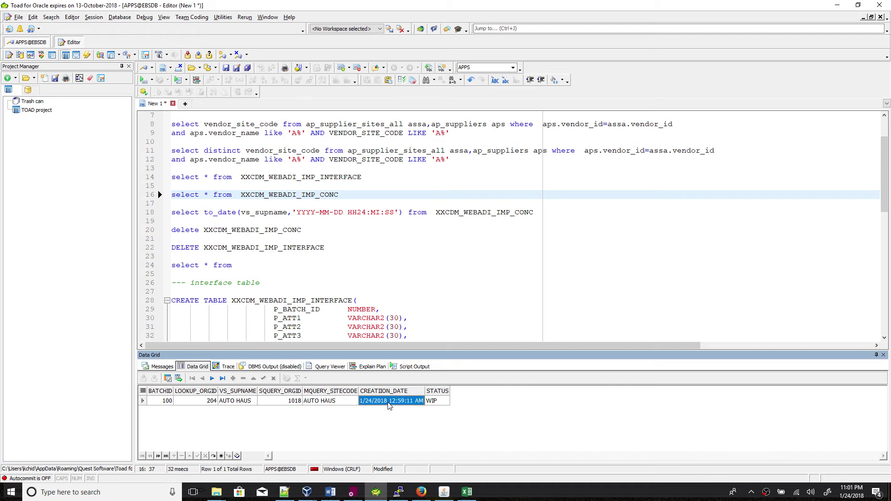
{"action": "double_click", "coordinate": [389, 402]}
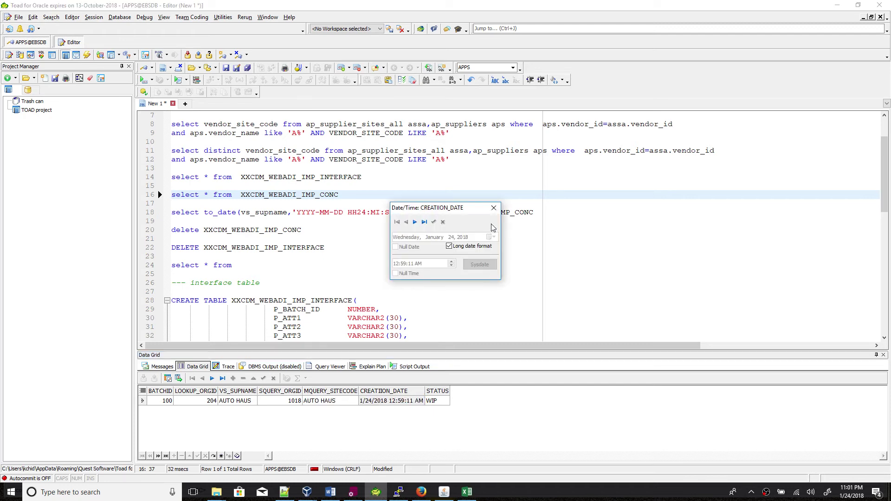
{"action": "left_click", "coordinate": [494, 209]}
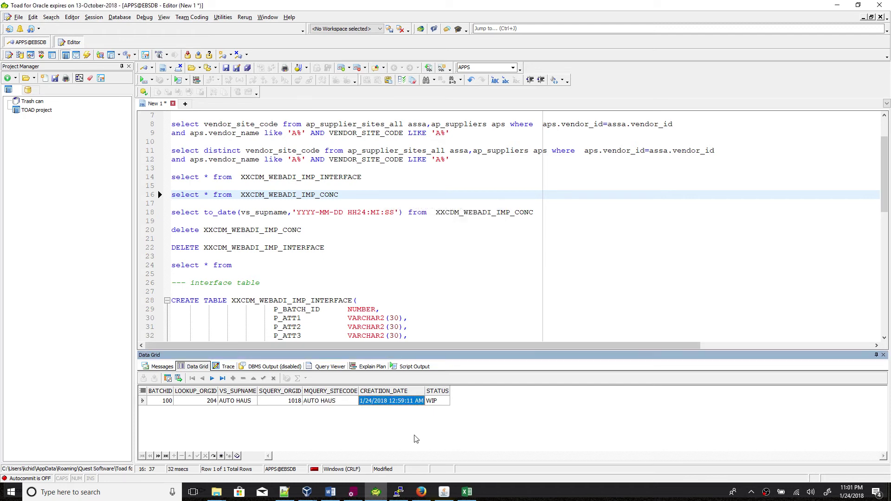
{"action": "left_click", "coordinate": [379, 485]}
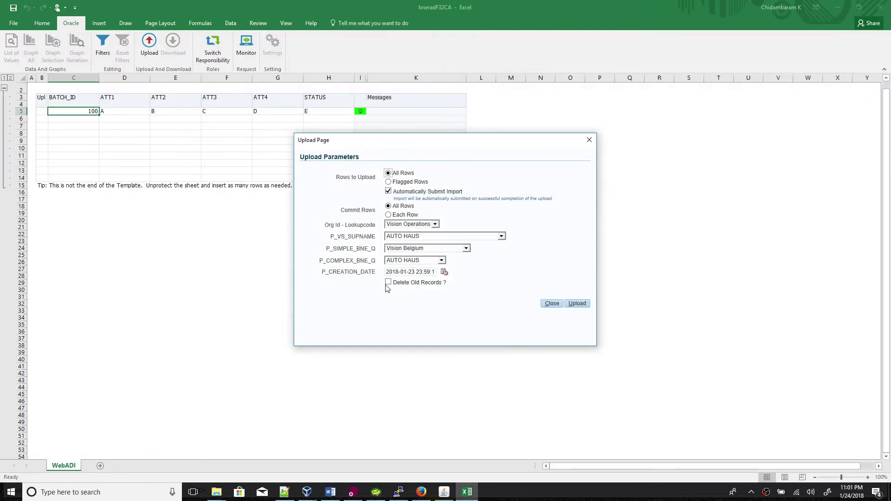
Check that the STATUS value is WIP in Toad, then return to the Excel upload parameters.
{"action": "left_click", "coordinate": [378, 494]}
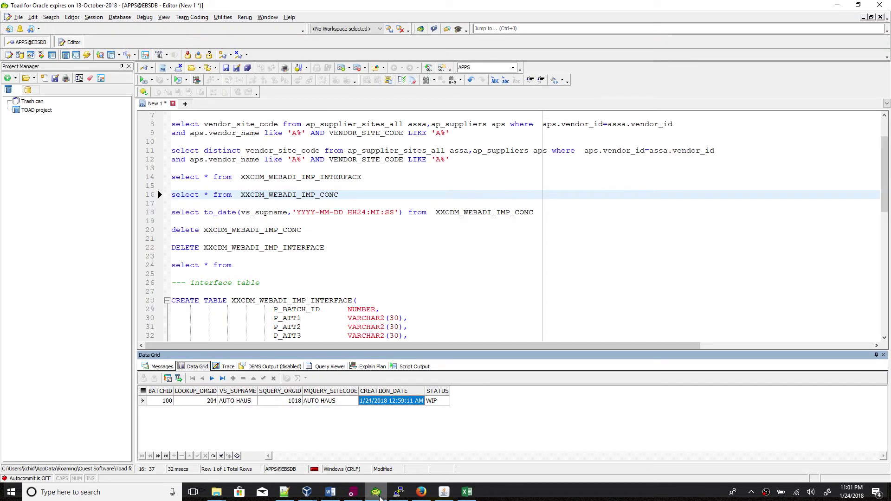
{"action": "left_click", "coordinate": [377, 493]}
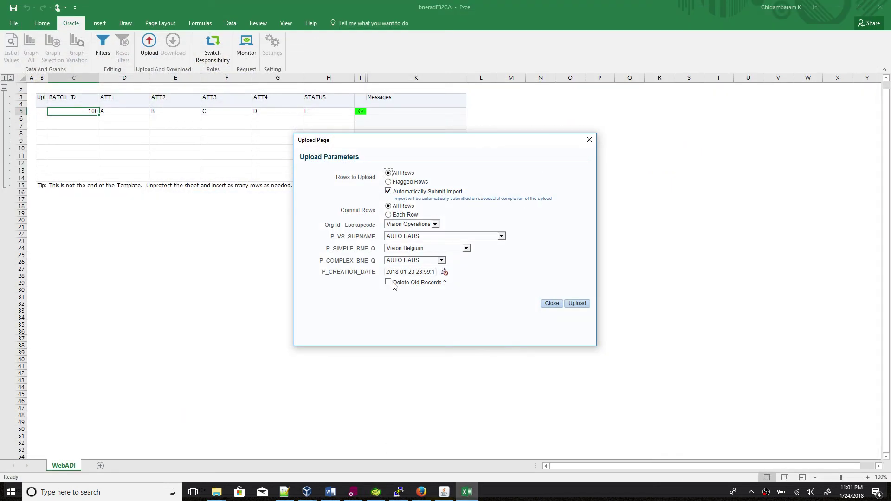
{"action": "left_click", "coordinate": [376, 493]}
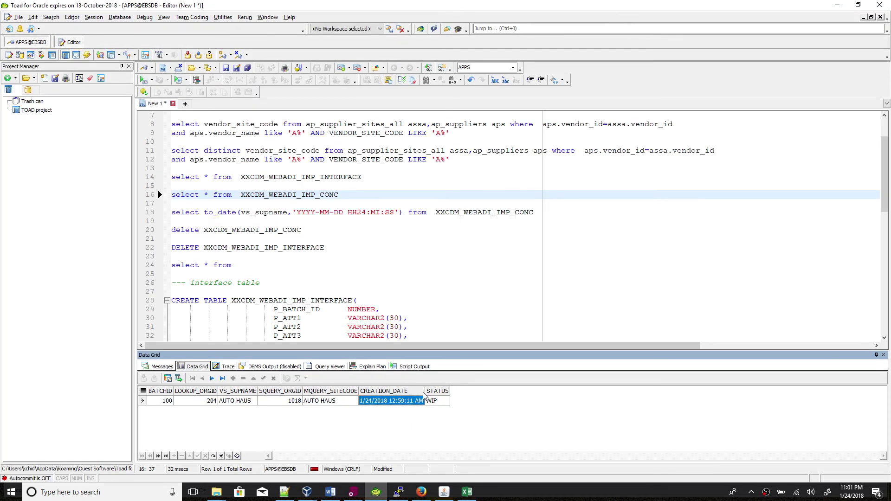
{"action": "left_click", "coordinate": [432, 402]}
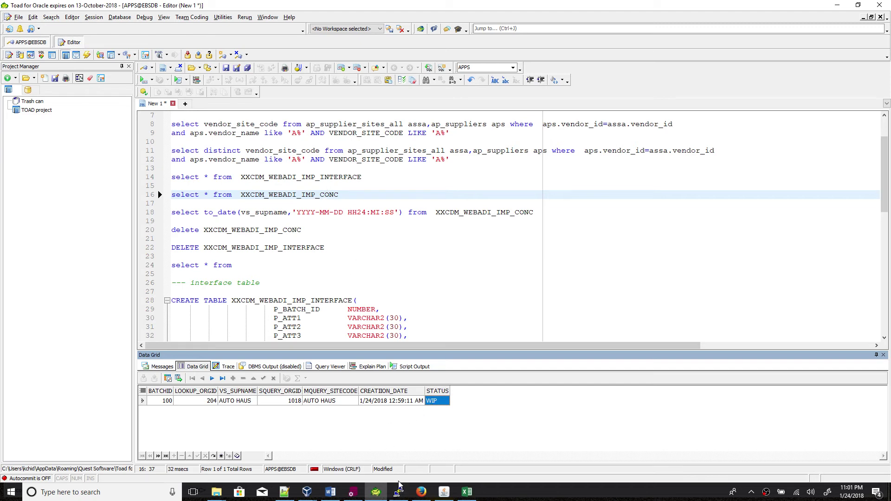
{"action": "left_click", "coordinate": [445, 493]}
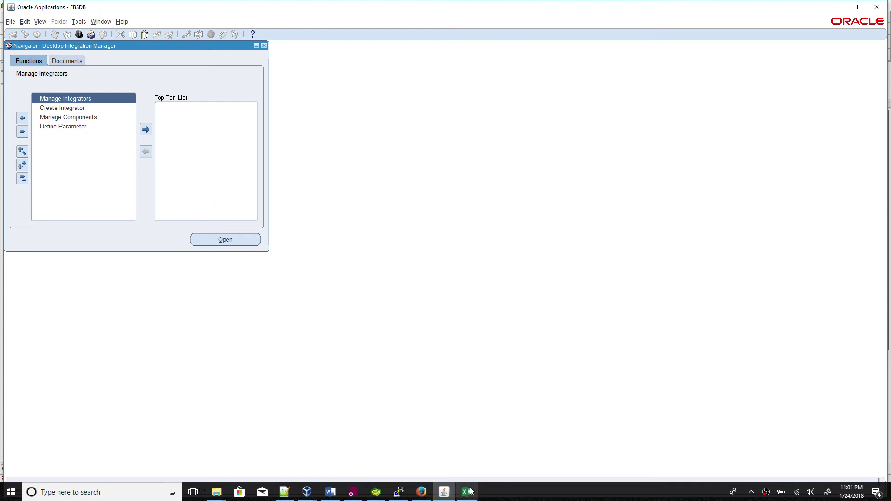
{"action": "left_click", "coordinate": [468, 492]}
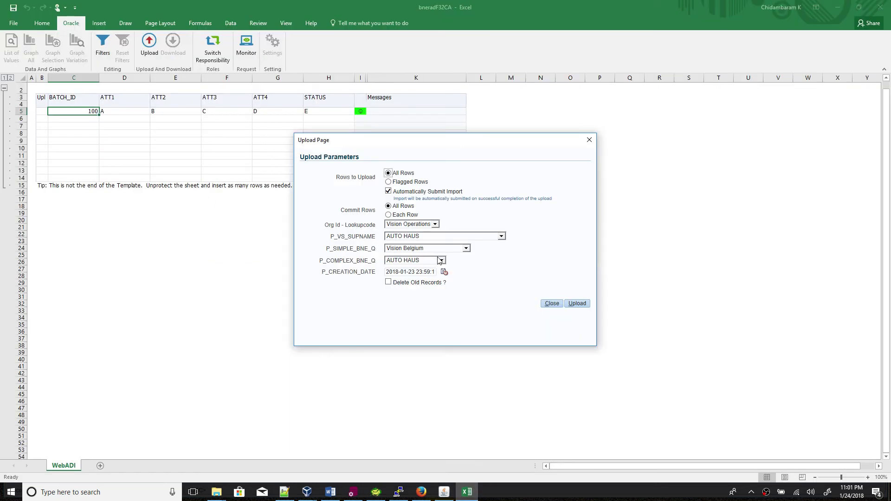
Set supplier to AccessMicron and site query to ADVANTAGECL, and enable Delete Old Records.
{"action": "left_click", "coordinate": [422, 237]}
{"action": "left_click", "coordinate": [419, 266]}
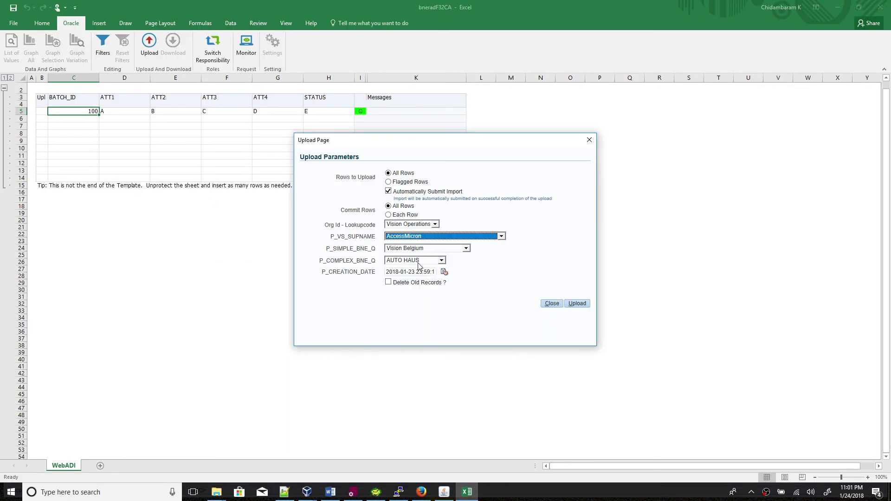
{"action": "left_click", "coordinate": [419, 260]}
{"action": "left_click", "coordinate": [416, 319]}
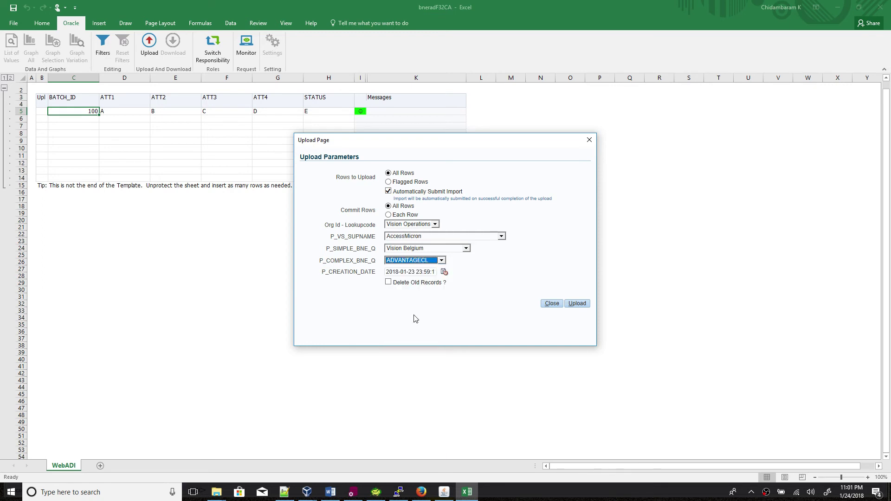
{"action": "left_click", "coordinate": [389, 283]}
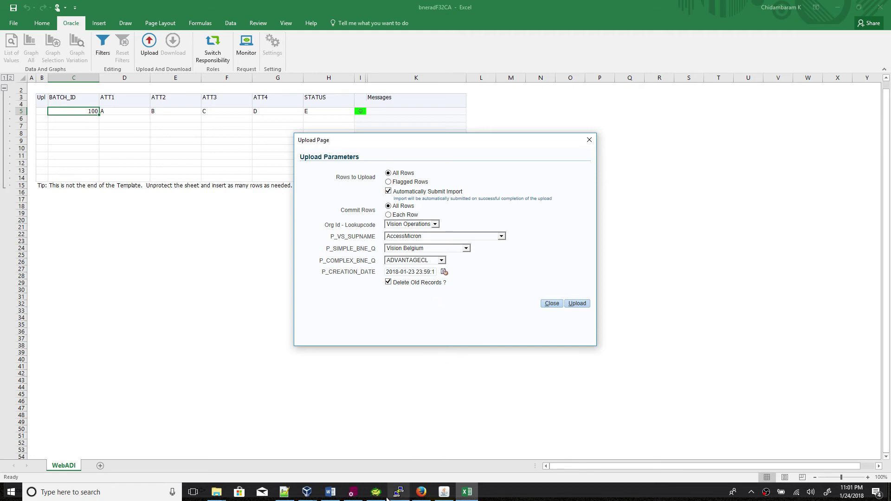
Review the table the purge procedure deletes from in PL/SQL Developer, then upload the row.
{"action": "left_click", "coordinate": [353, 492]}
{"action": "scroll", "coordinate": [265, 323], "scroll_direction": "down", "scroll_amount": 4}
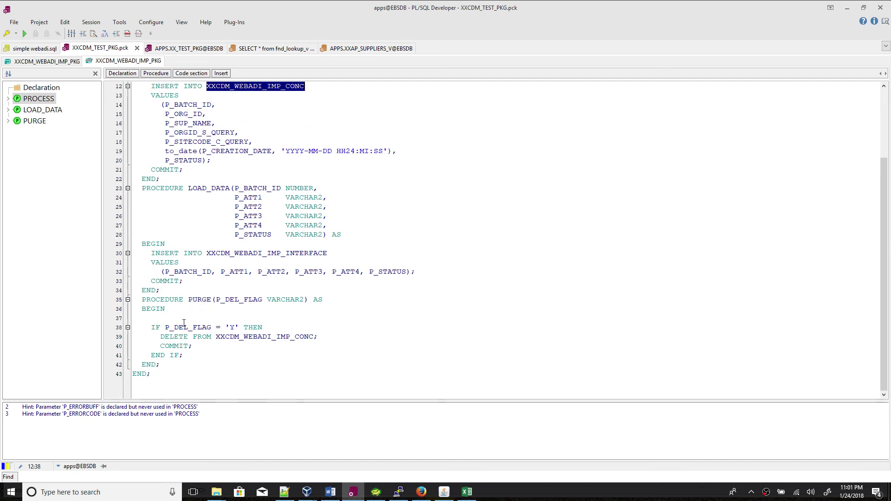
{"action": "left_click_drag", "start_coordinate": [217, 337], "coordinate": [314, 337]}
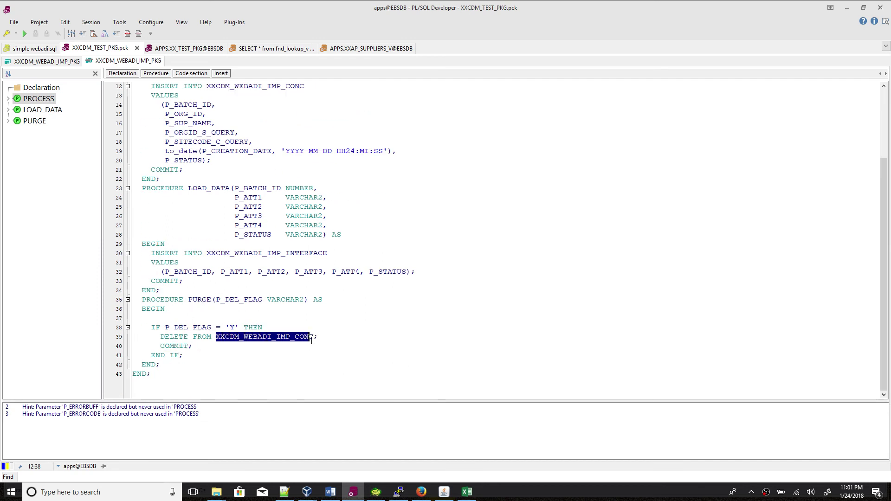
{"action": "left_click", "coordinate": [360, 493]}
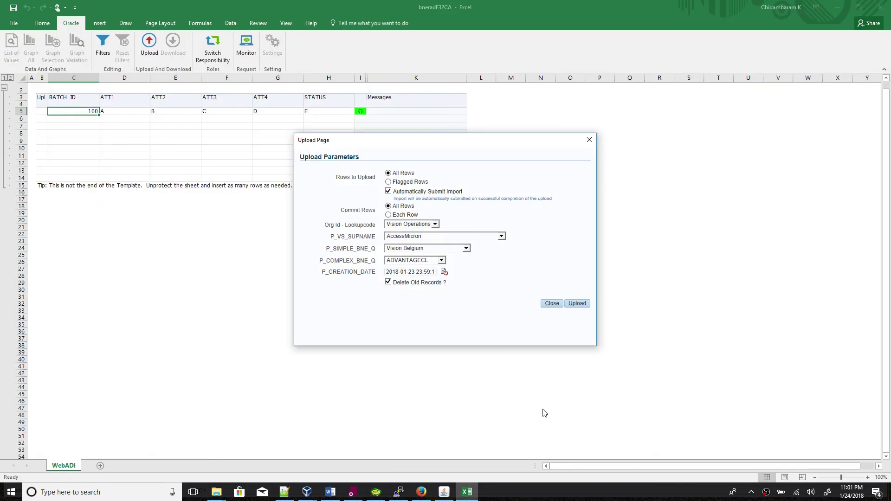
{"action": "left_click", "coordinate": [577, 304]}
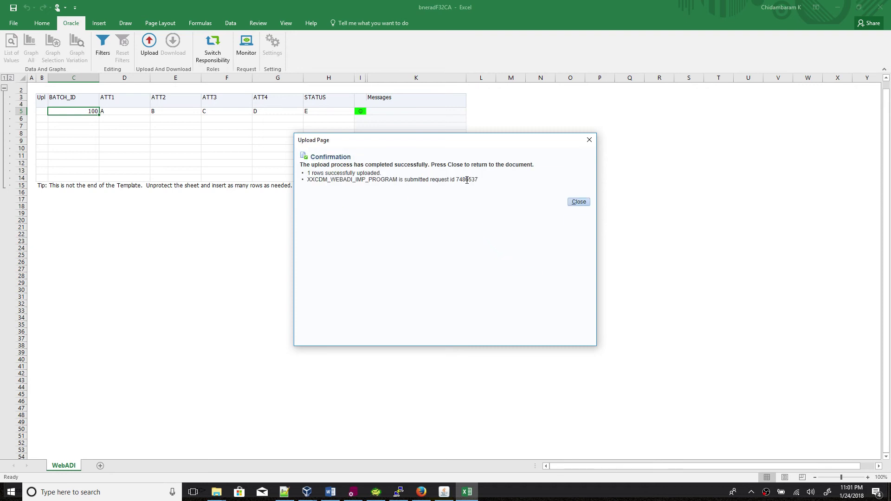
Note the submitted request id, dismiss the confirmation, and refresh the concurrent request monitor.
{"action": "double_click", "coordinate": [467, 180]}
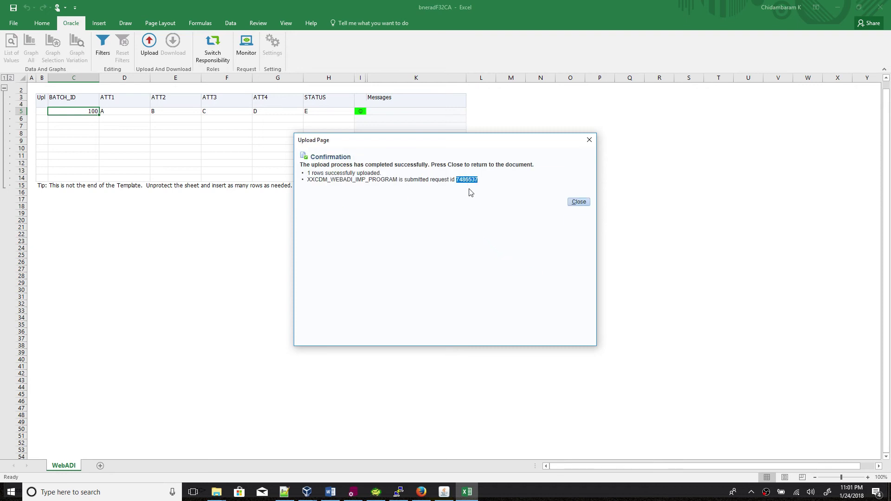
{"action": "left_click", "coordinate": [578, 202]}
{"action": "left_click", "coordinate": [247, 46]}
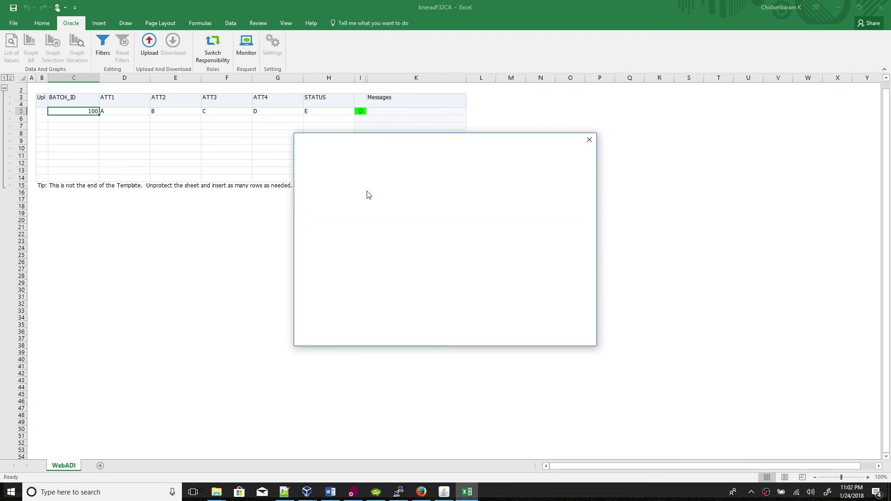
{"action": "left_click", "coordinate": [315, 254]}
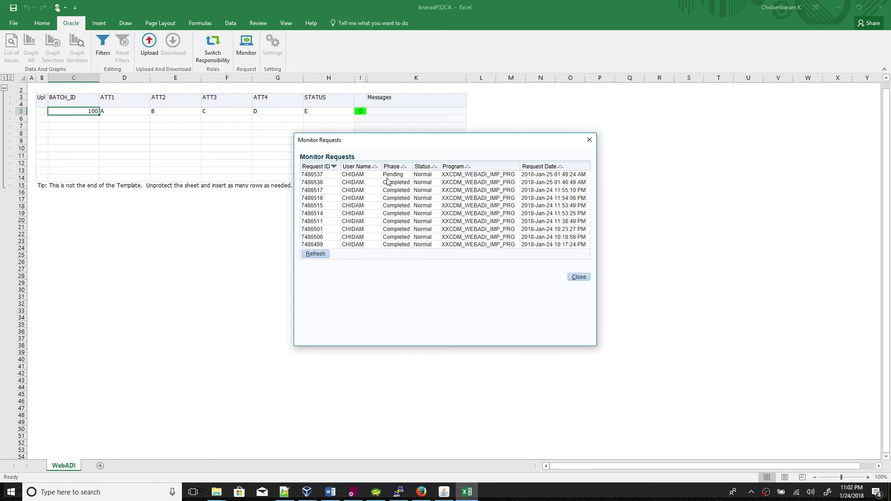
Run the XXCDM_WEBADI_IMP_CONC and XXCDM_WEBADI_IMP_INTERFACE queries in Toad while the request runs.
{"action": "left_click", "coordinate": [376, 492]}
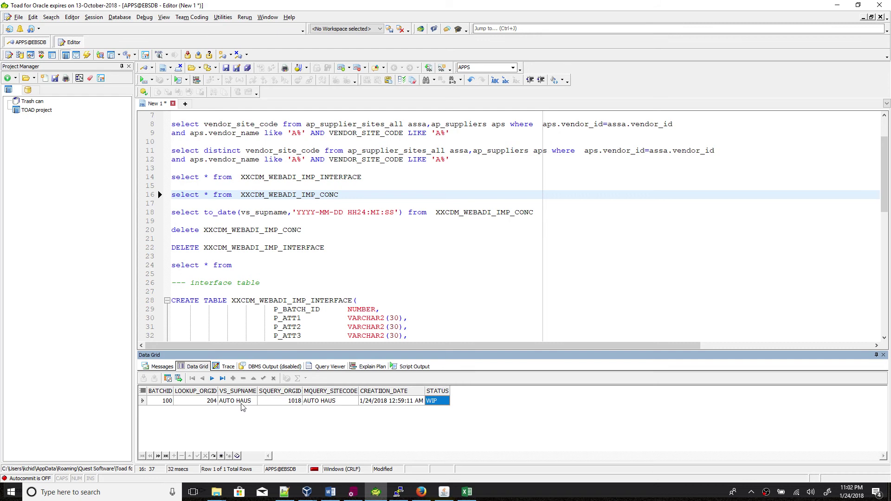
{"action": "left_click", "coordinate": [376, 493]}
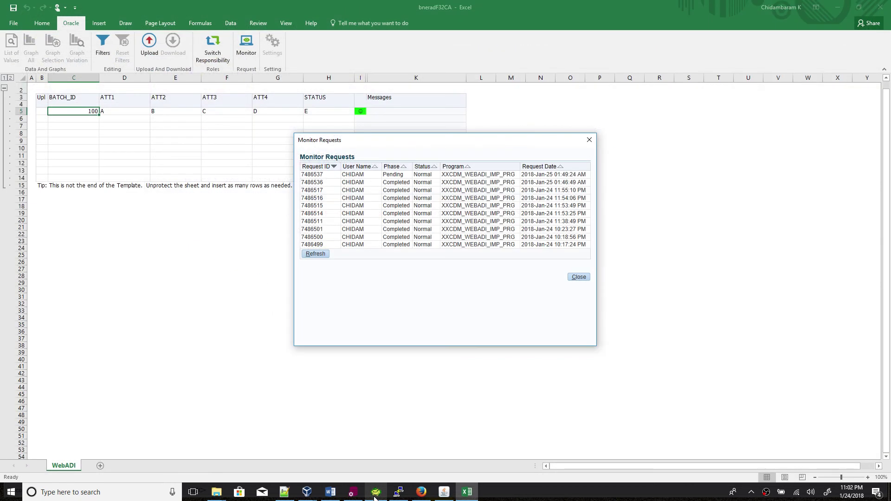
{"action": "left_click", "coordinate": [322, 256]}
{"action": "left_click", "coordinate": [376, 492]}
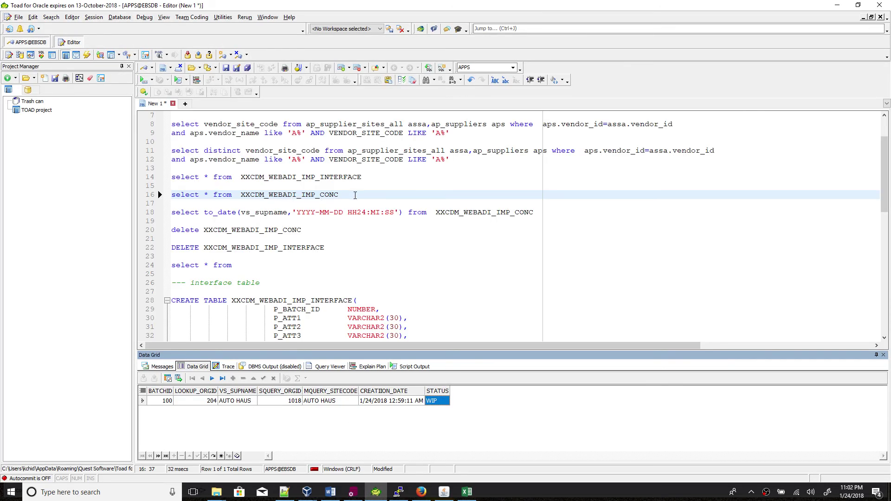
{"action": "left_click", "coordinate": [355, 196]}
{"action": "key", "text": "F9"}
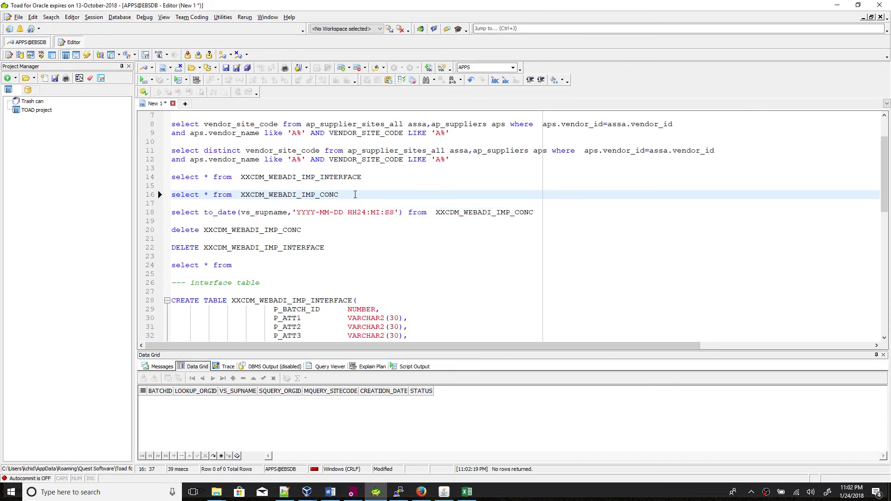
{"action": "key", "text": "F9"}
{"action": "key", "text": "F9"}
{"action": "key", "text": "F9"}
{"action": "key", "text": "F9"}
{"action": "left_click", "coordinate": [366, 177]}
{"action": "key", "text": "F9"}
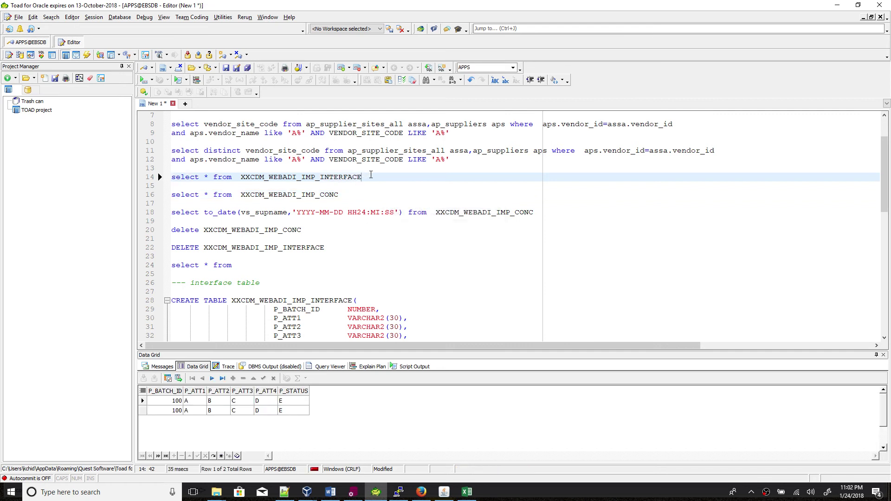
Refresh until request 7486537 shows Completed, rerun the XXCDM_WEBADI_IMP_CONC query, and close the monitor.
{"action": "left_click", "coordinate": [467, 492]}
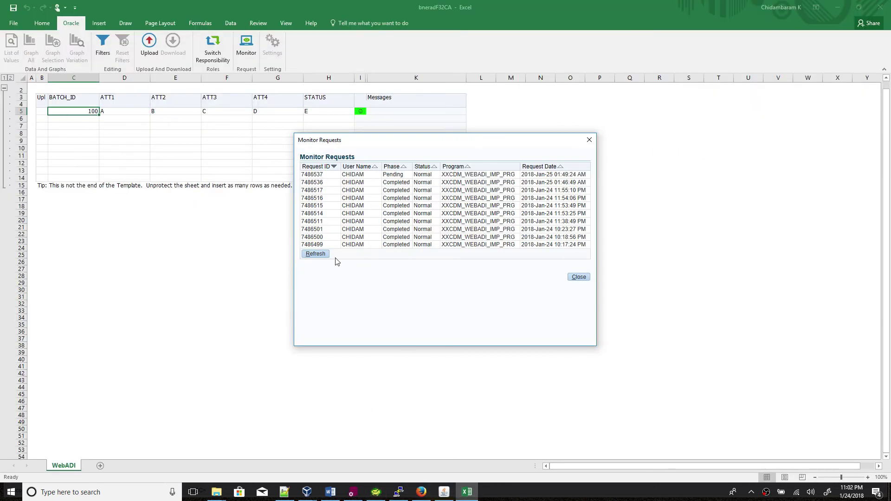
{"action": "left_click", "coordinate": [316, 256]}
{"action": "left_click", "coordinate": [376, 493]}
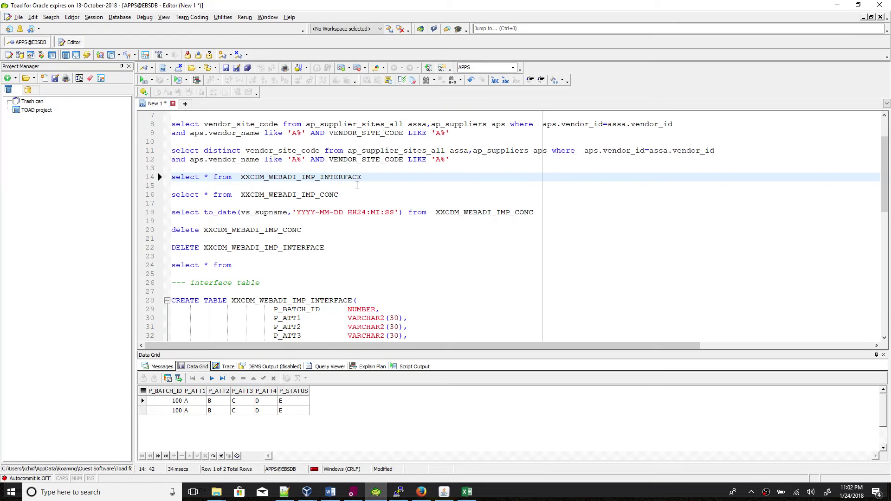
{"action": "left_click", "coordinate": [361, 194]}
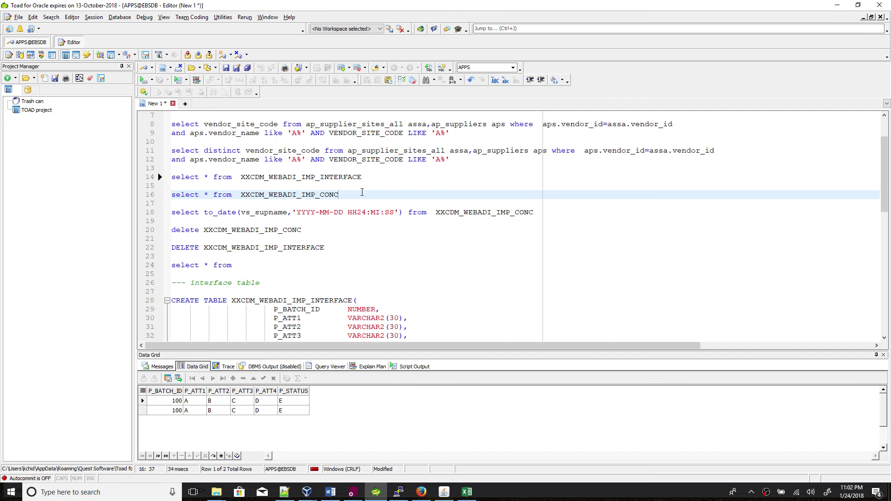
{"action": "key", "text": "F9"}
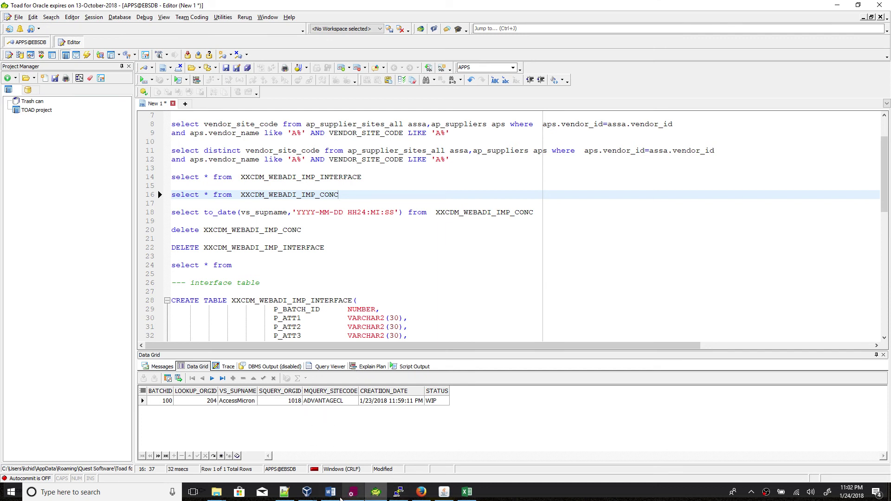
{"action": "left_click", "coordinate": [445, 491]}
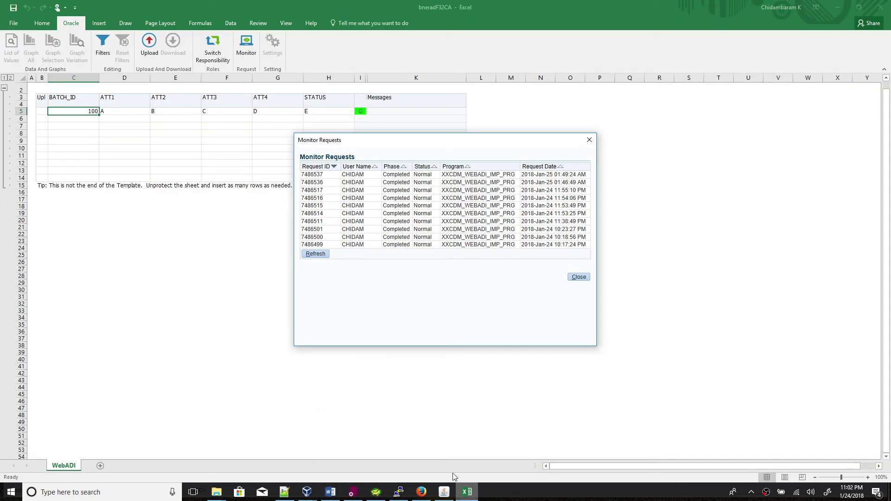
{"action": "left_click", "coordinate": [588, 279]}
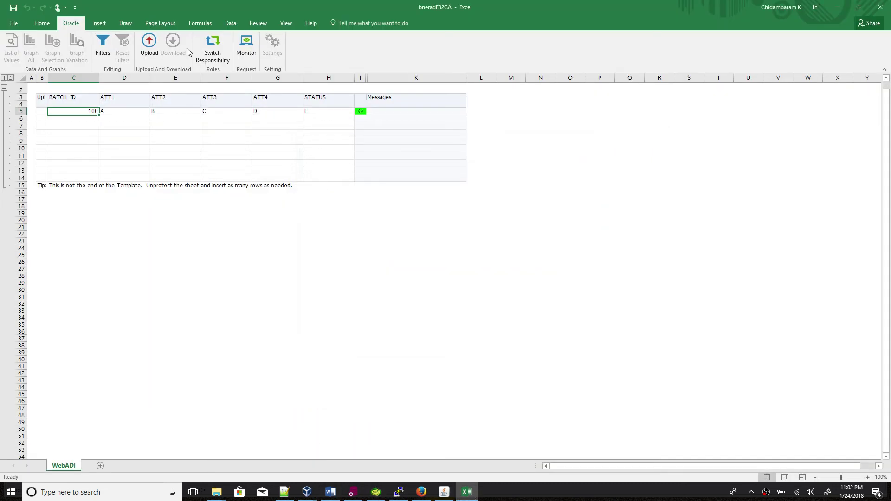
{"action": "left_click", "coordinate": [148, 45]}
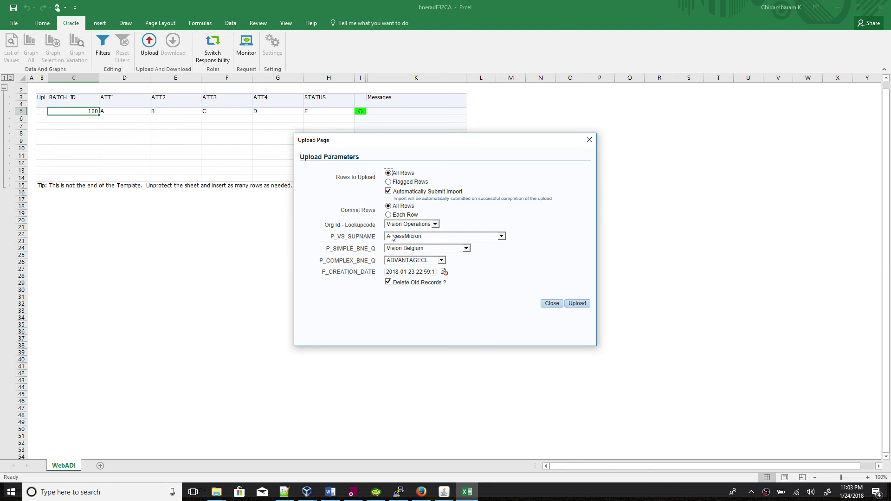
{"action": "left_click", "coordinate": [409, 238]}
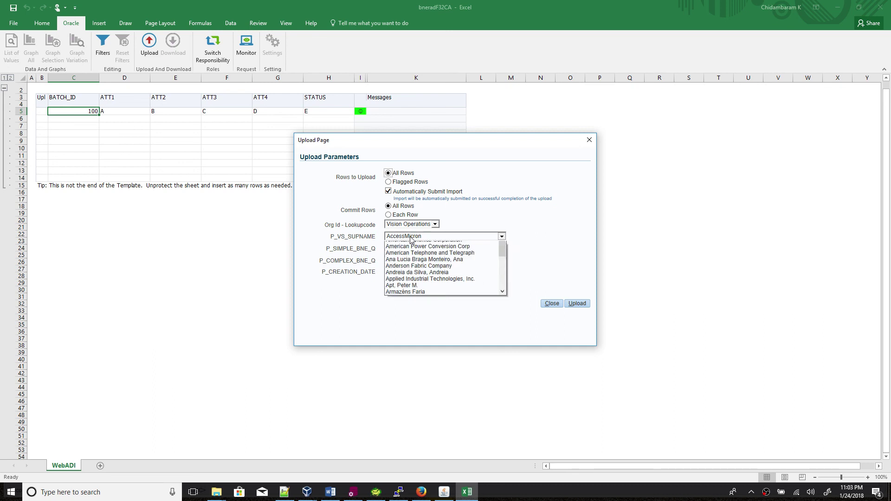
{"action": "left_click", "coordinate": [409, 278]}
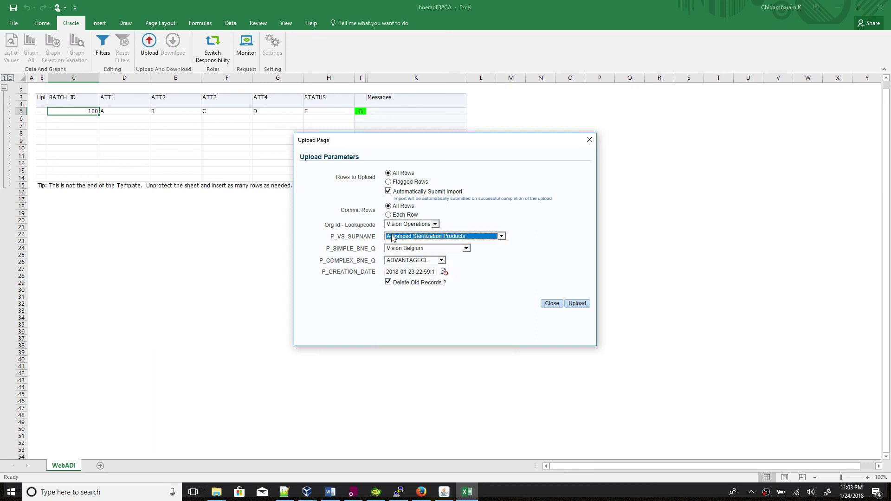
{"action": "left_click", "coordinate": [419, 263]}
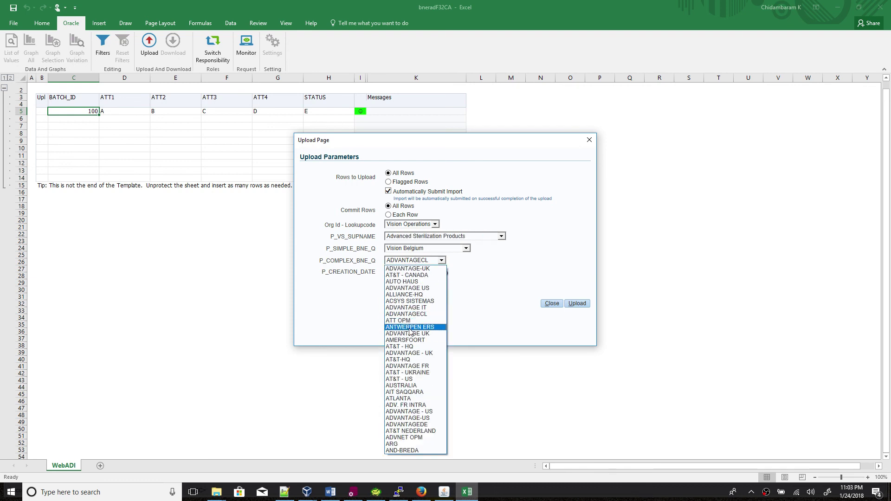
{"action": "left_click", "coordinate": [411, 331]}
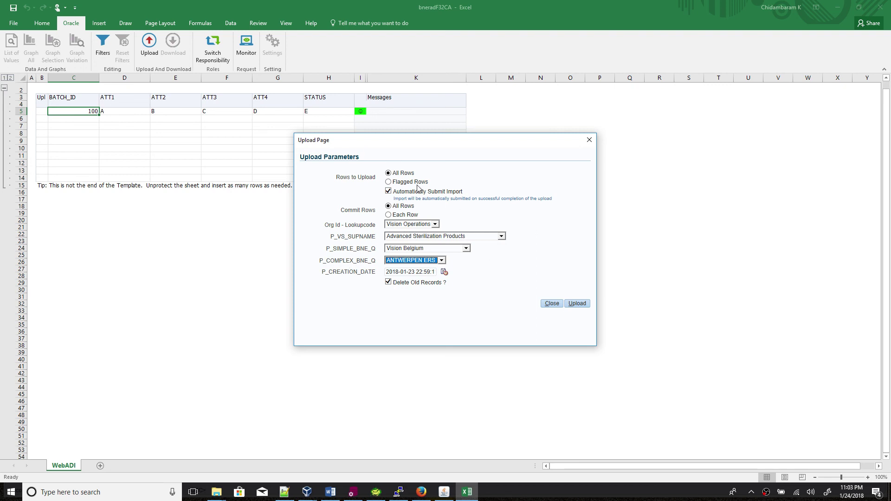
{"action": "left_click", "coordinate": [553, 305]}
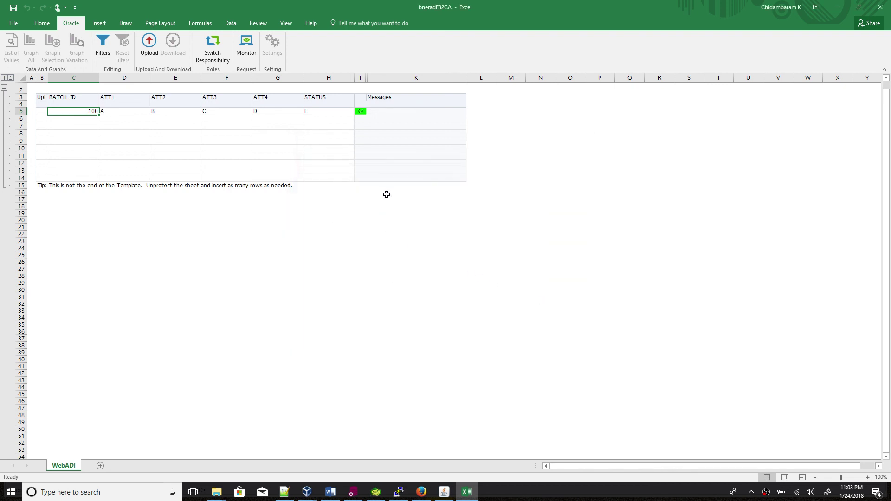